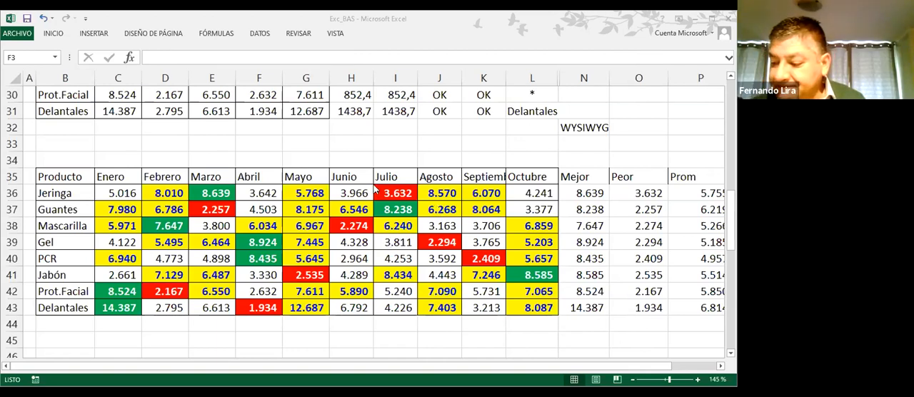
# Examine the colour-formatted monthly product table and compare it with the unformatted copy starting at row 55
pyautogui.scroll(2, 374, 188)
pyautogui.scroll(-6, 374, 188)
pyautogui.scroll(-3, 375, 188)
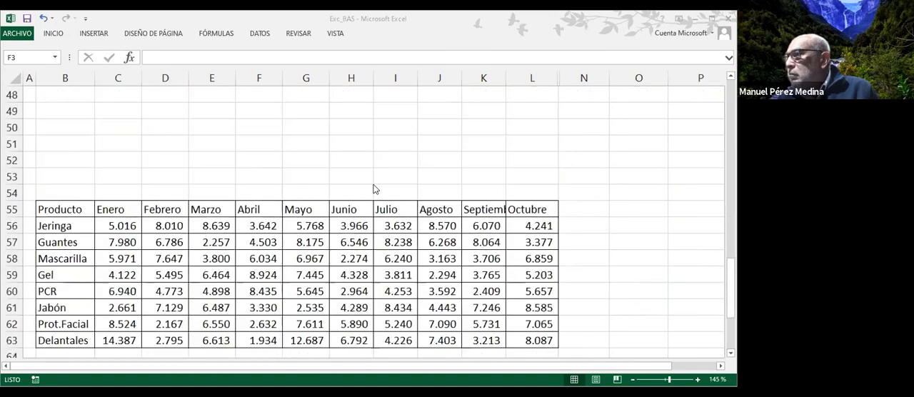
pyautogui.scroll(1, 374, 188)
pyautogui.scroll(-1, 374, 188)
pyautogui.scroll(5, 375, 188)
pyautogui.scroll(5, 374, 189)
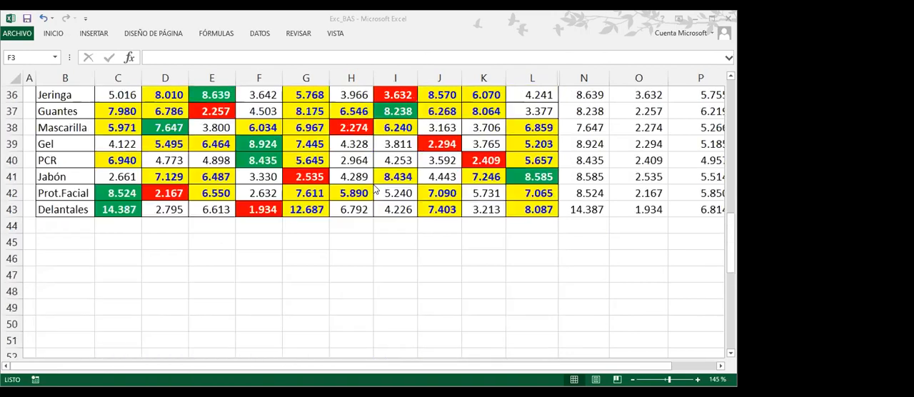
pyautogui.scroll(1, 374, 189)
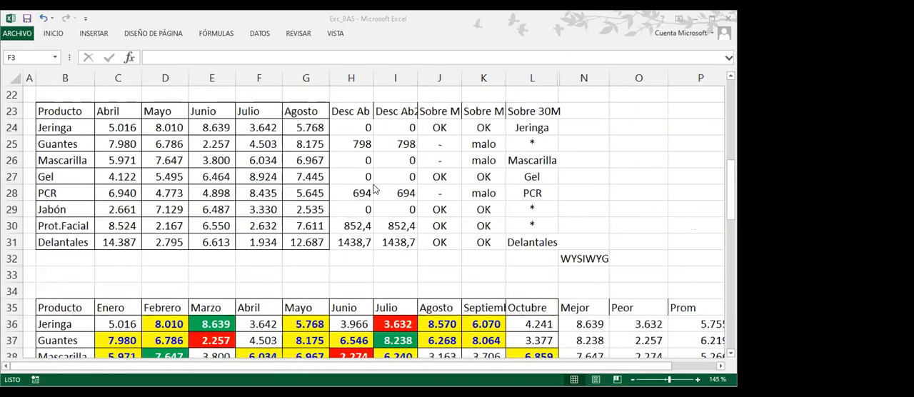
pyautogui.scroll(-3, 375, 188)
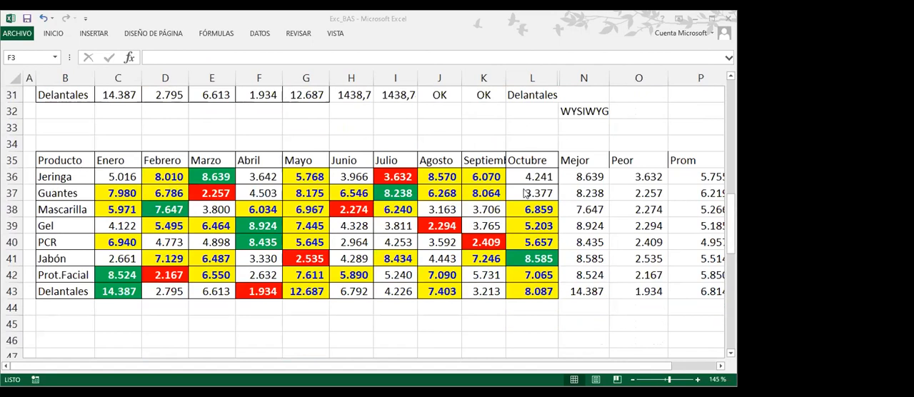
pyautogui.scroll(-2, 525, 171)
pyautogui.scroll(-4, 522, 169)
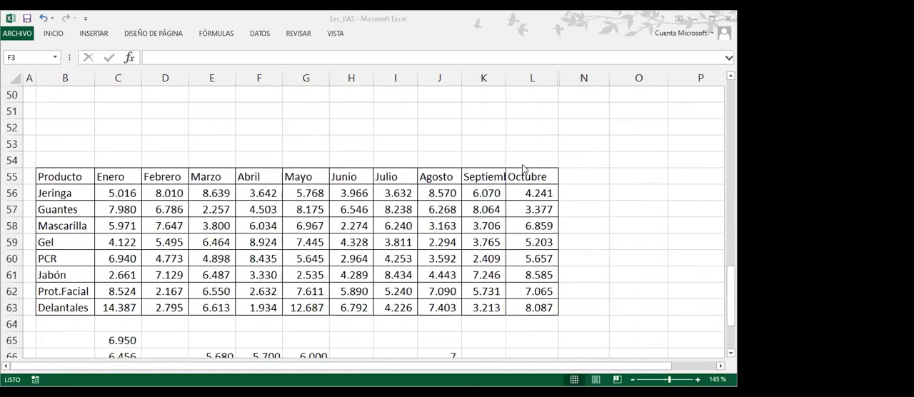
pyautogui.scroll(-1, 525, 170)
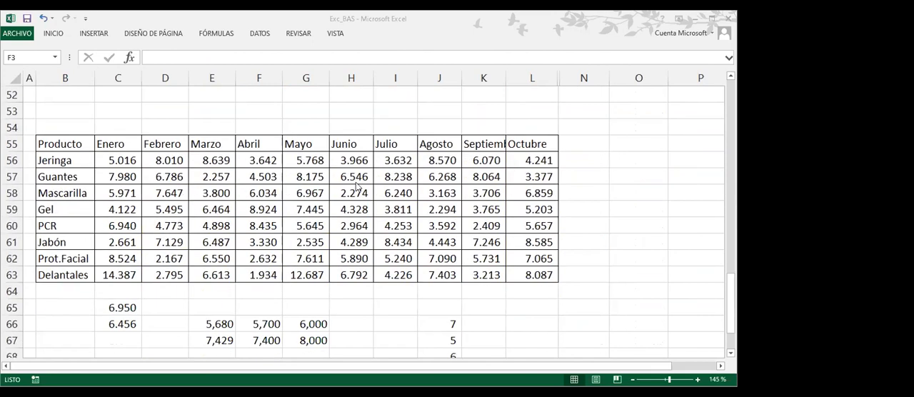
pyautogui.click(61, 144)
pyautogui.moveTo(267, 162); pyautogui.dragTo(567, 289)
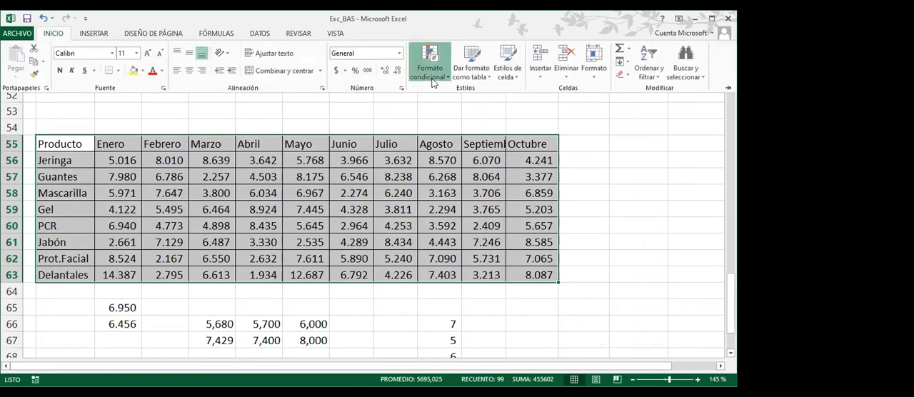
pyautogui.click(431, 71)
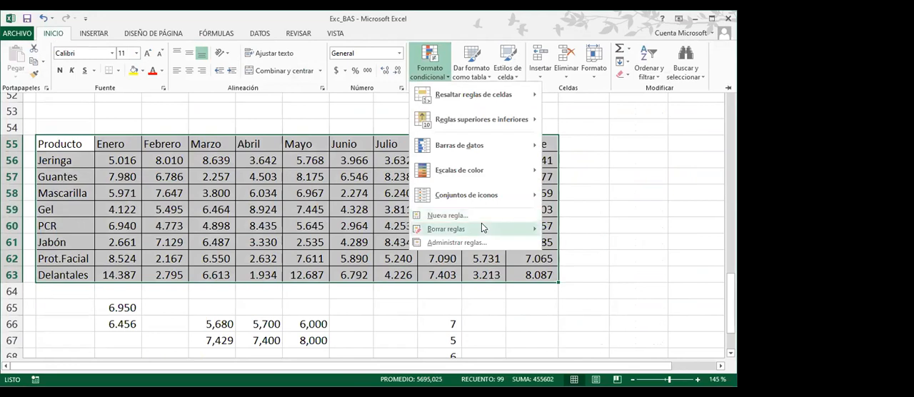
pyautogui.moveTo(481, 227)
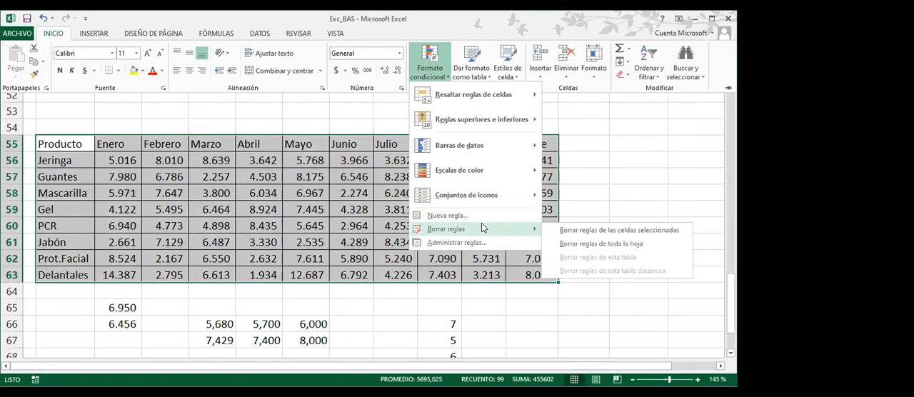
pyautogui.click(296, 226)
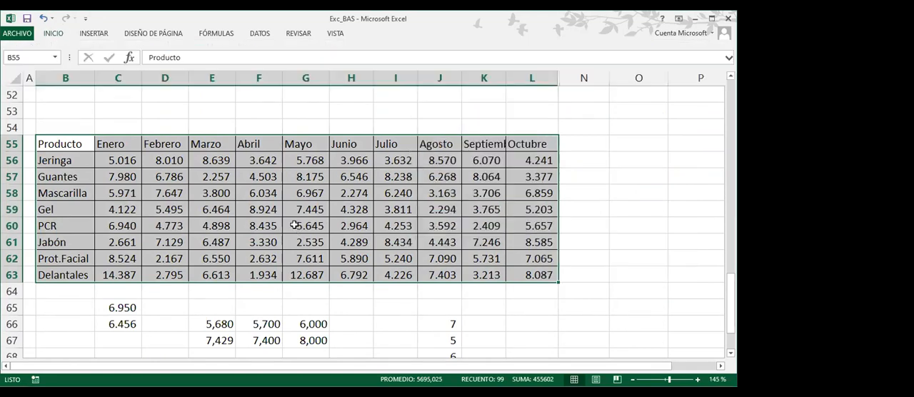
pyautogui.click(368, 208)
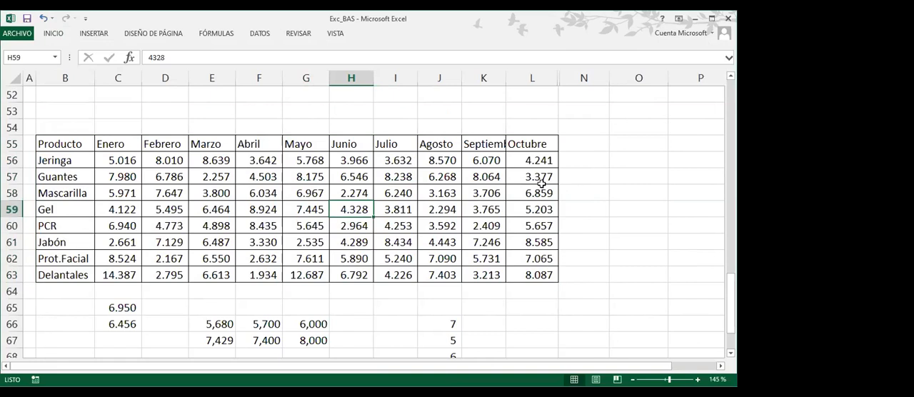
pyautogui.moveTo(115, 163); pyautogui.dragTo(504, 162)
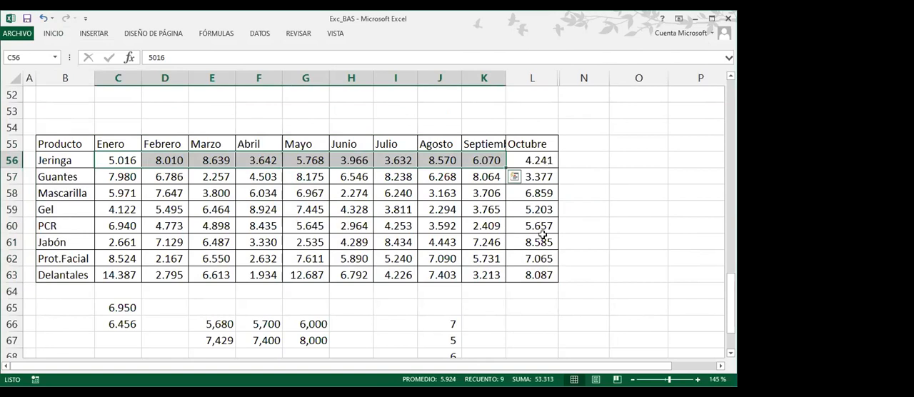
pyautogui.click(604, 167)
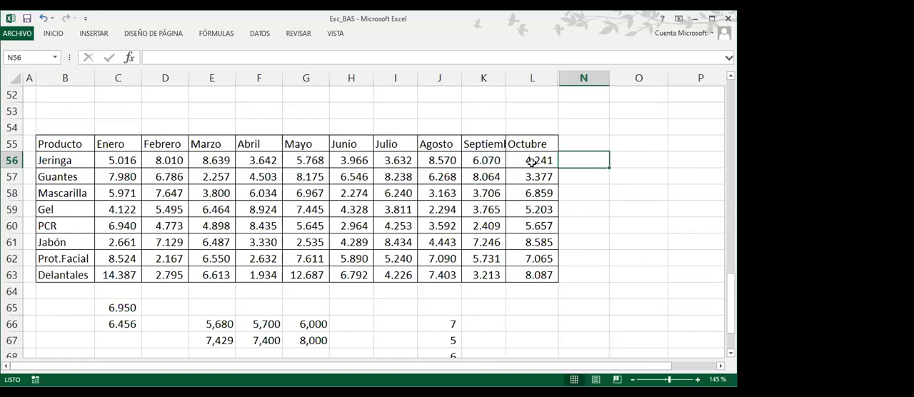
pyautogui.moveTo(531, 162); pyautogui.dragTo(530, 259)
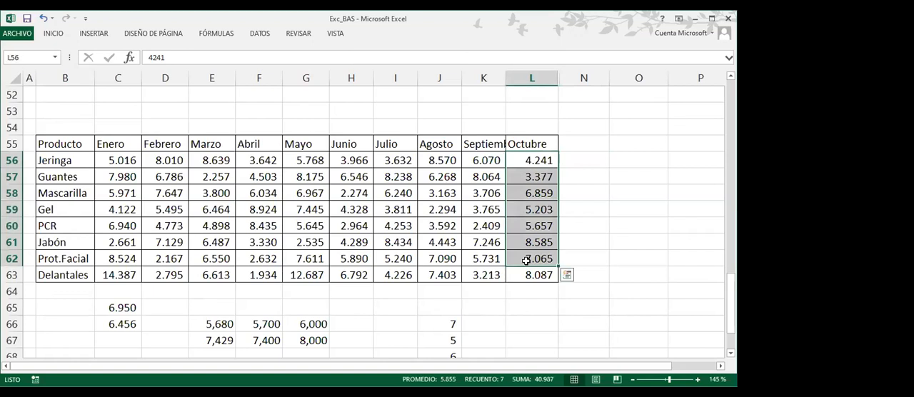
pyautogui.click(589, 162)
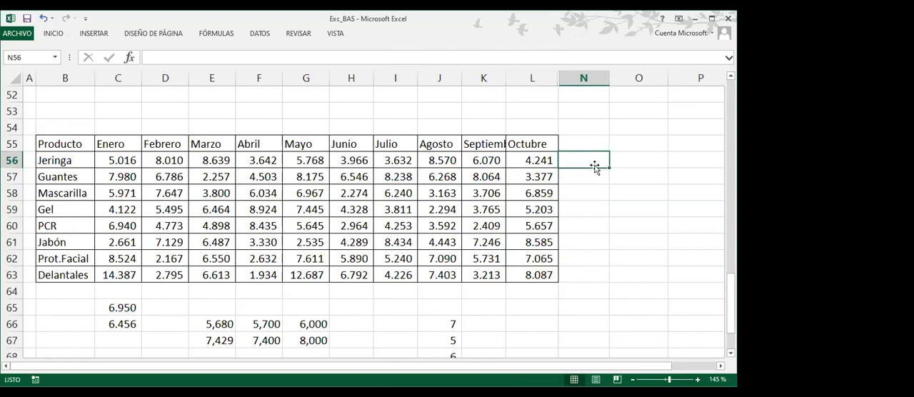
pyautogui.moveTo(109, 161); pyautogui.dragTo(532, 163)
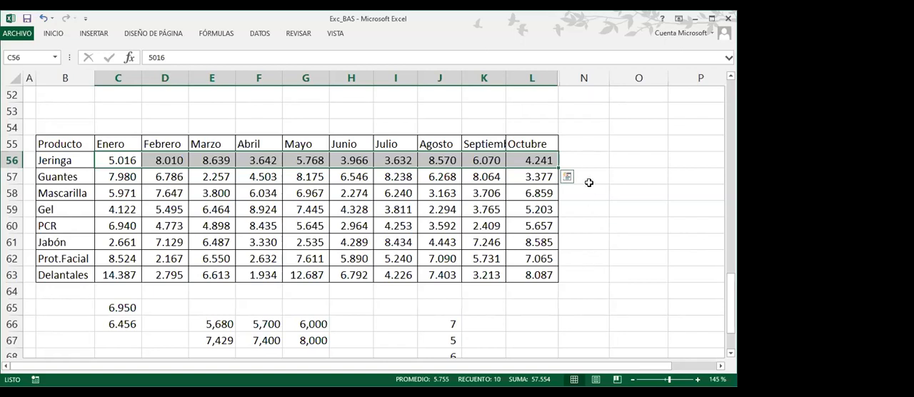
pyautogui.click(590, 145)
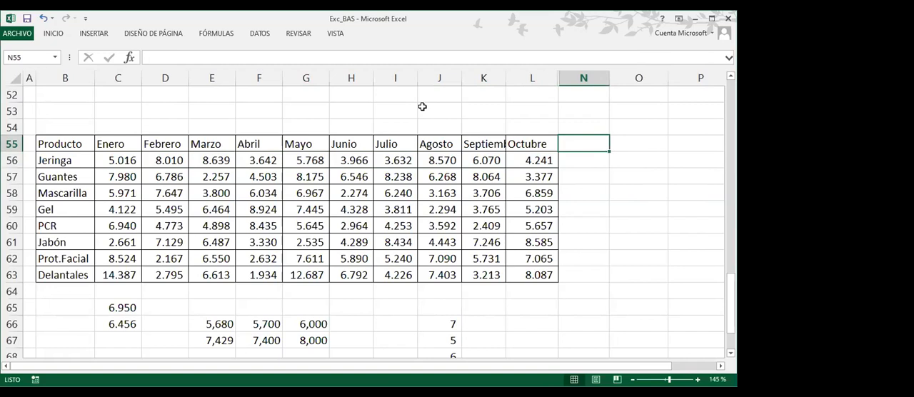
# Enter the label "Meta" in cell J53 above the unformatted product table
pyautogui.click(422, 106)
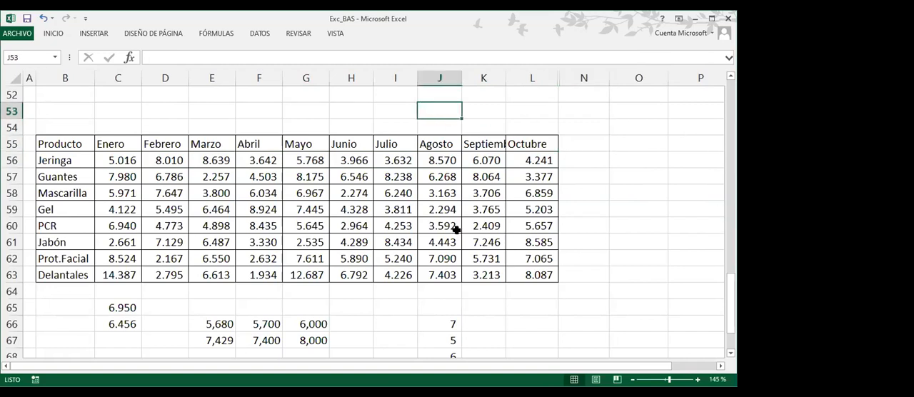
pyautogui.write('Meta')
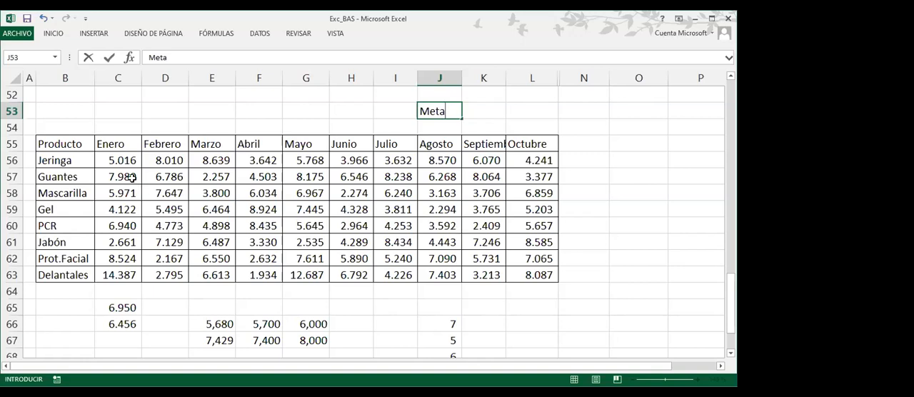
pyautogui.moveTo(119, 157); pyautogui.dragTo(486, 275)
pyautogui.moveTo(591, 162); pyautogui.dragTo(586, 273)
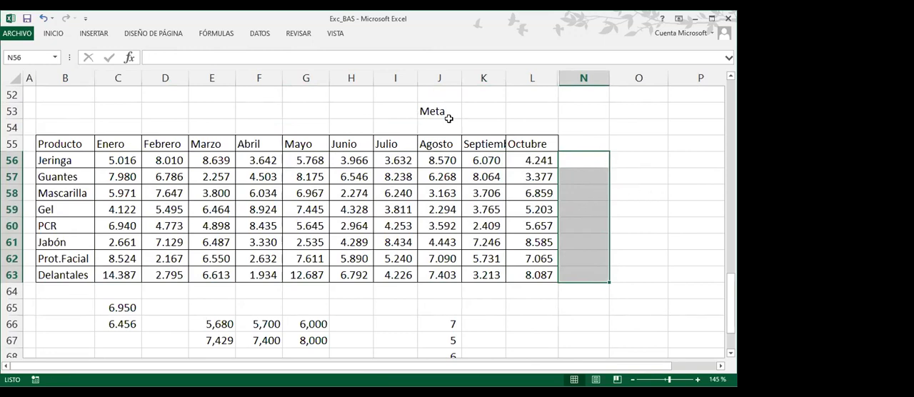
# Check the Enero to Octubre averages of the Jeringa, Guantes, Mascarilla and Gel rows in the unformatted table
pyautogui.click(470, 111)
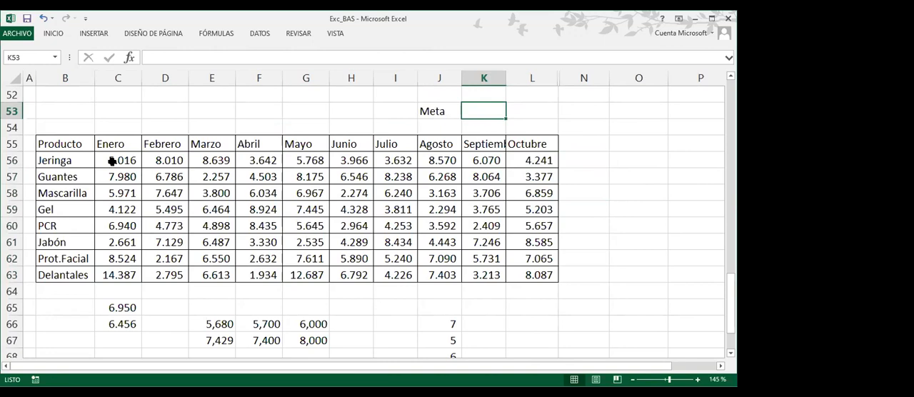
pyautogui.moveTo(112, 161); pyautogui.dragTo(534, 159)
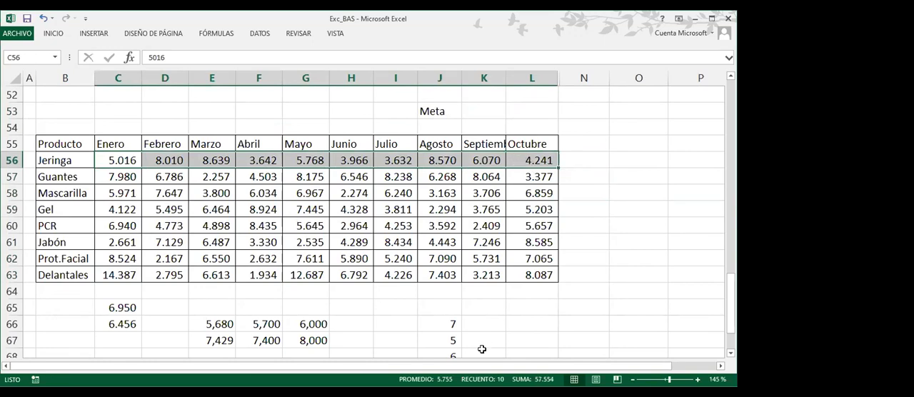
pyautogui.hotkey('alt', 'Tab')
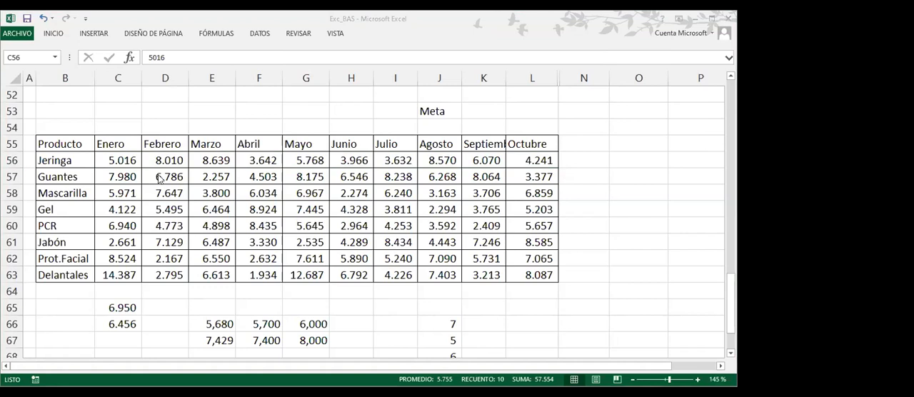
pyautogui.moveTo(114, 177); pyautogui.dragTo(509, 179)
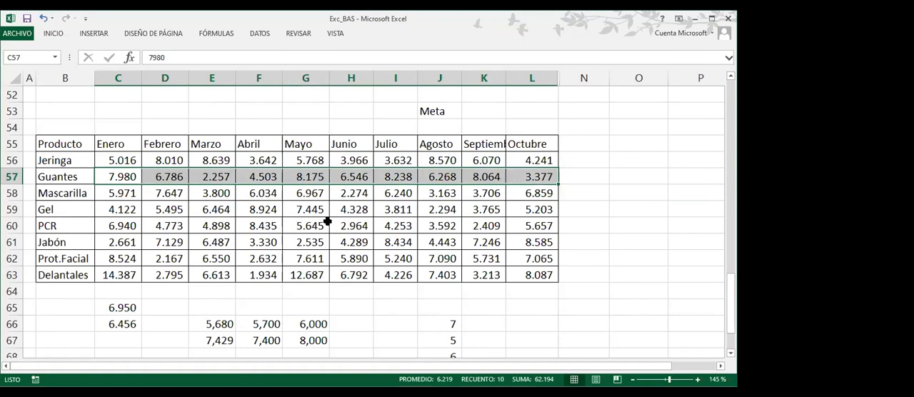
pyautogui.moveTo(105, 193); pyautogui.dragTo(528, 192)
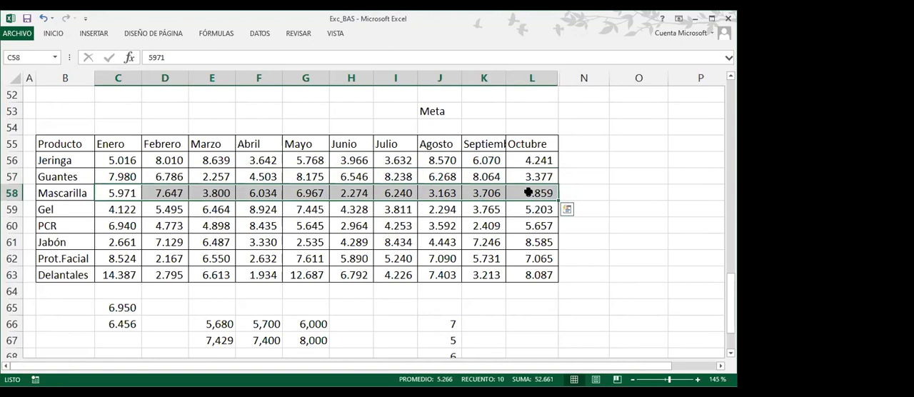
pyautogui.moveTo(115, 209); pyautogui.dragTo(519, 209)
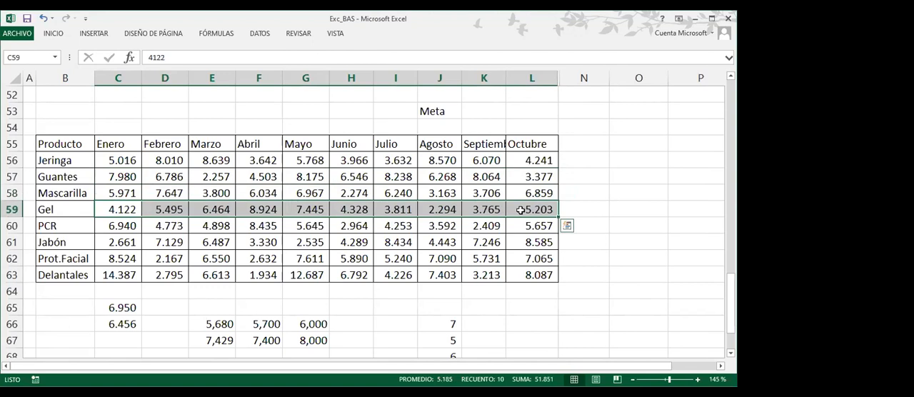
# Set the target value beside the "Meta" label in K53 to 5800
pyautogui.click(468, 111)
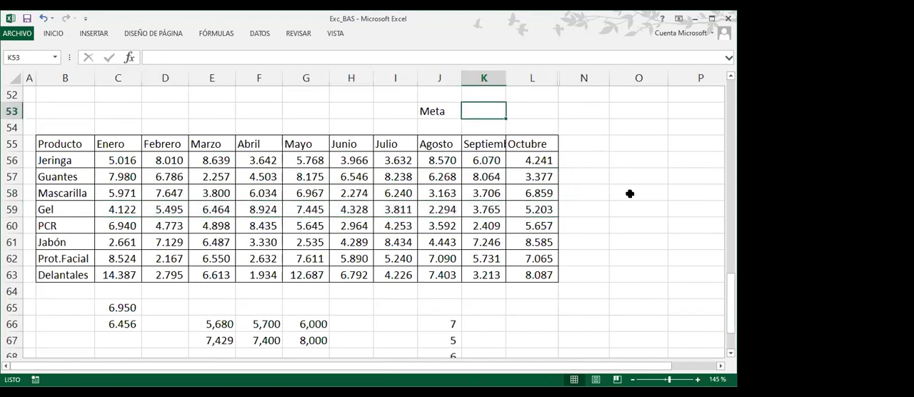
pyautogui.write('5800')
pyautogui.press('Return')
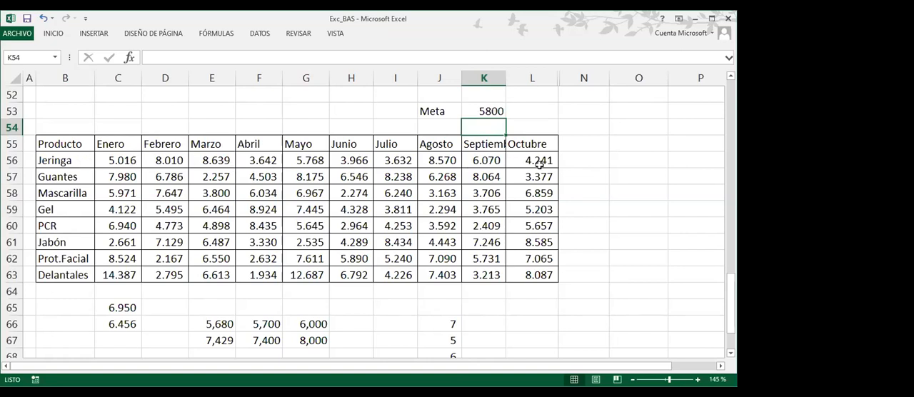
# Add the heading "Mejor" in N55 and calculate the Jeringa row's maximum in N56 with =MAX(C56:M56)
pyautogui.click(590, 148)
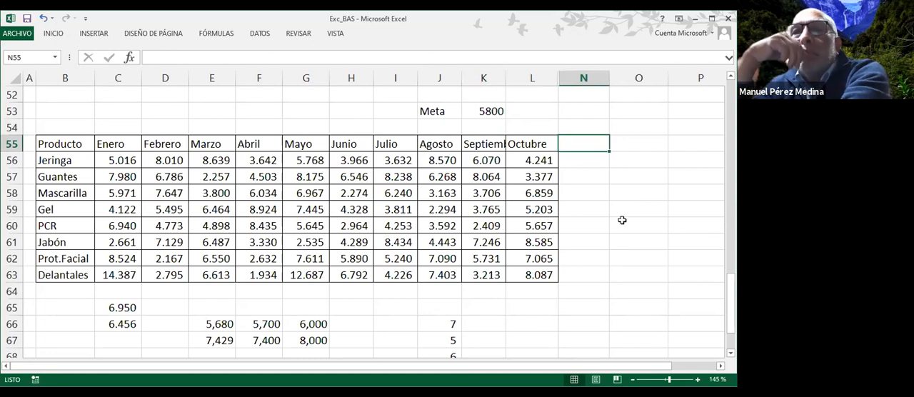
pyautogui.write('Mejor')
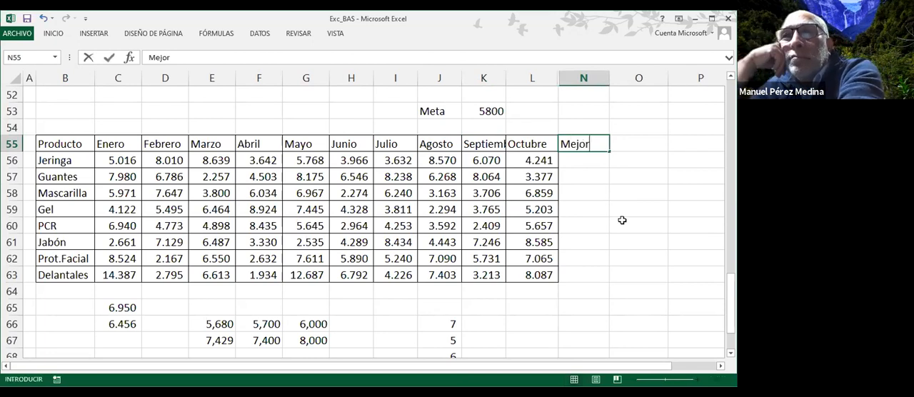
pyautogui.press('Return')
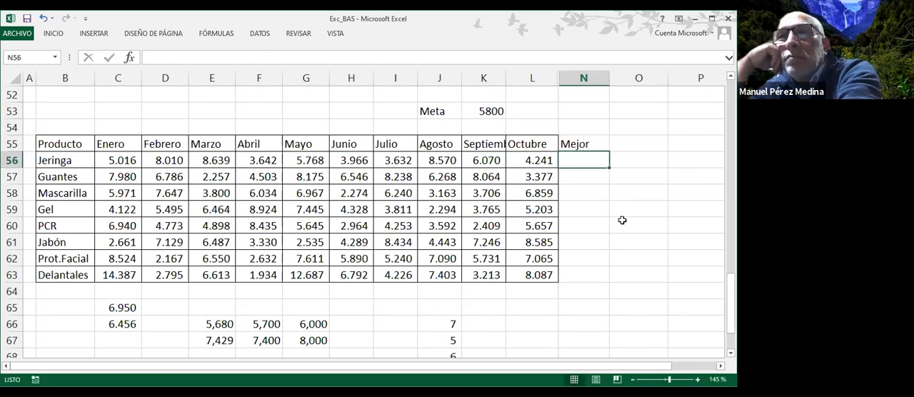
pyautogui.click(56, 34)
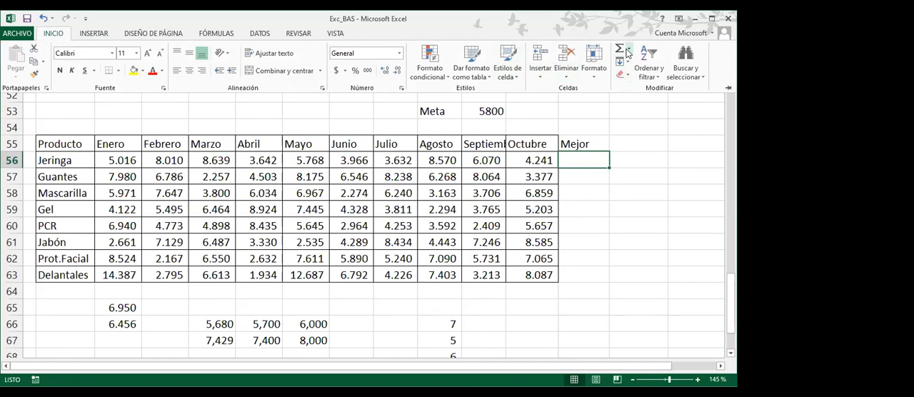
pyautogui.click(627, 48)
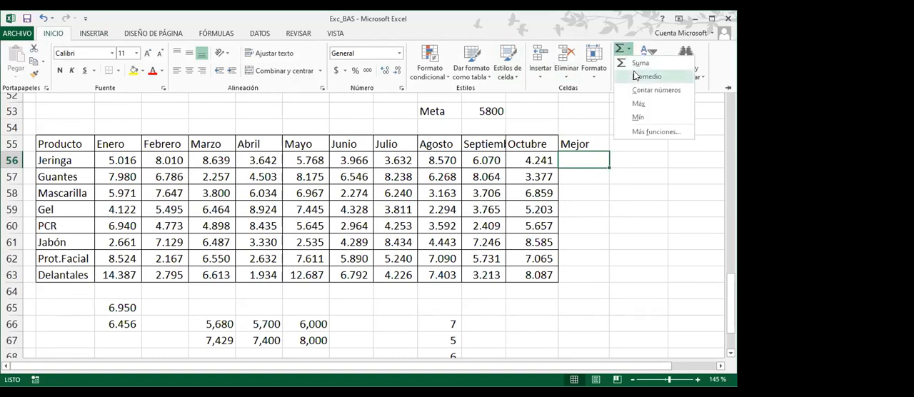
pyautogui.click(653, 108)
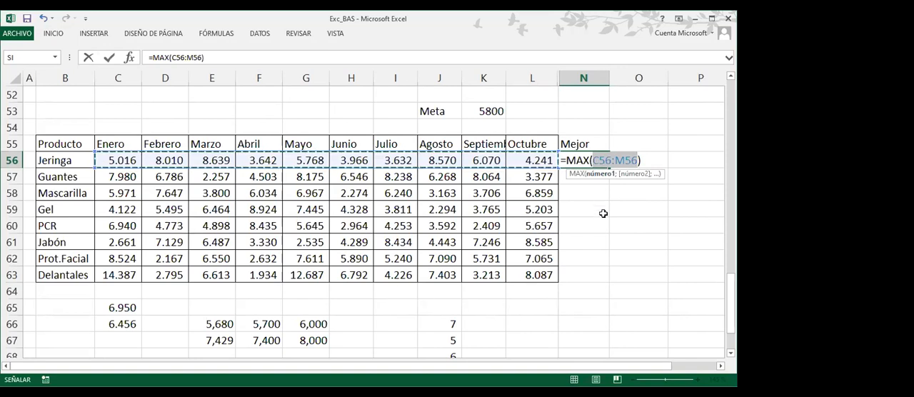
pyautogui.press('Return')
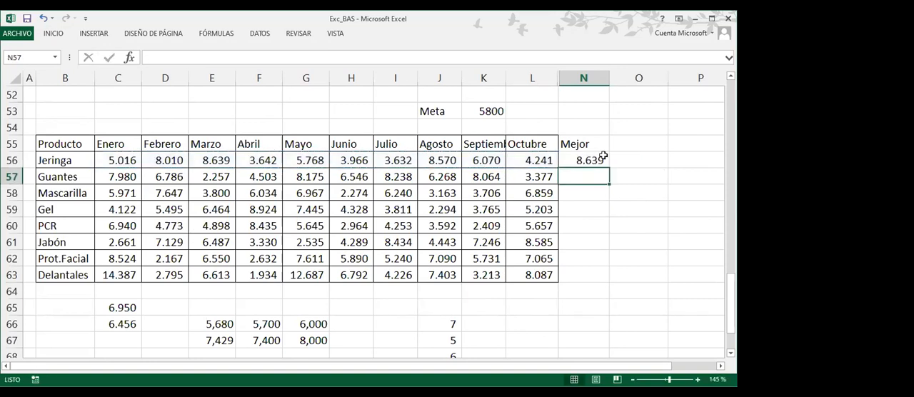
# Fill the Mejor maximum formula down from N56 to N63 for all remaining products
pyautogui.click(603, 156)
pyautogui.moveTo(607, 168); pyautogui.dragTo(605, 281)
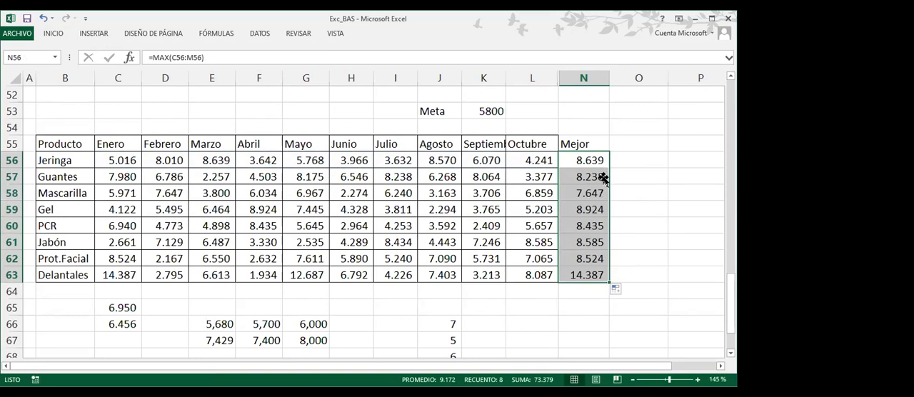
# Set the Meta target value in K53 to 8500
pyautogui.click(482, 111)
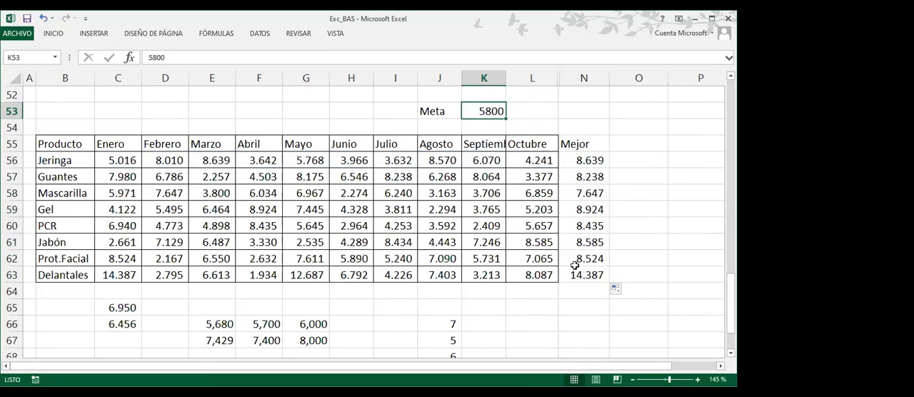
pyautogui.doubleClick(485, 110)
pyautogui.press('BackSpace')
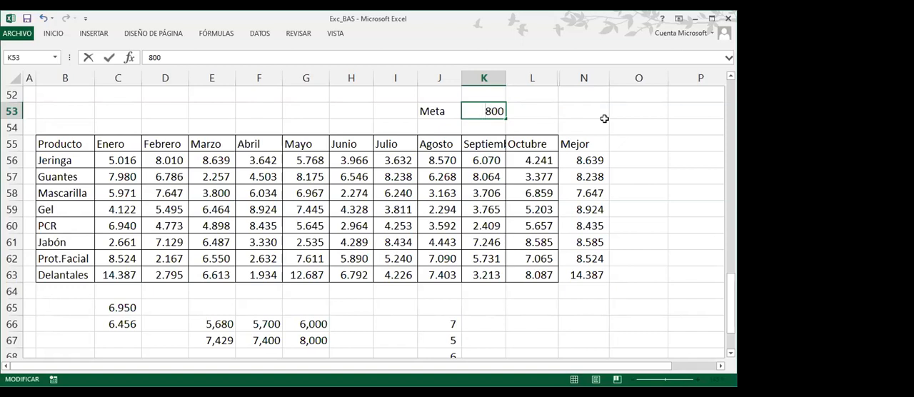
pyautogui.press('Delete')
pyautogui.write('5')
pyautogui.press('Return')
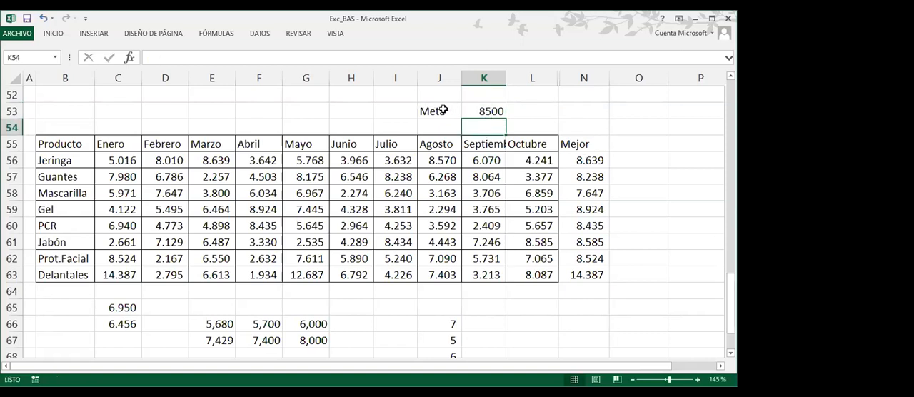
# Compare the Mejor values in N56:N63 with the Meta target in K53, checking the source months and the columns around Octubre
pyautogui.moveTo(443, 110); pyautogui.dragTo(493, 111)
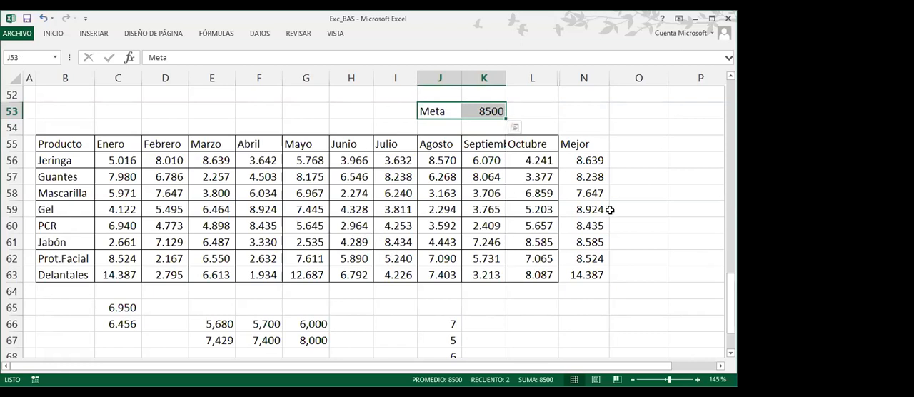
pyautogui.click(588, 160)
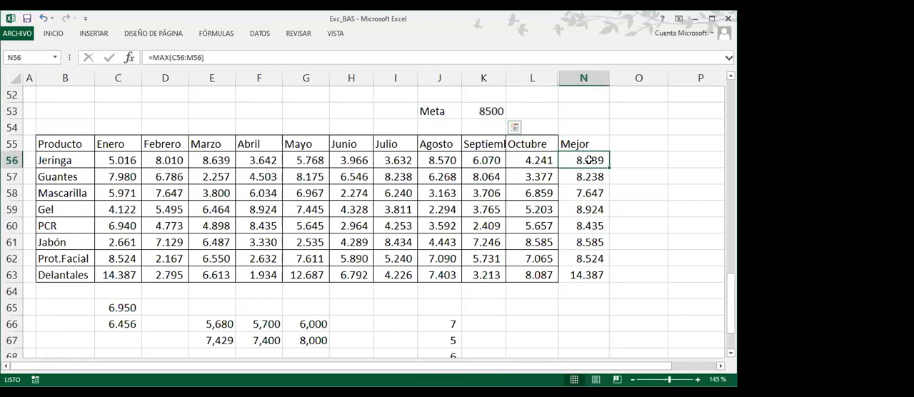
pyautogui.moveTo(590, 160); pyautogui.dragTo(587, 275)
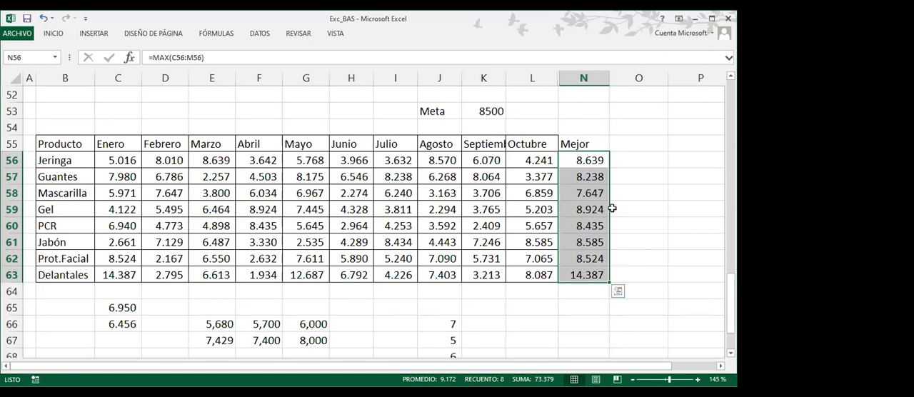
pyautogui.click(182, 194)
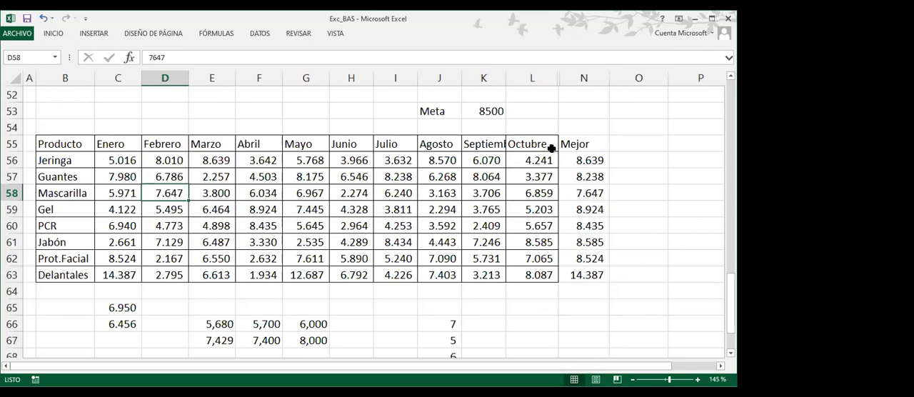
pyautogui.moveTo(547, 80); pyautogui.dragTo(572, 80)
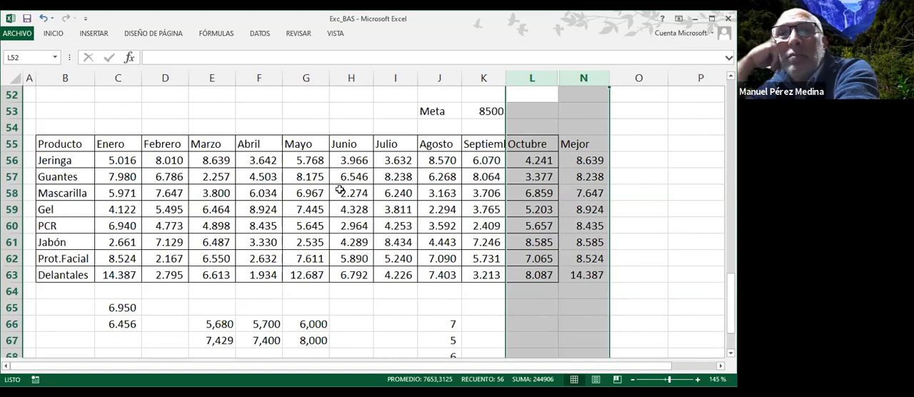
pyautogui.click(486, 111)
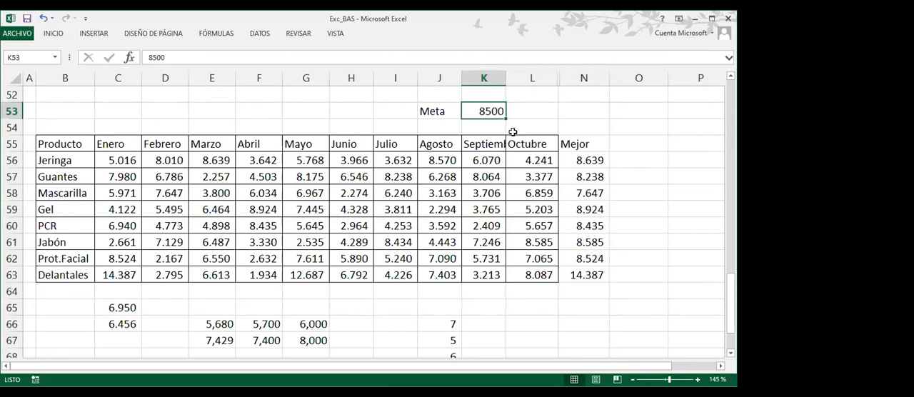
pyautogui.click(589, 162)
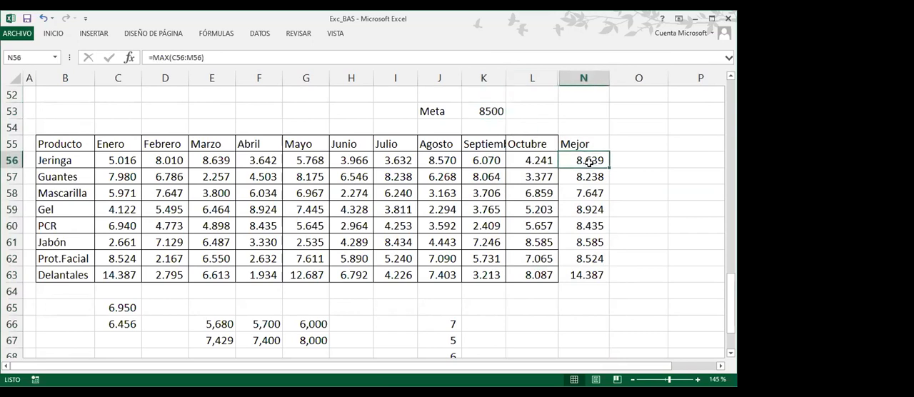
pyautogui.click(598, 209)
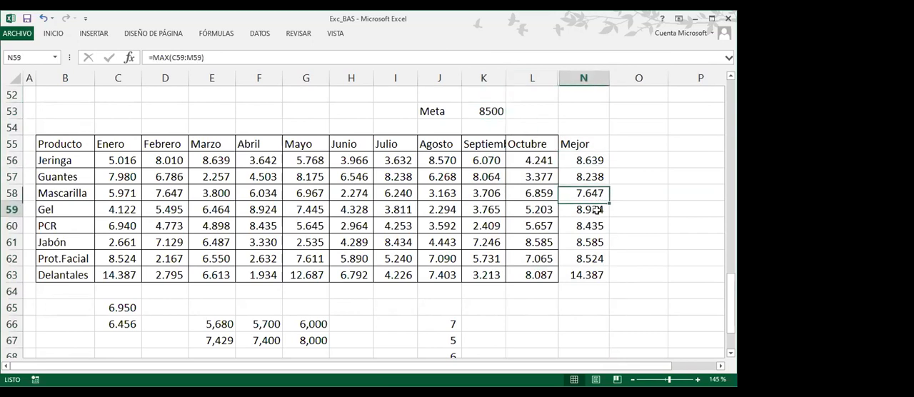
pyautogui.click(595, 275)
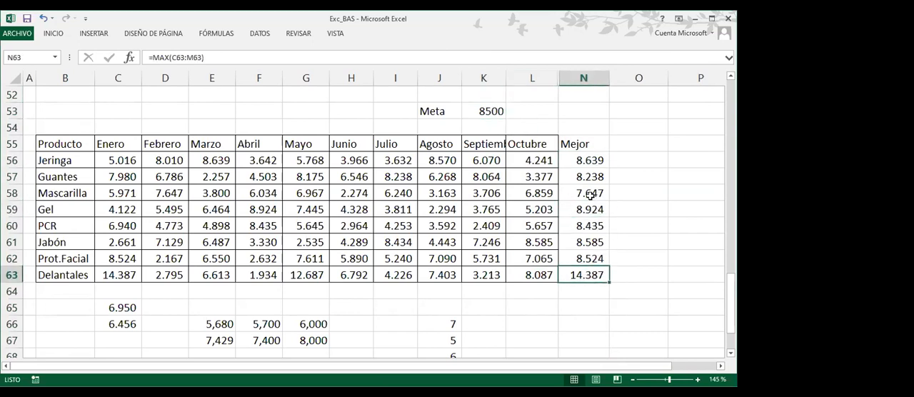
# Set the Meta target value in K53 to 8600
pyautogui.doubleClick(489, 111)
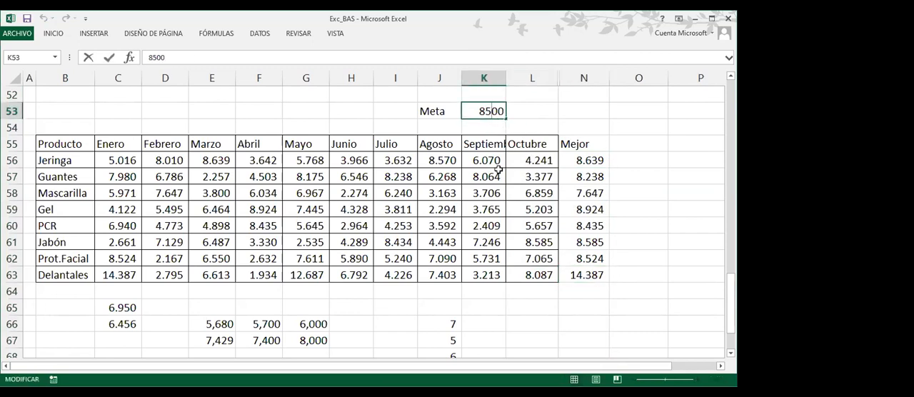
pyautogui.press('BackSpace')
pyautogui.write('6')
pyautogui.press('Return')
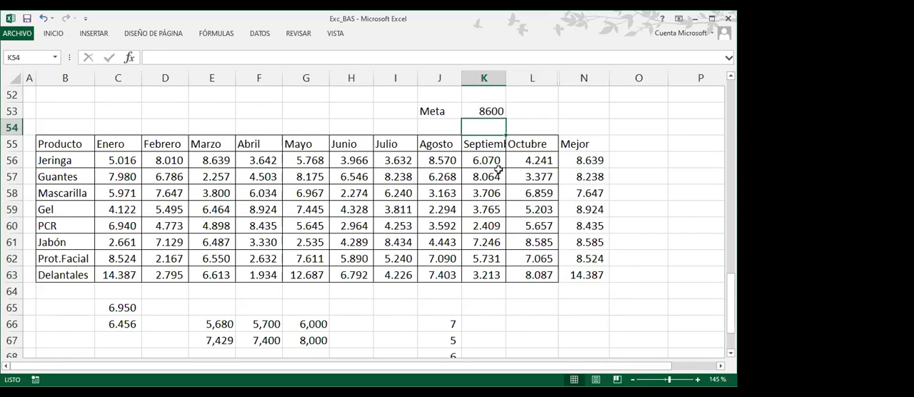
# Apply the "3 flechas (de color)" icon set to the Mejor values in N56:N63 and widen column N to fit them
pyautogui.moveTo(585, 163); pyautogui.dragTo(591, 271)
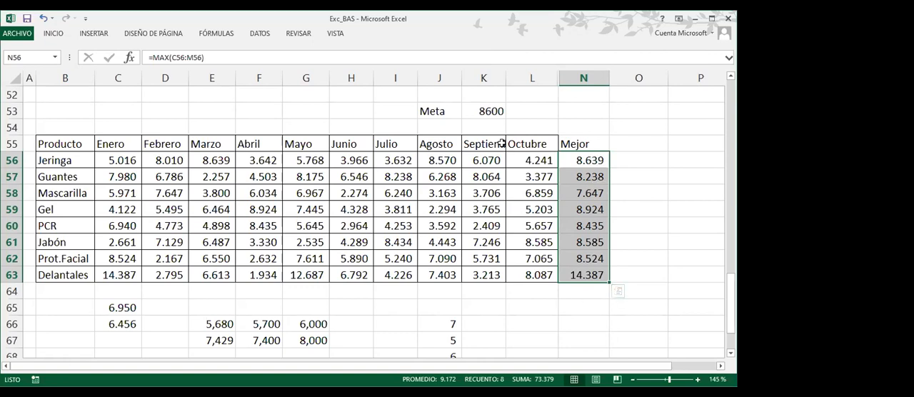
pyautogui.click(50, 34)
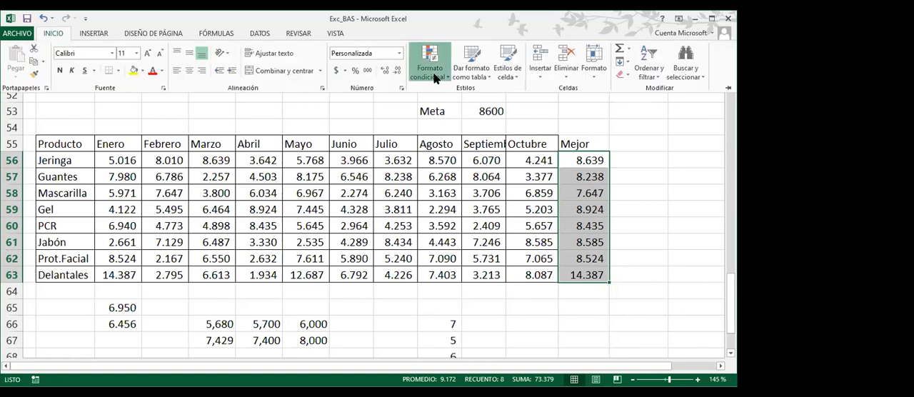
pyautogui.click(433, 73)
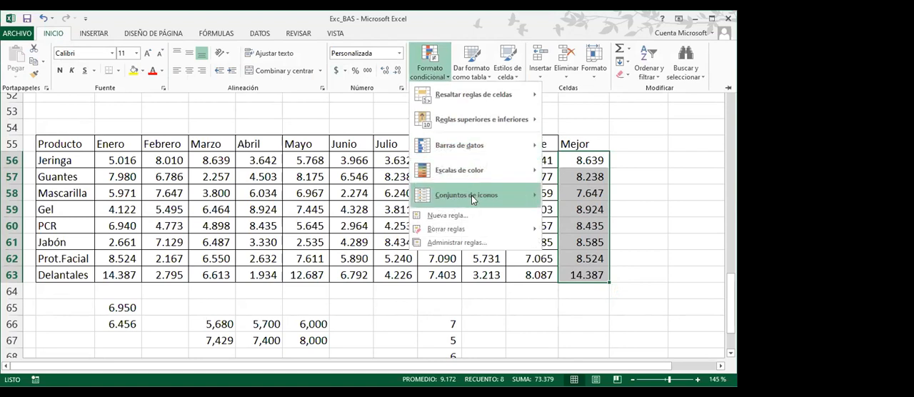
pyautogui.moveTo(472, 195)
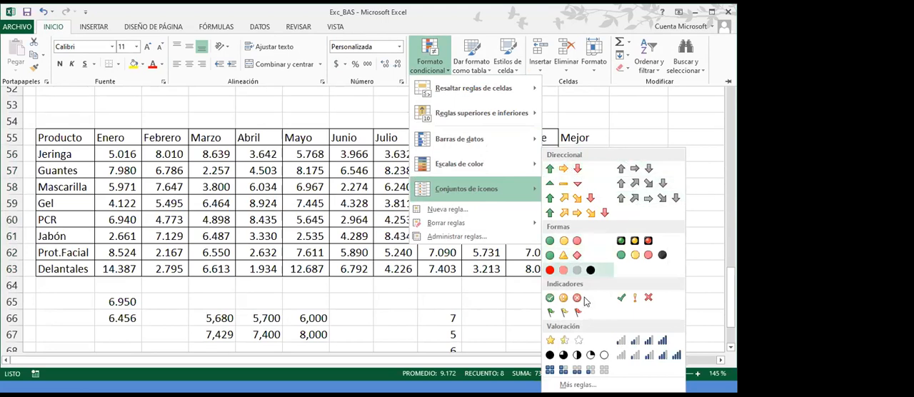
pyautogui.click(578, 168)
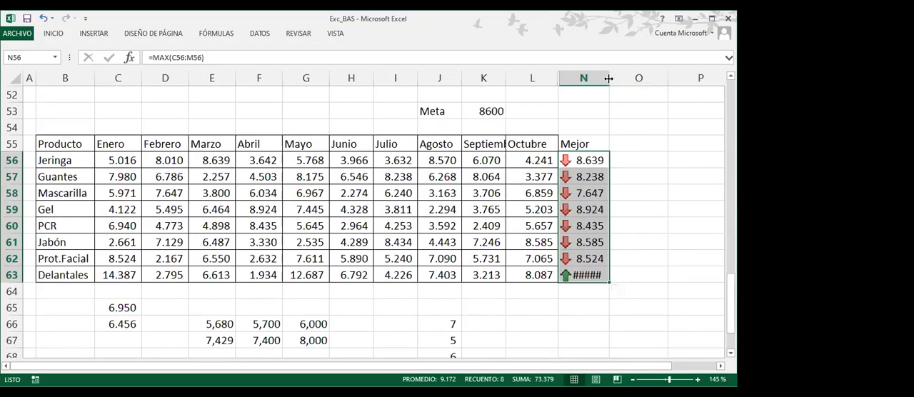
pyautogui.moveTo(609, 79); pyautogui.dragTo(623, 78)
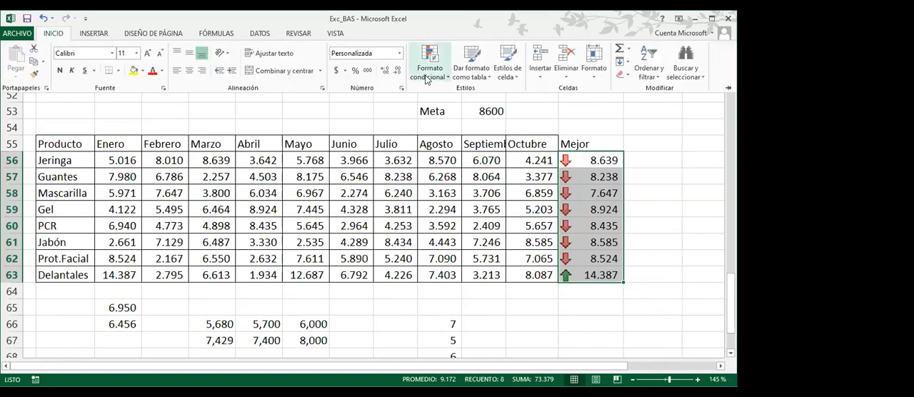
# Edit the Mejor column's icon set rule so that both the green and yellow arrow thresholds use the type Número
pyautogui.click(432, 75)
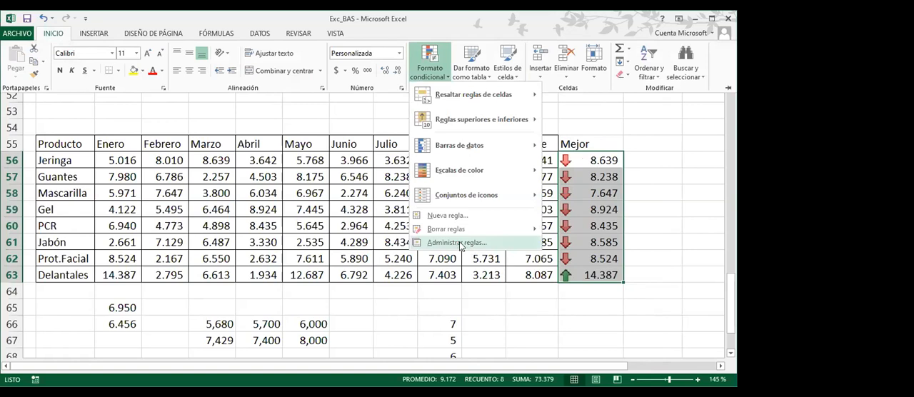
pyautogui.click(457, 243)
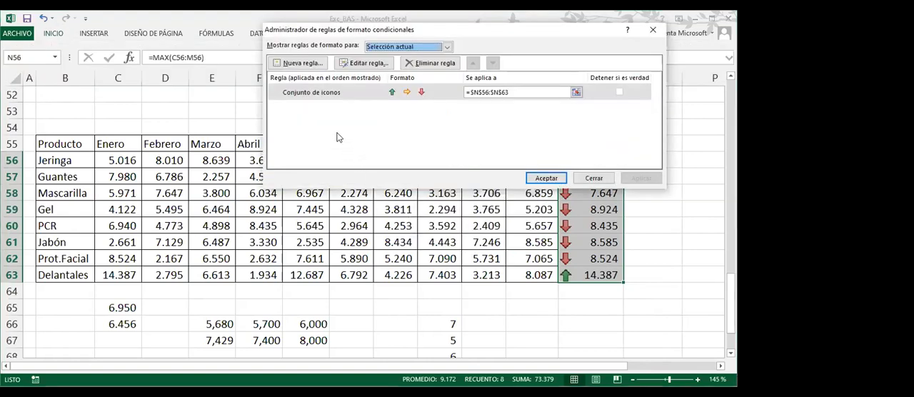
pyautogui.click(315, 98)
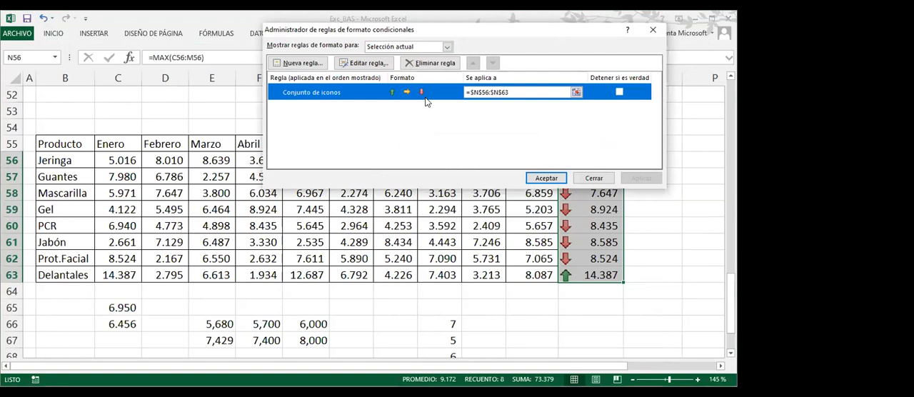
pyautogui.press('ctrl')
pyautogui.press('ctrl')
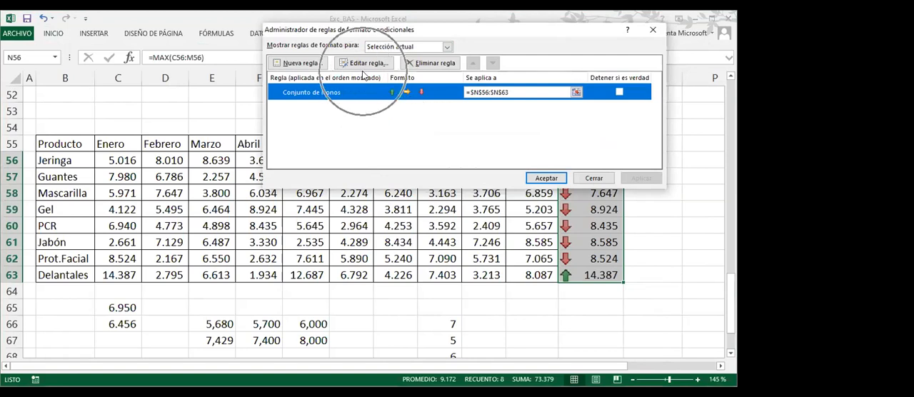
pyautogui.click(371, 62)
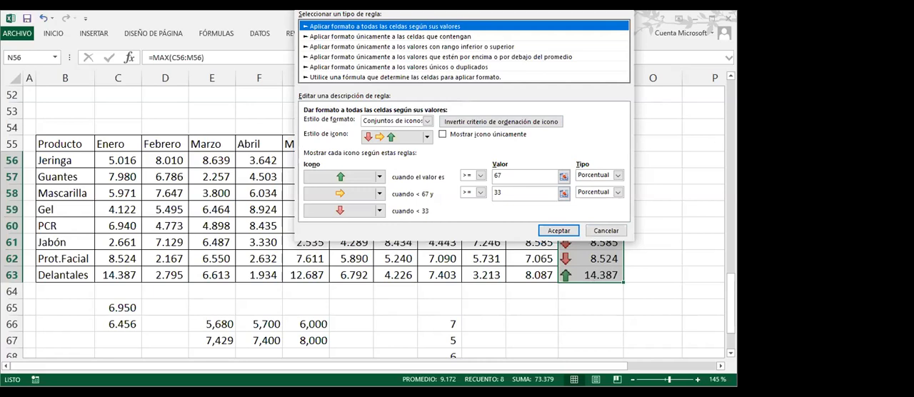
pyautogui.moveTo(458, 2); pyautogui.dragTo(251, 65)
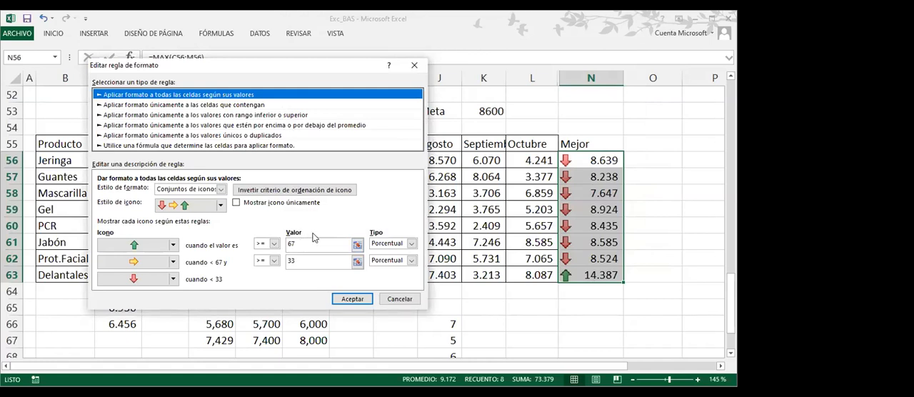
pyautogui.click(411, 244)
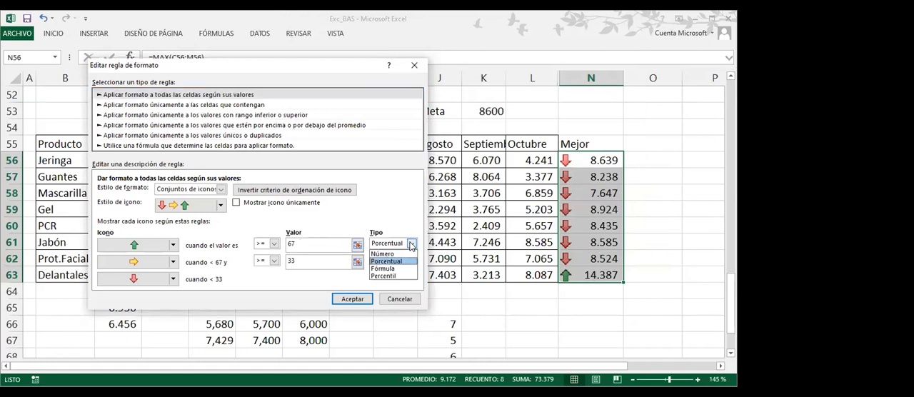
pyautogui.click(409, 254)
pyautogui.click(411, 261)
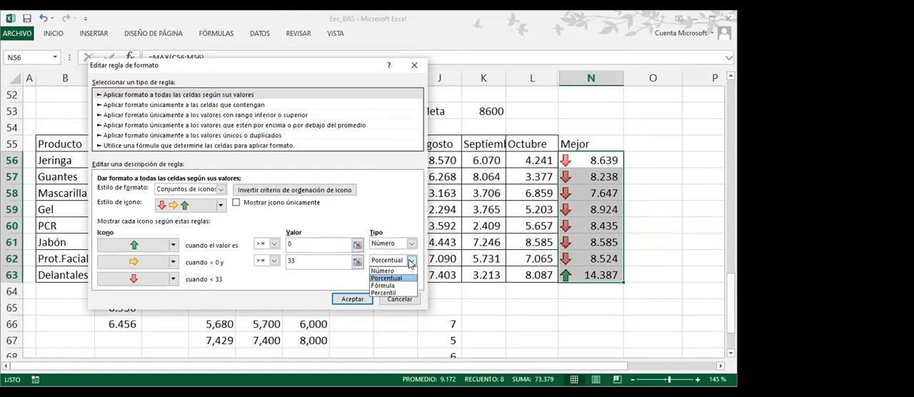
pyautogui.click(399, 270)
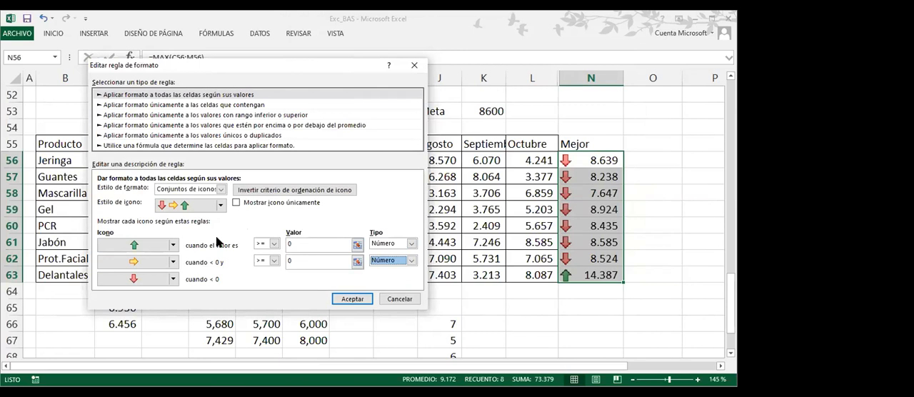
pyautogui.click(222, 207)
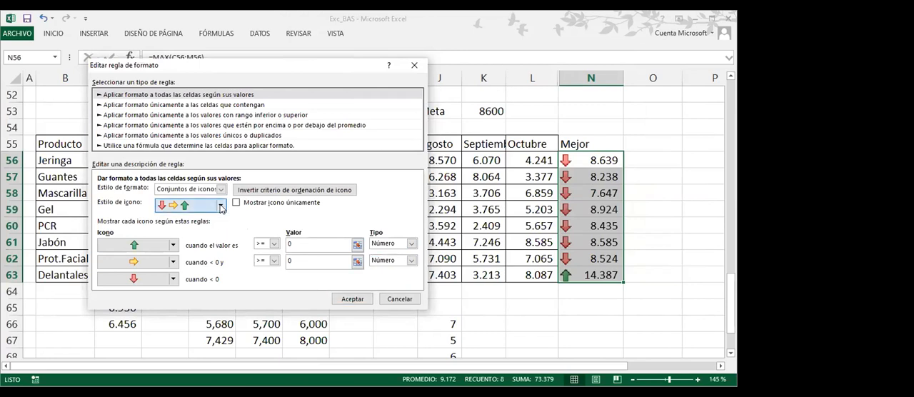
pyautogui.moveTo(219, 234)
pyautogui.mouseDown()
pyautogui.moveTo(222, 289)
pyautogui.moveTo(224, 223)
pyautogui.mouseUp()
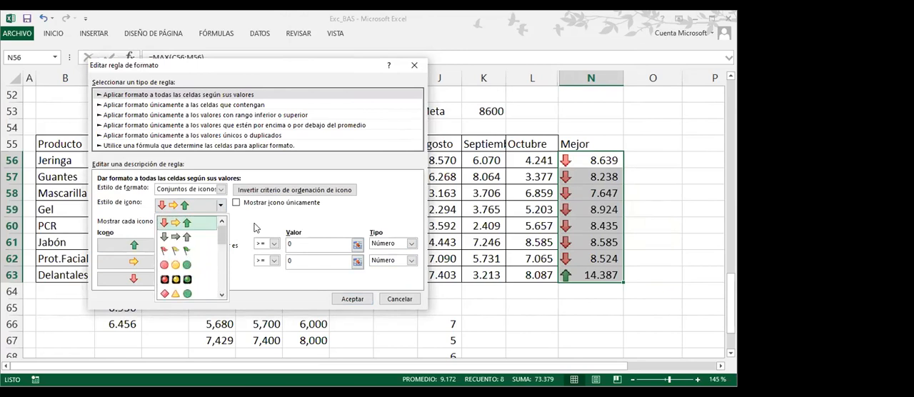
pyautogui.click(255, 227)
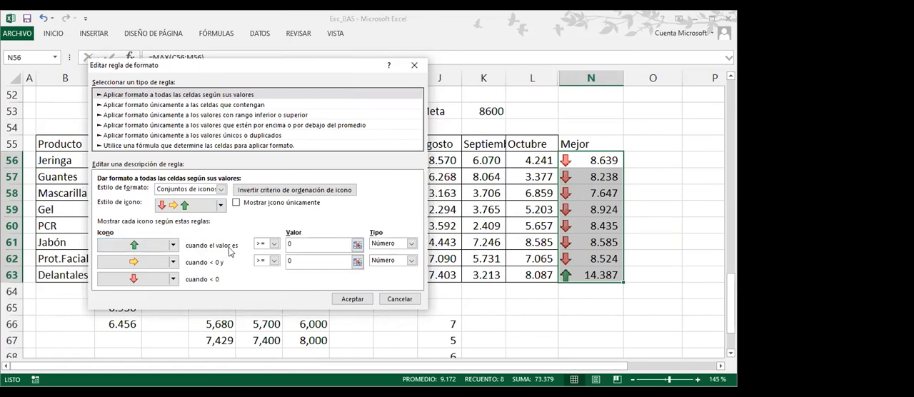
# Set the first icon's threshold value to =$K$53 and replace its green arrow with a green check mark
pyautogui.doubleClick(290, 245)
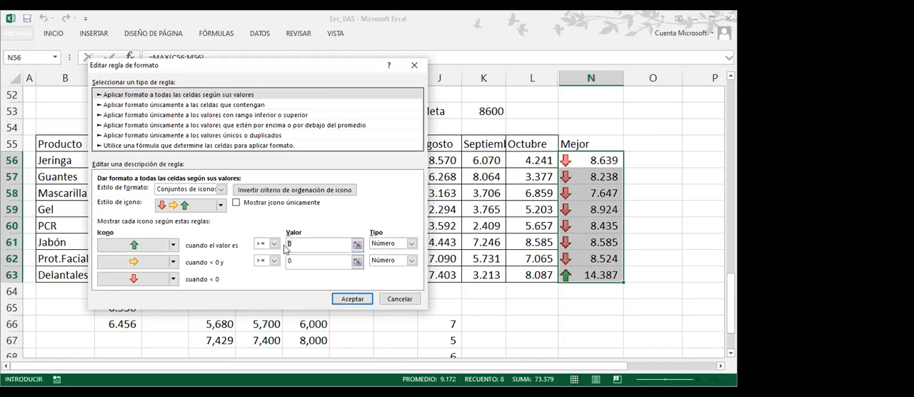
pyautogui.click(490, 111)
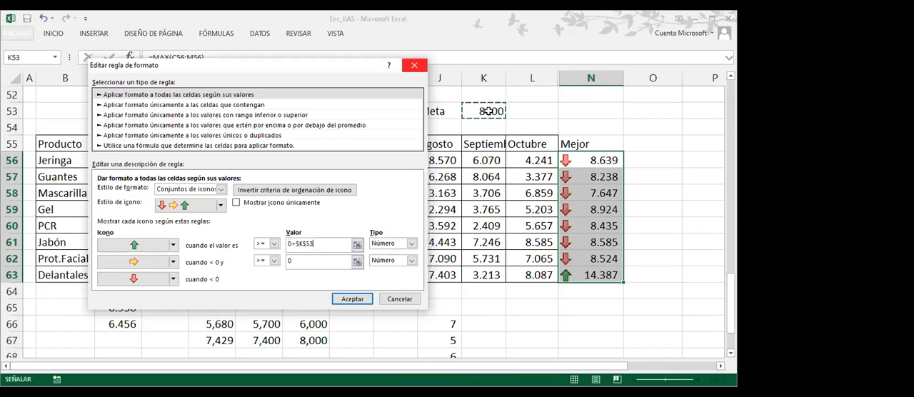
pyautogui.moveTo(319, 244); pyautogui.dragTo(275, 244)
pyautogui.press('BackSpace')
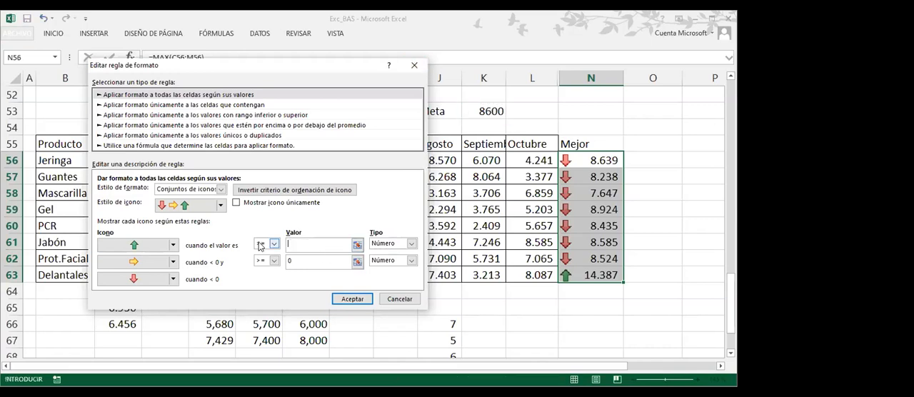
pyautogui.click(485, 110)
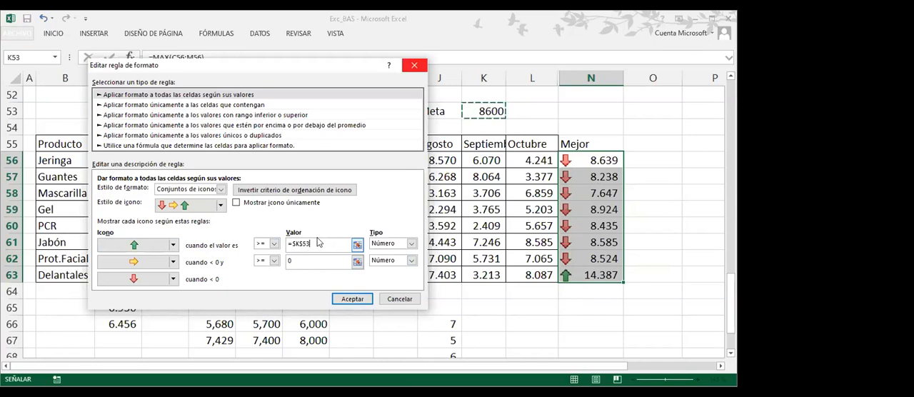
pyautogui.click(173, 246)
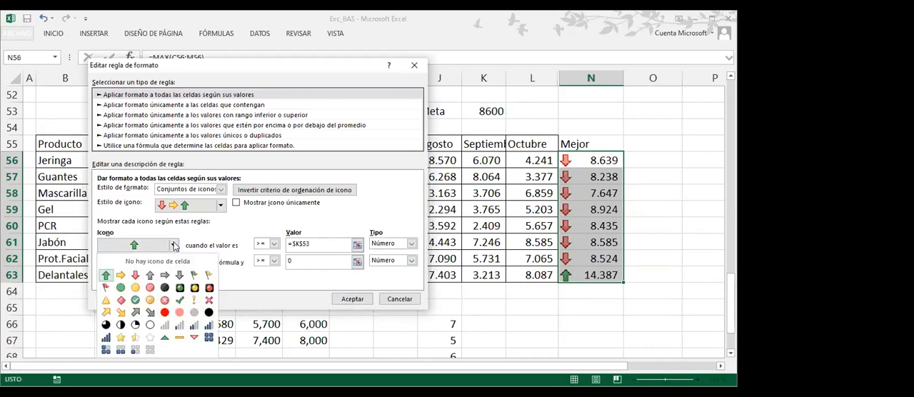
pyautogui.click(180, 300)
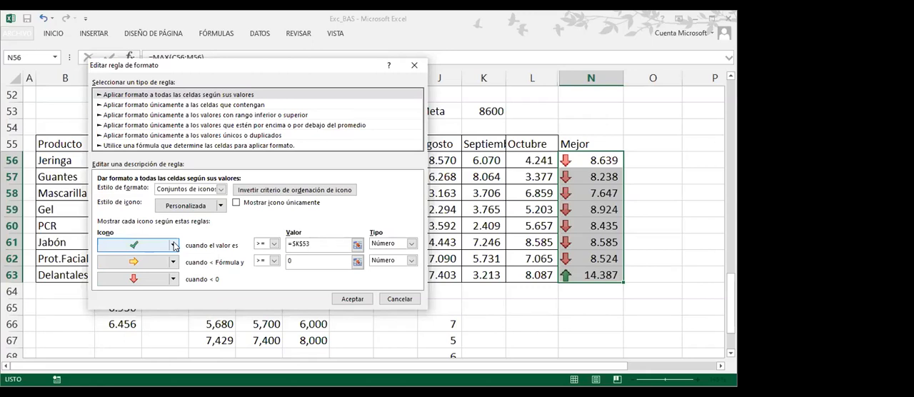
# Try =$K$53 as the second icon's threshold value and set it back to 0
pyautogui.click(310, 260)
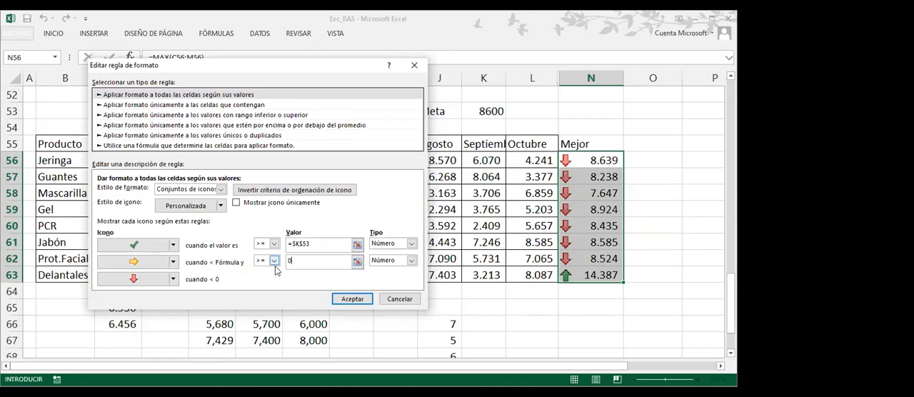
pyautogui.moveTo(297, 261); pyautogui.dragTo(284, 262)
pyautogui.click(490, 111)
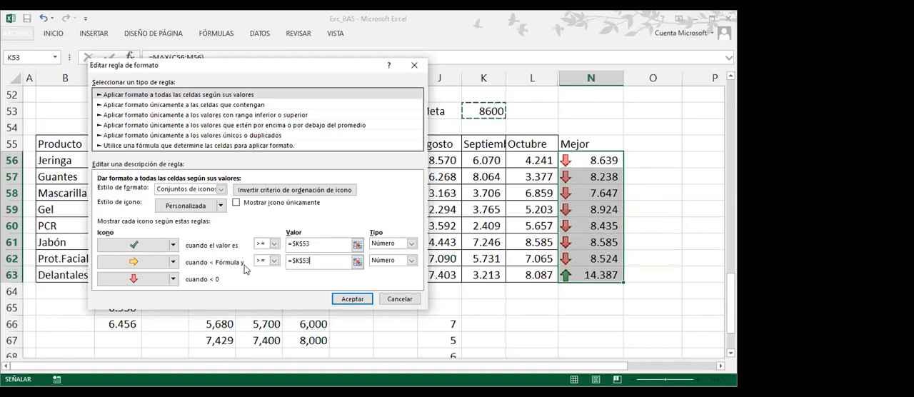
pyautogui.moveTo(317, 260); pyautogui.dragTo(280, 259)
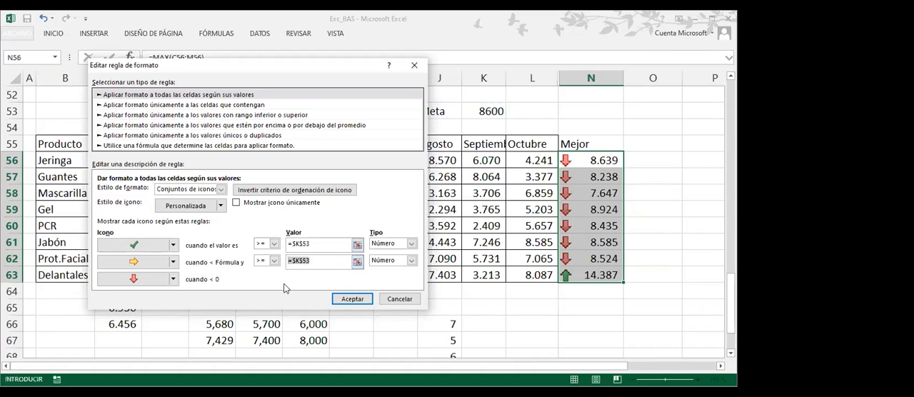
pyautogui.write('0')
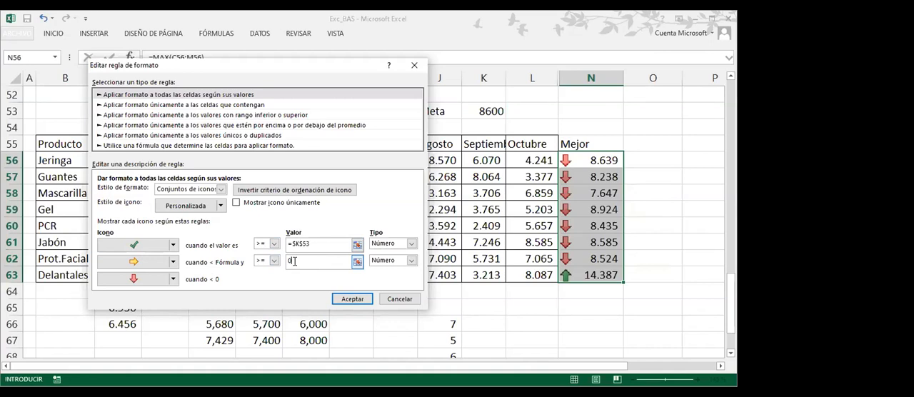
# Replace the second icon's yellow arrow with a red cross and apply the edited rule to N56:N63
pyautogui.click(173, 264)
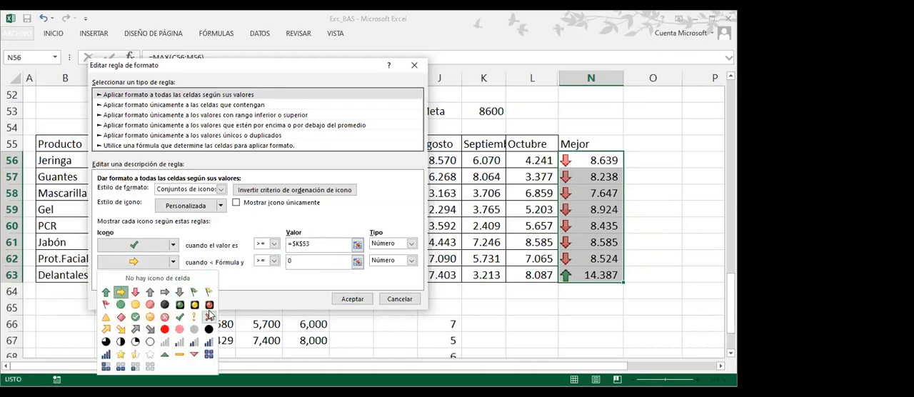
pyautogui.click(209, 315)
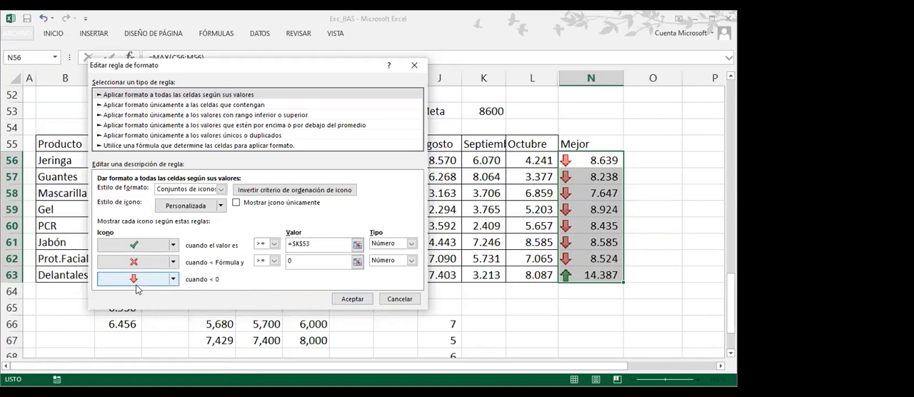
pyautogui.click(346, 299)
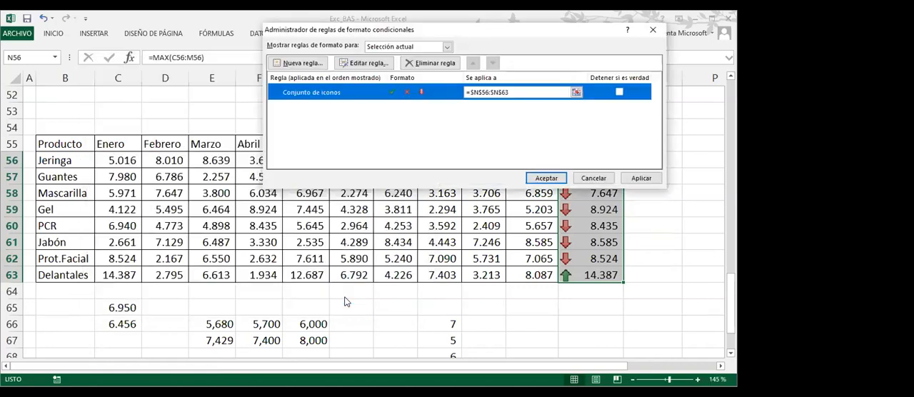
pyautogui.click(547, 179)
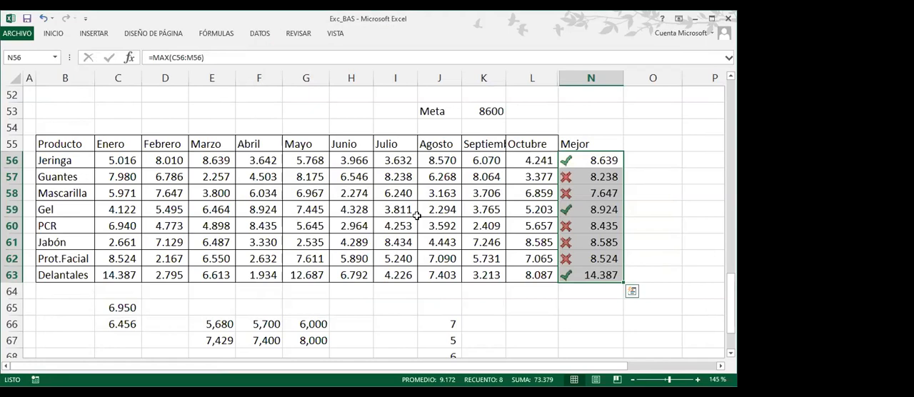
# Test the Mejor icons by setting the Meta target in K53 to 8500 and back to 8600
pyautogui.click(488, 112)
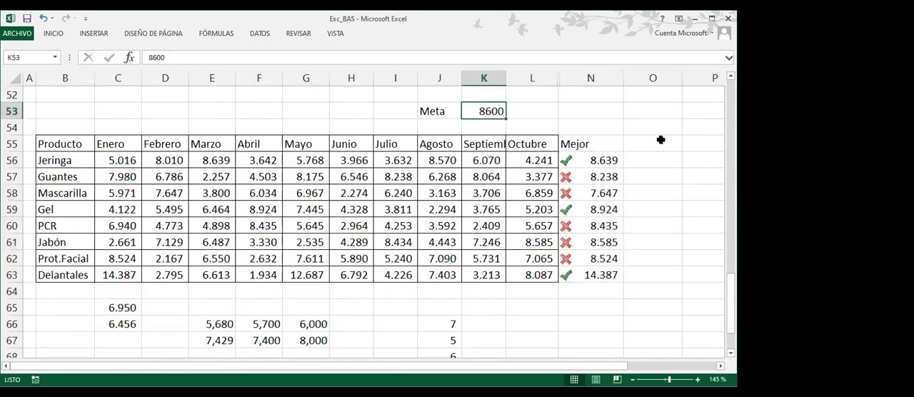
pyautogui.write('8500')
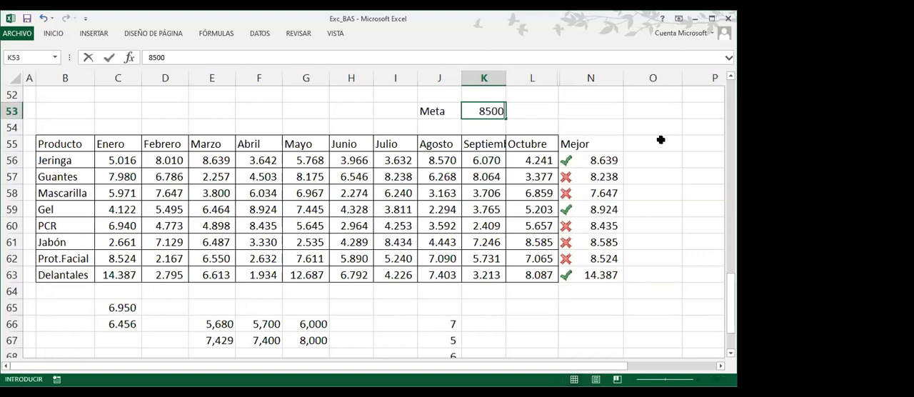
pyautogui.press('Return')
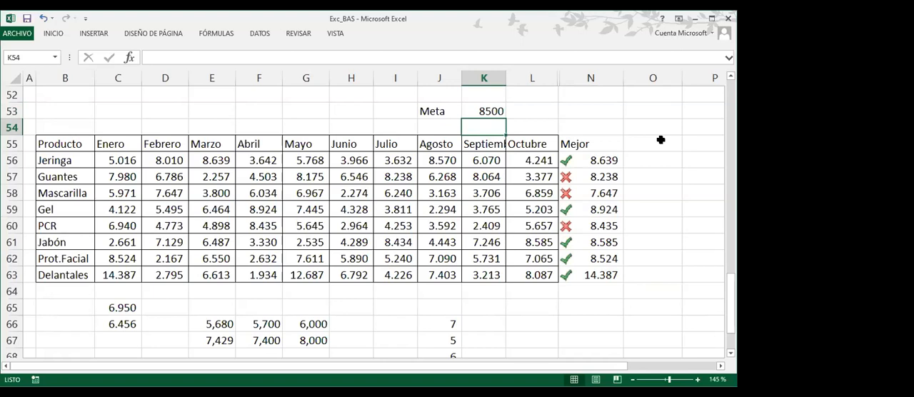
pyautogui.press('Up')
pyautogui.write('8600')
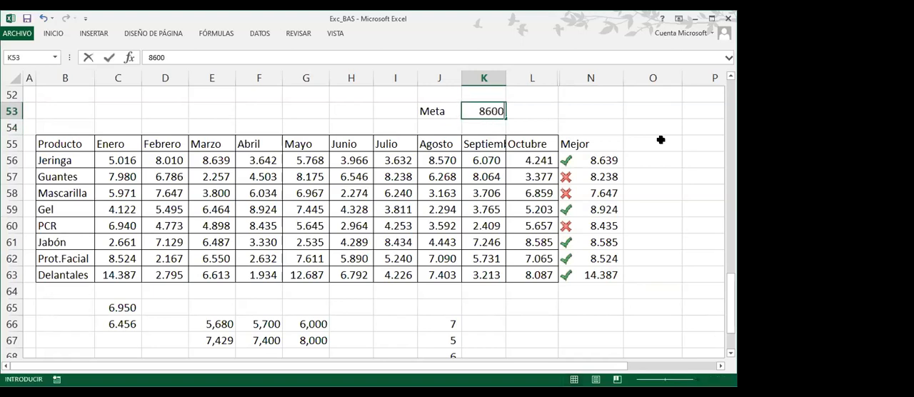
pyautogui.press('Return')
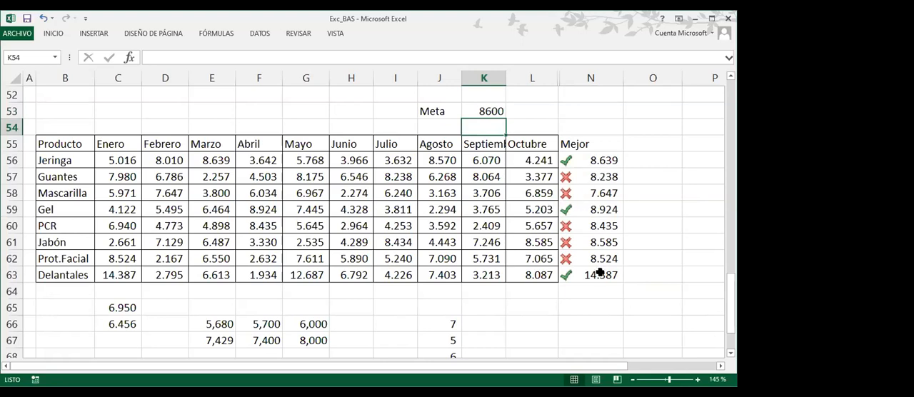
# Edit the icon set rule of N56:N63 so that it shows only the icons, without the Mejor values
pyautogui.moveTo(592, 162); pyautogui.dragTo(586, 277)
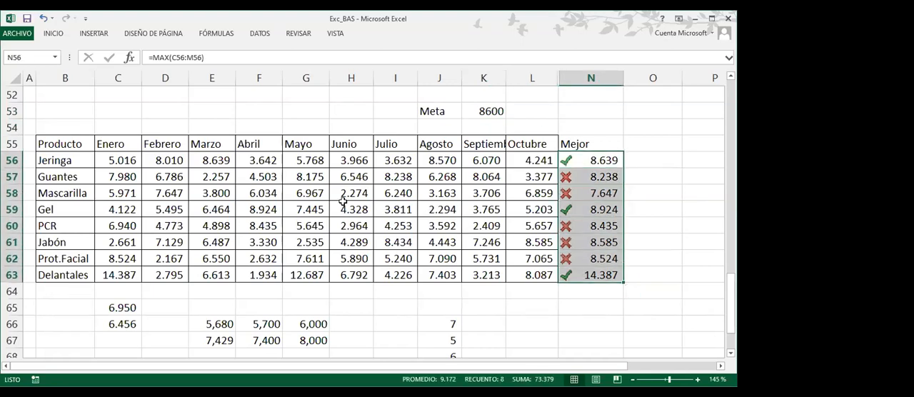
pyautogui.click(60, 36)
pyautogui.click(437, 76)
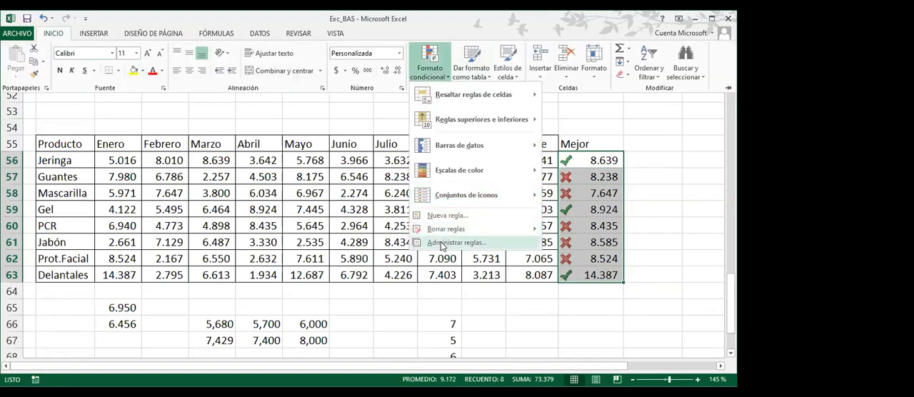
pyautogui.click(441, 244)
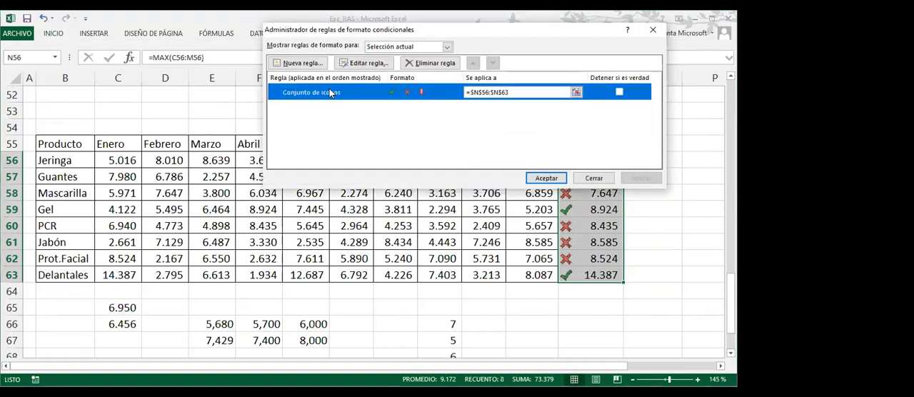
pyautogui.click(366, 64)
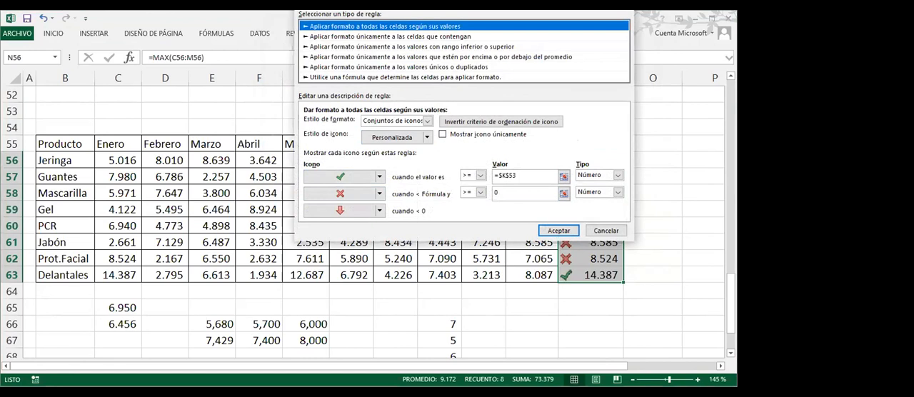
pyautogui.moveTo(441, 1); pyautogui.dragTo(244, 57)
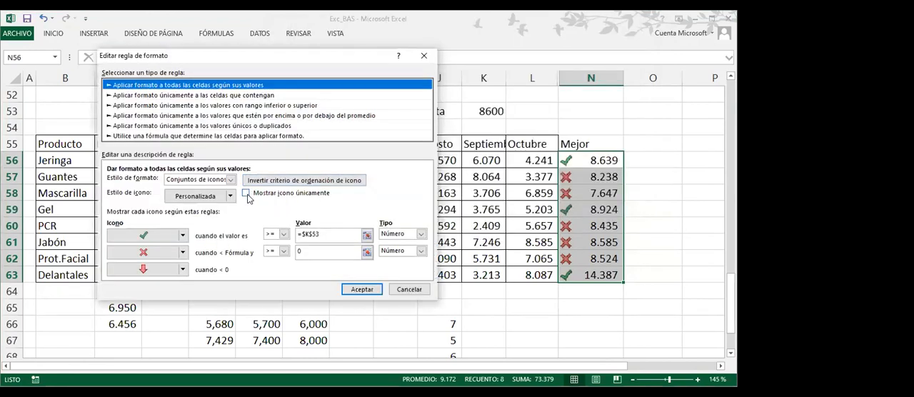
pyautogui.press('ctrl')
pyautogui.click(247, 198)
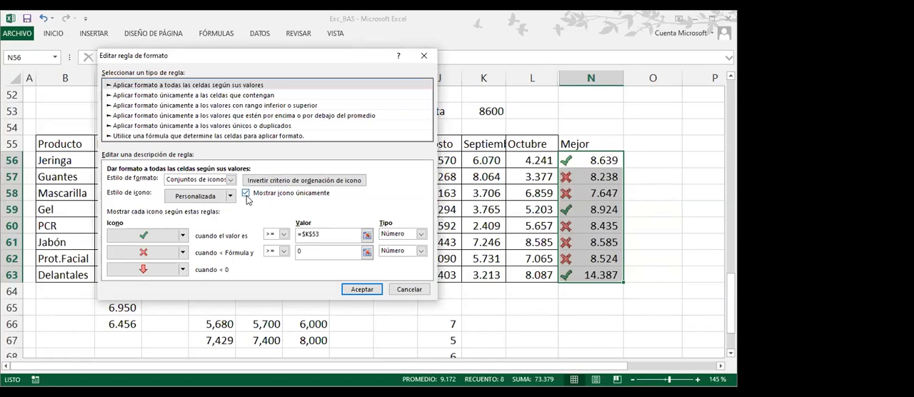
pyautogui.press('ctrl')
pyautogui.click(367, 288)
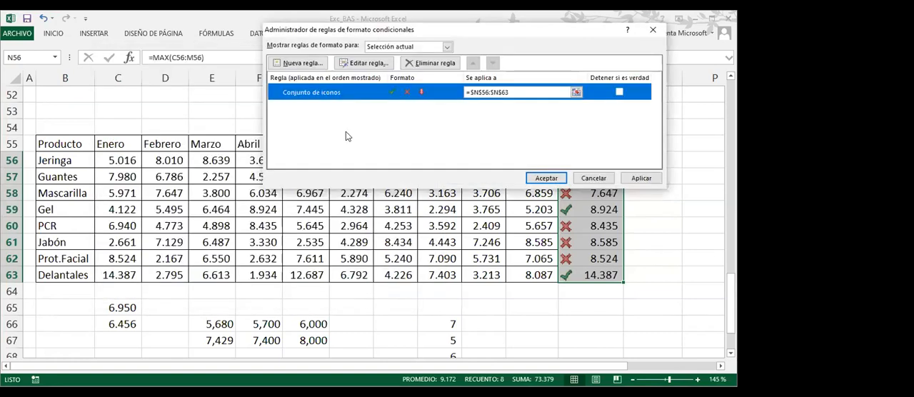
pyautogui.click(545, 179)
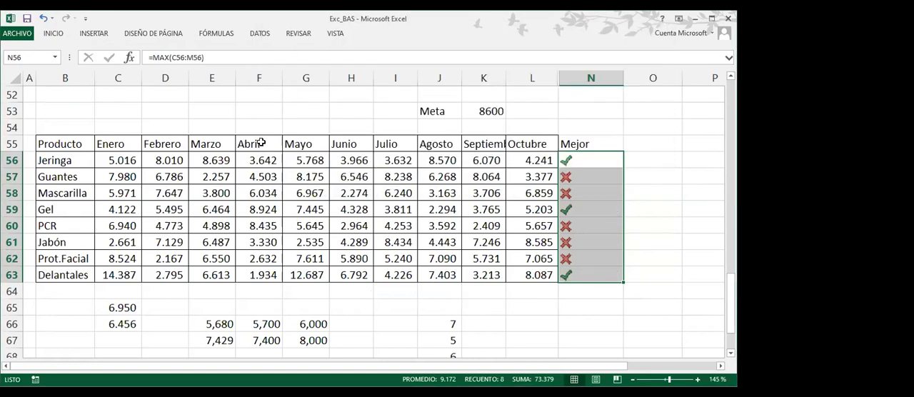
pyautogui.click(344, 173)
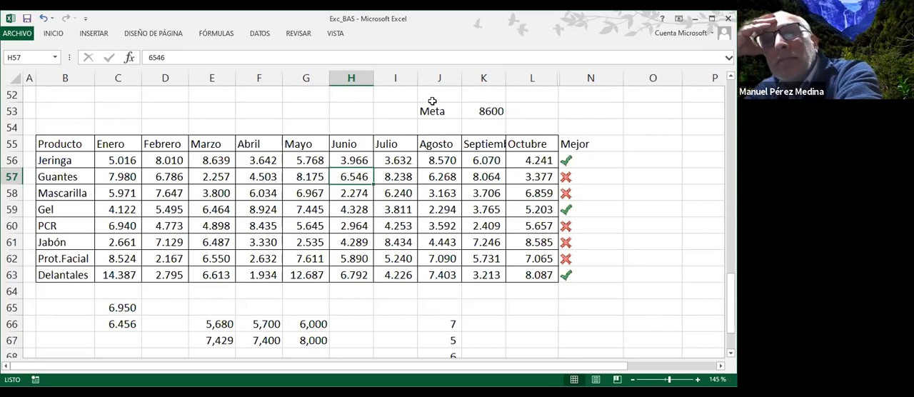
# Edit the icon set rule of N56:N63 to turn off the "Mostrar icono únicamente" option
pyautogui.moveTo(434, 111); pyautogui.dragTo(494, 117)
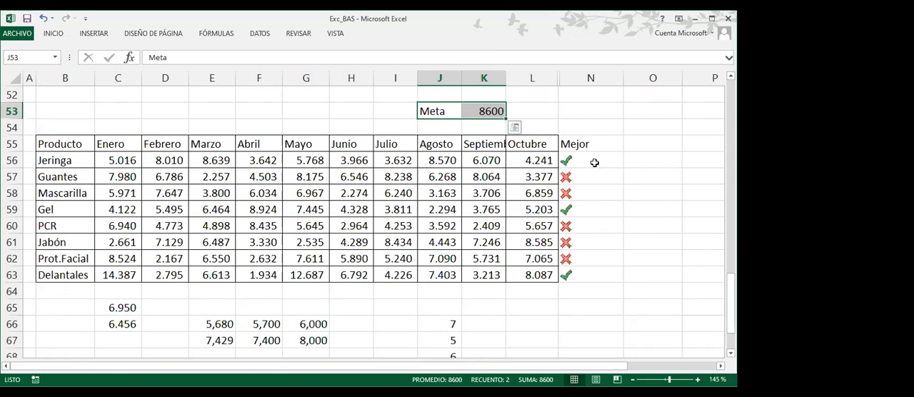
pyautogui.moveTo(596, 158); pyautogui.dragTo(592, 278)
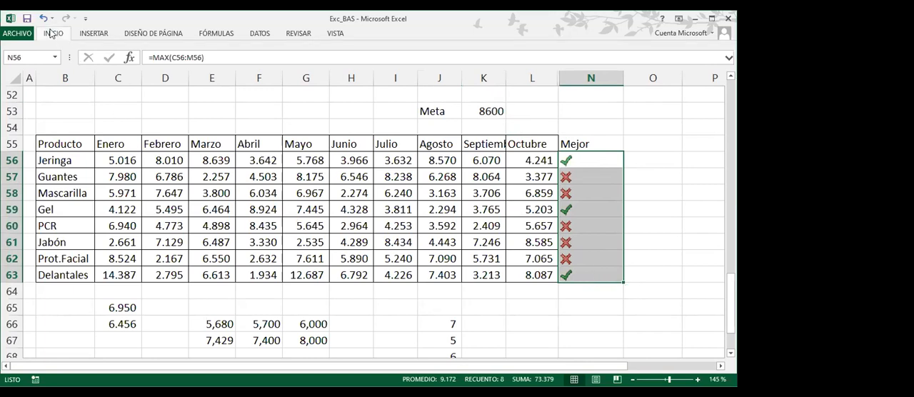
pyautogui.click(53, 33)
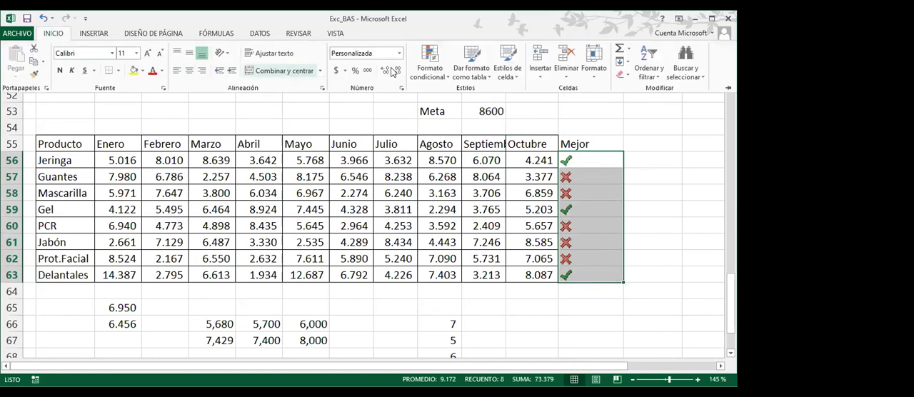
pyautogui.click(437, 75)
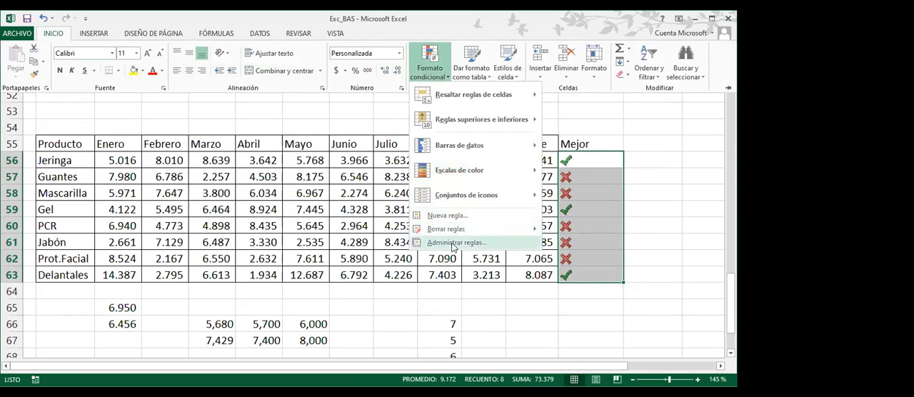
pyautogui.click(454, 247)
pyautogui.click(363, 63)
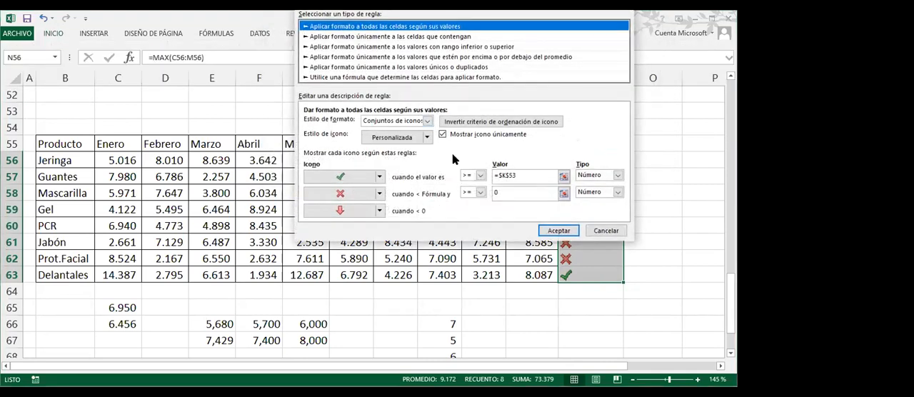
pyautogui.click(443, 135)
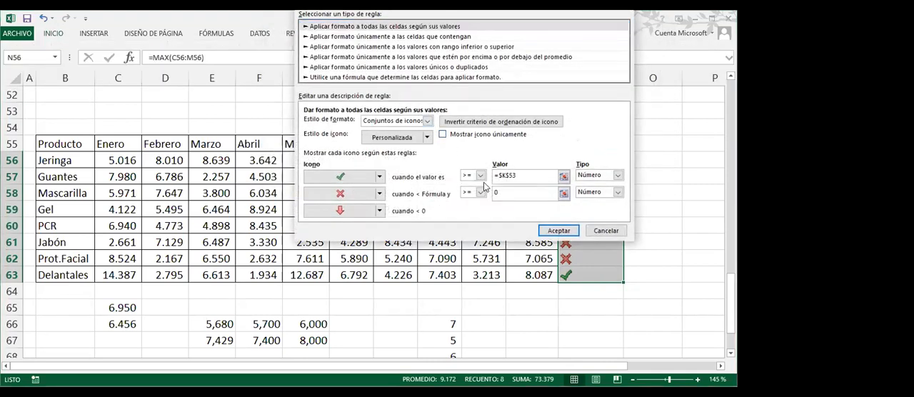
pyautogui.click(551, 231)
pyautogui.click(547, 177)
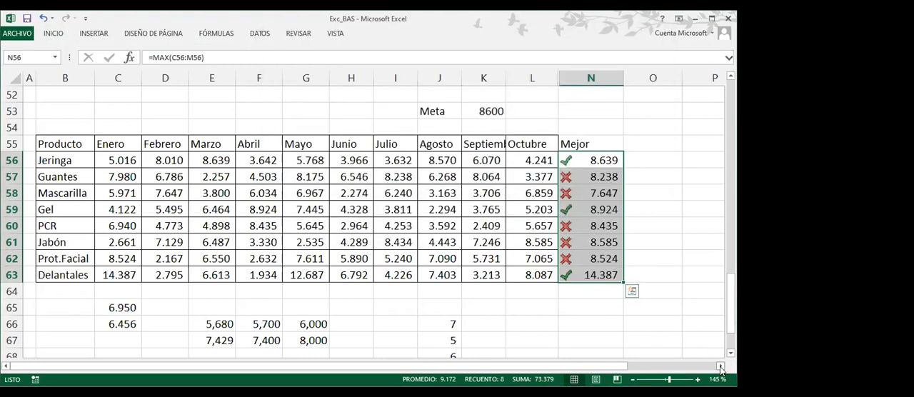
# Add a Meta column header in O55, beside the Mejor column
pyautogui.click(721, 369)
pyautogui.click(720, 370)
pyautogui.click(721, 369)
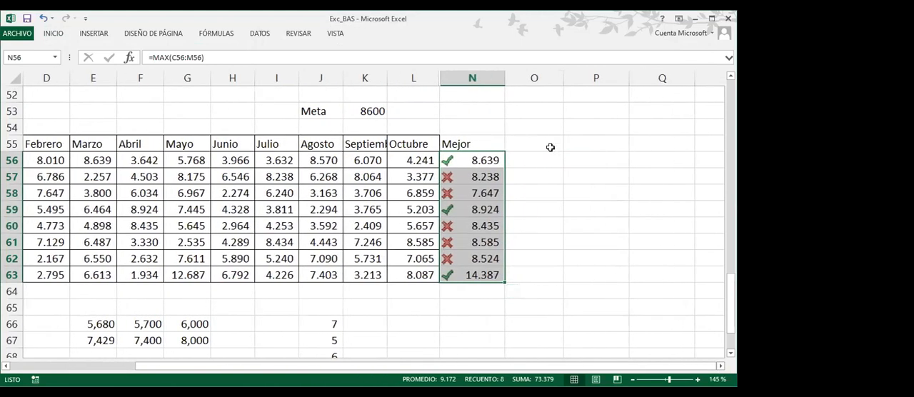
pyautogui.click(550, 147)
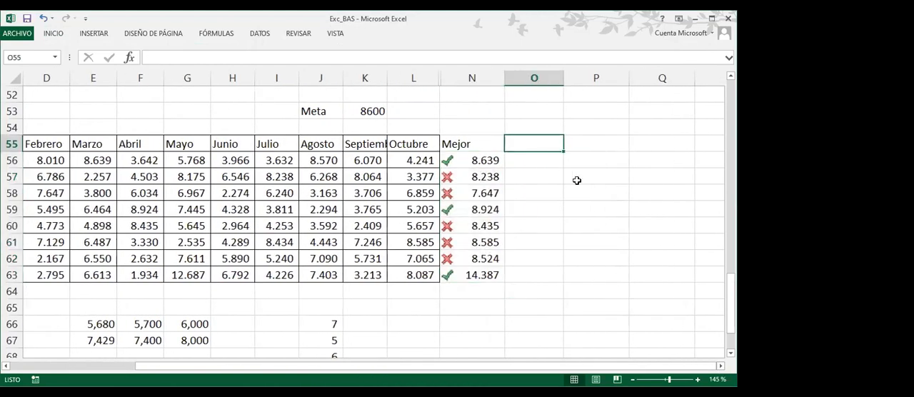
pyautogui.write('Meta')
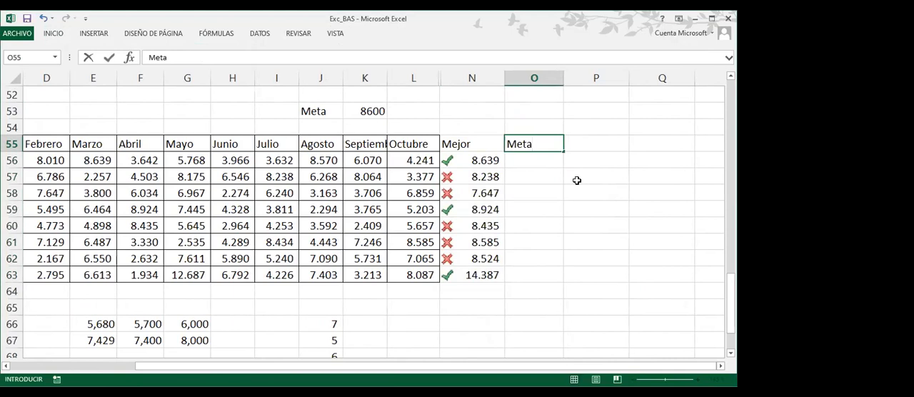
pyautogui.press('Return')
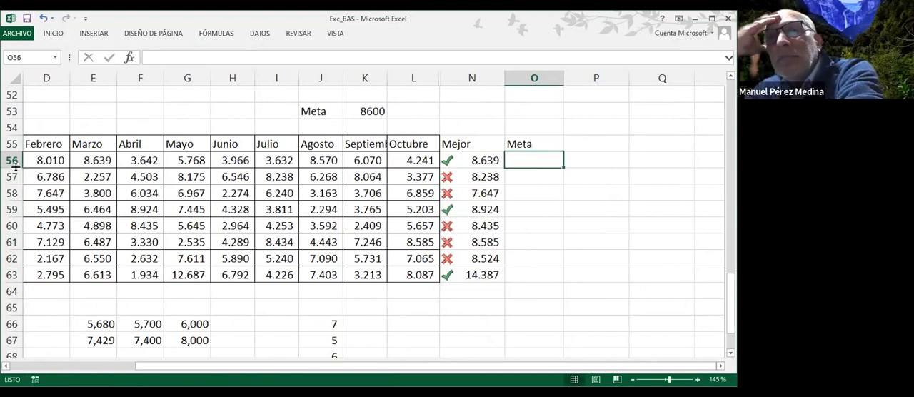
# Enter the Meta values 7500, 8000, 8.100 and 8600 for Jeringa through Gel in O56:O59
pyautogui.moveTo(544, 366); pyautogui.dragTo(459, 383)
pyautogui.click(646, 125)
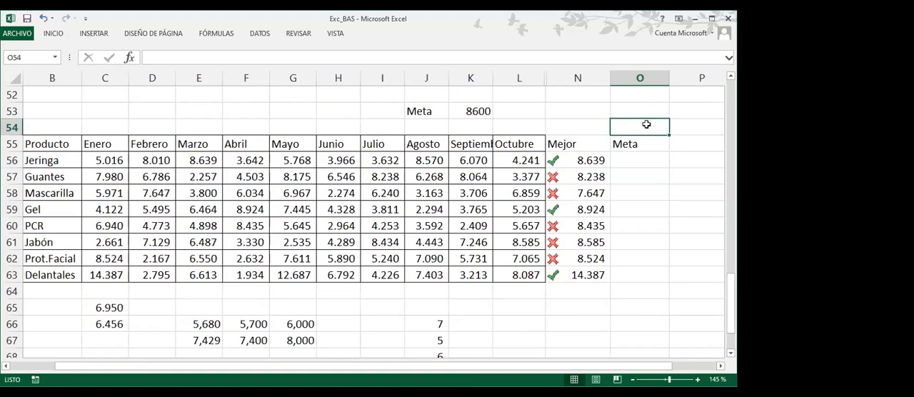
pyautogui.click(631, 160)
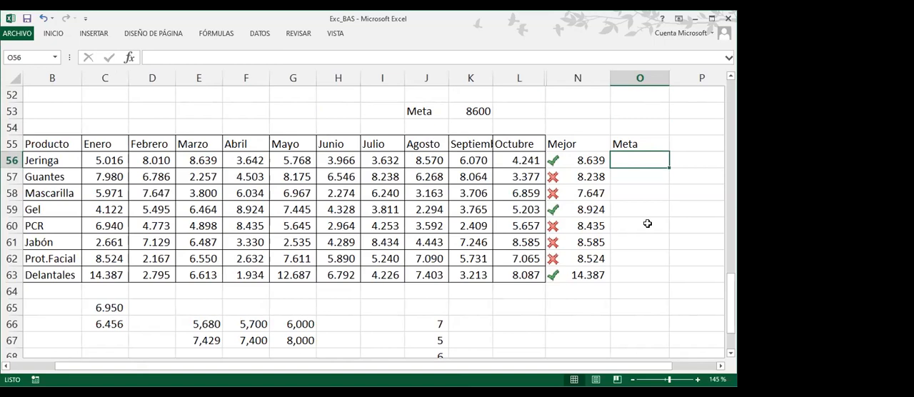
pyautogui.write('7500')
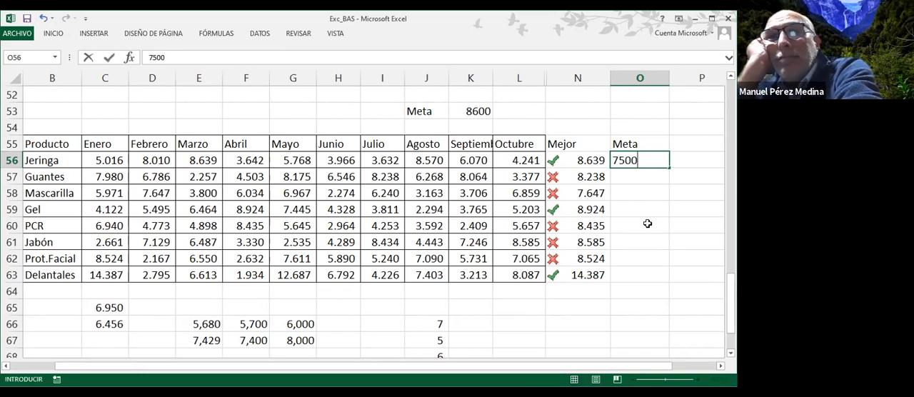
pyautogui.press('Return')
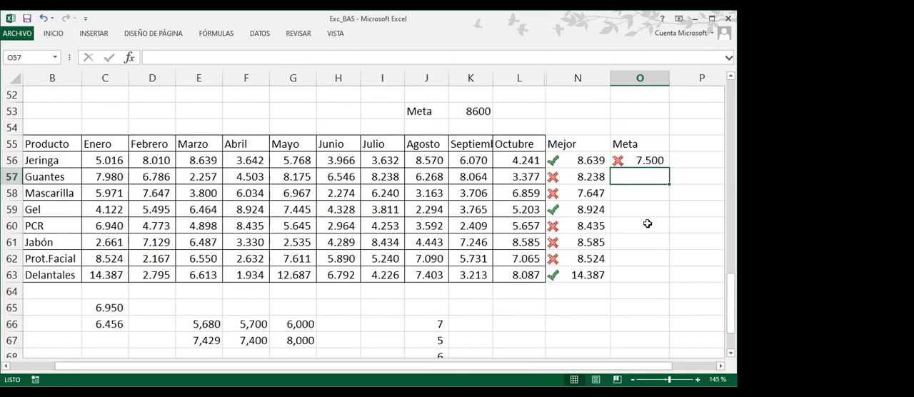
pyautogui.write('8000')
pyautogui.press('Return')
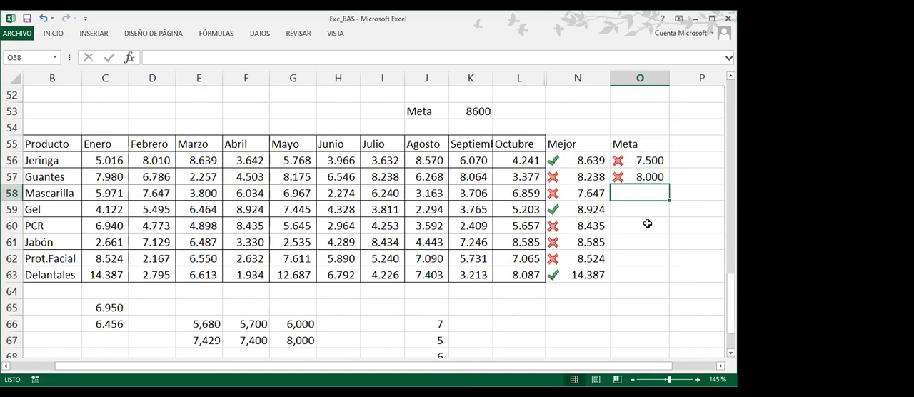
pyautogui.write('8.')
pyautogui.write('100')
pyautogui.press('Return')
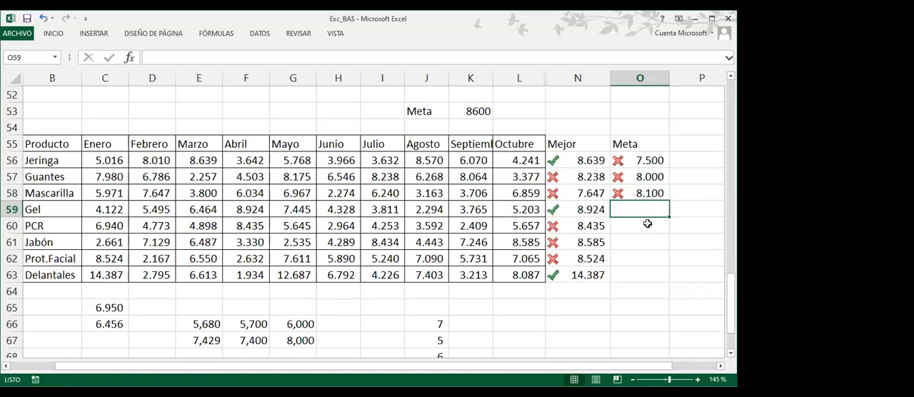
pyautogui.write('8600')
pyautogui.press('Return')
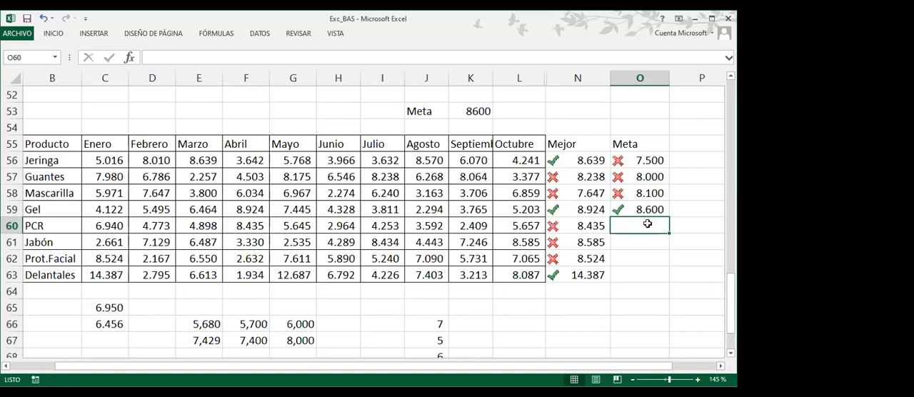
# Enter the Meta values 8.200, 9000, 7900 and 9000 for PCR through Delantales in O60:O63
pyautogui.write('8.')
pyautogui.write('200')
pyautogui.press('Return')
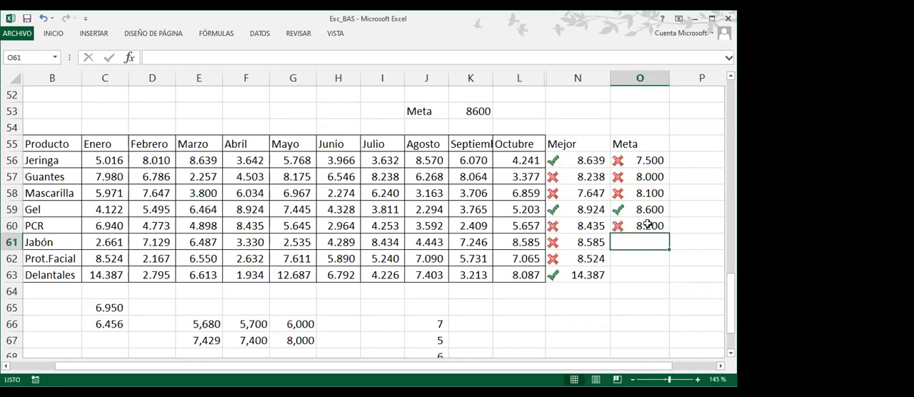
pyautogui.write('9000')
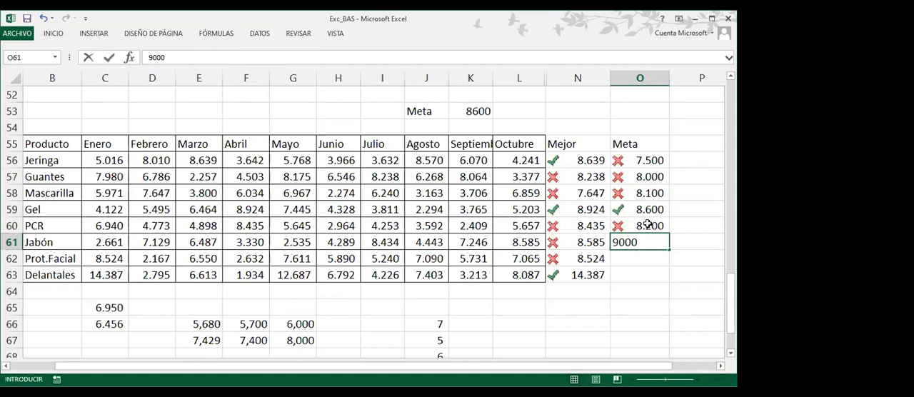
pyautogui.press('Return')
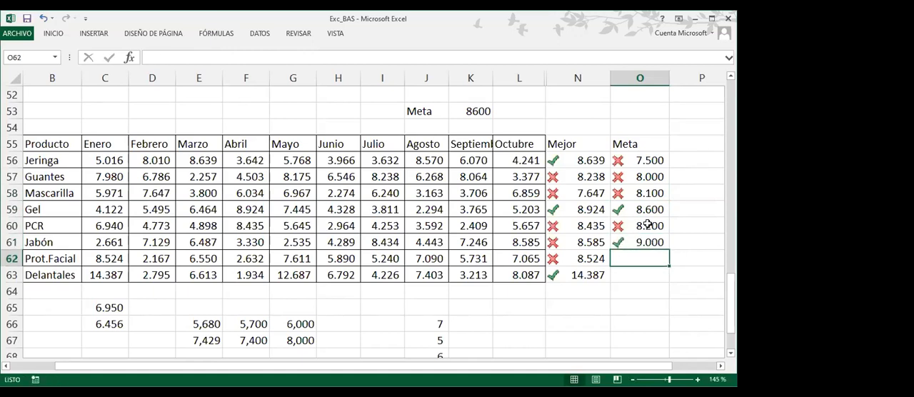
pyautogui.write('7900')
pyautogui.press('Return')
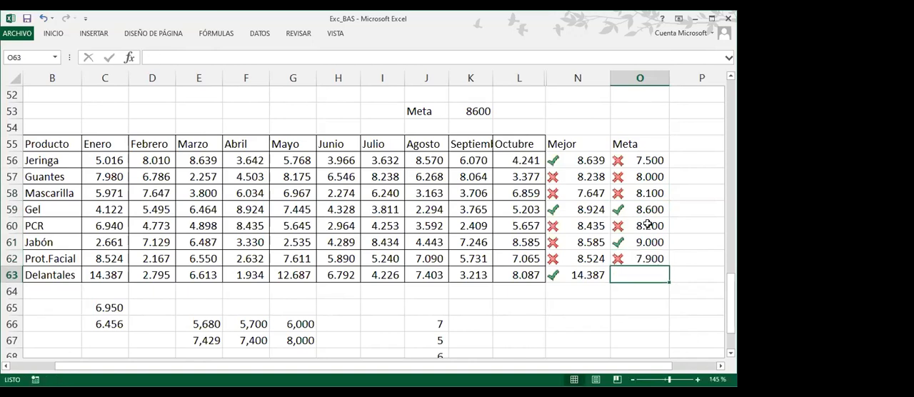
pyautogui.write('9000')
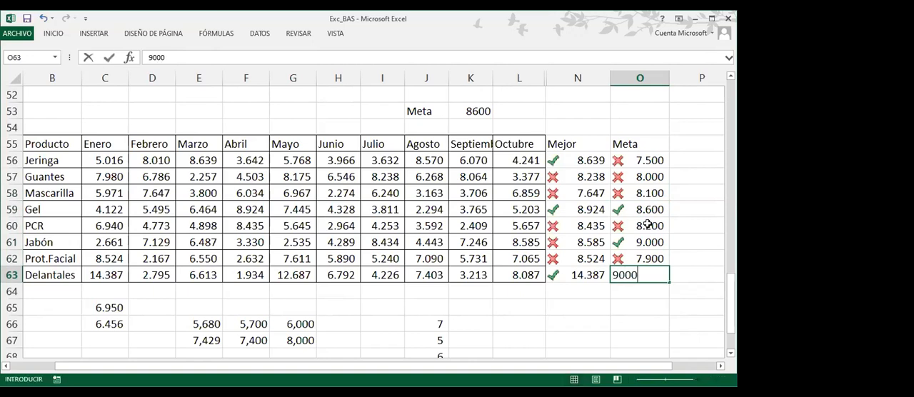
pyautogui.press('Return')
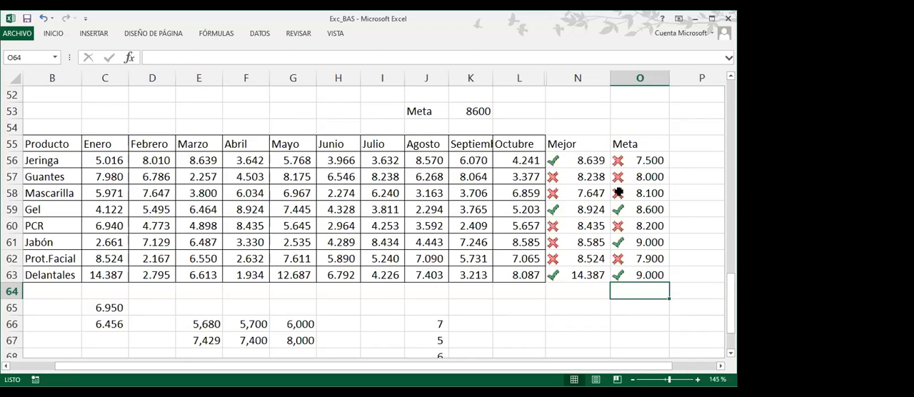
# Clear the conditional formatting rules from the Meta values in O56:O63
pyautogui.click(637, 160)
pyautogui.moveTo(636, 160); pyautogui.dragTo(639, 278)
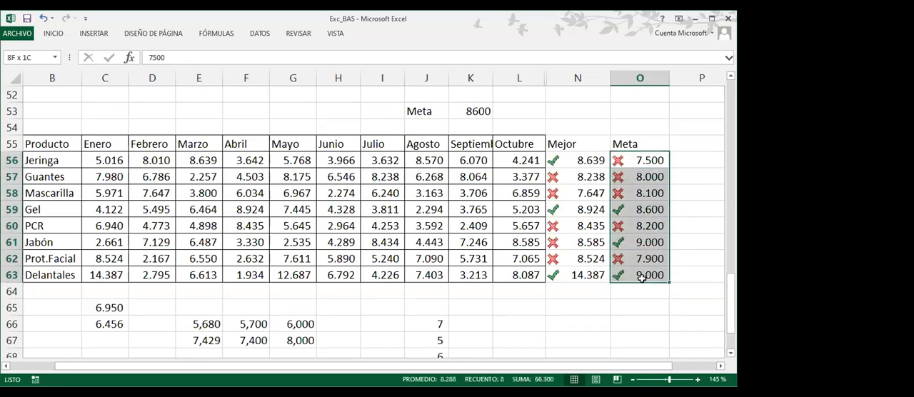
pyautogui.click(57, 32)
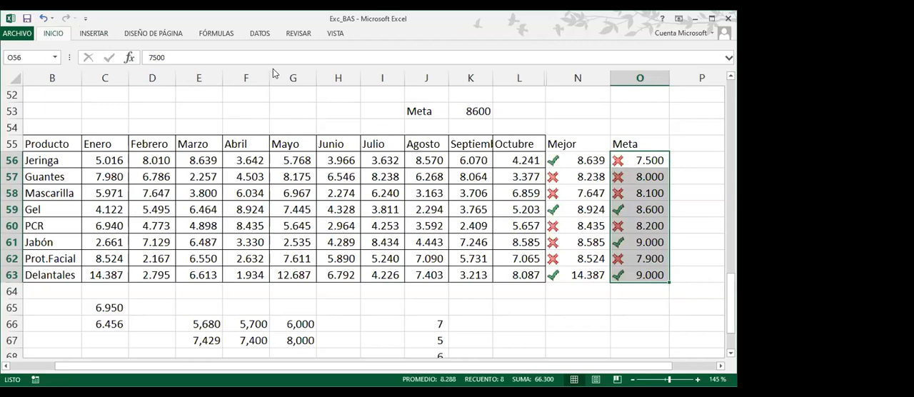
pyautogui.click(427, 77)
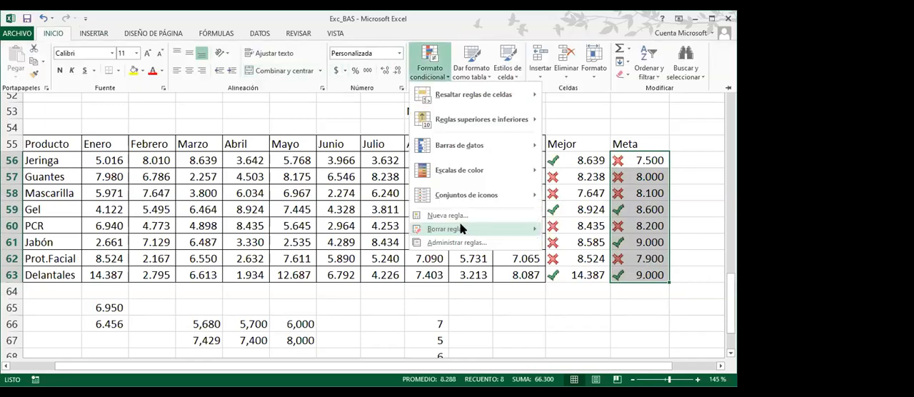
pyautogui.moveTo(460, 228)
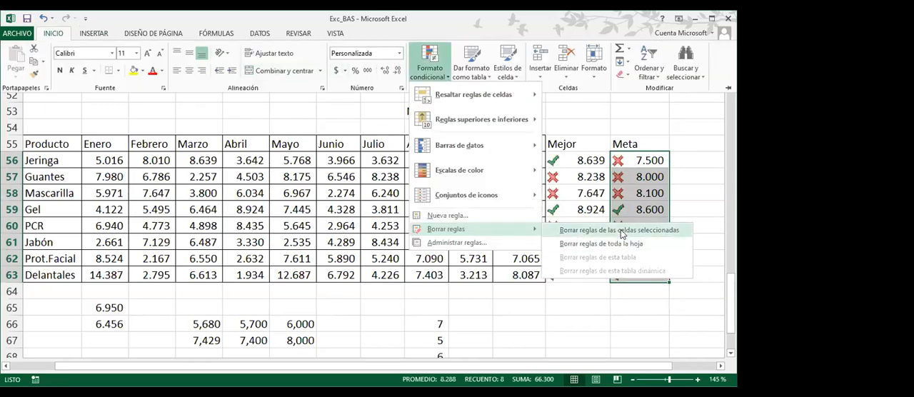
pyautogui.click(620, 231)
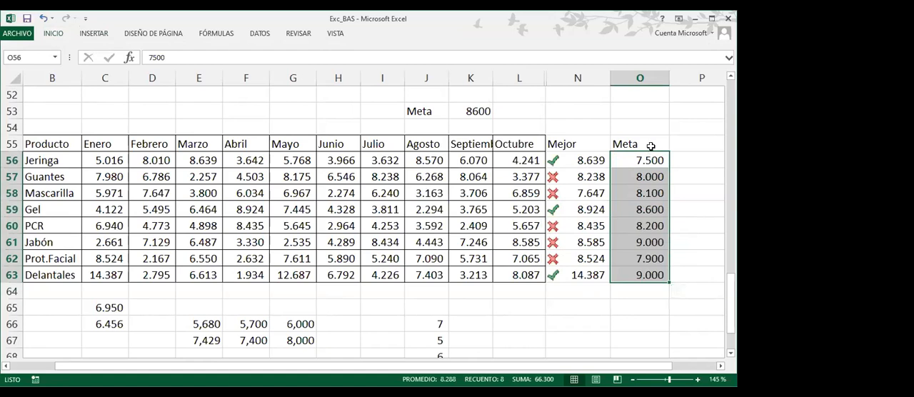
pyautogui.rightClick(640, 77)
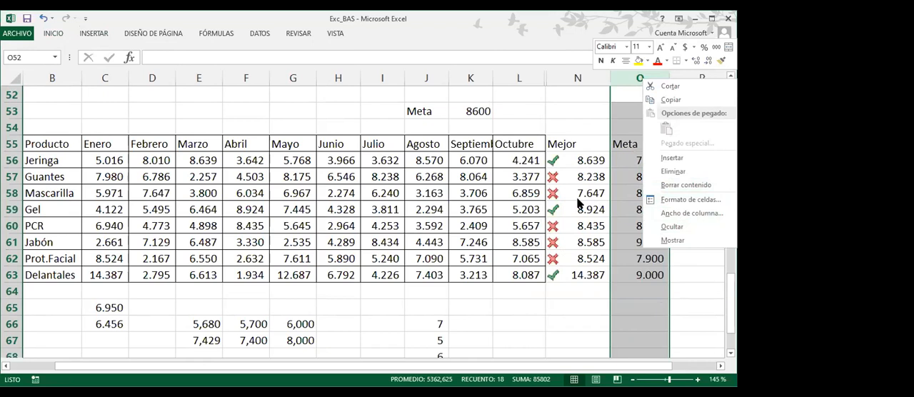
pyautogui.press('Escape')
# Clear the conditional formatting rules from N56:N63 and delete the single Meta label and target in J53:K53
pyautogui.moveTo(571, 160); pyautogui.dragTo(566, 271)
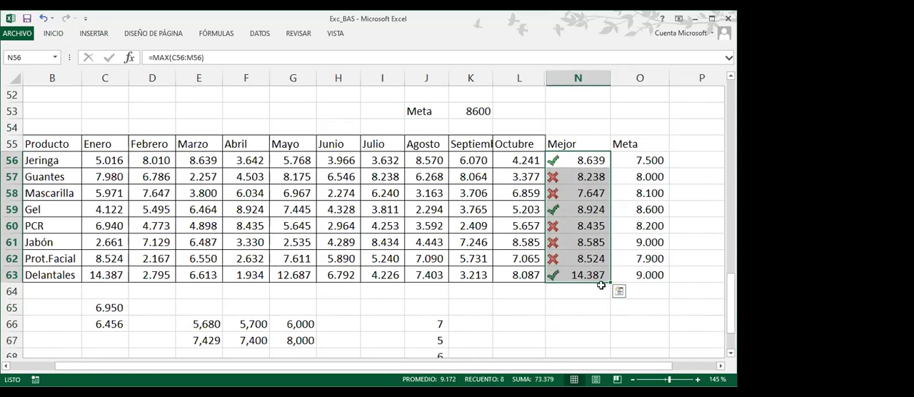
pyautogui.click(54, 33)
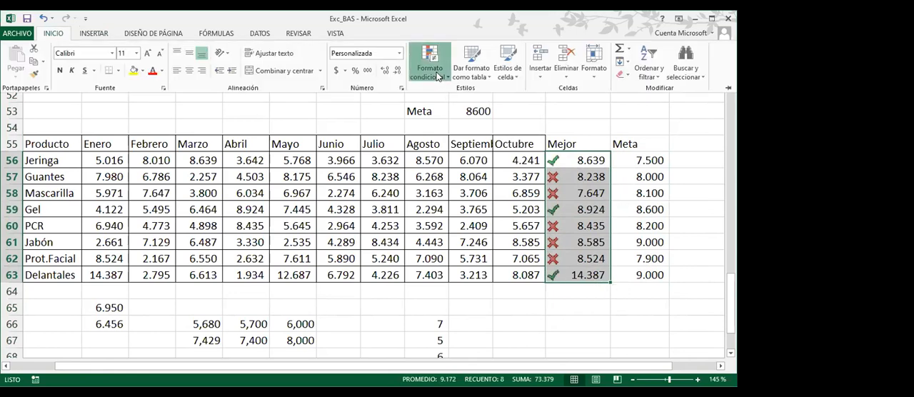
pyautogui.click(430, 64)
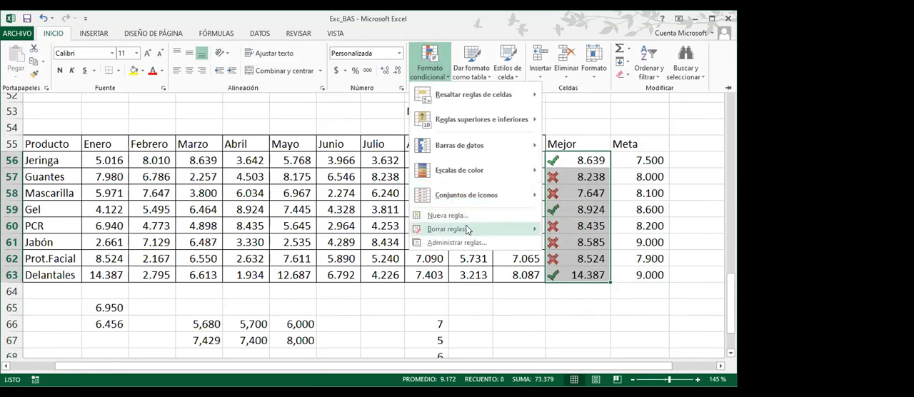
pyautogui.moveTo(467, 229)
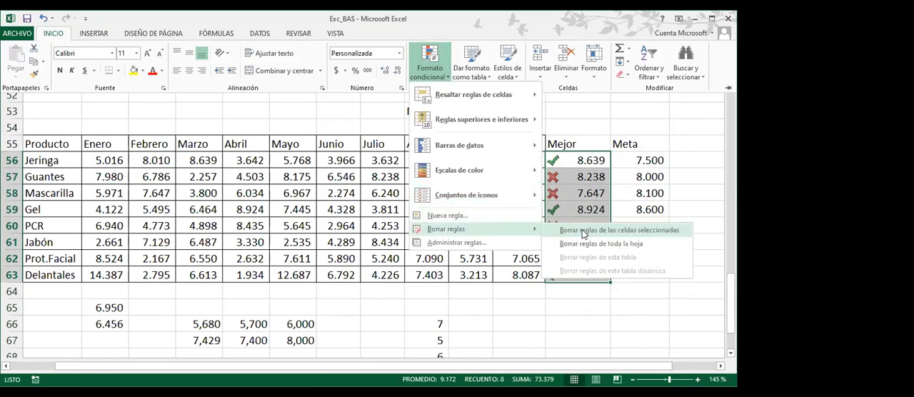
pyautogui.click(584, 231)
pyautogui.moveTo(419, 112); pyautogui.dragTo(480, 110)
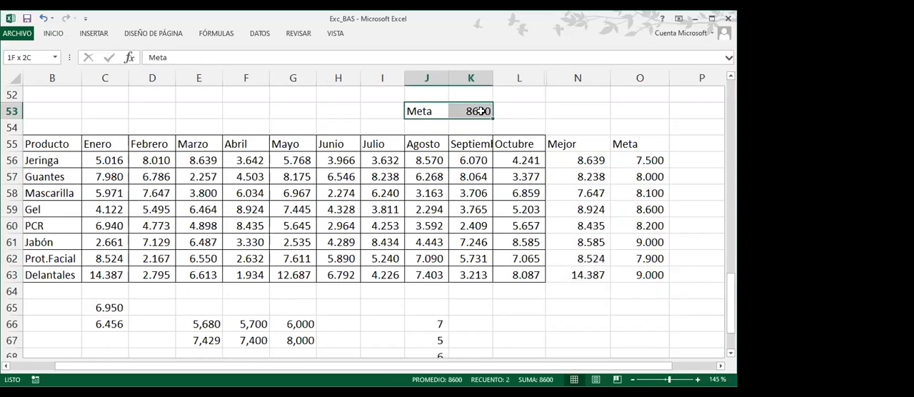
pyautogui.press('Delete')
# Apply the directional icon set of three coloured arrows to the Mejor values in N56:N63
pyautogui.click(575, 158)
pyautogui.moveTo(575, 159); pyautogui.dragTo(590, 271)
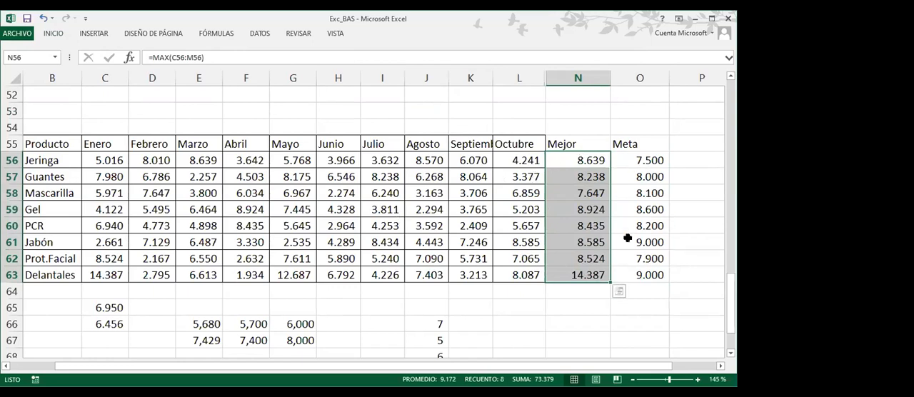
pyautogui.click(60, 33)
pyautogui.click(431, 75)
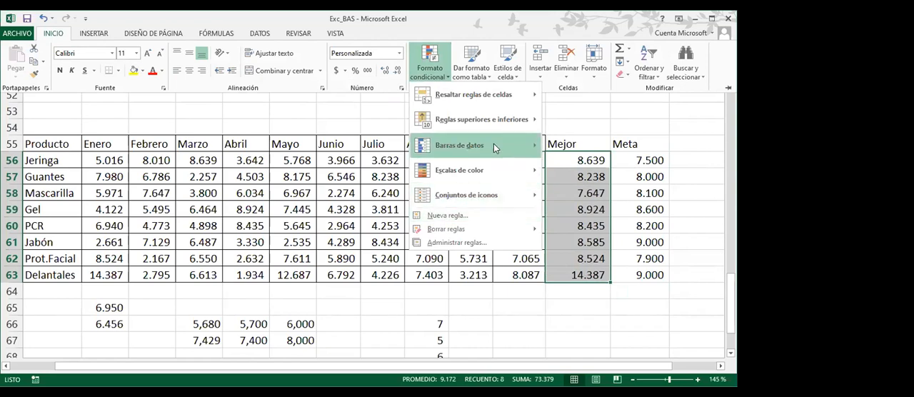
pyautogui.moveTo(480, 178)
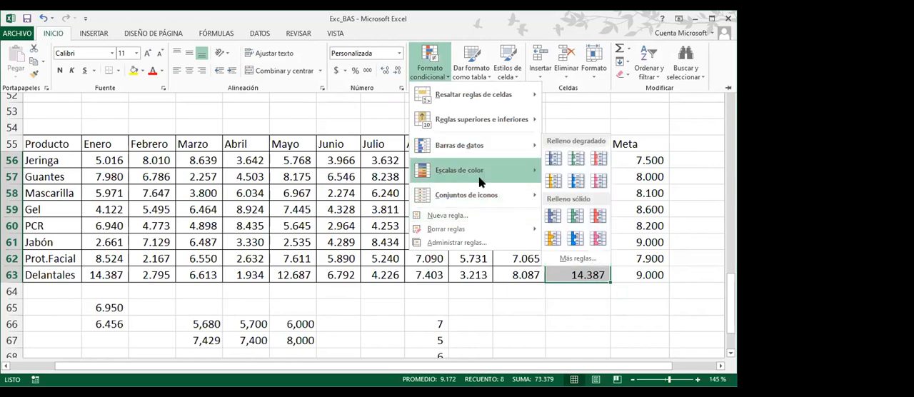
pyautogui.moveTo(475, 198)
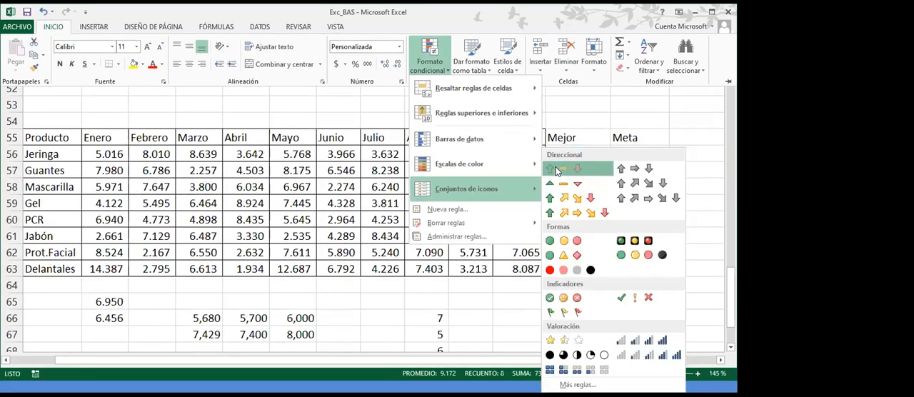
pyautogui.click(558, 170)
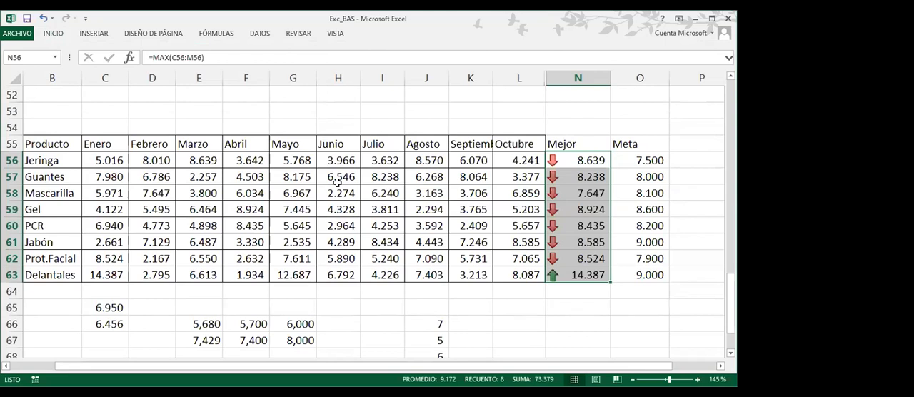
# Edit the icon set rule on N56:N63 so that both icon thresholds use the Número type
pyautogui.click(50, 33)
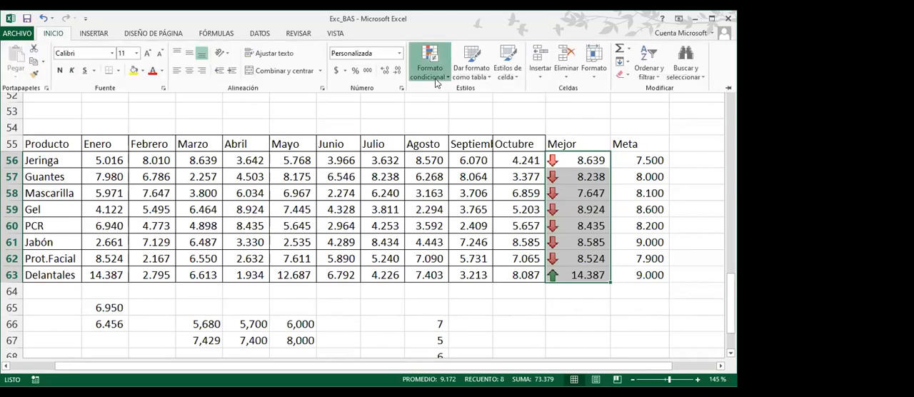
pyautogui.click(431, 72)
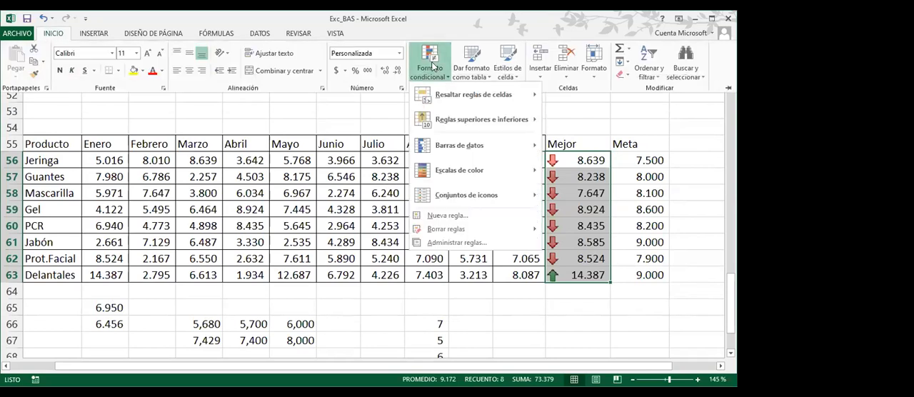
pyautogui.click(448, 244)
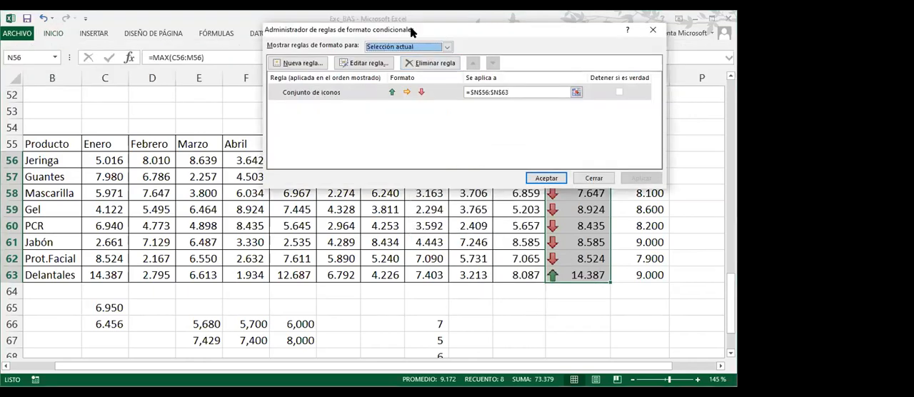
pyautogui.moveTo(410, 32); pyautogui.dragTo(242, 59)
pyautogui.click(175, 122)
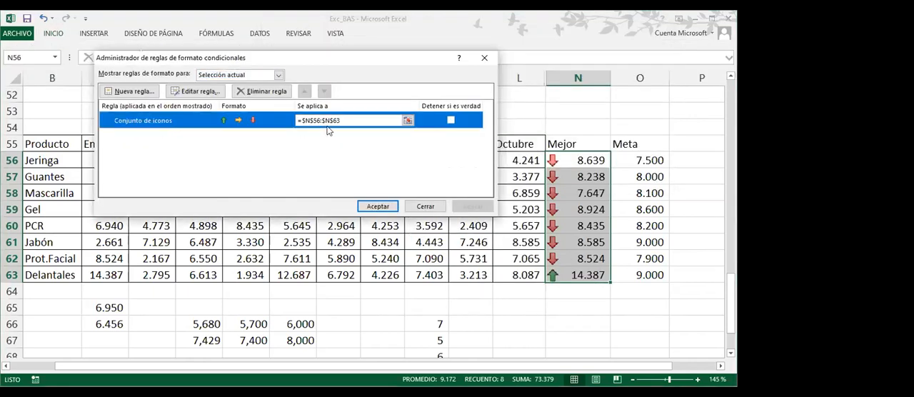
pyautogui.click(199, 92)
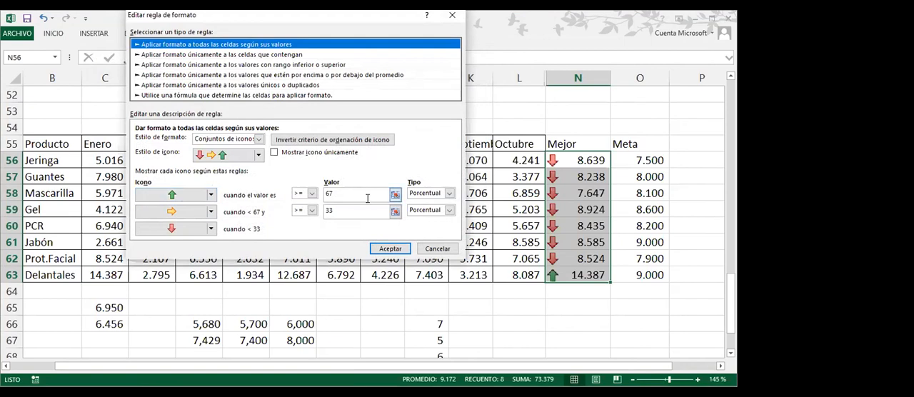
pyautogui.click(449, 194)
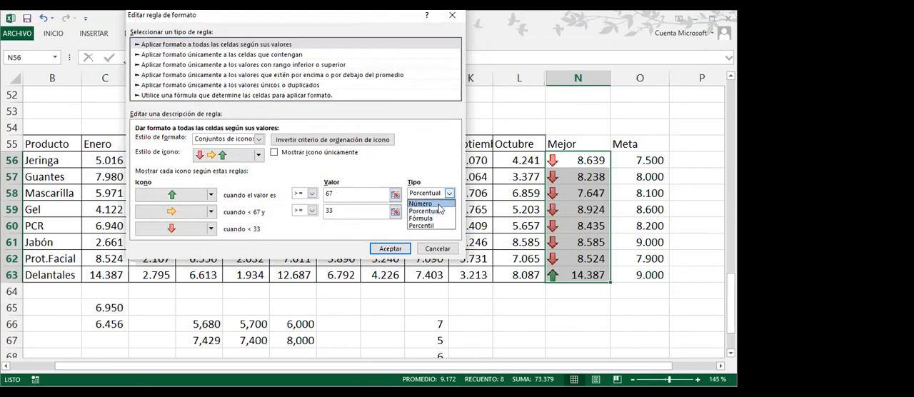
pyautogui.click(439, 205)
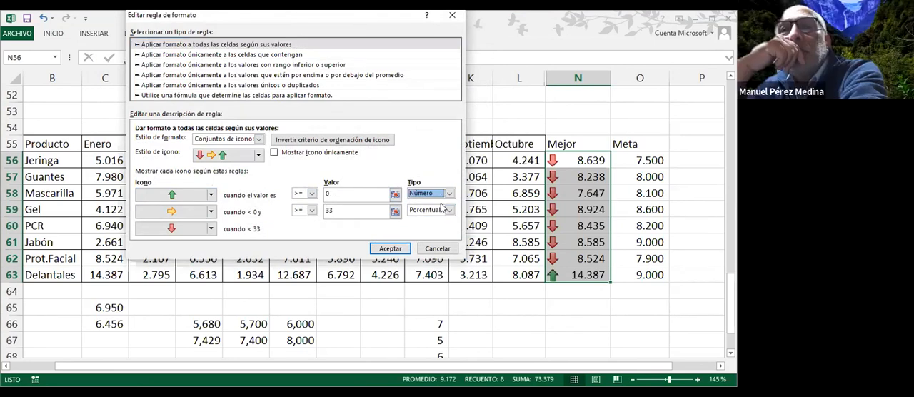
pyautogui.click(449, 210)
pyautogui.click(441, 222)
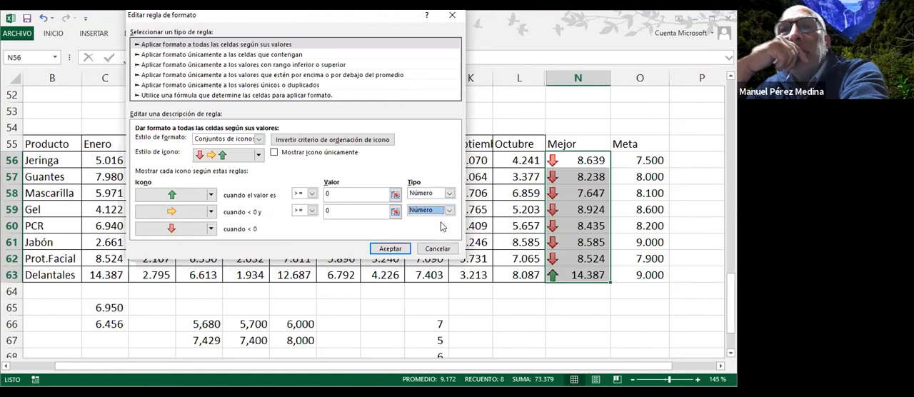
# Set the first icon's threshold to =$O56, keeping only the column absolute, and the second icon's threshold to 0
pyautogui.click(322, 193)
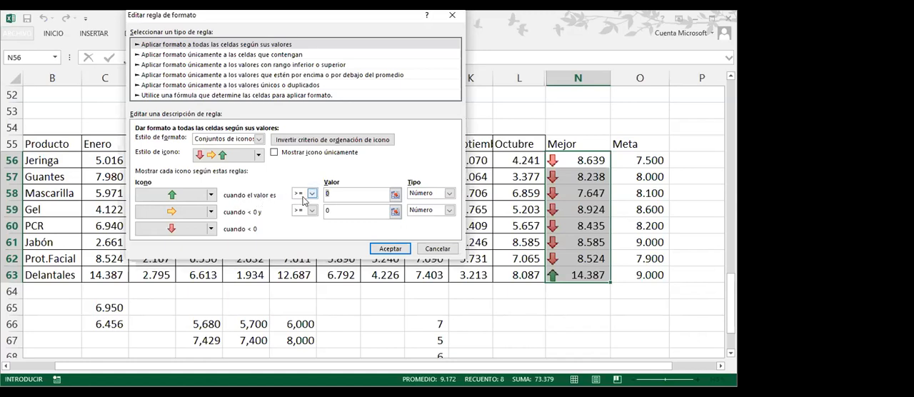
pyautogui.write('+')
pyautogui.click(645, 161)
pyautogui.press('BackSpace')
pyautogui.press('BackSpace')
pyautogui.press('BackSpace')
pyautogui.press('BackSpace')
pyautogui.press('BackSpace')
pyautogui.press('BackSpace')
pyautogui.press('BackSpace')
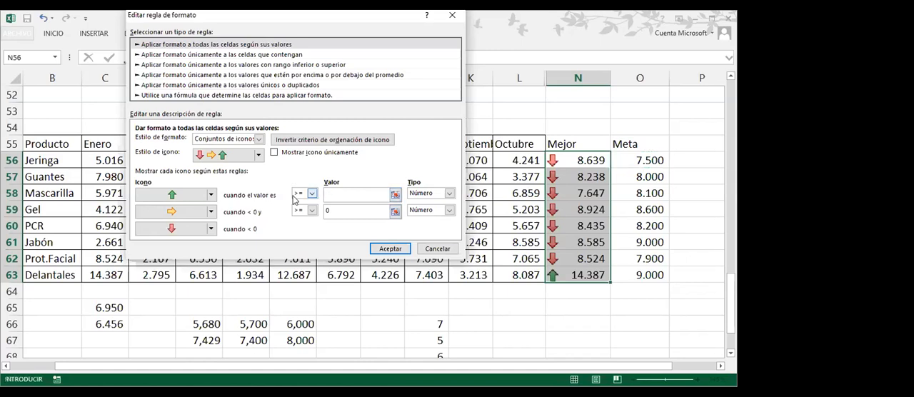
pyautogui.click(632, 164)
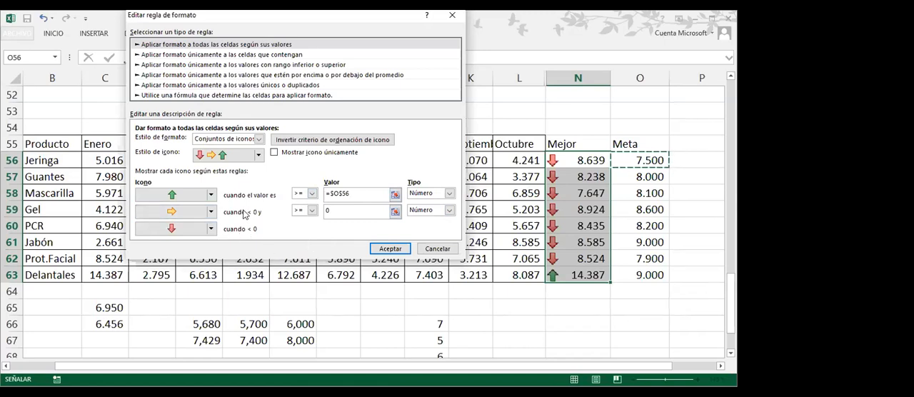
pyautogui.click(337, 210)
pyautogui.press('BackSpace')
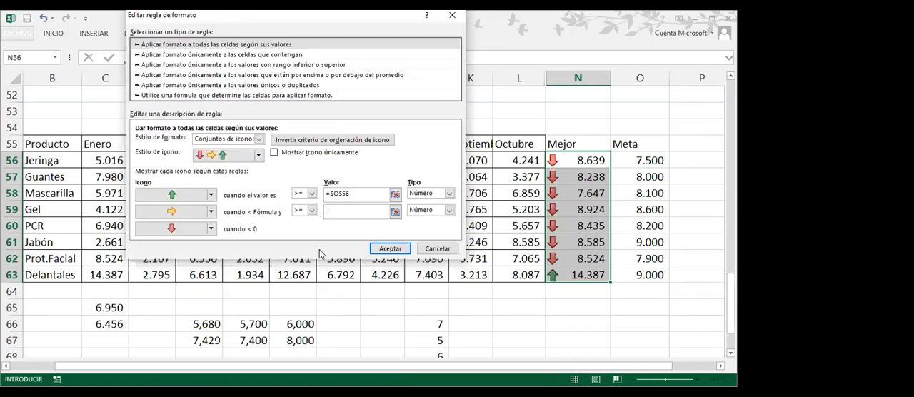
pyautogui.write('0')
pyautogui.click(343, 193)
pyautogui.press('BackSpace')
# Assign the green circled check to the first icon and the red cross to the second, and show only the icons
pyautogui.click(211, 197)
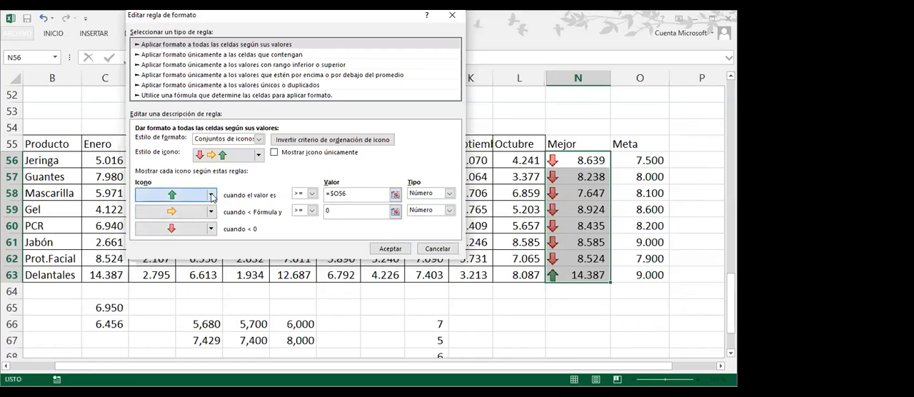
pyautogui.click(212, 197)
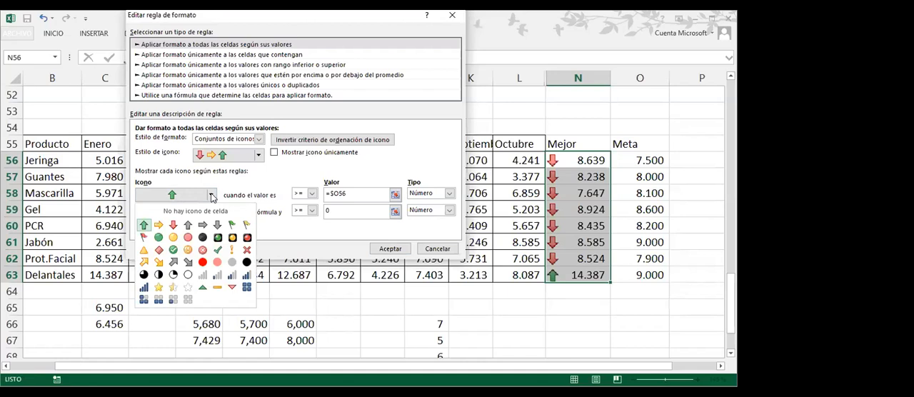
pyautogui.click(172, 249)
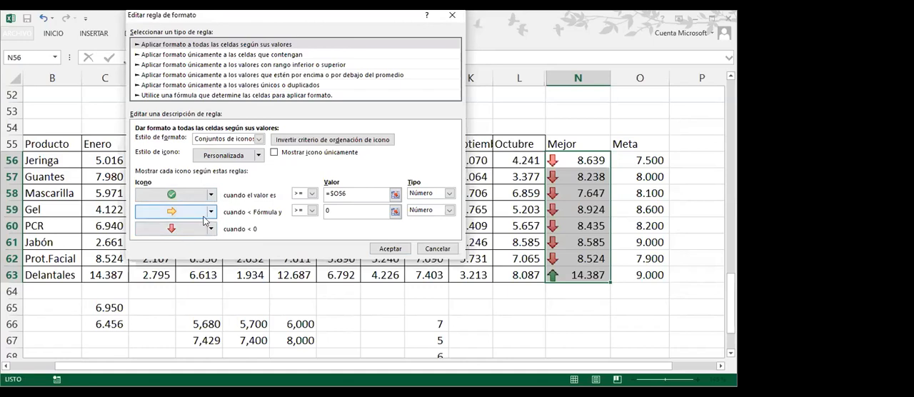
pyautogui.click(212, 213)
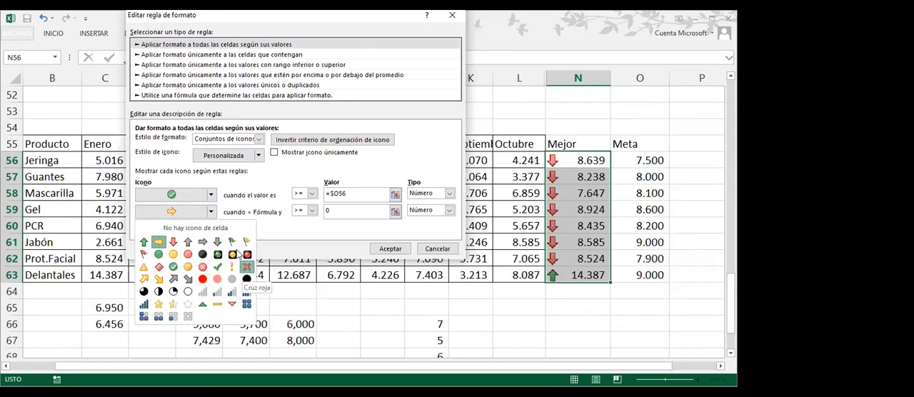
pyautogui.click(248, 270)
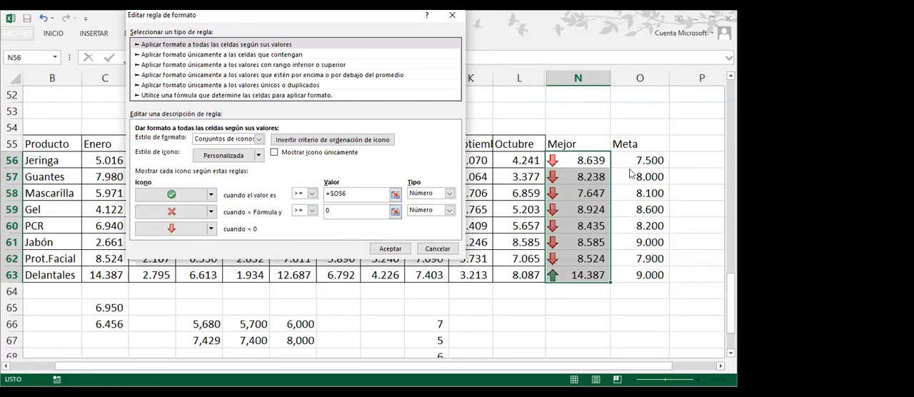
pyautogui.click(274, 154)
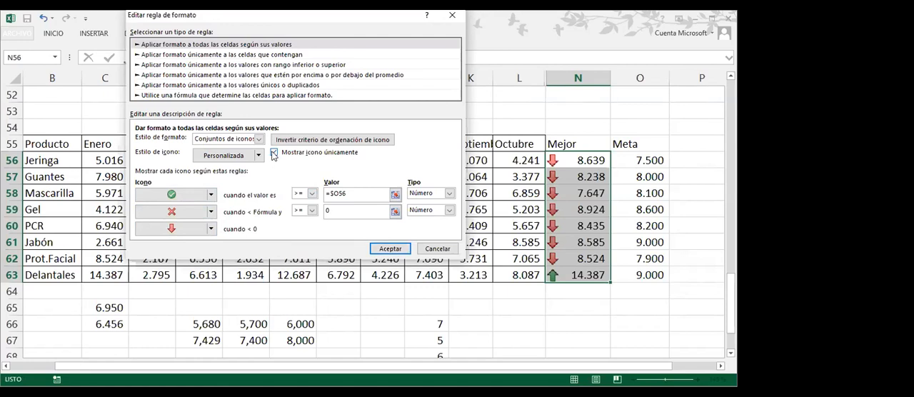
# Try to save the icon rule with the mixed reference =$O56 as its first threshold
pyautogui.click(383, 249)
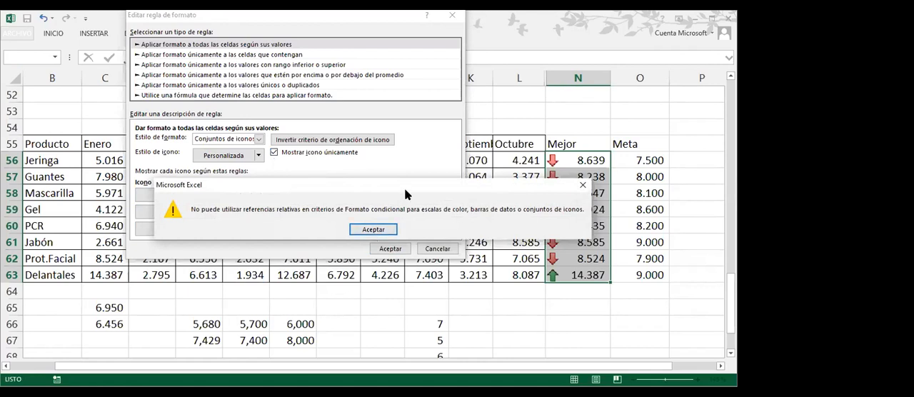
pyautogui.moveTo(404, 189); pyautogui.dragTo(380, 178)
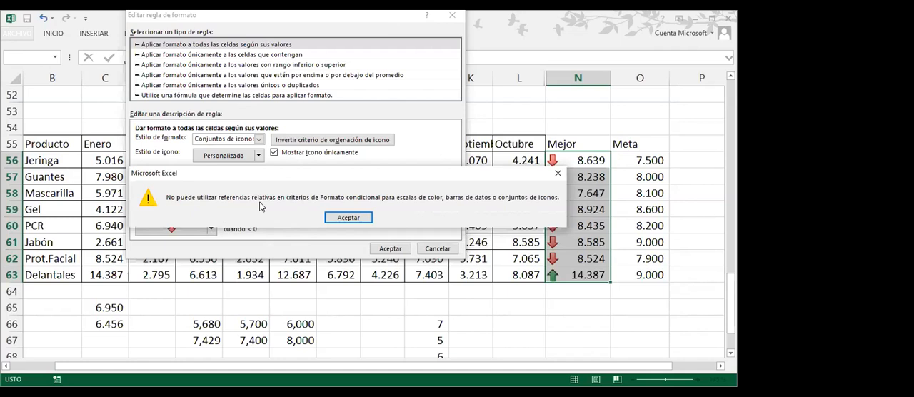
pyautogui.moveTo(310, 183); pyautogui.dragTo(312, 229)
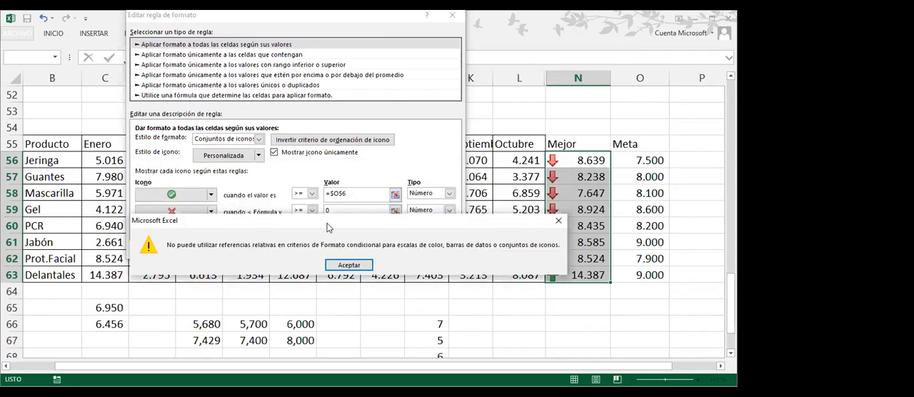
pyautogui.moveTo(329, 227); pyautogui.dragTo(289, 137)
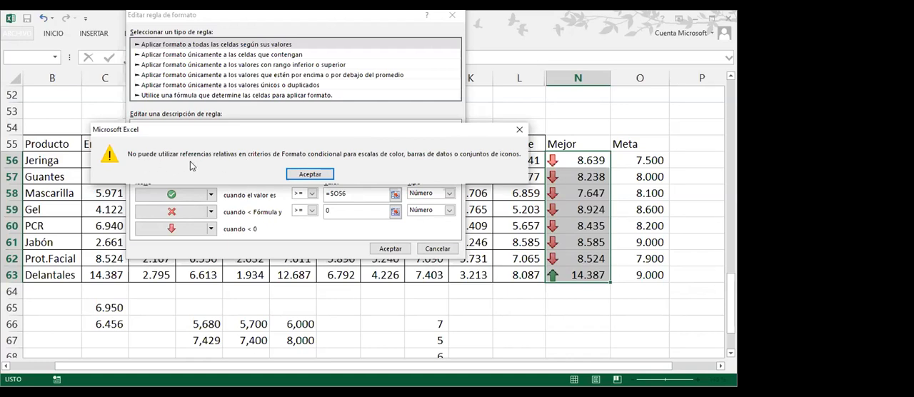
pyautogui.click(310, 174)
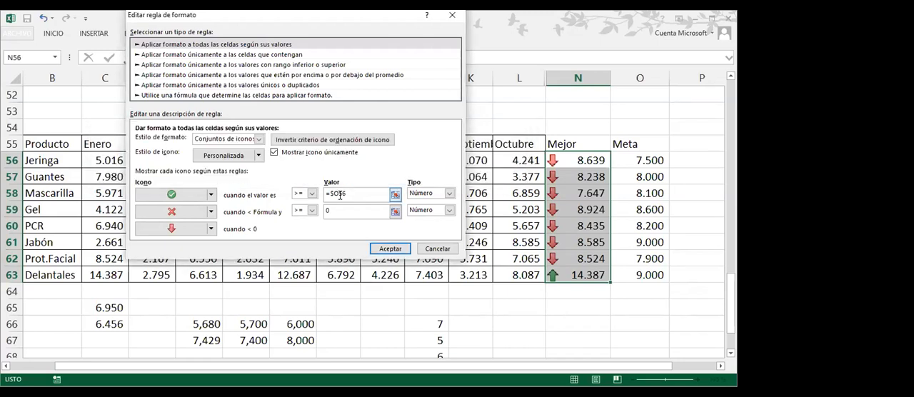
# Try to save the rule with the fully relative threshold =O56, and discard the rule edit
pyautogui.click(335, 195)
pyautogui.press('BackSpace')
pyautogui.click(382, 249)
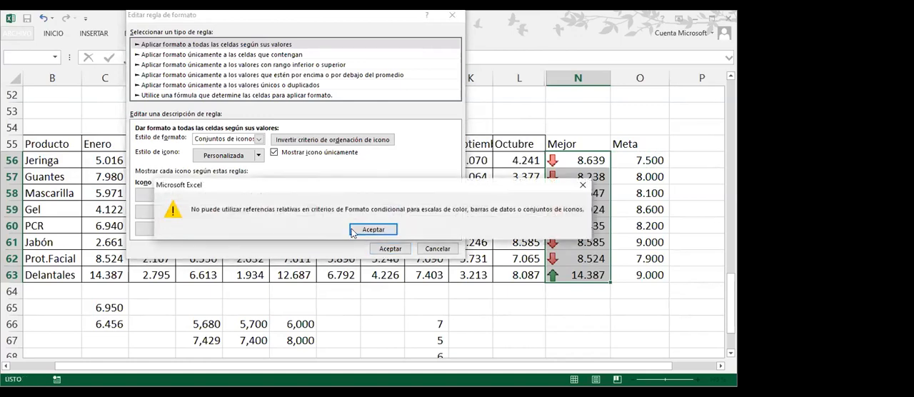
pyautogui.click(358, 231)
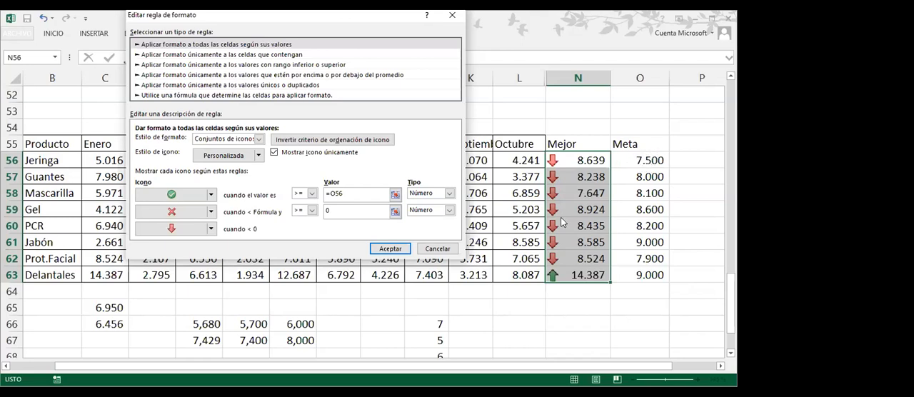
pyautogui.click(437, 250)
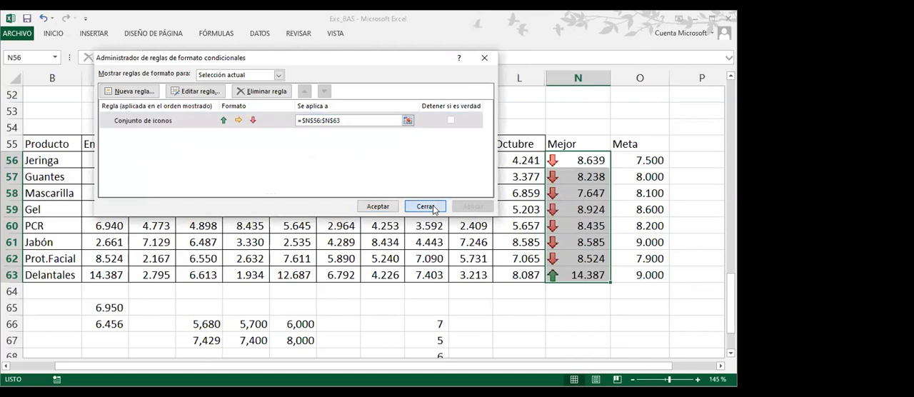
pyautogui.click(426, 207)
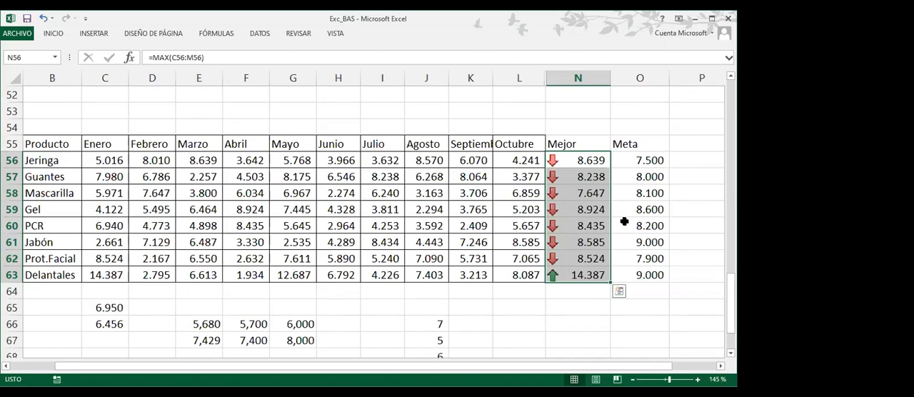
# Clear the conditional formatting rules from the Mejor values in N56:N63
pyautogui.click(583, 161)
pyautogui.moveTo(583, 160); pyautogui.dragTo(583, 278)
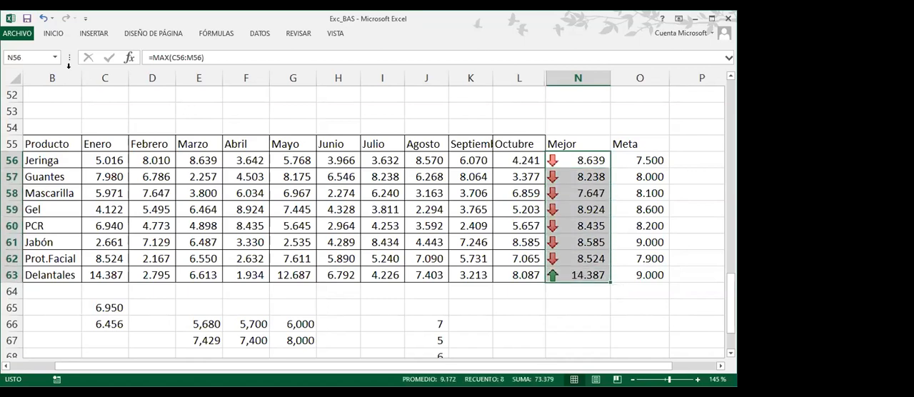
pyautogui.click(50, 33)
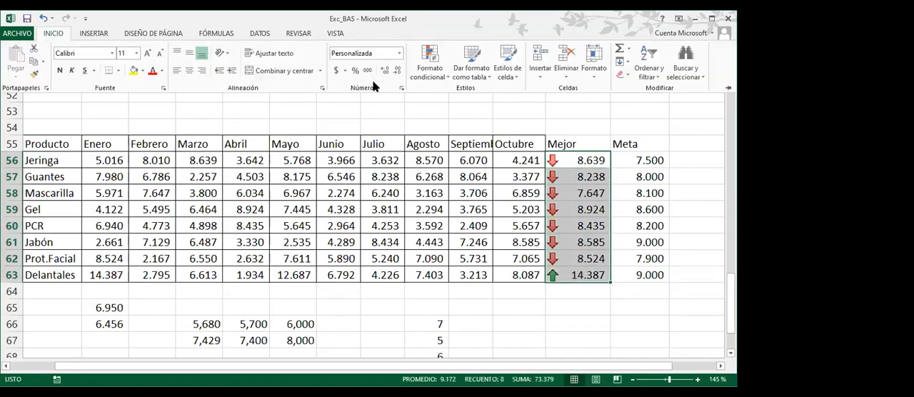
pyautogui.click(433, 75)
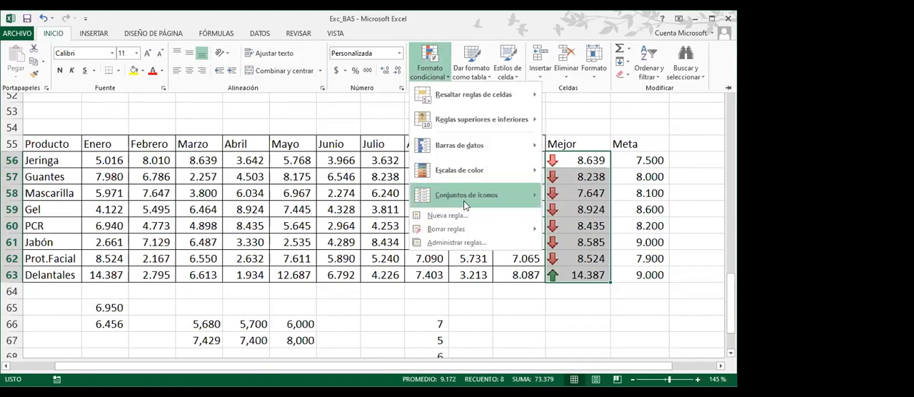
pyautogui.moveTo(457, 228)
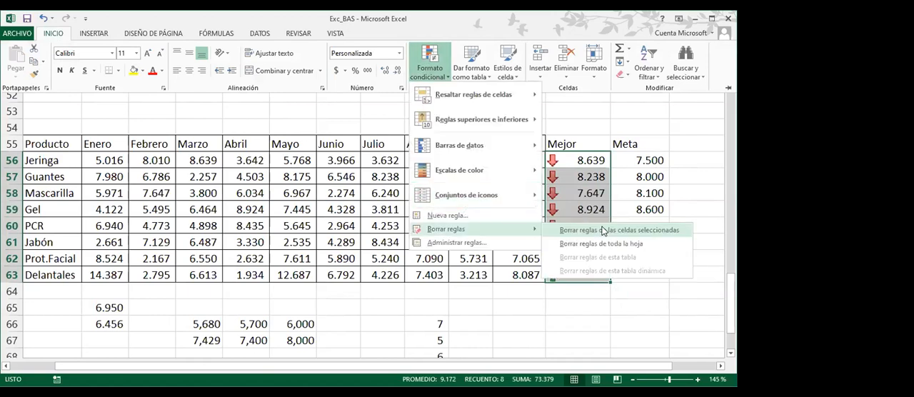
pyautogui.click(603, 231)
pyautogui.click(581, 177)
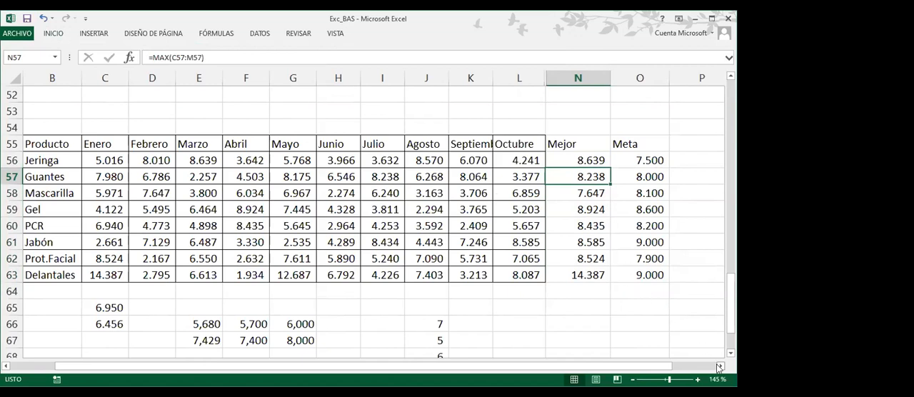
pyautogui.click(707, 165)
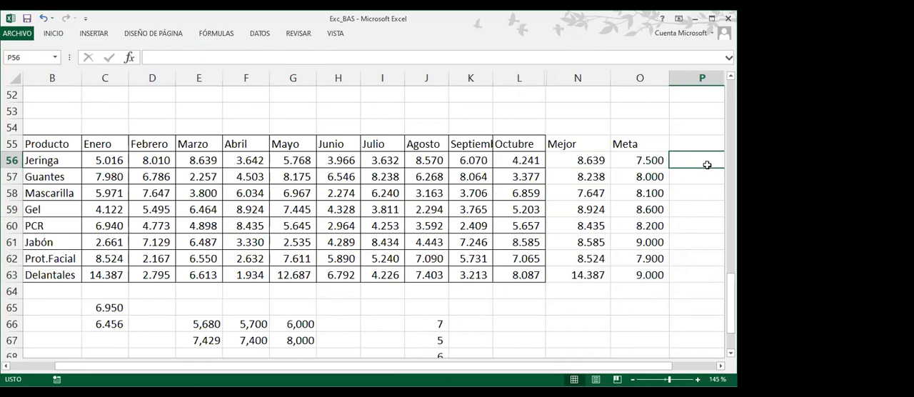
pyautogui.click(586, 163)
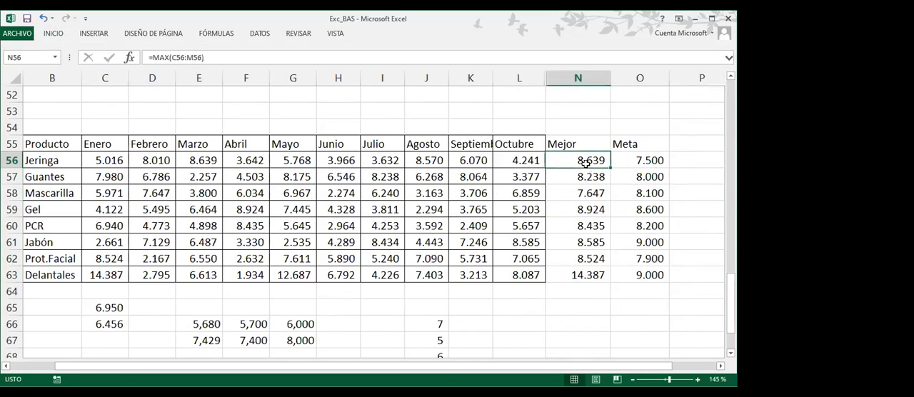
pyautogui.click(643, 160)
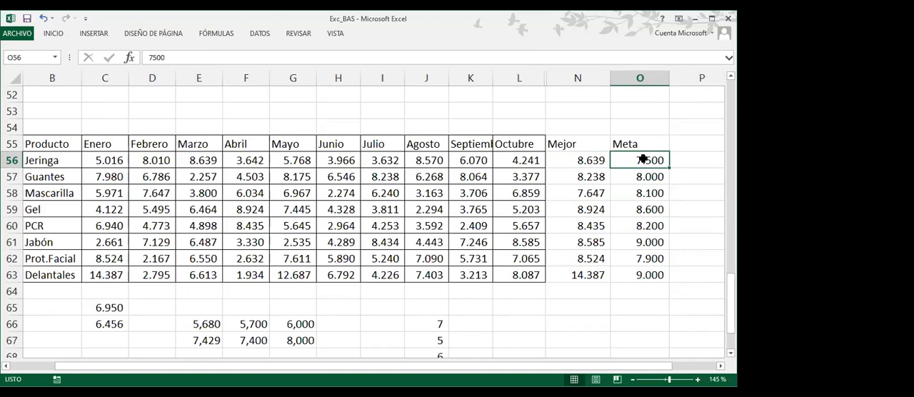
# Add the column header Logica in P55, beside the Meta column
pyautogui.click(720, 366)
pyautogui.click(720, 366)
pyautogui.click(720, 366)
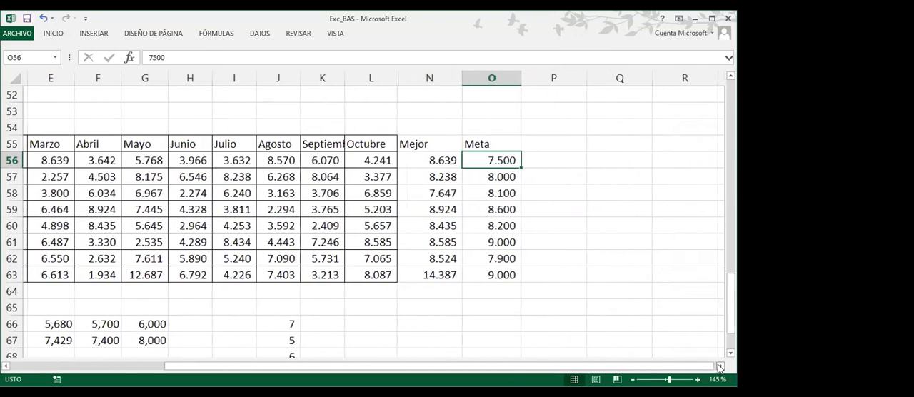
pyautogui.click(557, 147)
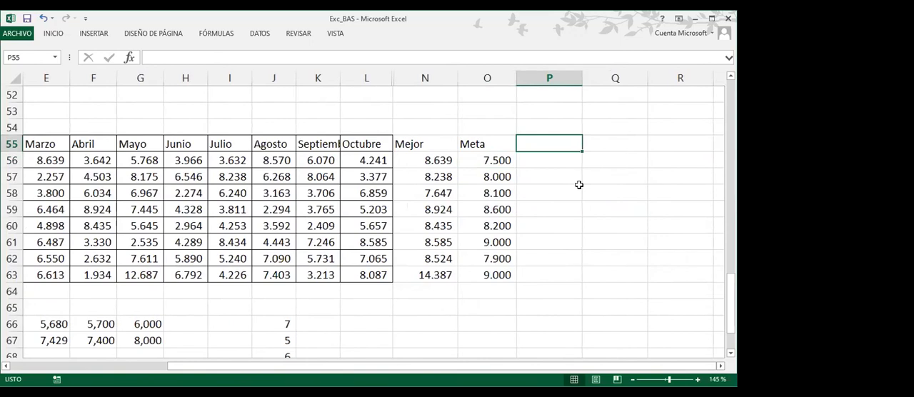
pyautogui.write('Logica')
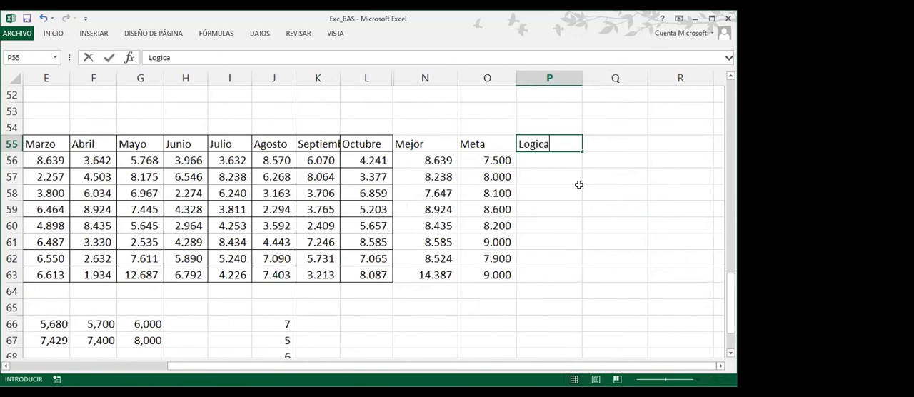
pyautogui.press('Return')
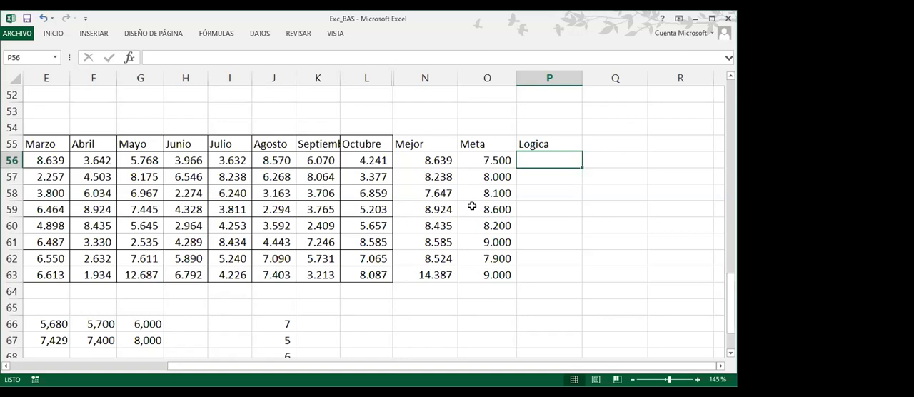
# Insert the SI function in P56, the first cell under Logica
pyautogui.click(130, 57)
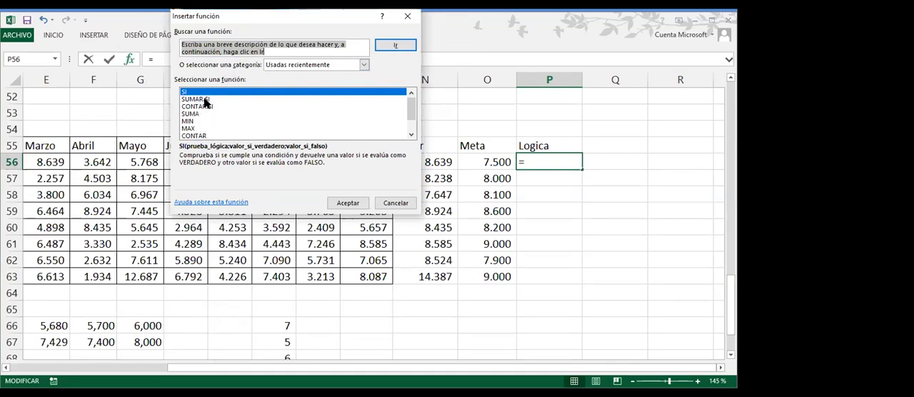
pyautogui.scroll(-3, 200, 100)
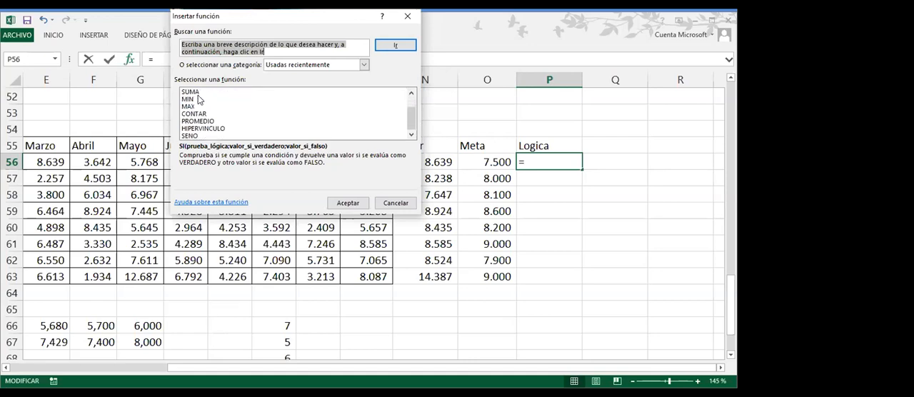
pyautogui.scroll(3, 199, 99)
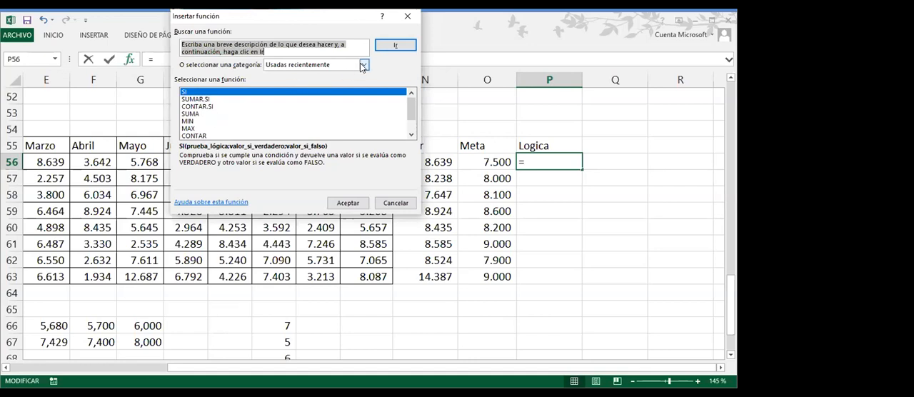
pyautogui.click(206, 93)
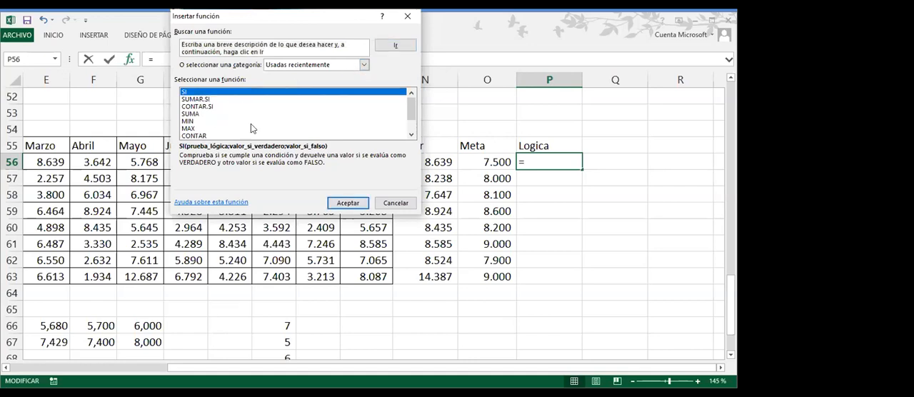
pyautogui.click(346, 204)
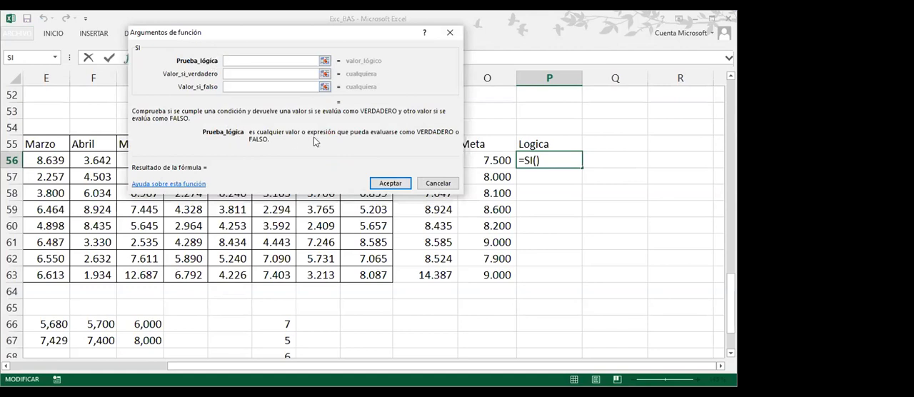
# Set the SI function's logical test to N56>O56, comparing the product's Mejor with its Meta
pyautogui.moveTo(314, 137); pyautogui.dragTo(204, 157)
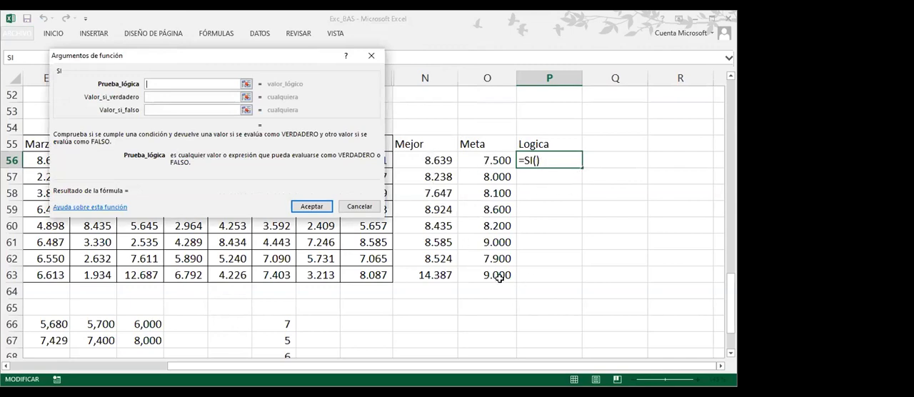
pyautogui.click(418, 160)
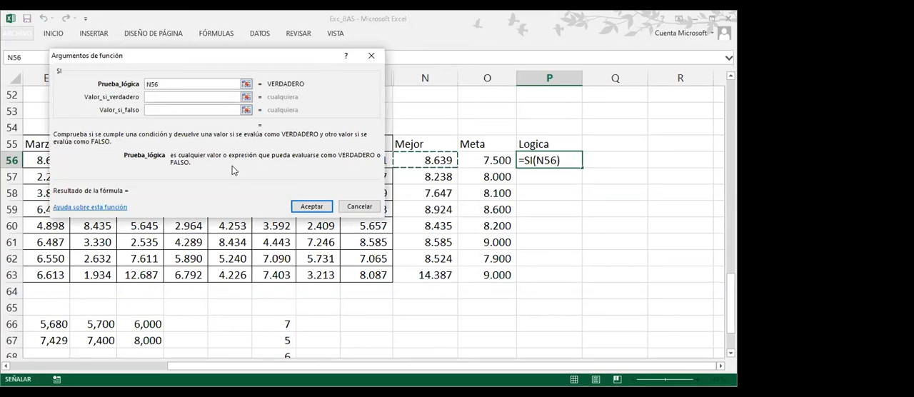
pyautogui.write('>')
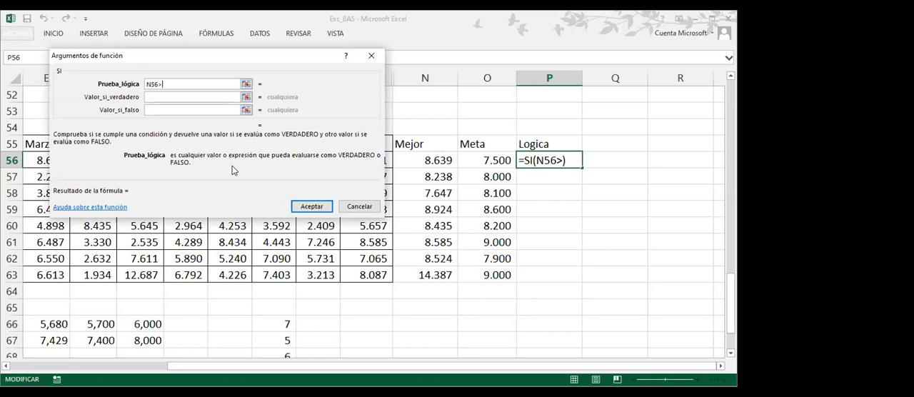
pyautogui.click(492, 163)
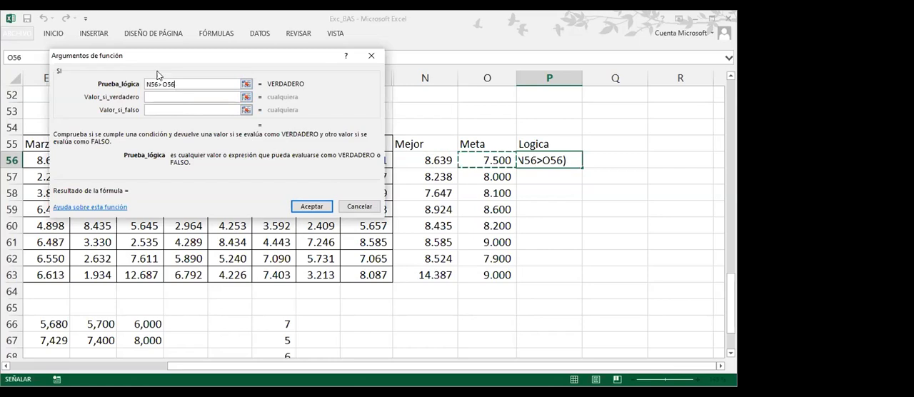
# Make the SI function return 500 when true and 100 when false, and enter the formula in P56
pyautogui.click(168, 99)
pyautogui.click(158, 97)
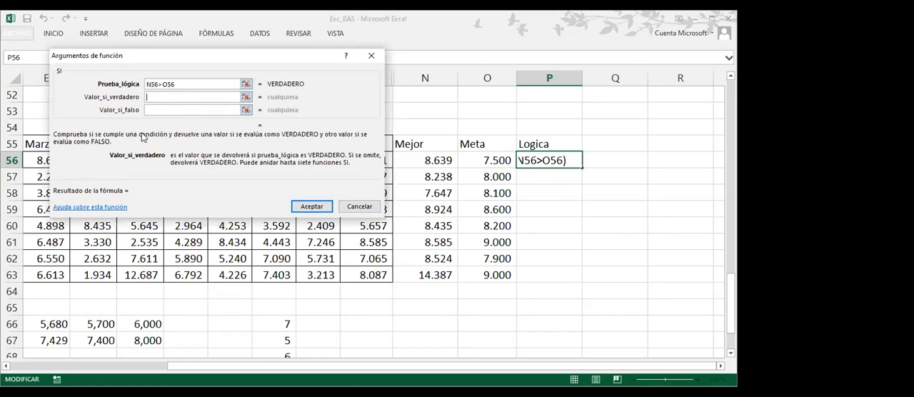
pyautogui.write('500')
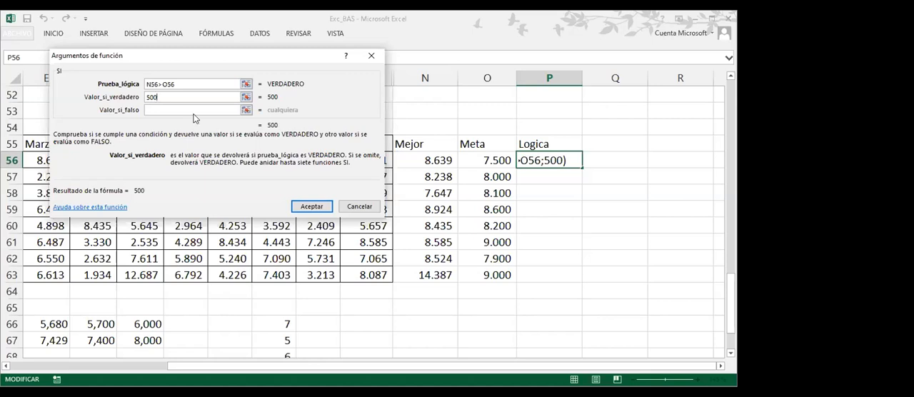
pyautogui.click(169, 110)
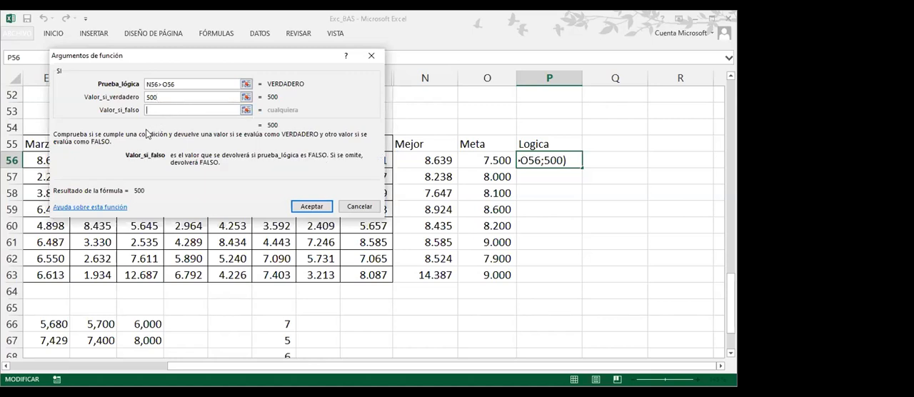
pyautogui.write('100')
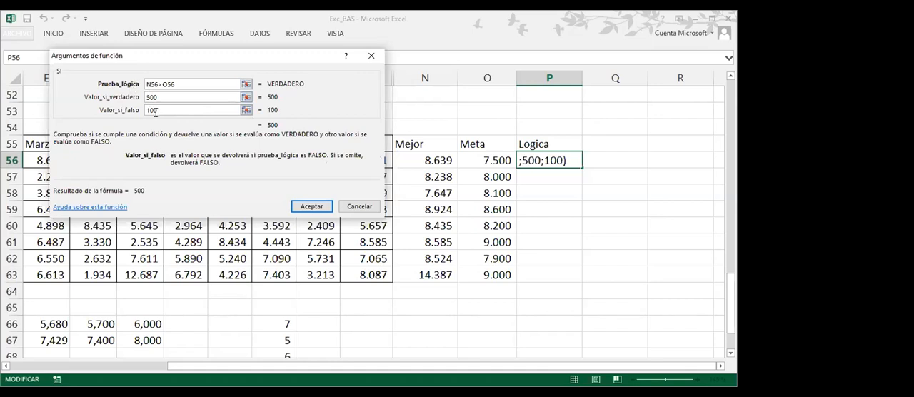
pyautogui.moveTo(162, 96); pyautogui.dragTo(135, 111)
pyautogui.click(162, 109)
pyautogui.click(321, 207)
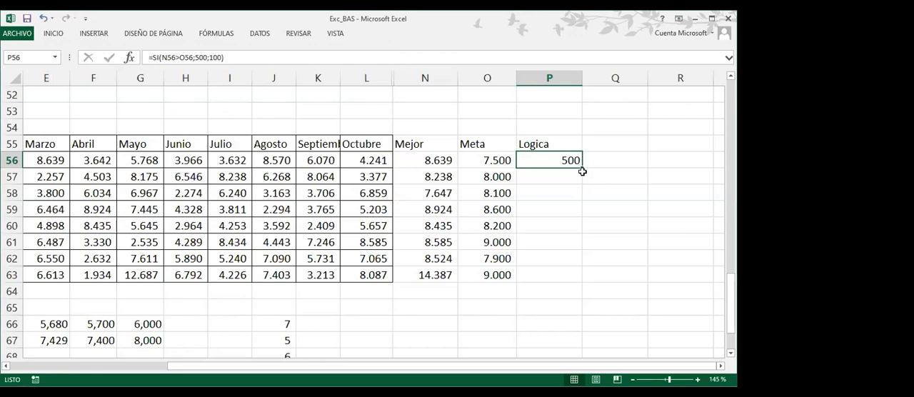
# Fill the Logica formula from P56 down to P63 for all products
pyautogui.doubleClick(582, 168)
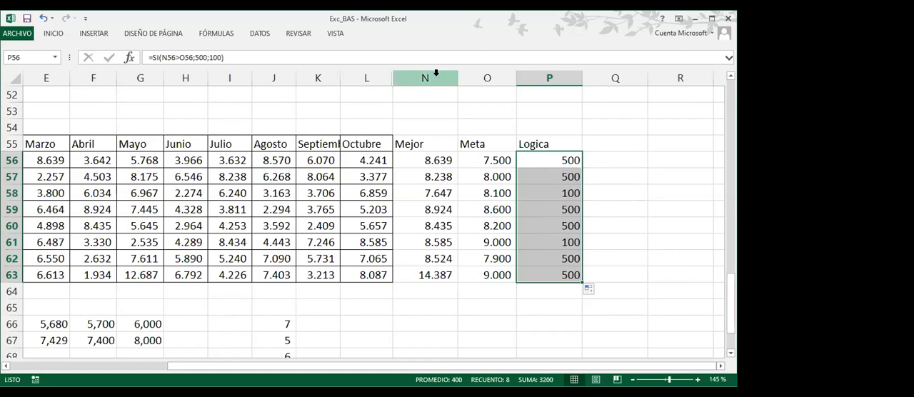
pyautogui.moveTo(435, 73); pyautogui.dragTo(476, 78)
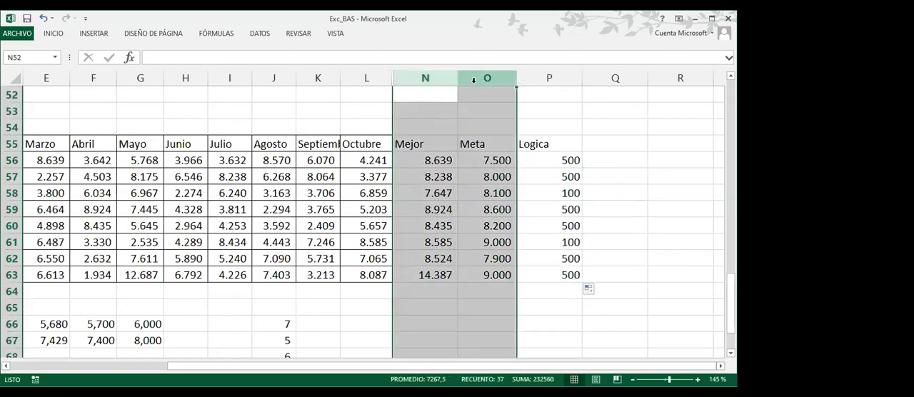
pyautogui.click(495, 163)
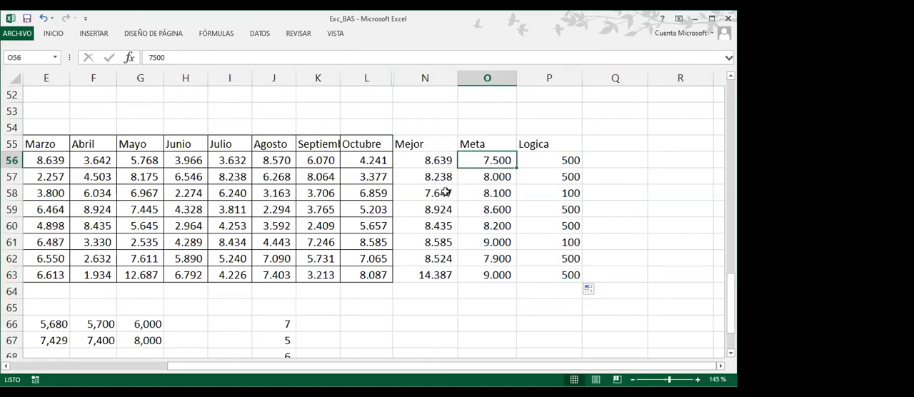
# Apply the coloured three-arrow icon set to the Logica values in P56:P63
pyautogui.moveTo(563, 164); pyautogui.dragTo(558, 274)
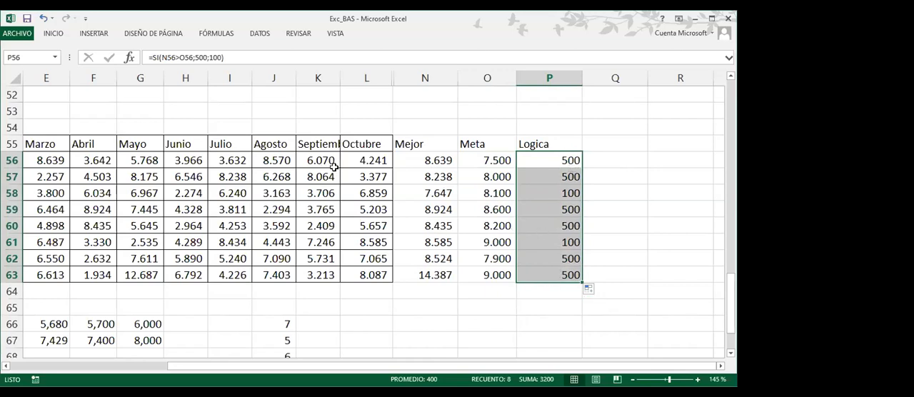
pyautogui.click(54, 35)
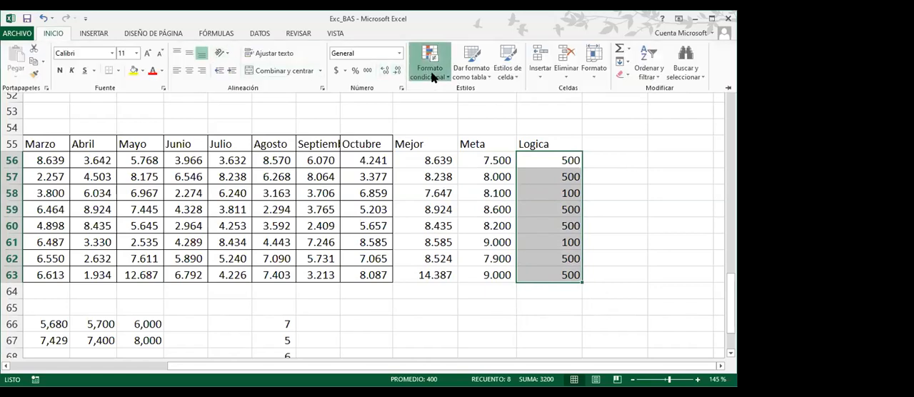
pyautogui.click(434, 77)
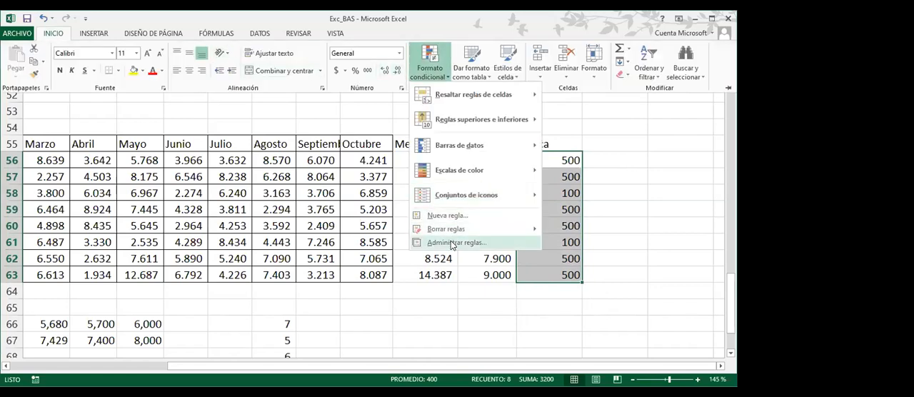
pyautogui.moveTo(481, 193)
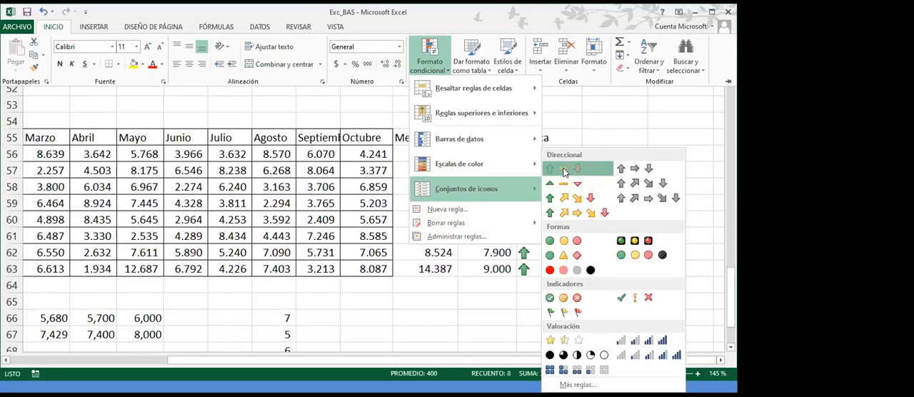
pyautogui.click(564, 171)
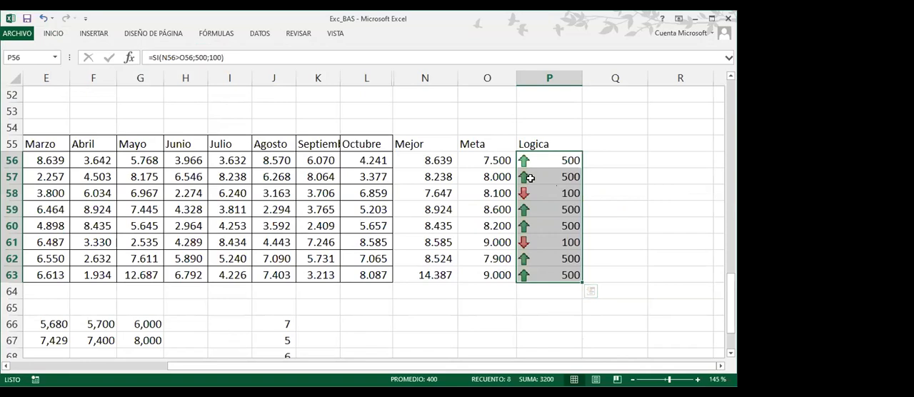
# Open the icon set rule applied to the Logica values in P56:P63 for editing
pyautogui.click(54, 36)
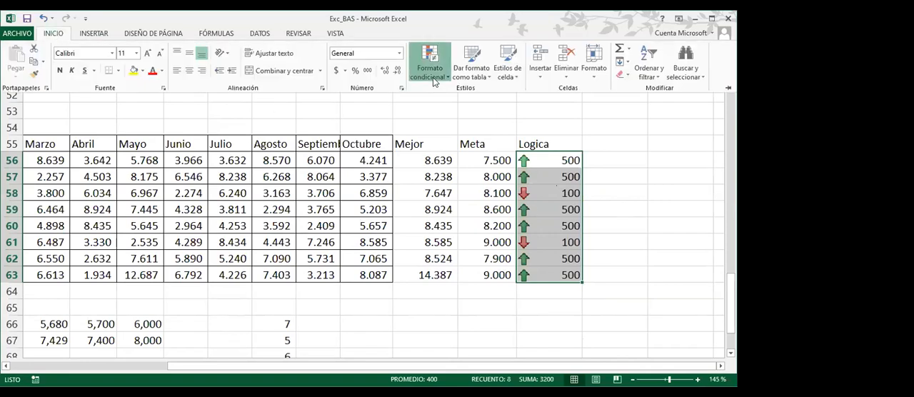
pyautogui.click(433, 77)
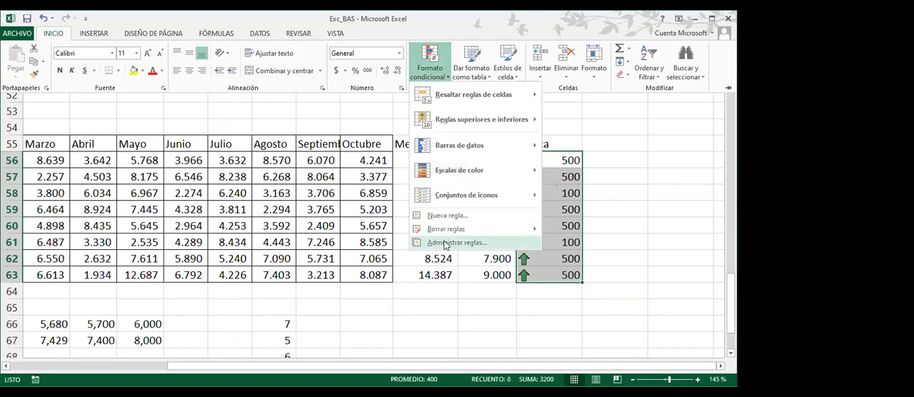
pyautogui.click(444, 244)
pyautogui.click(120, 140)
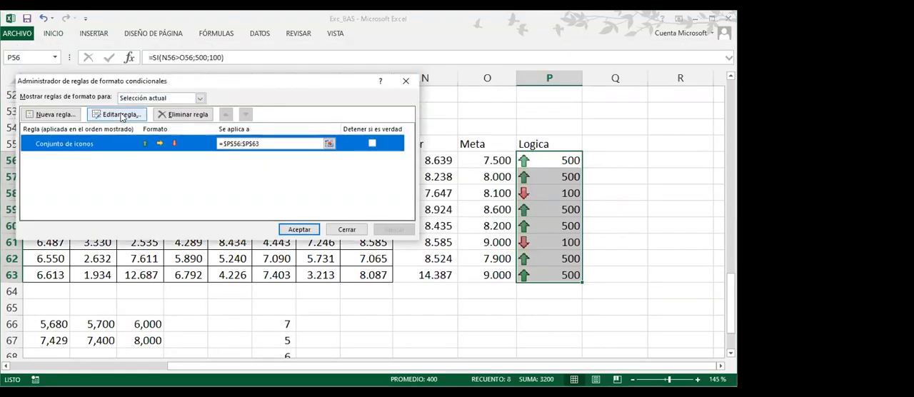
pyautogui.click(120, 115)
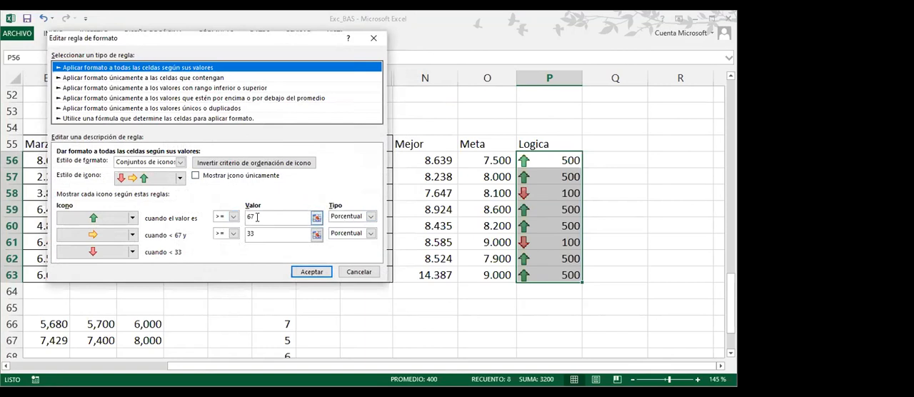
# Set both icon threshold types to Número and make the first icon apply to values >= 500
pyautogui.click(370, 217)
pyautogui.click(355, 227)
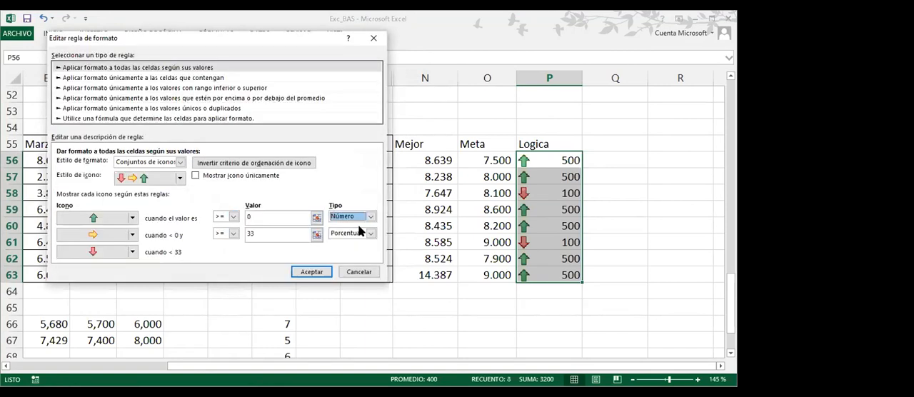
pyautogui.click(371, 234)
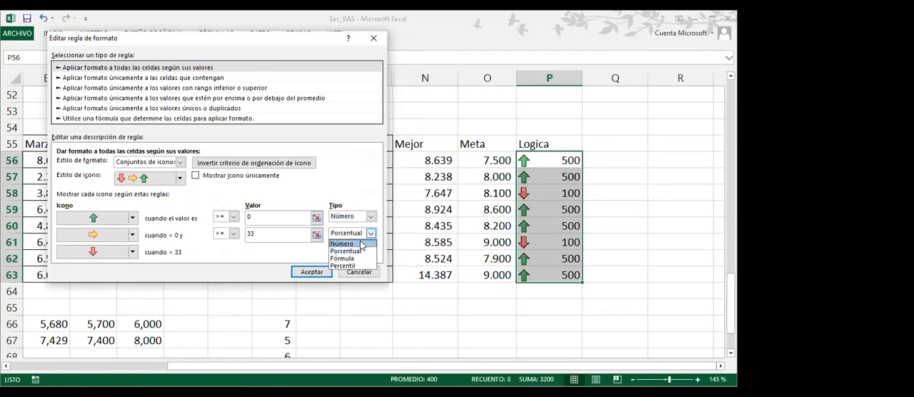
pyautogui.click(361, 244)
pyautogui.moveTo(229, 217); pyautogui.dragTo(226, 219)
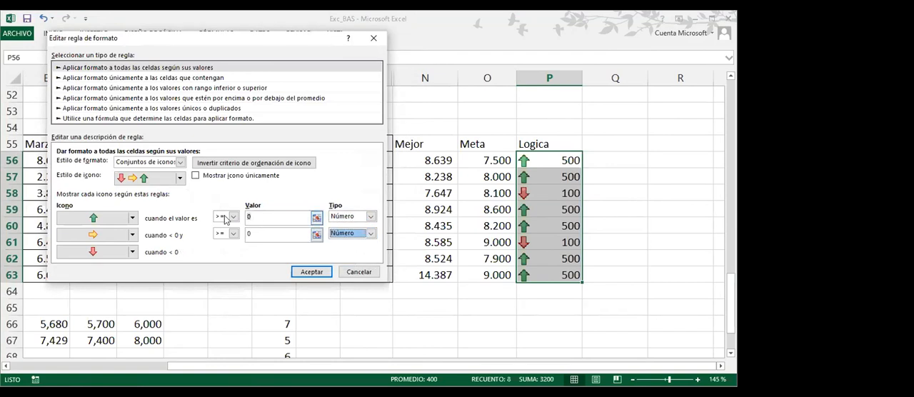
pyautogui.write('5')
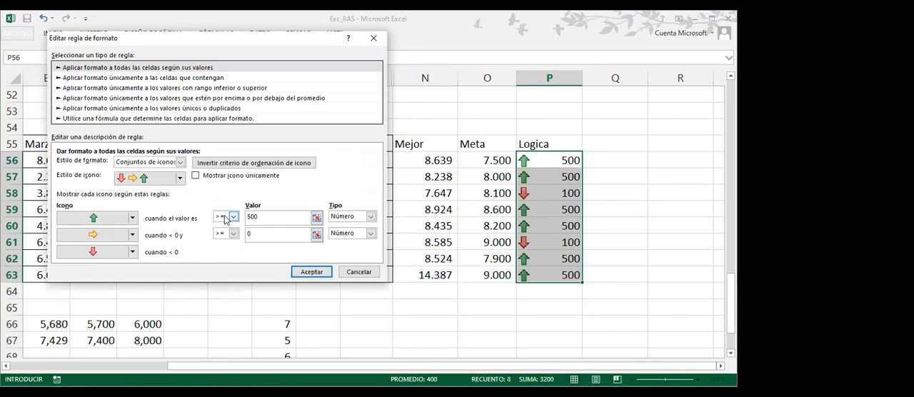
pyautogui.write('00')
# Change the first icon to the green circled check mark and the second icon to the red cross
pyautogui.click(131, 222)
pyautogui.click(131, 222)
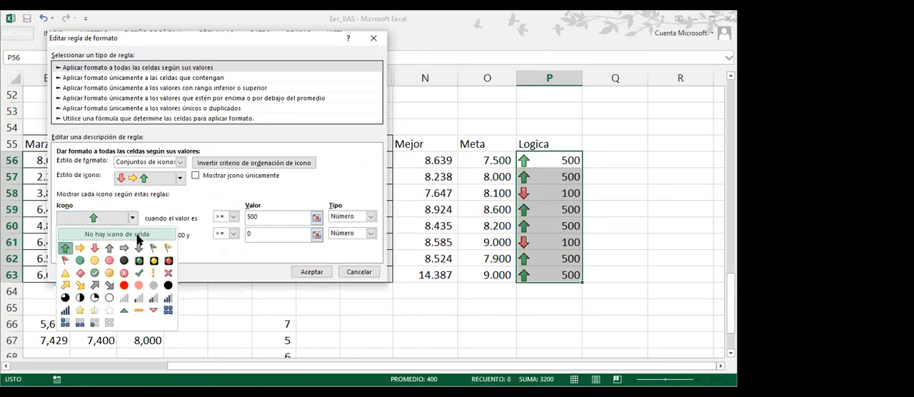
pyautogui.click(95, 274)
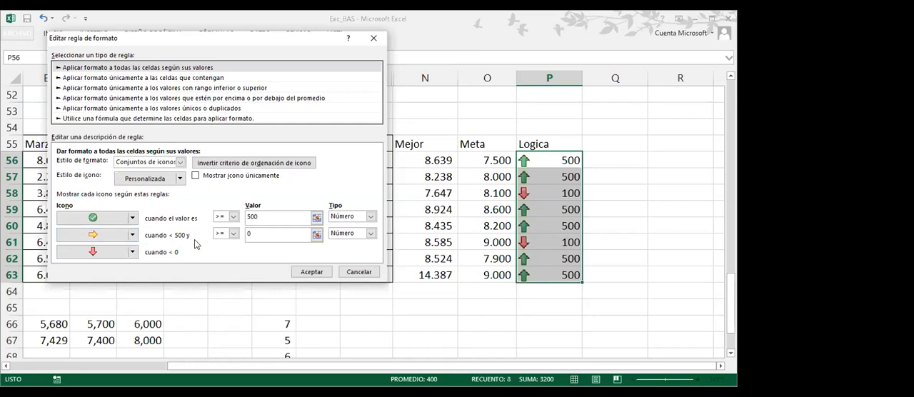
pyautogui.click(133, 237)
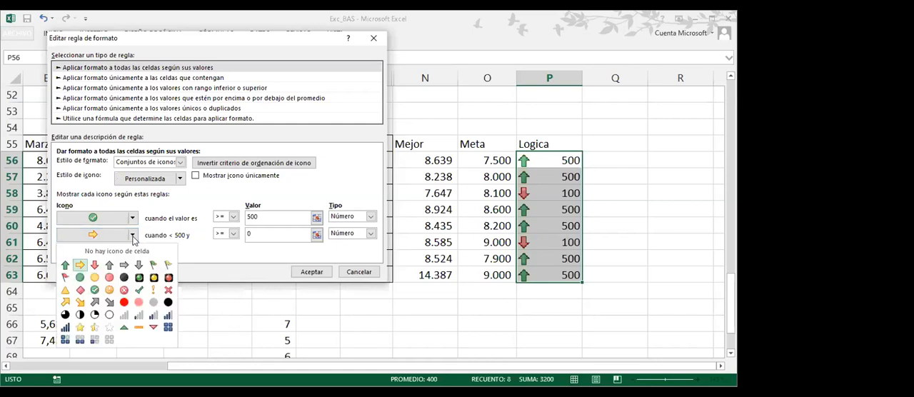
pyautogui.click(168, 290)
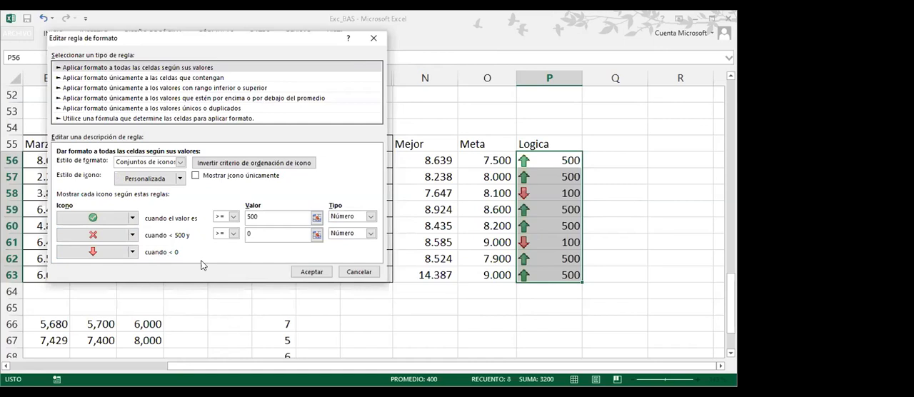
# Make the rule show only the icons without the numbers, and apply the edited rule to P56:P63
pyautogui.click(277, 216)
pyautogui.click(196, 176)
pyautogui.click(311, 274)
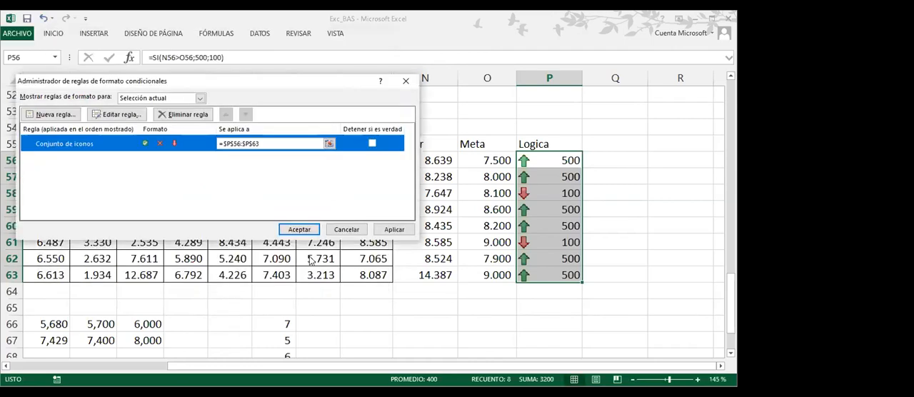
pyautogui.click(300, 229)
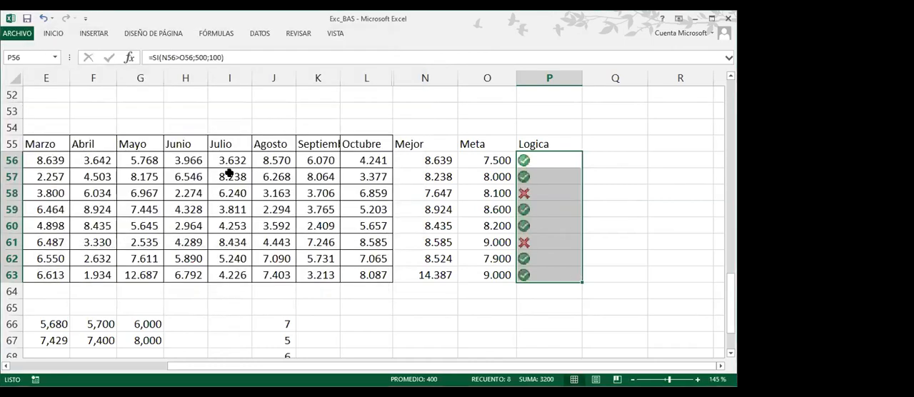
# Center the icons horizontally in cells P56:P63
pyautogui.click(52, 33)
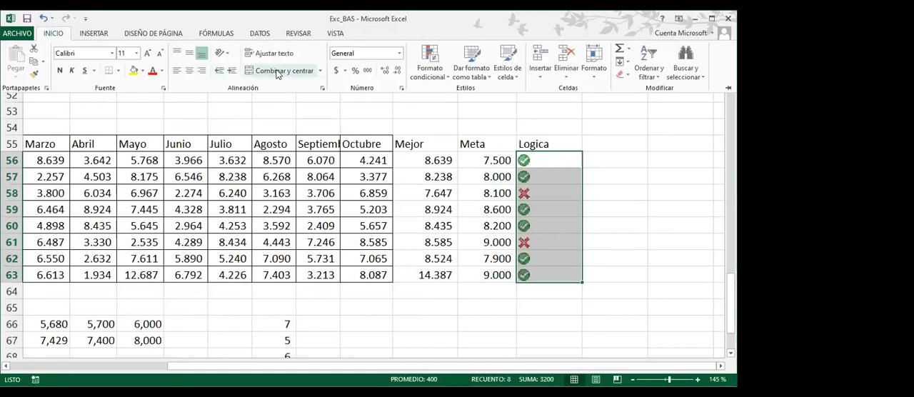
pyautogui.click(189, 70)
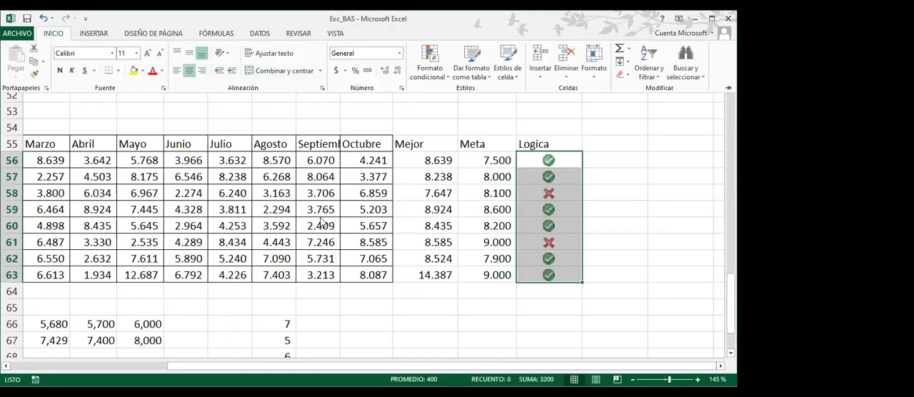
pyautogui.click(416, 213)
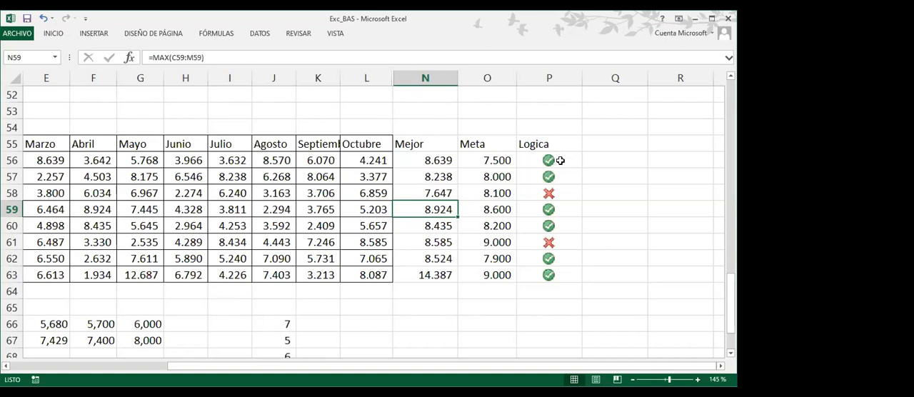
# Rename the Logica column header in P55 to Cumple
pyautogui.click(539, 145)
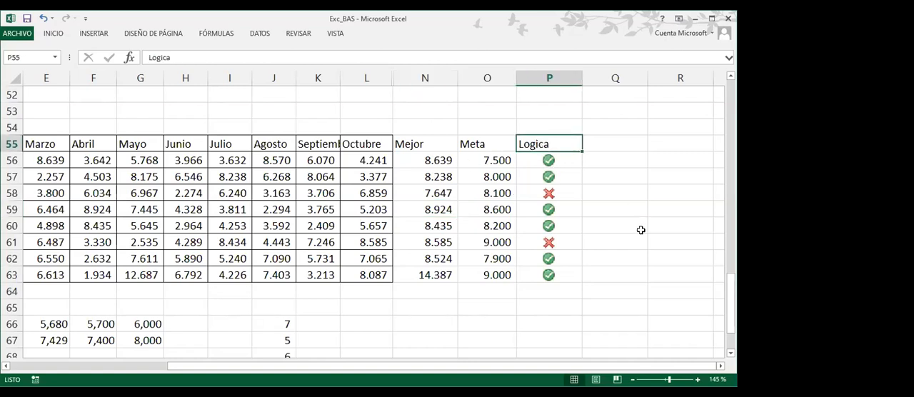
pyautogui.write('Cumple')
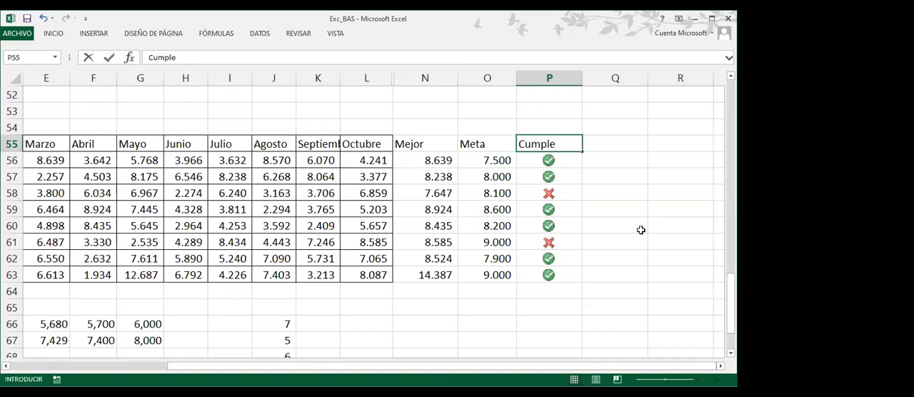
pyautogui.press('Return')
pyautogui.click(375, 207)
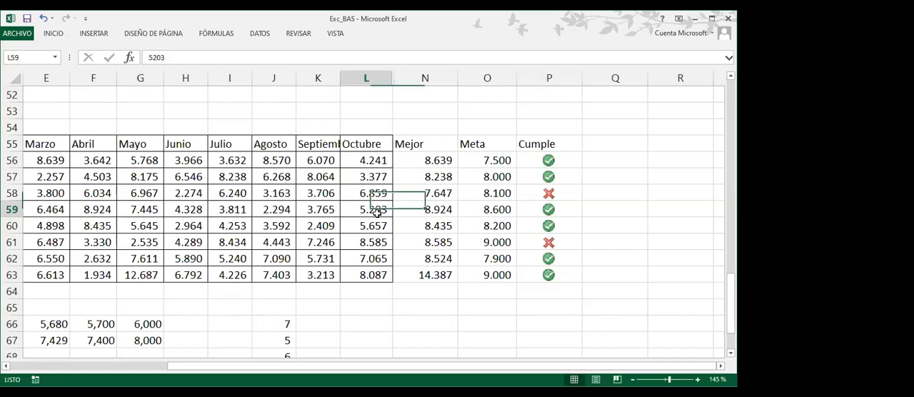
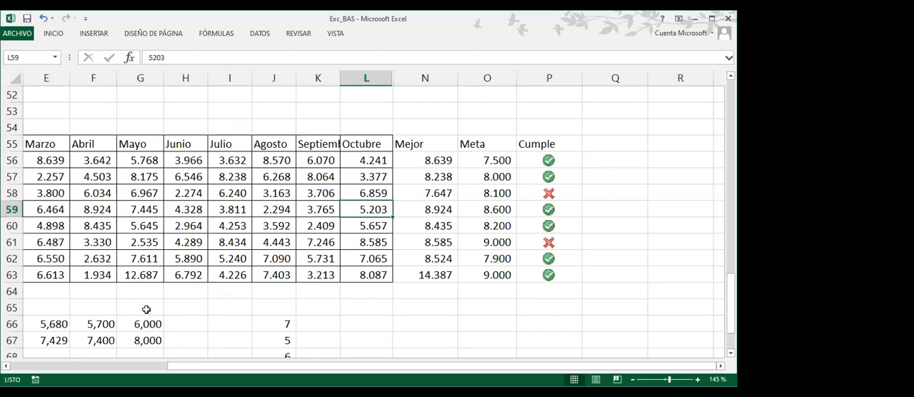
# Select the separate cell blocks Y53:Z54, W56:X57, AA56:AB57 and AD56:AE57 together in the empty area of the sheet
pyautogui.hotkey('alt', 'Tab')
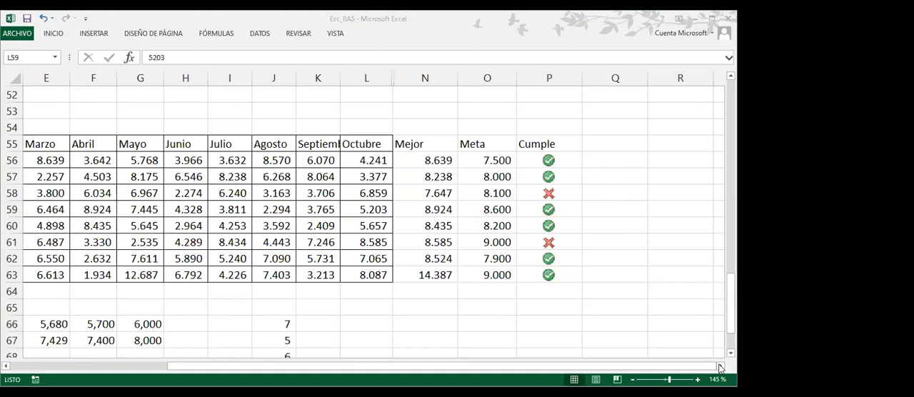
pyautogui.moveTo(720, 367); pyautogui.dragTo(720, 367)
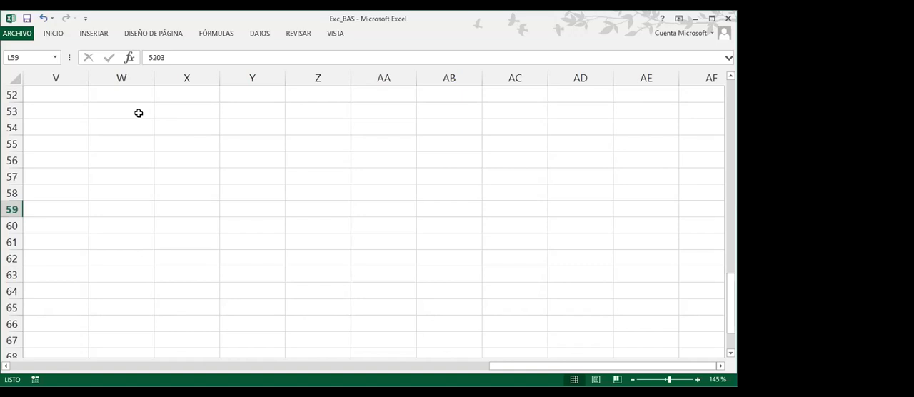
pyautogui.moveTo(225, 110); pyautogui.dragTo(323, 123)
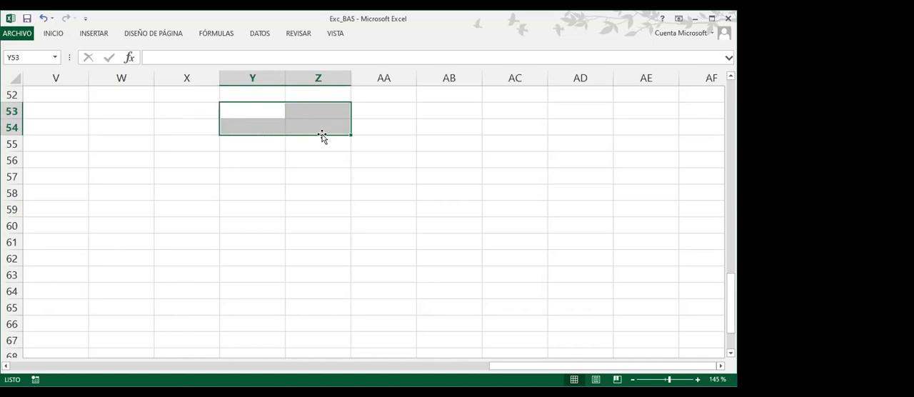
pyautogui.moveTo(107, 162)
pyautogui.mouseDown()
pyautogui.moveTo(104, 173)
pyautogui.moveTo(159, 180)
pyautogui.mouseUp()
pyautogui.moveTo(374, 158)
pyautogui.mouseDown()
pyautogui.moveTo(395, 177)
pyautogui.moveTo(422, 177)
pyautogui.mouseUp()
pyautogui.moveTo(568, 164); pyautogui.dragTo(619, 176)
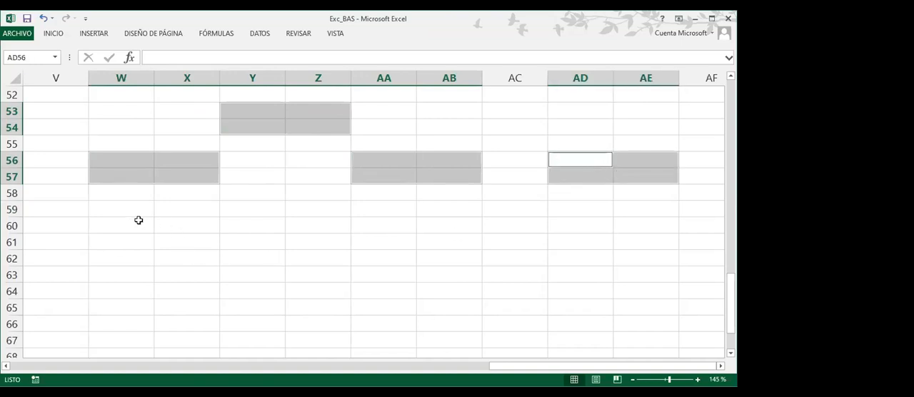
# Extend the multiple selection with W59, AA59:AB59, AA61 and AD59:AF59 as a lower hierarchy level, then clear the selection
pyautogui.keyDown('ctrl'); pyautogui.click(105, 209); pyautogui.keyUp('ctrl')
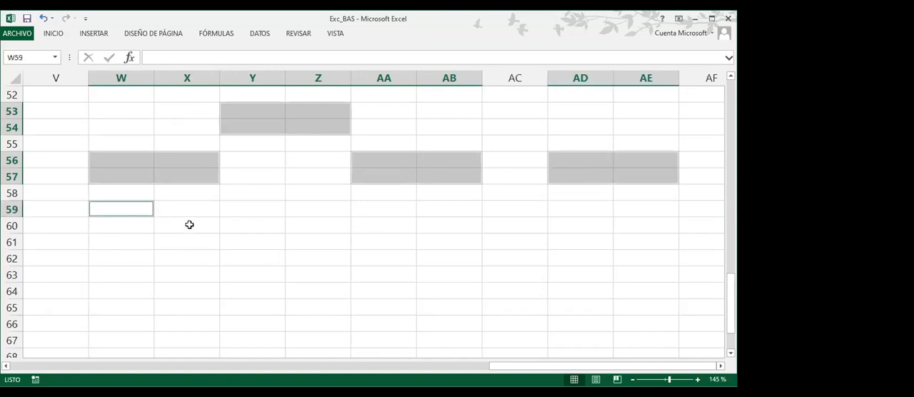
pyautogui.keyDown('ctrl'); pyautogui.click(376, 210); pyautogui.keyUp('ctrl')
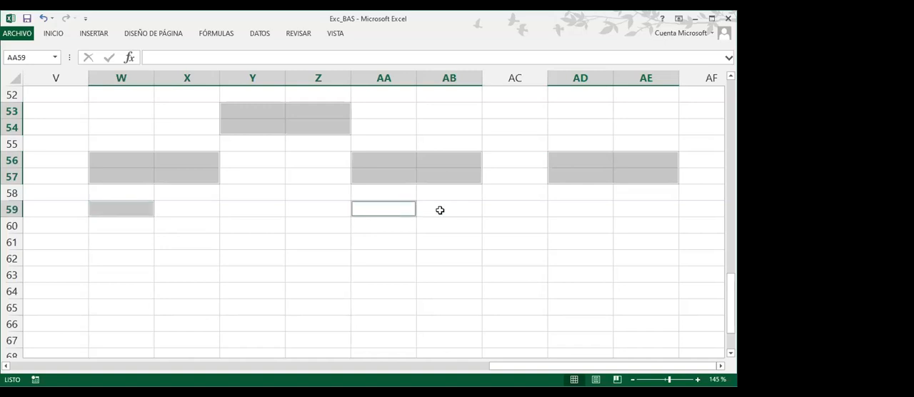
pyautogui.keyDown('ctrl'); pyautogui.click(437, 209); pyautogui.keyUp('ctrl')
pyautogui.keyDown('ctrl'); pyautogui.click(404, 241); pyautogui.keyUp('ctrl')
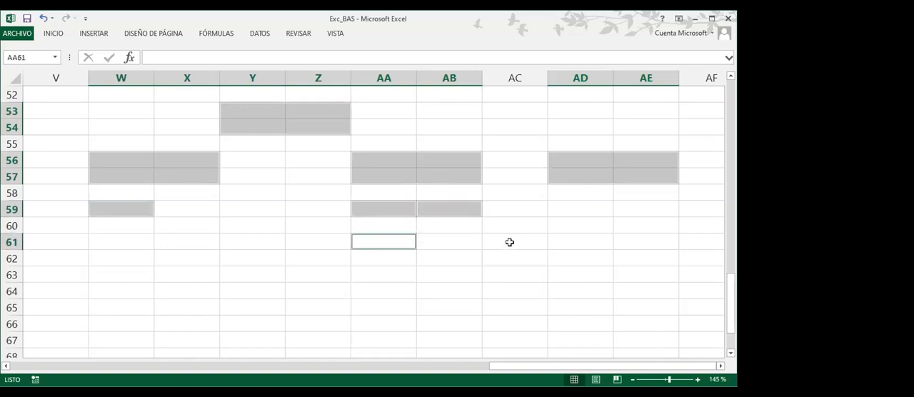
pyautogui.keyDown('ctrl'); pyautogui.click(603, 209); pyautogui.keyUp('ctrl')
pyautogui.keyDown('ctrl'); pyautogui.click(634, 211); pyautogui.keyUp('ctrl')
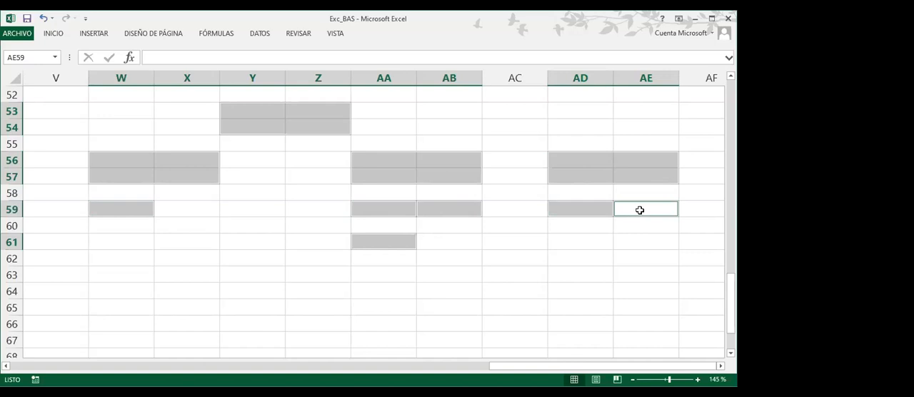
pyautogui.keyDown('ctrl'); pyautogui.click(701, 212); pyautogui.keyUp('ctrl')
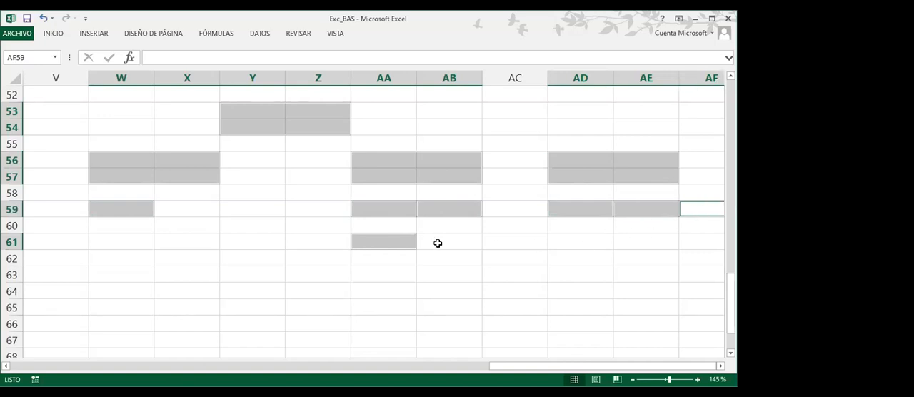
pyautogui.click(289, 190)
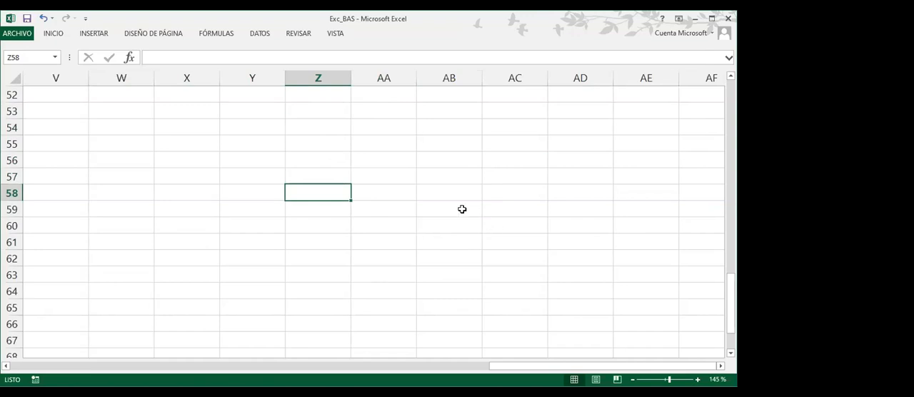
# Outline a ring of separate cells by selecting Z53, AA55, AA58, Z60, Y58 and Y55 together
pyautogui.click(310, 109)
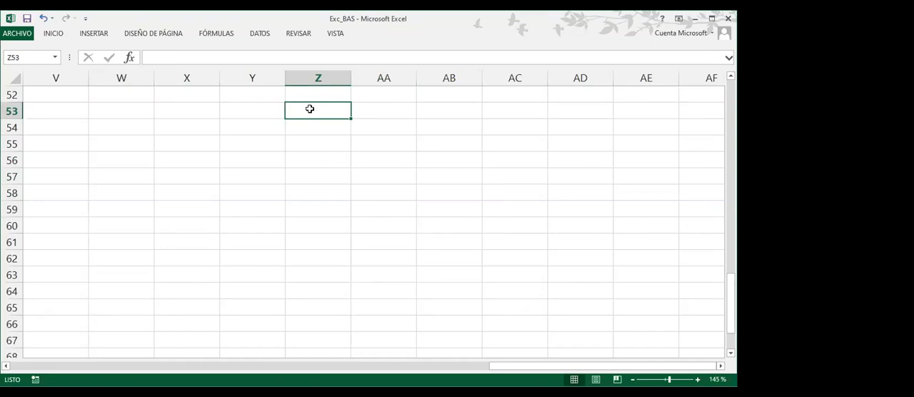
pyautogui.keyDown('ctrl'); pyautogui.click(310, 108); pyautogui.keyUp('ctrl')
pyautogui.click(310, 109)
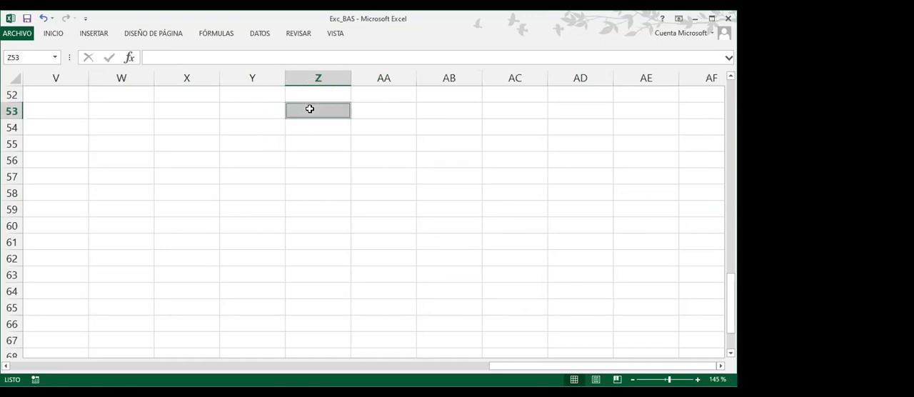
pyautogui.keyDown('ctrl'); pyautogui.click(404, 141); pyautogui.keyUp('ctrl')
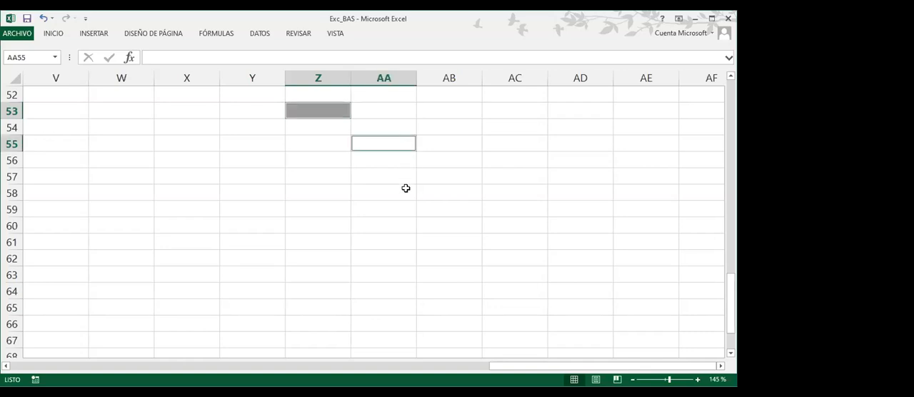
pyautogui.press('F4')
pyautogui.click(406, 191)
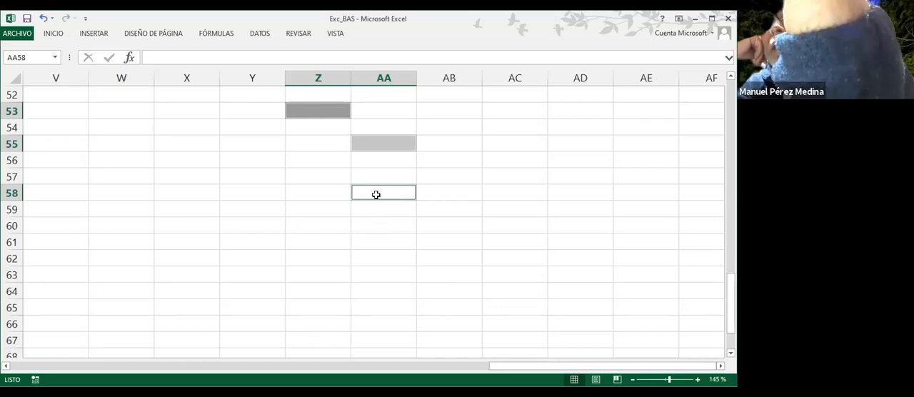
pyautogui.press('F4')
pyautogui.click(299, 224)
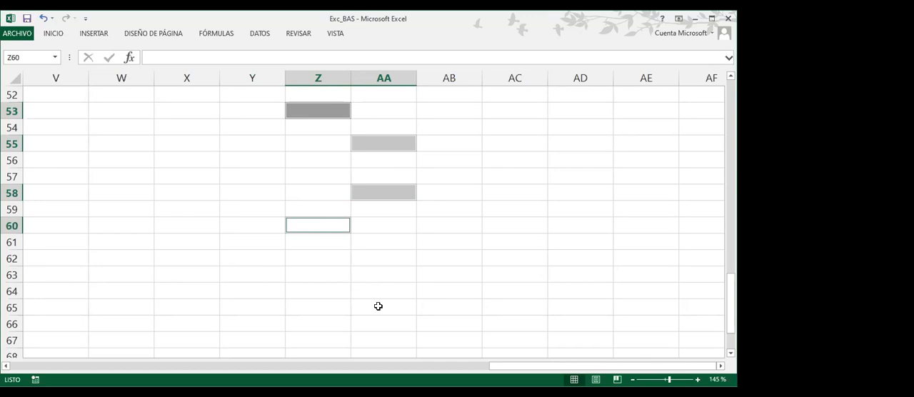
pyautogui.hotkey('alt', 'Tab')
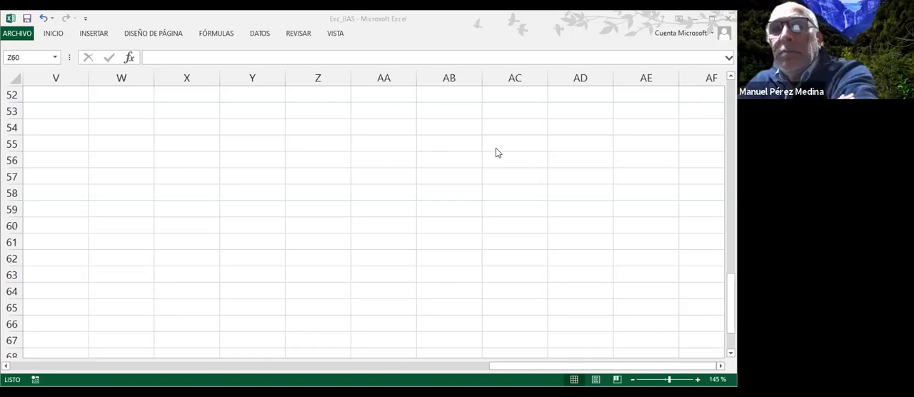
pyautogui.click(338, 108)
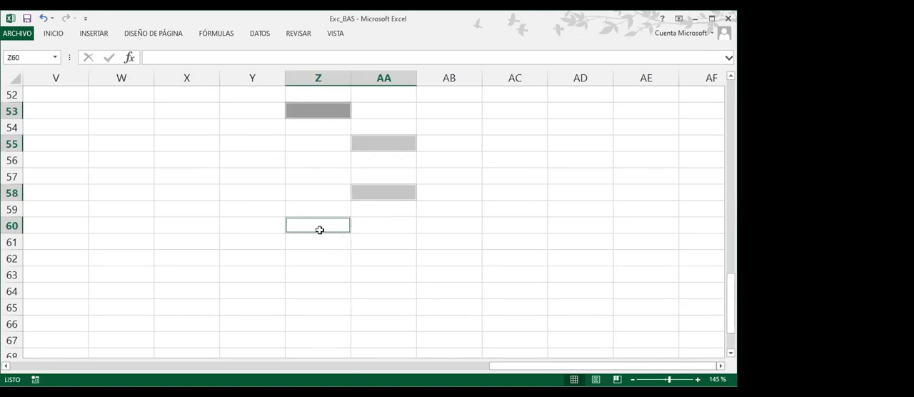
pyautogui.keyDown('ctrl'); pyautogui.click(225, 191); pyautogui.keyUp('ctrl')
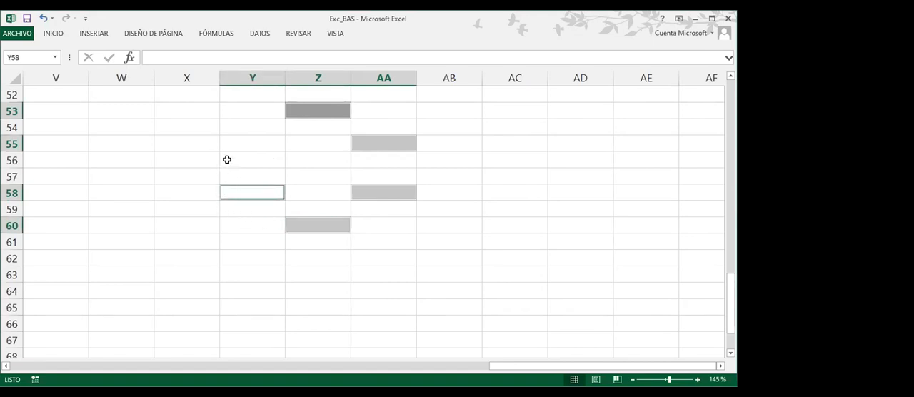
pyautogui.keyDown('ctrl'); pyautogui.click(230, 146); pyautogui.keyUp('ctrl')
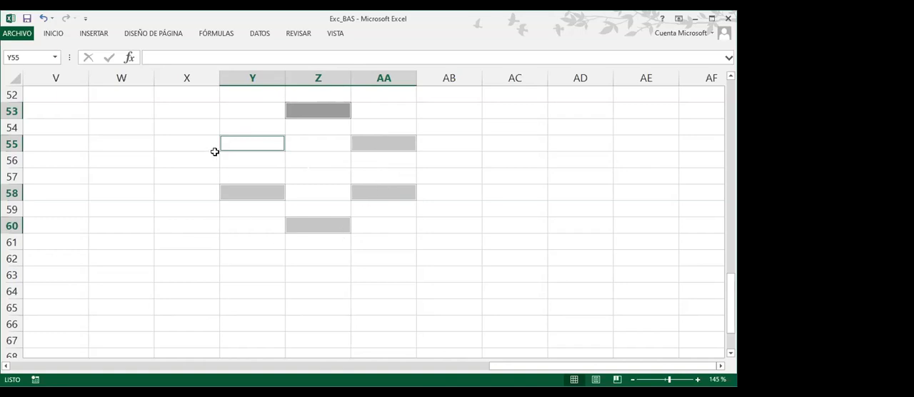
# Select the spaced cells W56, Y56, AA56 and AC56 together as a horizontal sequence
pyautogui.click(127, 163)
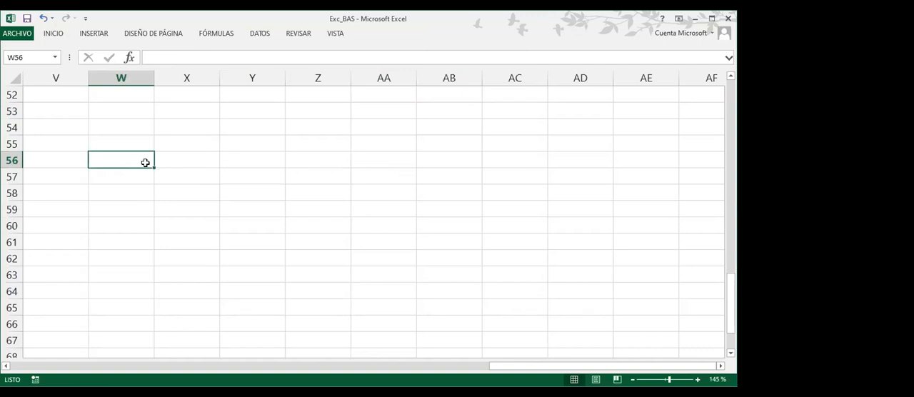
pyautogui.keyDown('ctrl'); pyautogui.click(239, 160); pyautogui.keyUp('ctrl')
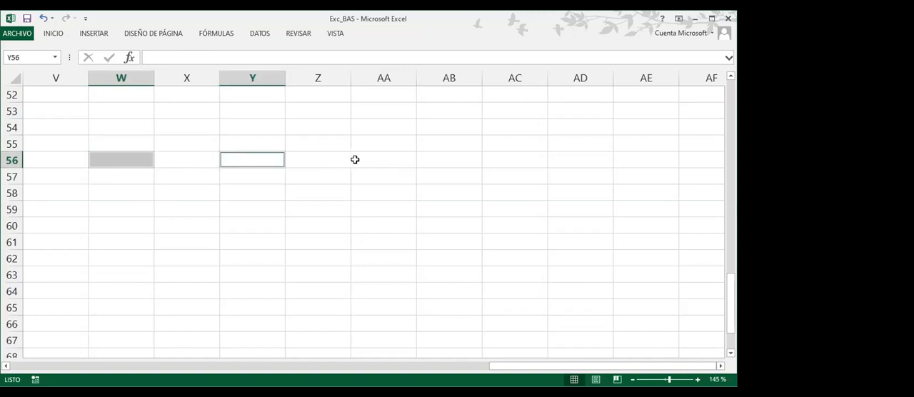
pyautogui.keyDown('ctrl'); pyautogui.click(355, 159); pyautogui.keyUp('ctrl')
pyautogui.keyDown('ctrl'); pyautogui.click(498, 161); pyautogui.keyUp('ctrl')
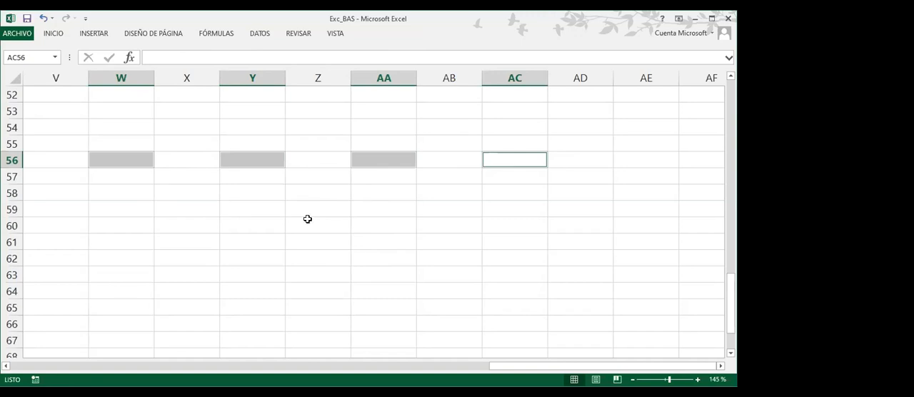
# Shape a pyramid by selecting Z54, Y55:AA55, X56:AB56, W57:AC57 and V58:AD58 together, then clear the selection
pyautogui.click(328, 129)
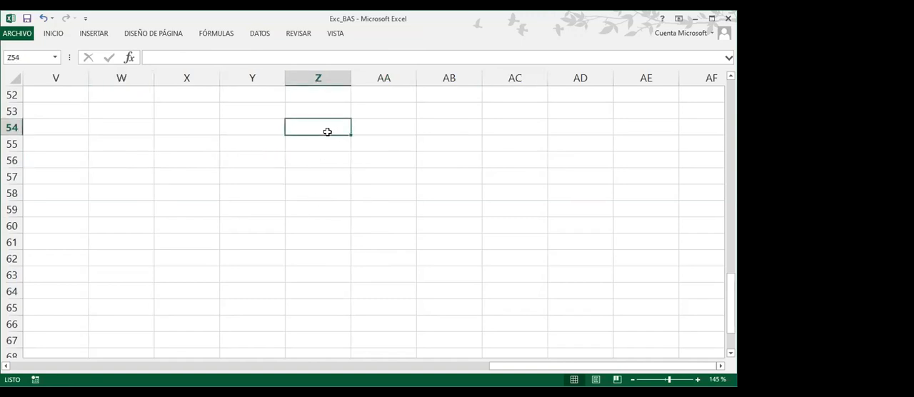
pyautogui.keyDown('ctrl'); pyautogui.click(270, 145); pyautogui.keyUp('ctrl')
pyautogui.keyDown('ctrl'); pyautogui.click(298, 144); pyautogui.keyUp('ctrl')
pyautogui.keyDown('ctrl'); pyautogui.click(365, 144); pyautogui.keyUp('ctrl')
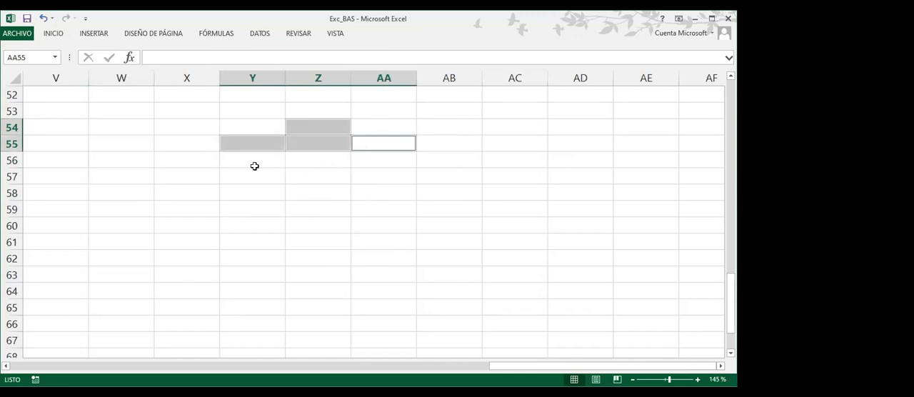
pyautogui.keyDown('ctrl'); pyautogui.click(191, 161); pyautogui.keyUp('ctrl')
pyautogui.moveTo(196, 159); pyautogui.dragTo(450, 160)
pyautogui.moveTo(126, 178); pyautogui.dragTo(264, 192)
pyautogui.moveTo(353, 186); pyautogui.dragTo(496, 176)
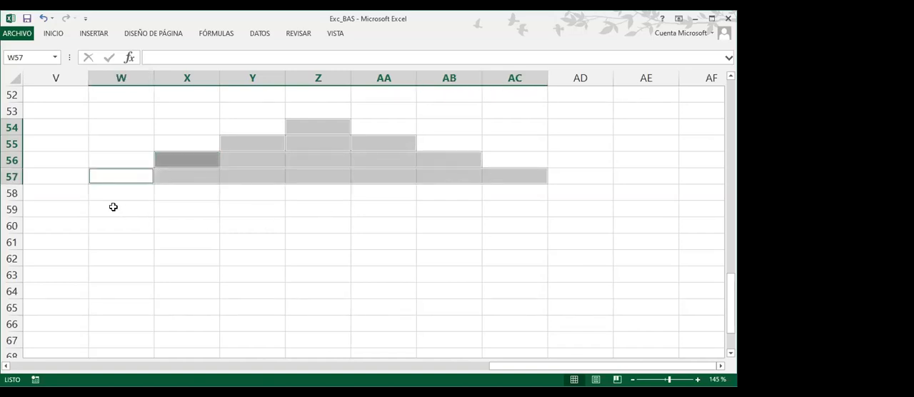
pyautogui.moveTo(112, 193); pyautogui.dragTo(563, 193)
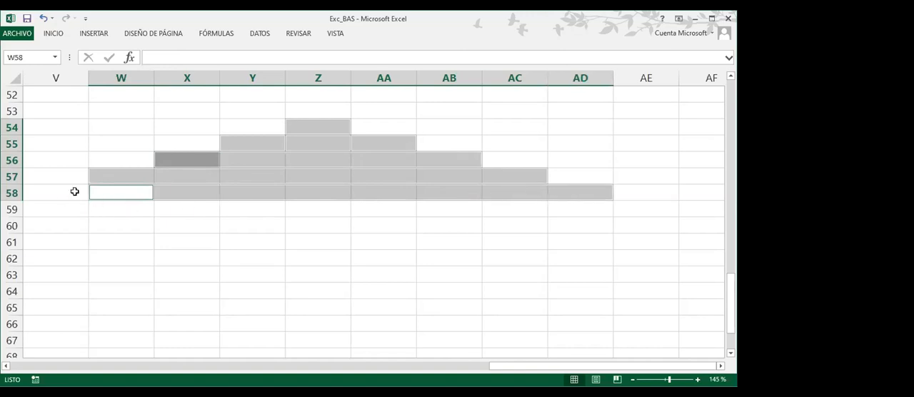
pyautogui.keyDown('ctrl'); pyautogui.click(74, 191); pyautogui.keyUp('ctrl')
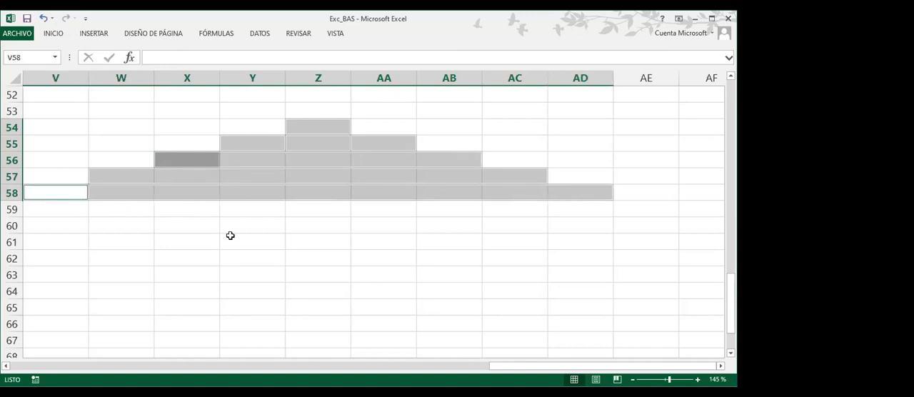
pyautogui.keyDown('ctrl'); pyautogui.click(322, 125); pyautogui.keyUp('ctrl')
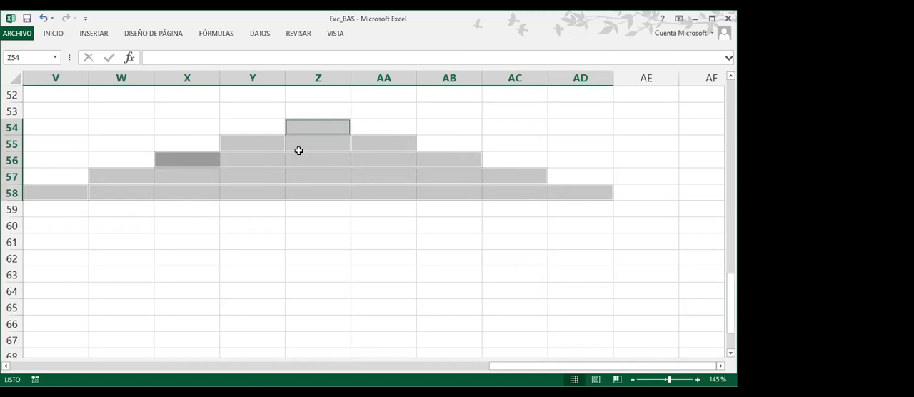
pyautogui.click(333, 206)
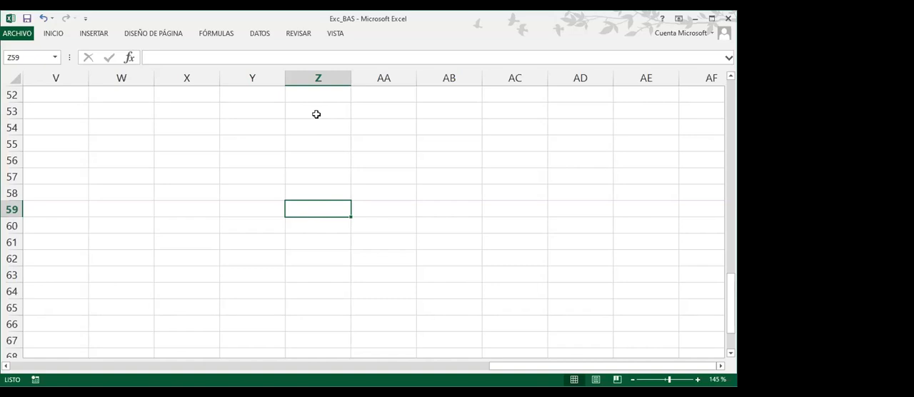
# Lay out a three-level hierarchy by selecting AA53, then Y55, AA55 and AC55, and X57:Z57 below them
pyautogui.click(371, 111)
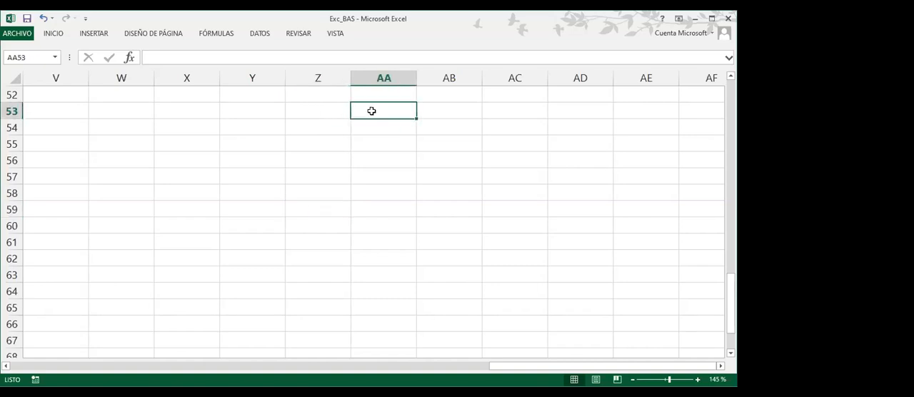
pyautogui.keyDown('ctrl'); pyautogui.click(267, 142); pyautogui.keyUp('ctrl')
pyautogui.keyDown('ctrl'); pyautogui.click(362, 145); pyautogui.keyUp('ctrl')
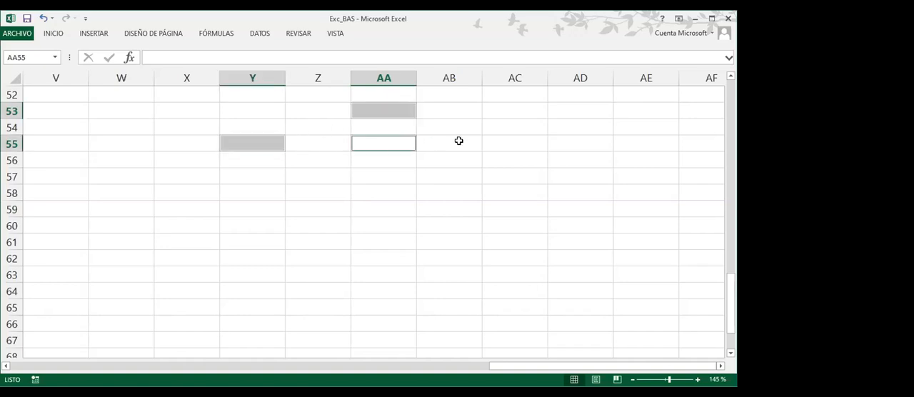
pyautogui.keyDown('ctrl'); pyautogui.click(493, 142); pyautogui.keyUp('ctrl')
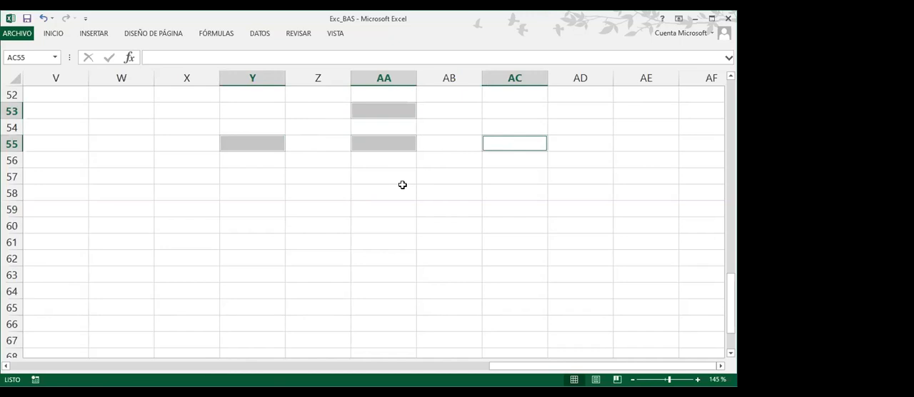
pyautogui.moveTo(180, 179); pyautogui.dragTo(343, 177)
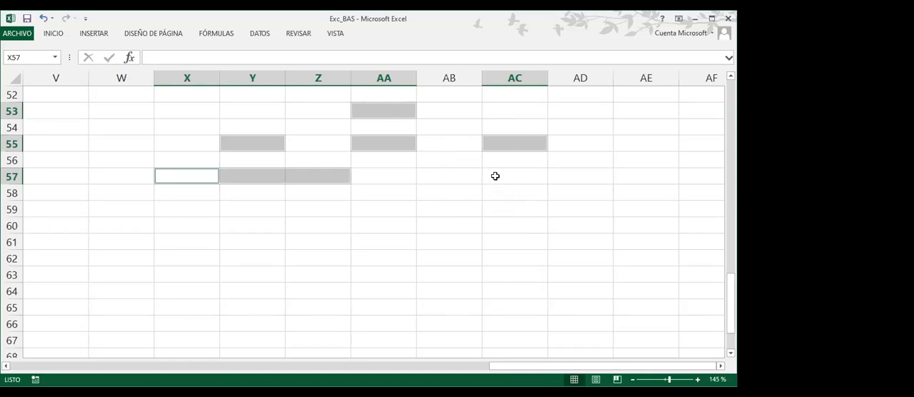
pyautogui.keyDown('ctrl'); pyautogui.click(382, 109); pyautogui.keyUp('ctrl')
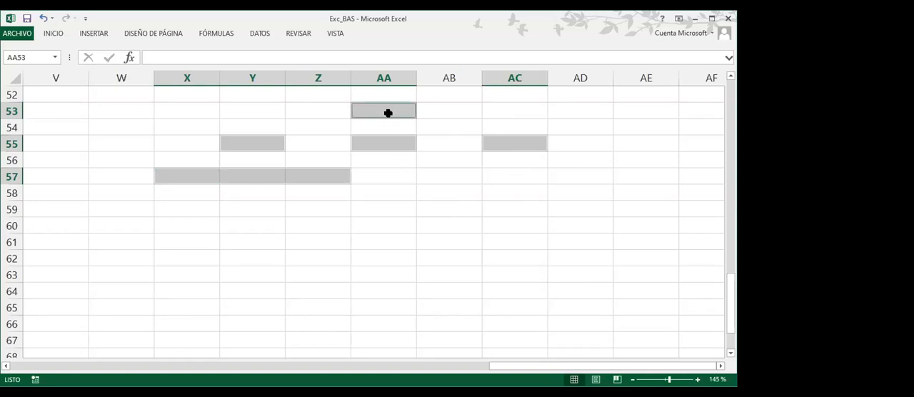
pyautogui.keyDown('ctrl'); pyautogui.click(252, 144); pyautogui.keyUp('ctrl')
pyautogui.keyDown('ctrl'); pyautogui.click(378, 144); pyautogui.keyUp('ctrl')
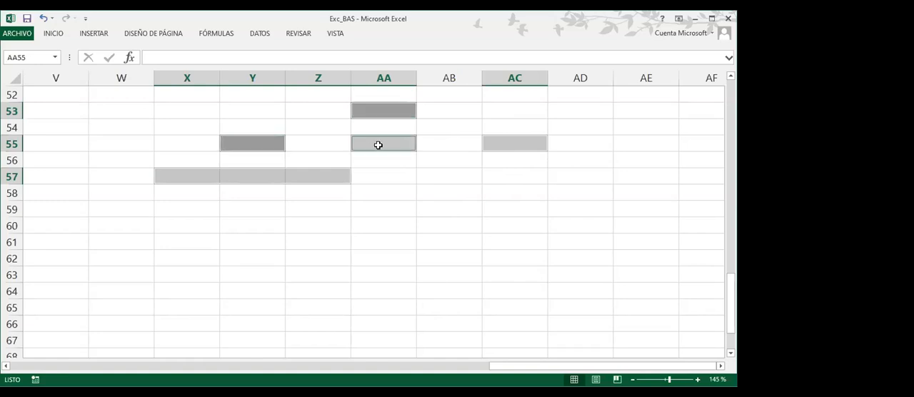
# Add AC55 again to the hierarchy's multiple selection, then clear the whole selection by selecting AB58
pyautogui.keyDown('ctrl'); pyautogui.click(507, 143); pyautogui.keyUp('ctrl')
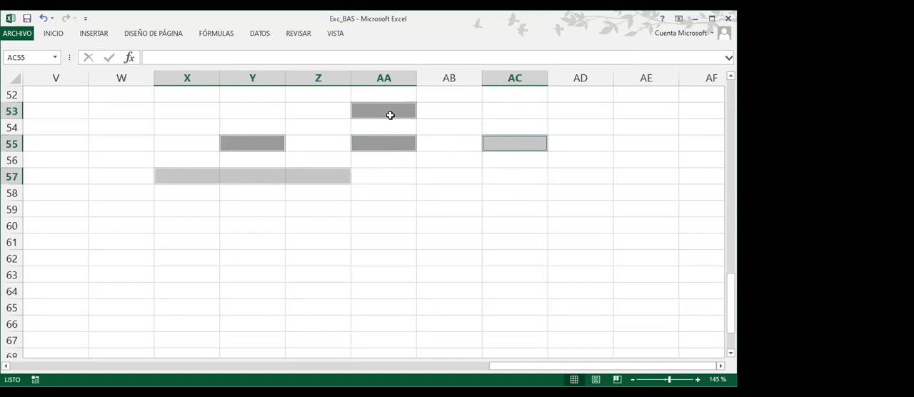
pyautogui.click(438, 191)
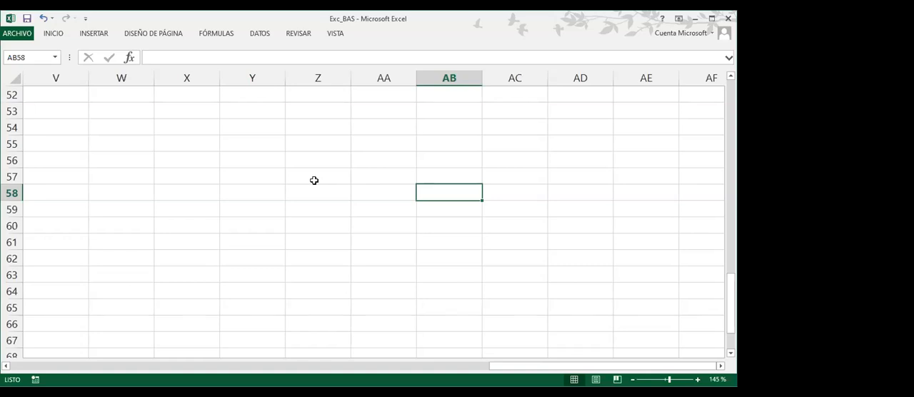
# Open the SmartArt graphic chooser for cell AB58 and move its dialog toward the upper part of the sheet
pyautogui.click(55, 36)
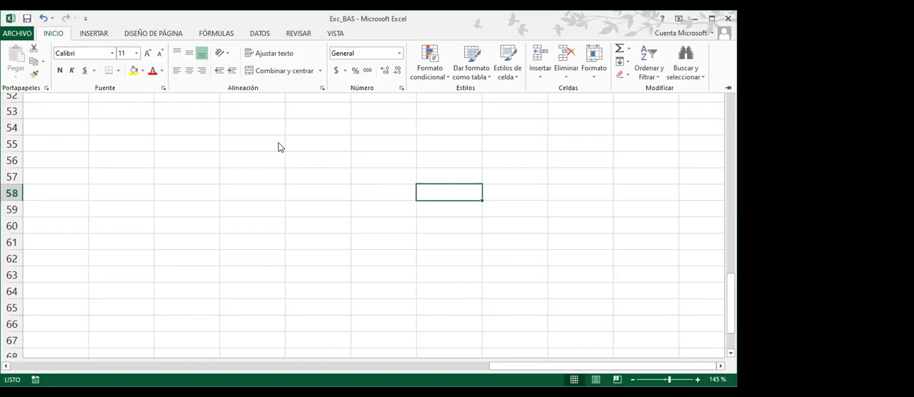
pyautogui.click(97, 34)
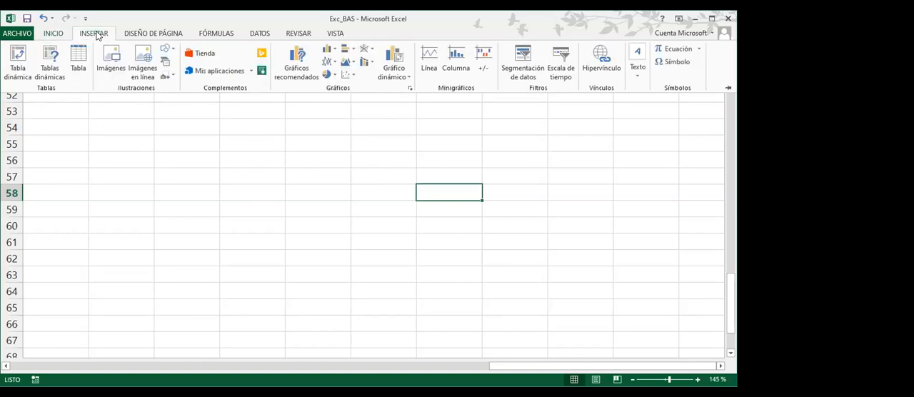
pyautogui.doubleClick(98, 34)
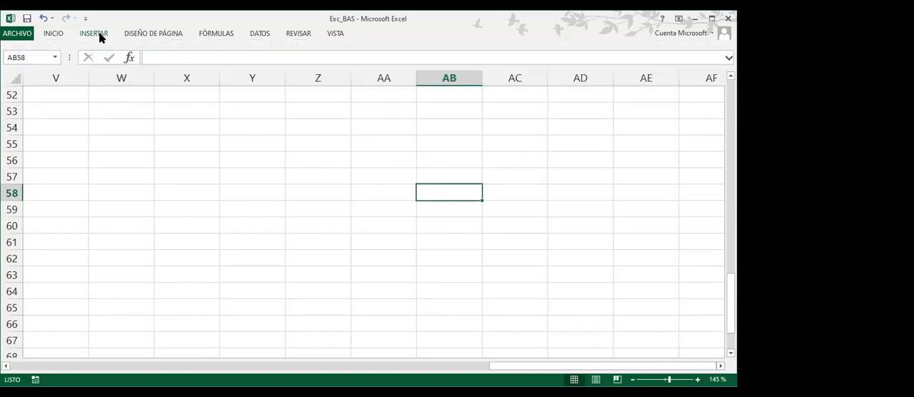
pyautogui.doubleClick(100, 35)
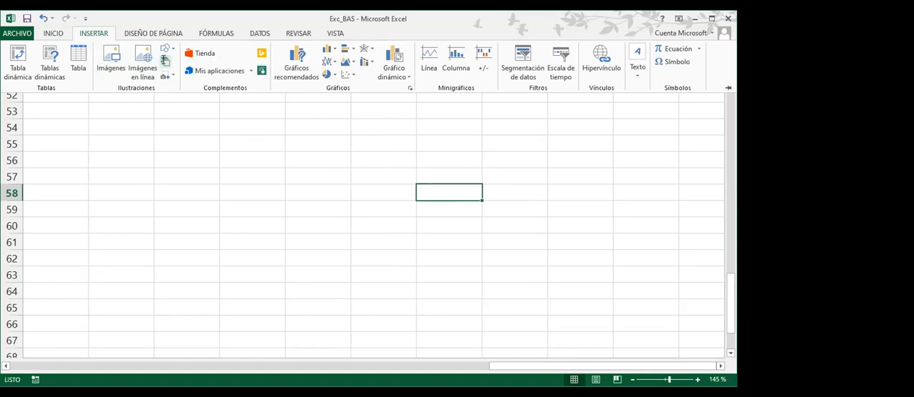
pyautogui.click(165, 61)
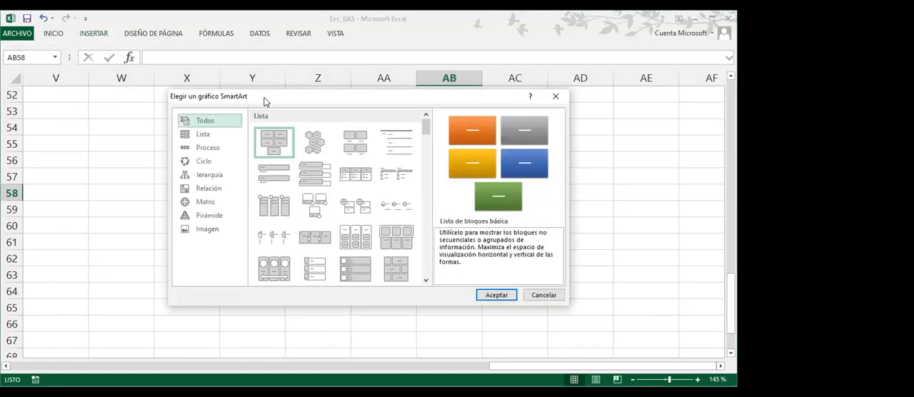
pyautogui.moveTo(263, 101); pyautogui.dragTo(198, 84)
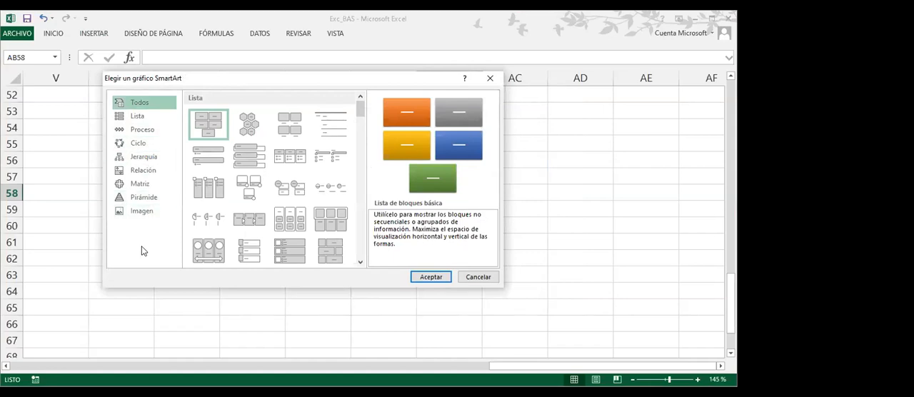
# Preview the Lista vertical de viñetas and Hexágonos alternados layouts in the Lista category
pyautogui.click(138, 117)
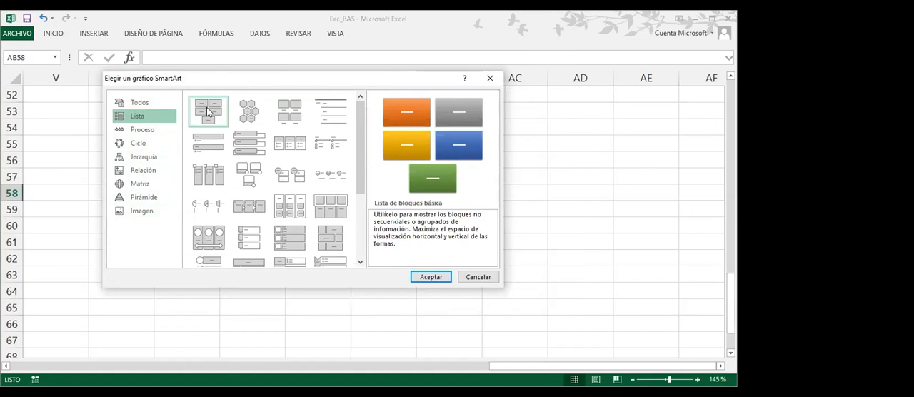
pyautogui.click(212, 140)
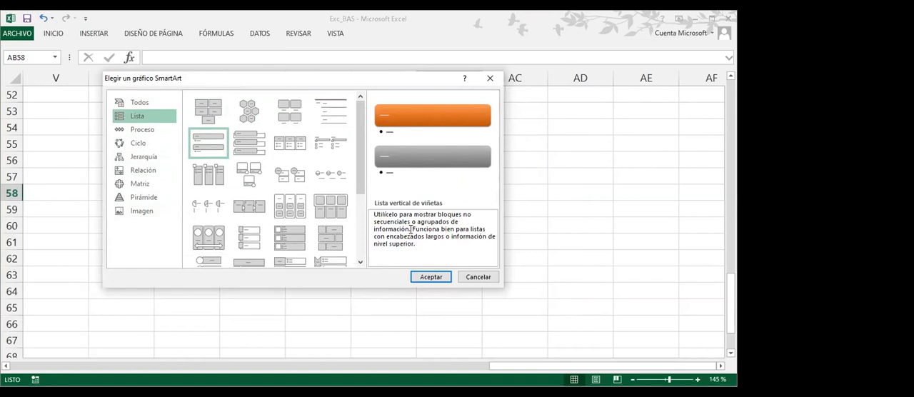
pyautogui.click(250, 114)
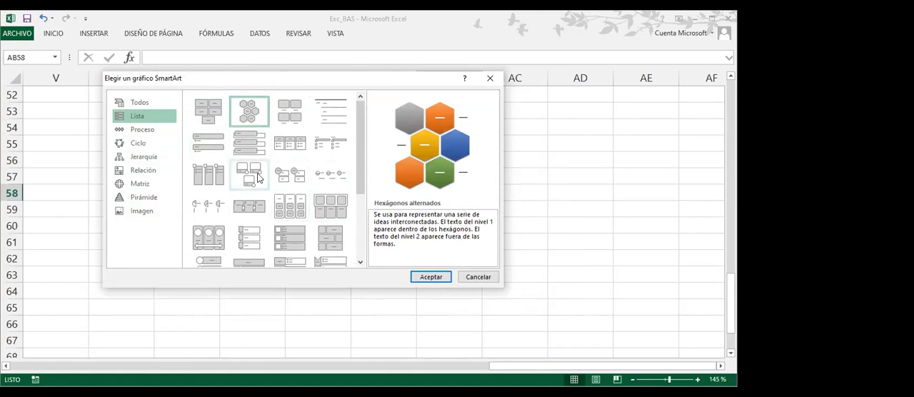
# Preview the Proceso layouts Proceso básico, Bloque continuo, Flujo alternativo and Proceso de nivel inferior
pyautogui.click(129, 131)
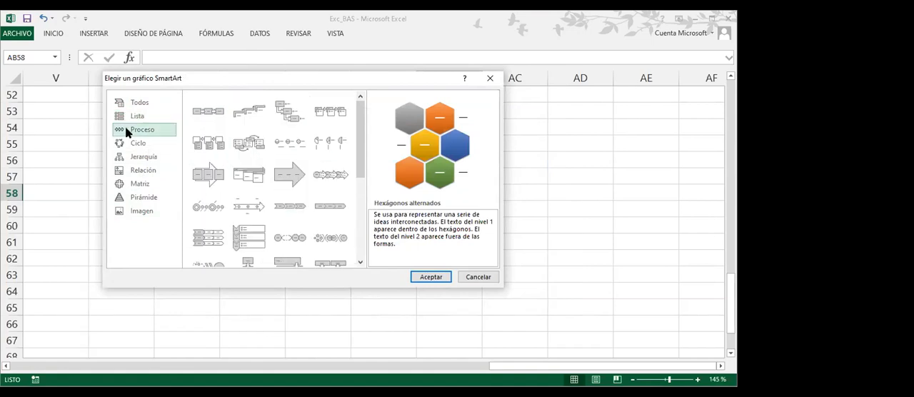
pyautogui.click(202, 111)
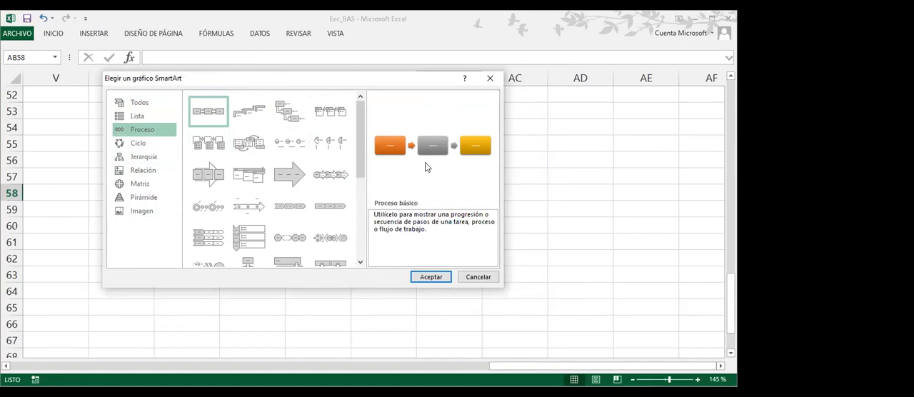
pyautogui.click(212, 177)
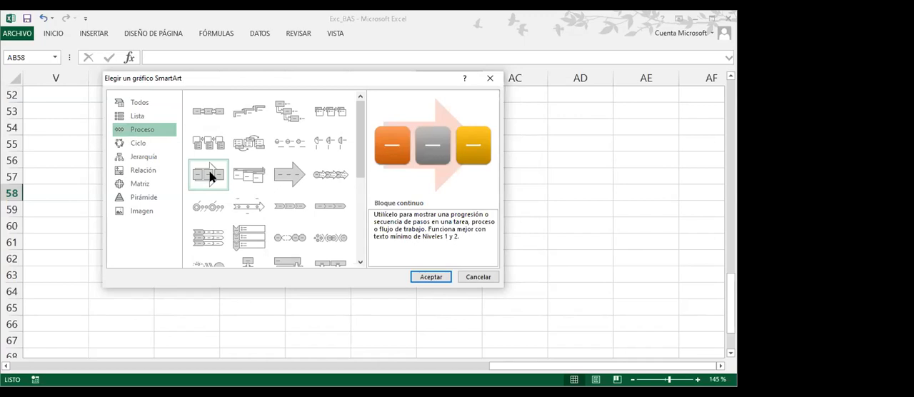
pyautogui.click(245, 142)
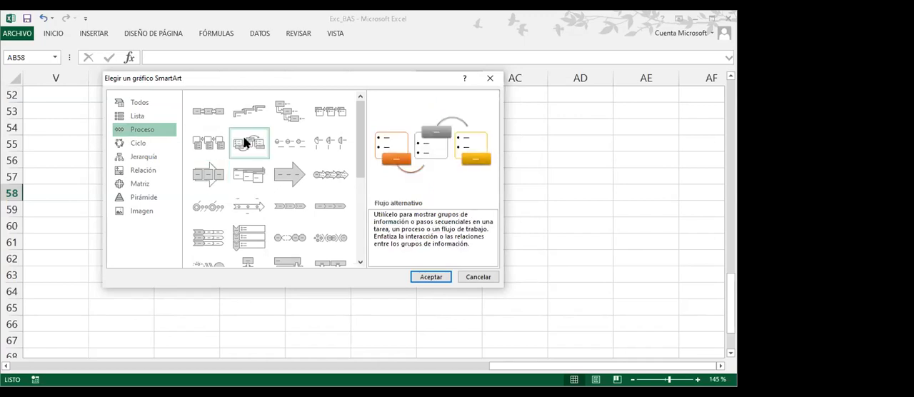
pyautogui.click(292, 112)
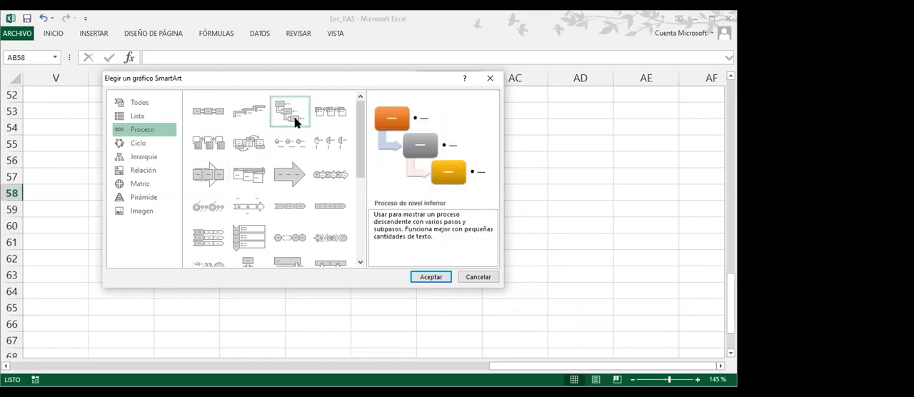
# Preview the Ciclo layouts Ciclo básico, Ciclo multidireccional, Ciclo segmentado and Engranaje
pyautogui.click(131, 146)
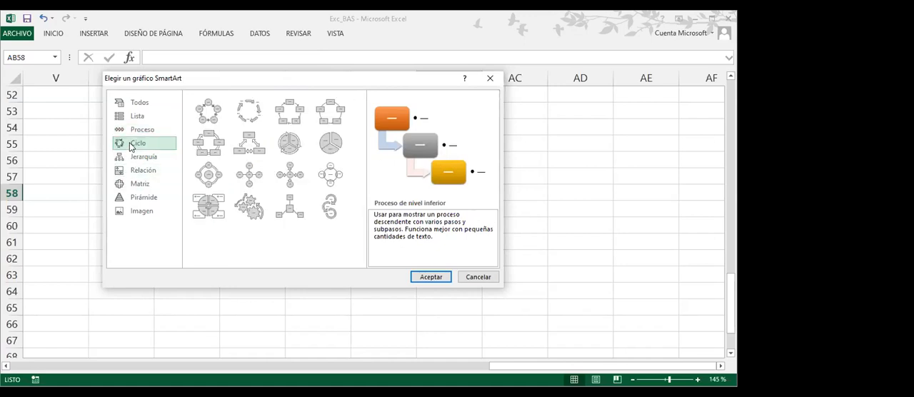
pyautogui.click(206, 117)
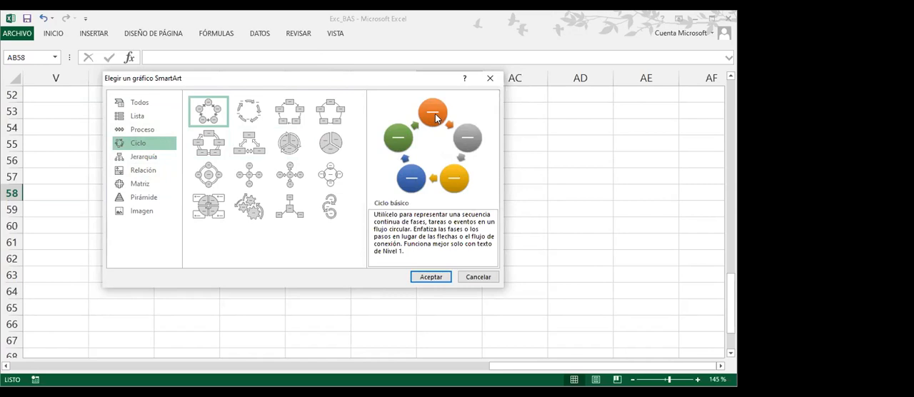
pyautogui.click(249, 142)
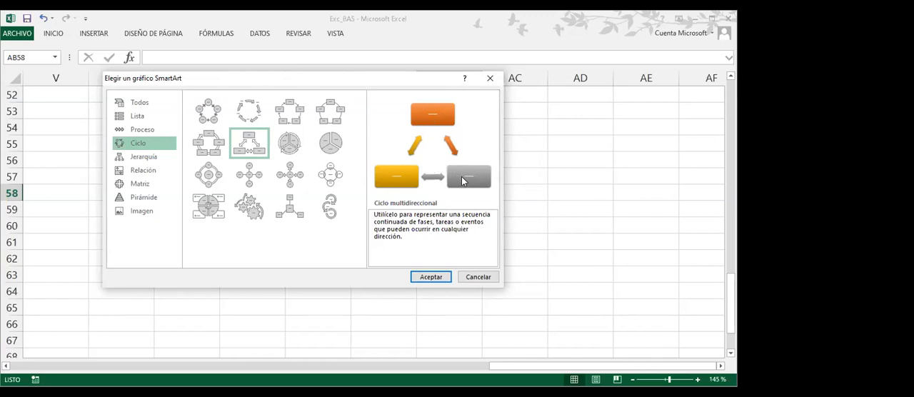
pyautogui.click(294, 144)
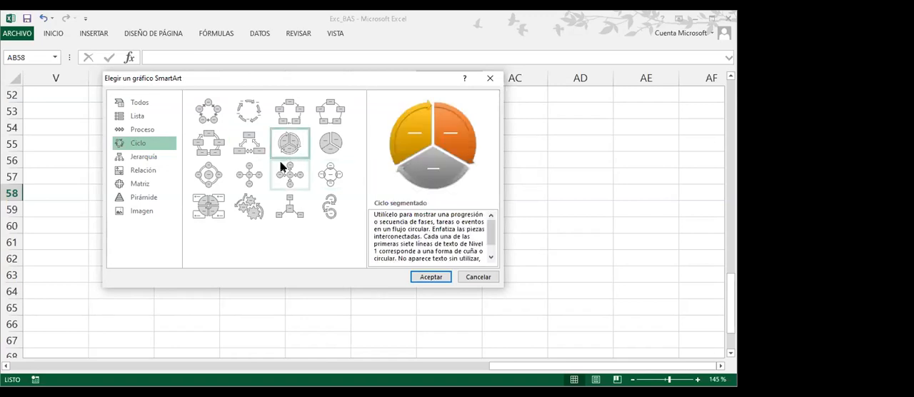
pyautogui.click(252, 206)
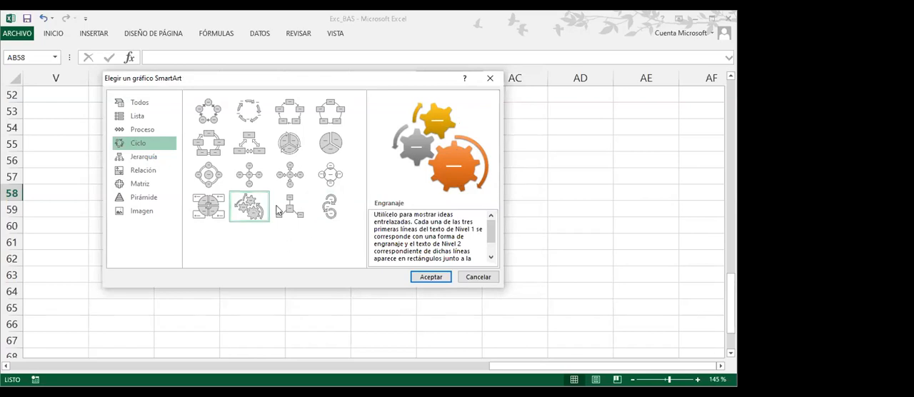
# Preview the Organigrama layout in the Jerarquía category and return to the Ciclo category
pyautogui.click(133, 159)
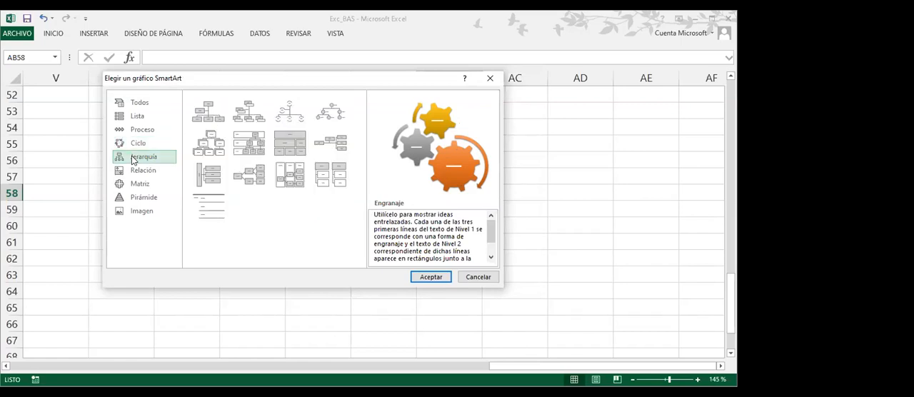
pyautogui.click(202, 116)
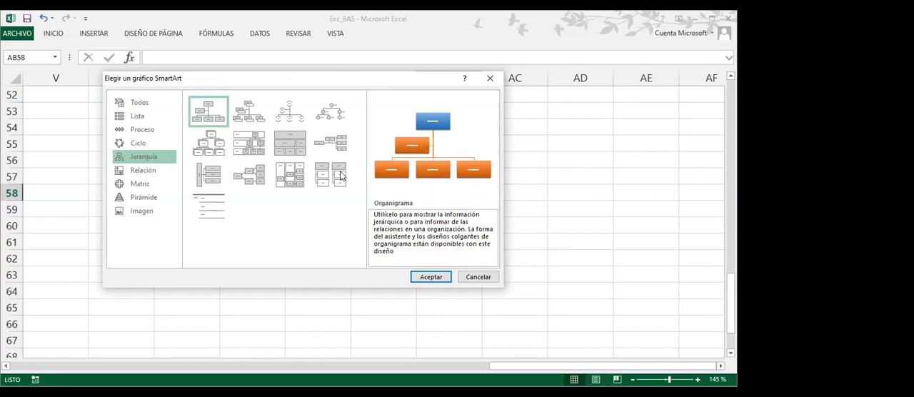
pyautogui.click(129, 146)
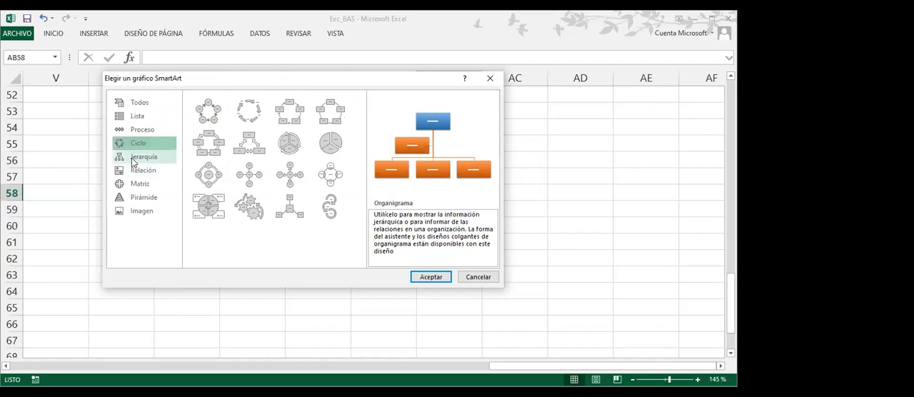
# Preview Pirámide básica, Matriz de ciclo and Lista de imágenes destacadas in the Pirámide, Matriz and Relación categories
pyautogui.click(136, 197)
pyautogui.click(209, 118)
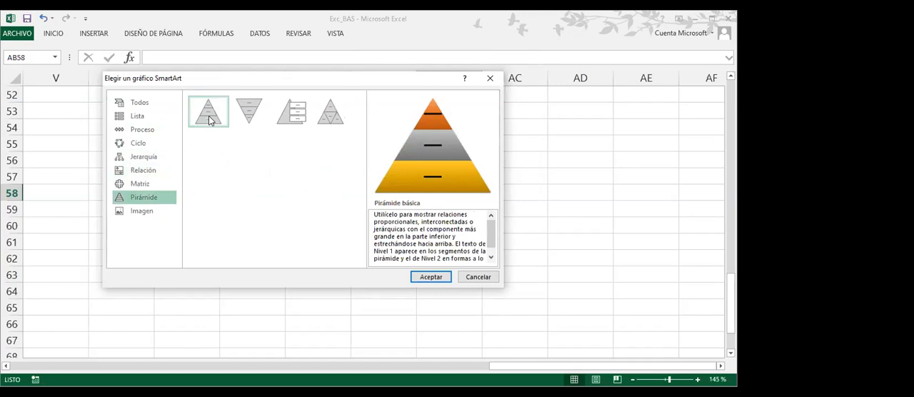
pyautogui.click(134, 187)
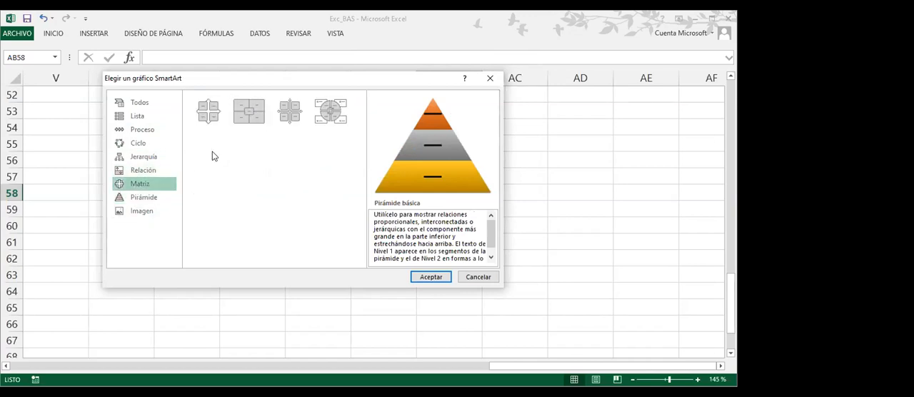
pyautogui.click(326, 114)
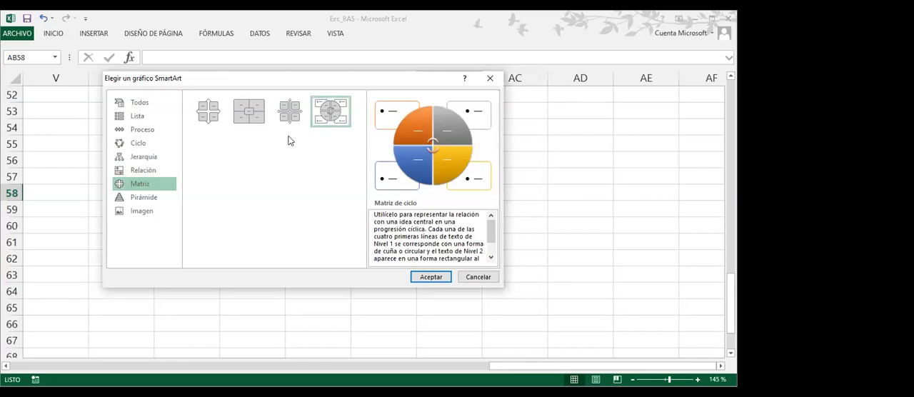
pyautogui.click(140, 173)
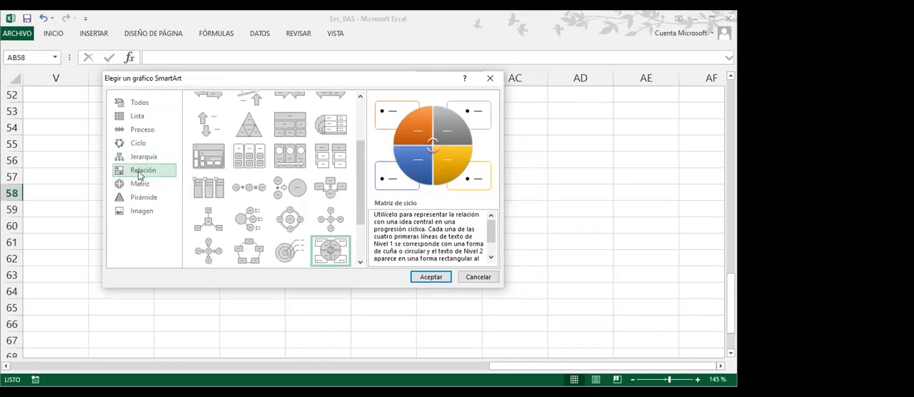
pyautogui.click(210, 195)
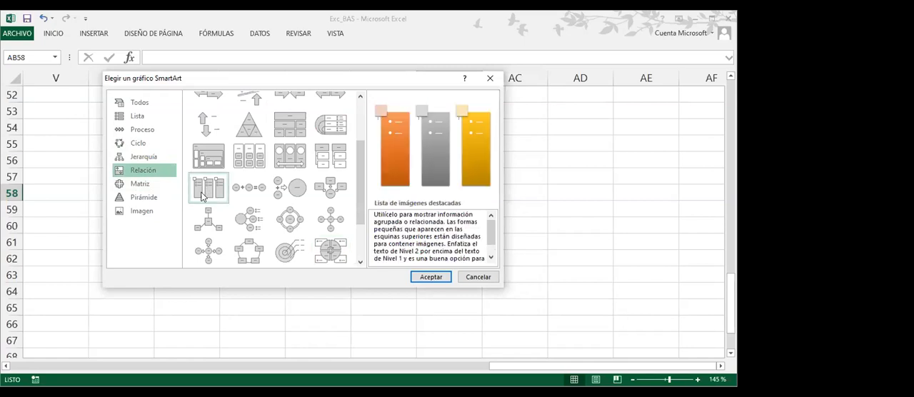
# Review the Lista, Proceso and Ciclo categories again, previewing Ciclo básico, Proceso básico and Proceso de nivel superior
pyautogui.click(138, 120)
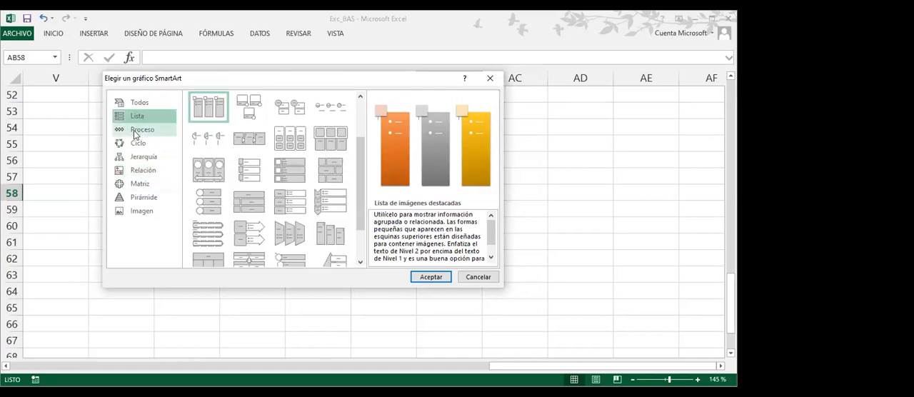
pyautogui.click(133, 130)
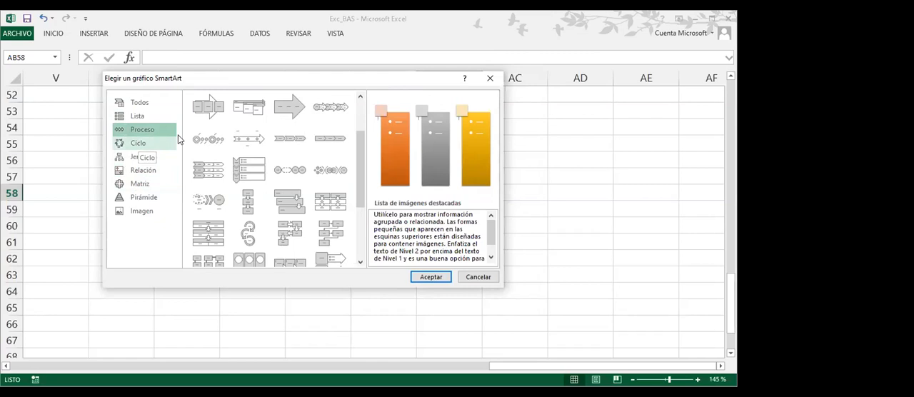
pyautogui.moveTo(358, 160)
pyautogui.mouseDown()
pyautogui.moveTo(358, 147)
pyautogui.moveTo(358, 160)
pyautogui.mouseUp()
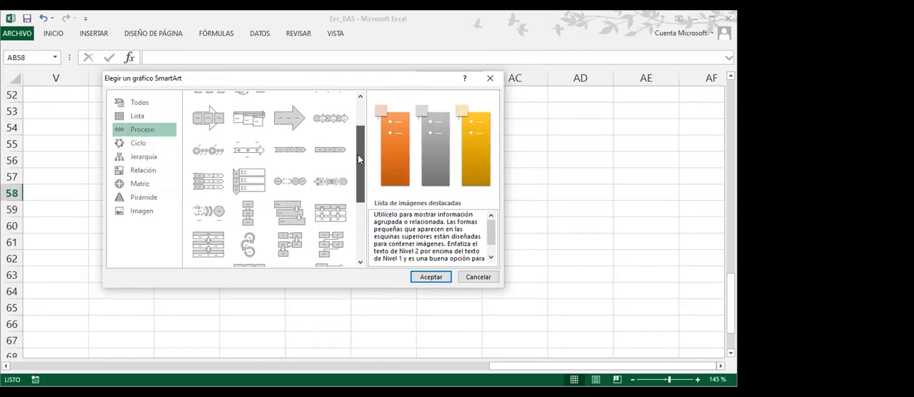
pyautogui.click(133, 145)
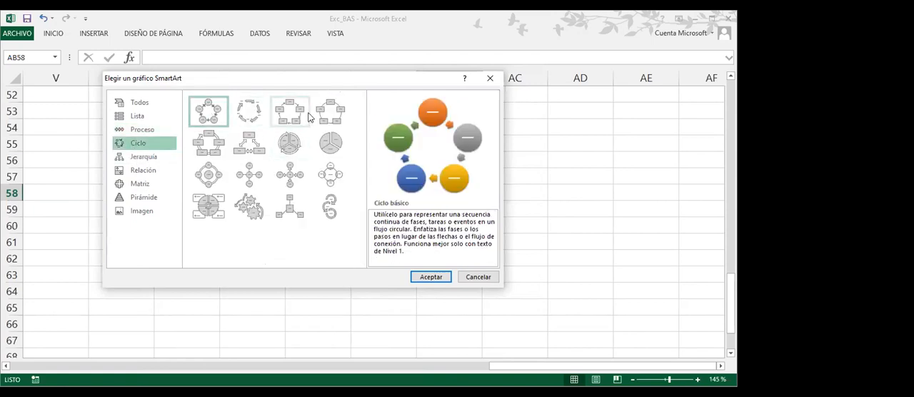
pyautogui.click(138, 131)
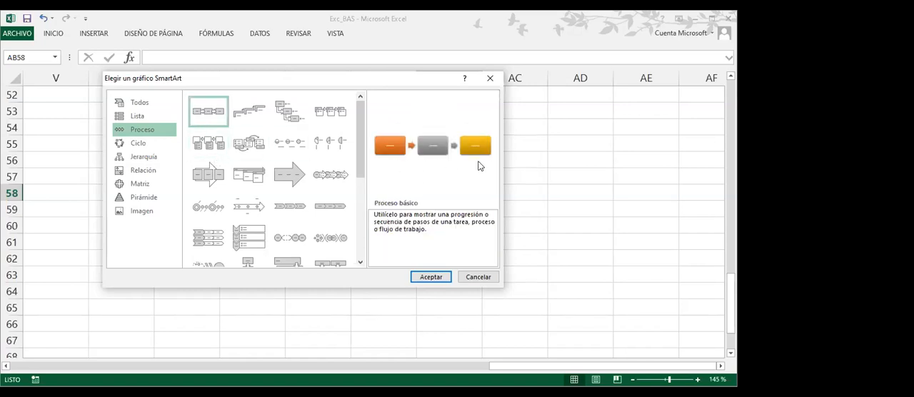
pyautogui.click(250, 113)
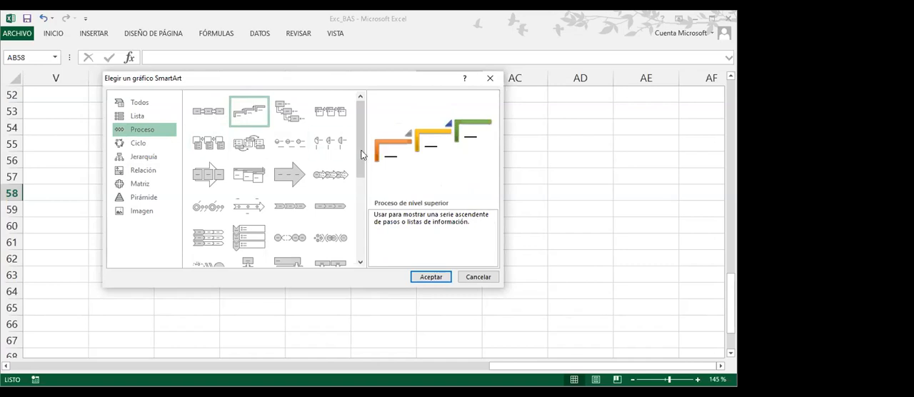
# Preview Ciclo de texto in the Ciclo category and insert the Ciclo básico SmartArt graphic into the sheet
pyautogui.click(137, 142)
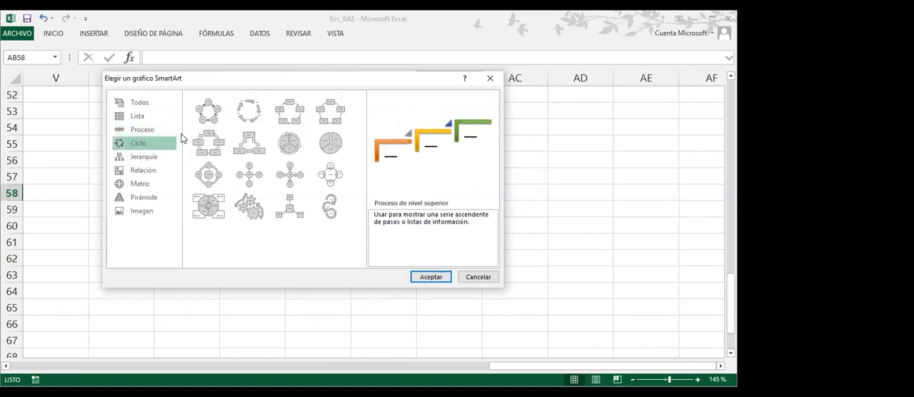
pyautogui.click(249, 112)
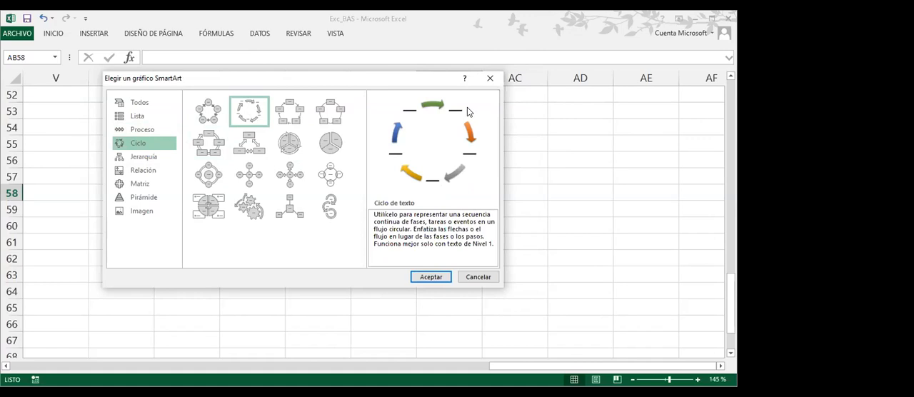
pyautogui.click(205, 116)
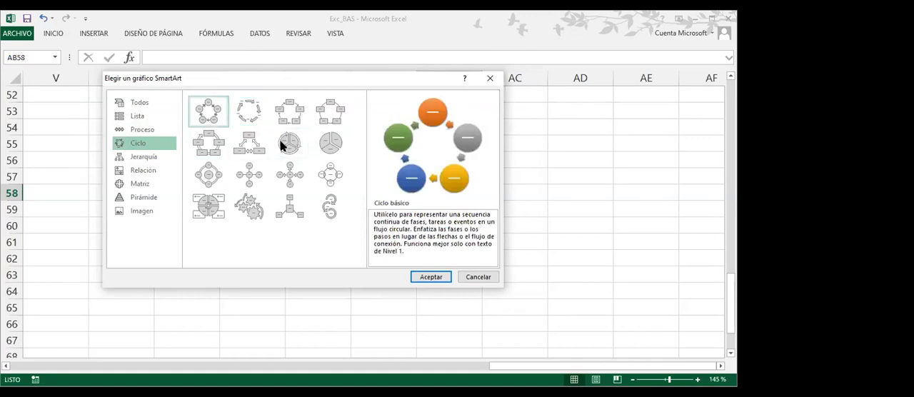
pyautogui.click(422, 279)
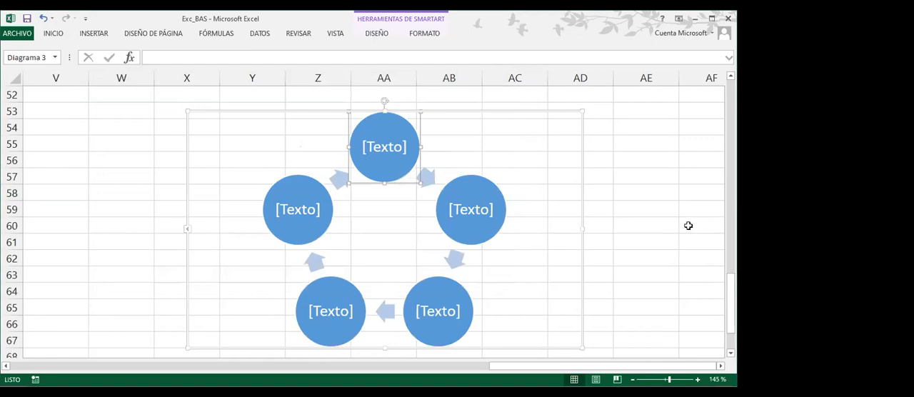
# Show the text pane of the cycle graphic and close it again
pyautogui.scroll(-1, 689, 226)
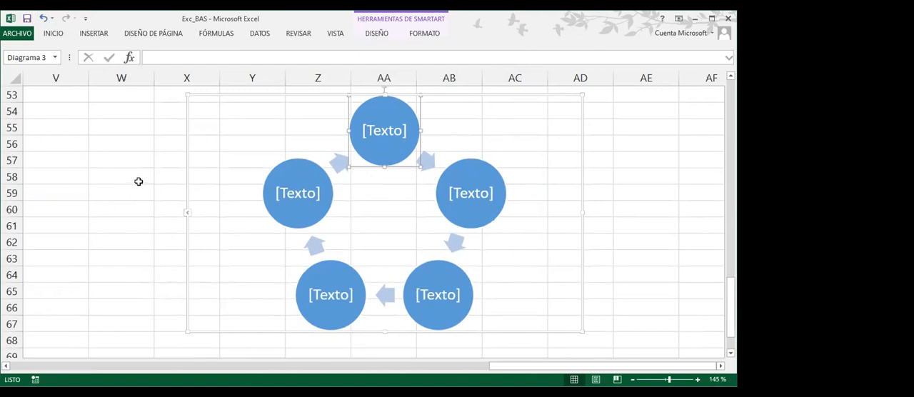
pyautogui.click(373, 35)
pyautogui.click(39, 76)
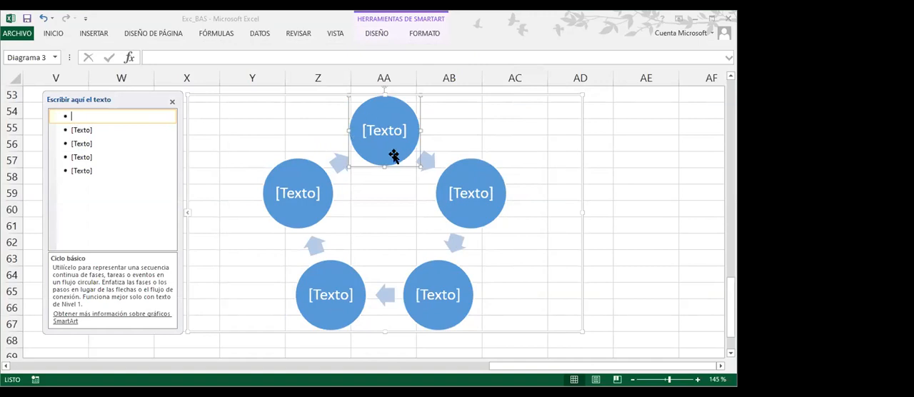
pyautogui.click(172, 103)
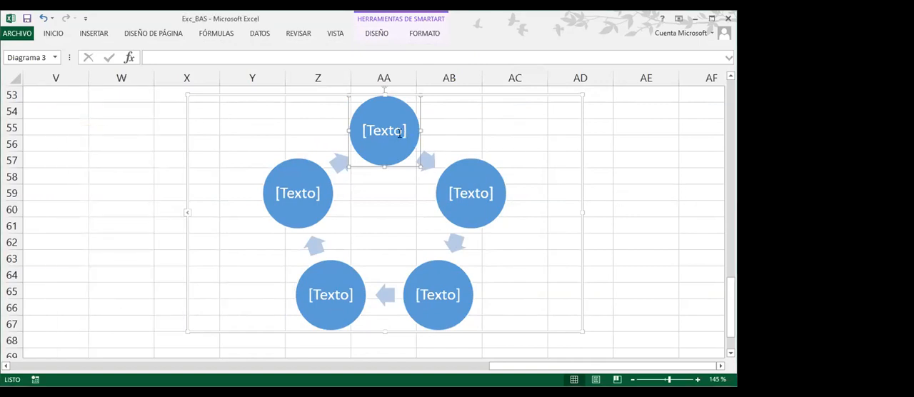
# Label the top circle of the cycle "BD cltes" on a single paragraph and move on to the second circle
pyautogui.click(472, 163)
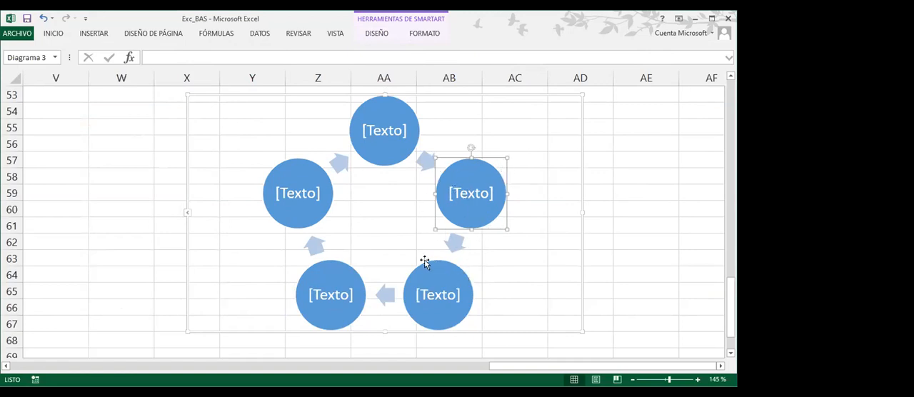
pyautogui.click(389, 98)
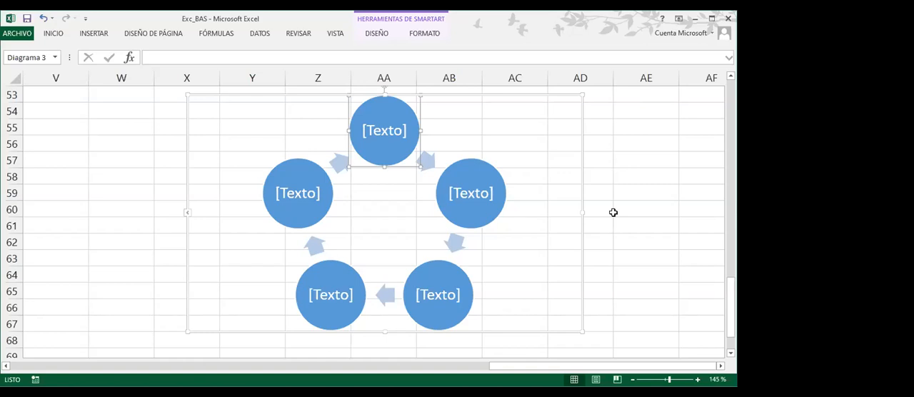
pyautogui.write('BD')
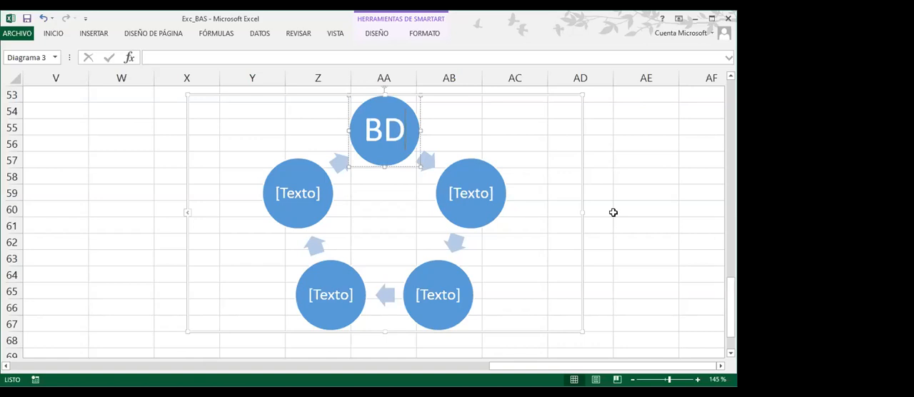
pyautogui.write(' cltes')
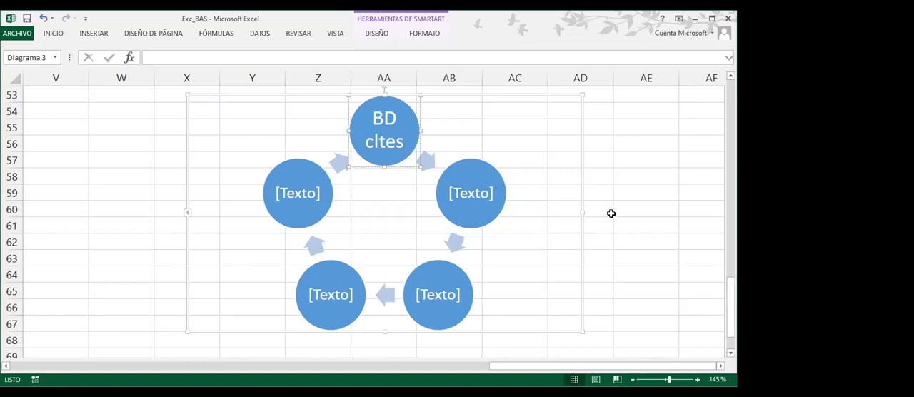
pyautogui.press('Return')
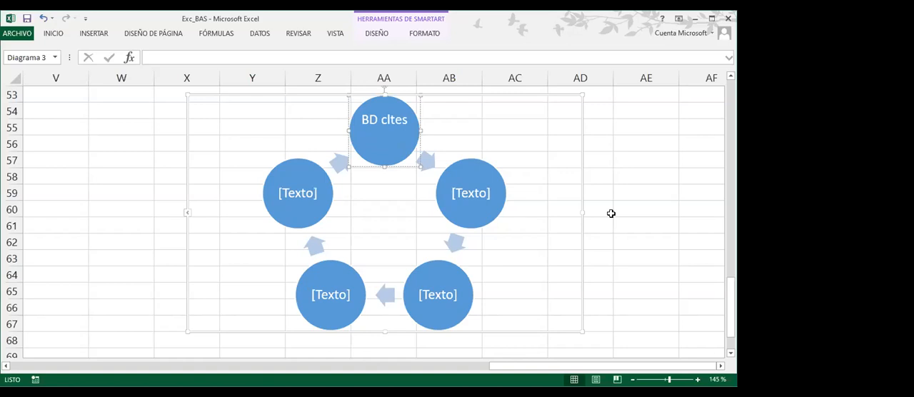
pyautogui.press('BackSpace')
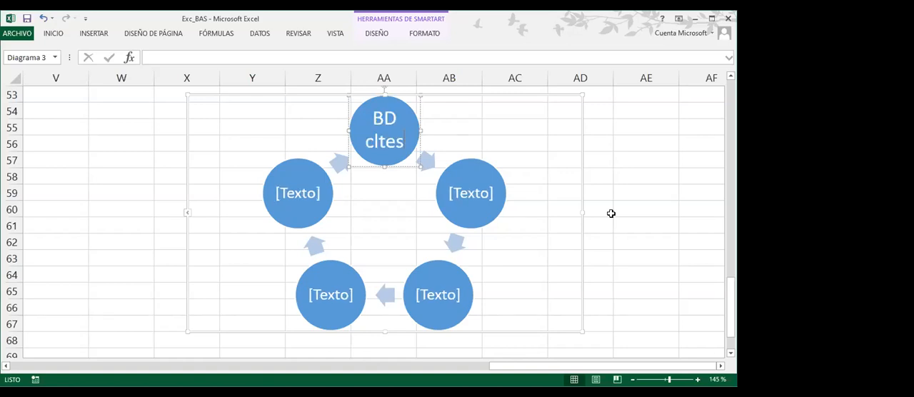
pyautogui.press('Tab')
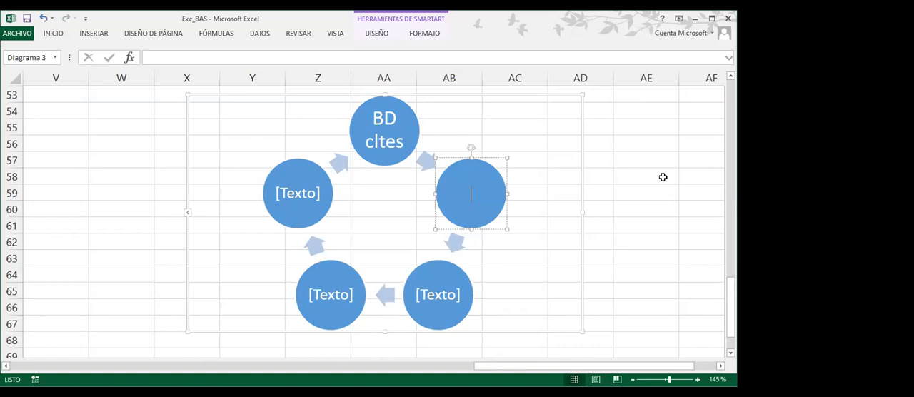
pyautogui.write('Est Merc')
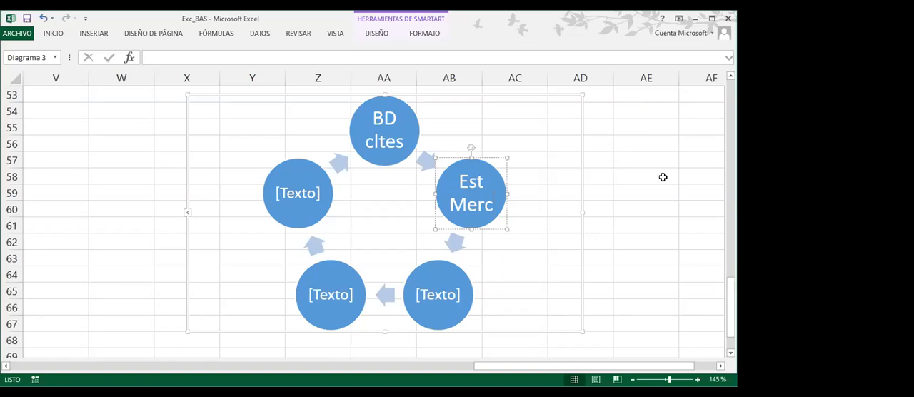
pyautogui.press('BackSpace')
pyautogui.press('BackSpace')
pyautogui.press('BackSpace')
pyautogui.press('BackSpace')
pyautogui.press('BackSpace')
pyautogui.press('BackSpace')
pyautogui.press('BackSpace')
pyautogui.press('BackSpace')
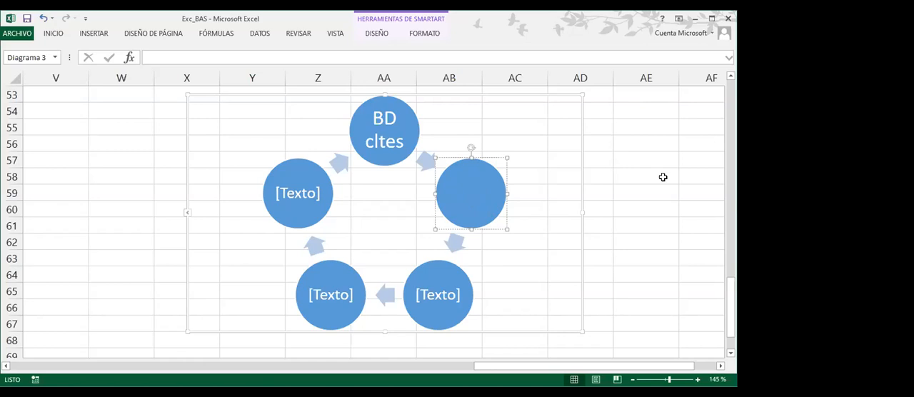
# Label the second circle of the cycle "Capac" and the third circle "Cita"
pyautogui.write('Capac')
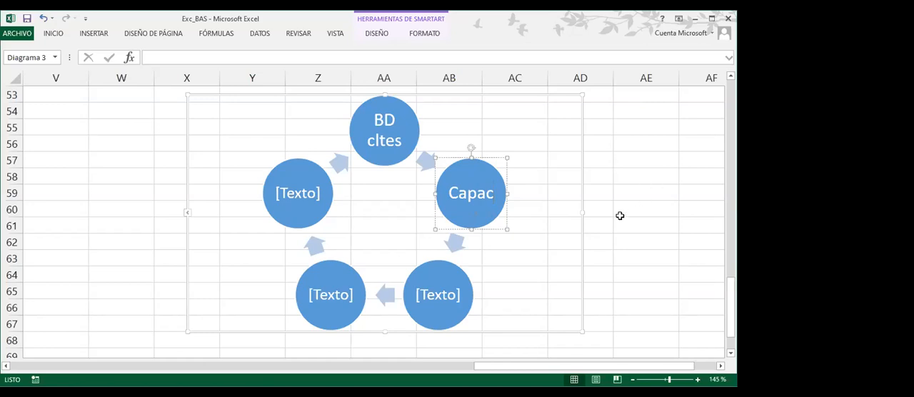
pyautogui.click(463, 273)
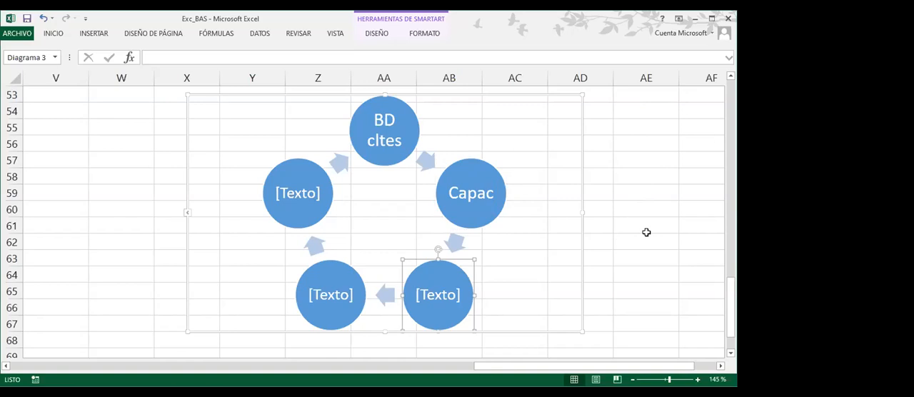
pyautogui.write('Cita')
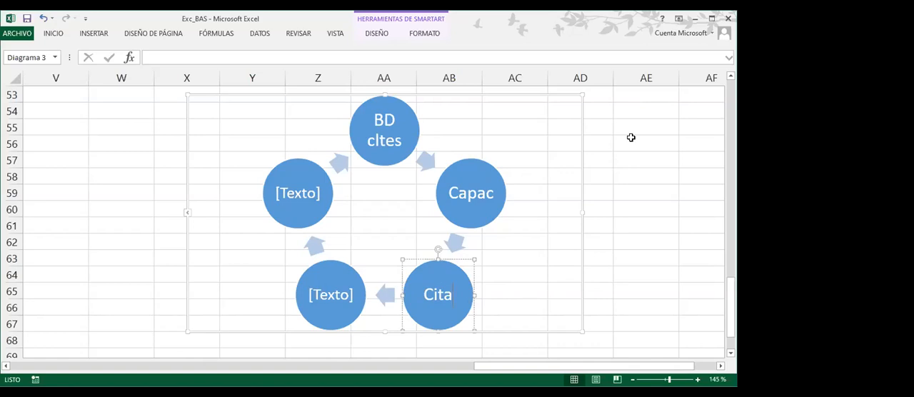
# Label the fourth circle of the cycle "Acuerdos"
pyautogui.click(321, 265)
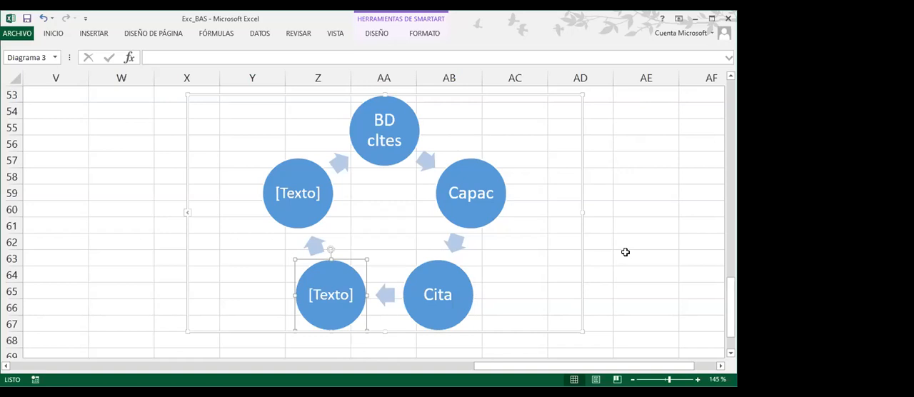
pyautogui.write('Co')
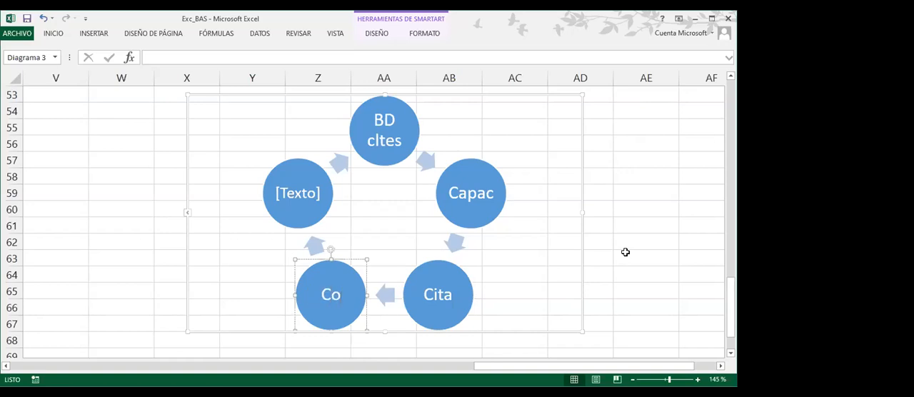
pyautogui.press('BackSpace')
pyautogui.press('BackSpace')
pyautogui.write('Acuerdos')
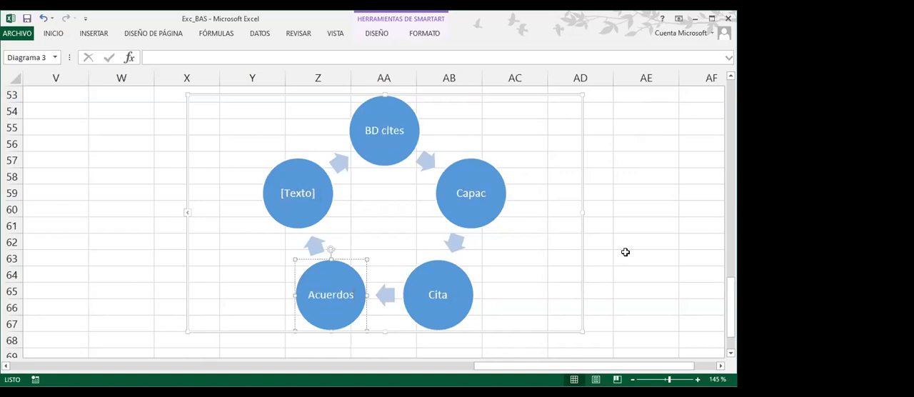
# Label the fifth circle of the cycle "Ctro Dist" and finish its text editing
pyautogui.click(275, 217)
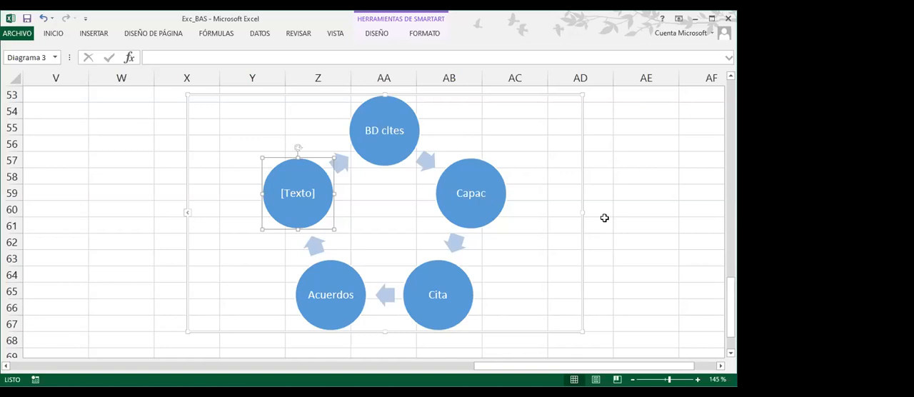
pyautogui.write('Ctro Dist')
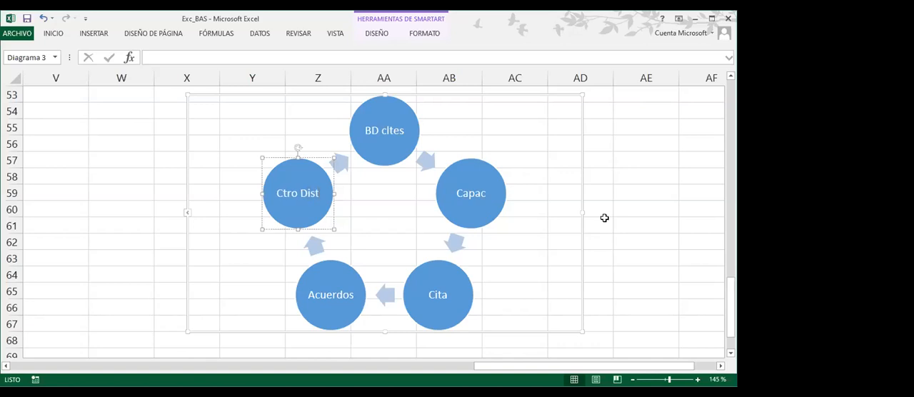
pyautogui.click(311, 138)
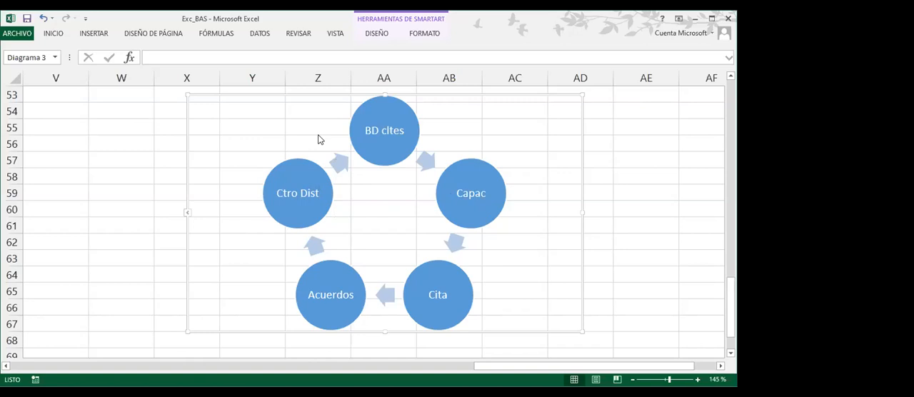
# Deselect and reselect the graphic, select the Ctro Dist circle and show the SmartArt design commands
pyautogui.click(308, 163)
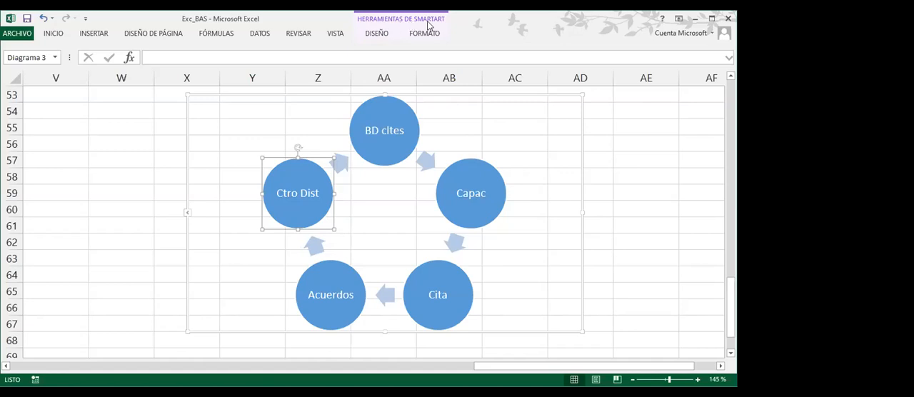
pyautogui.click(629, 191)
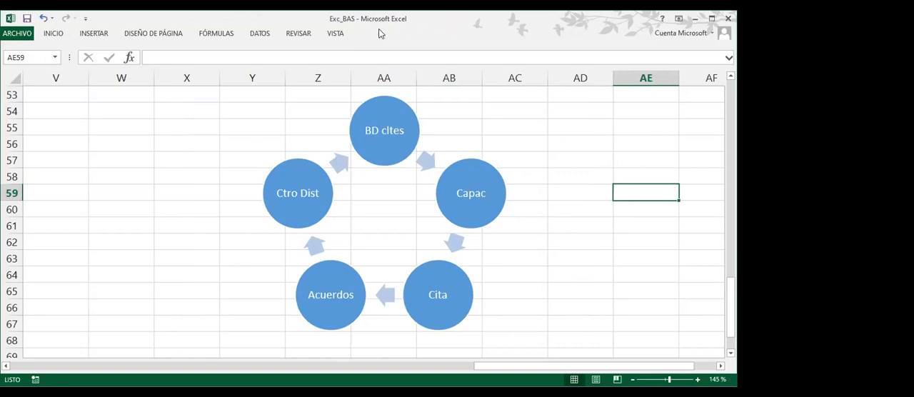
pyautogui.click(463, 145)
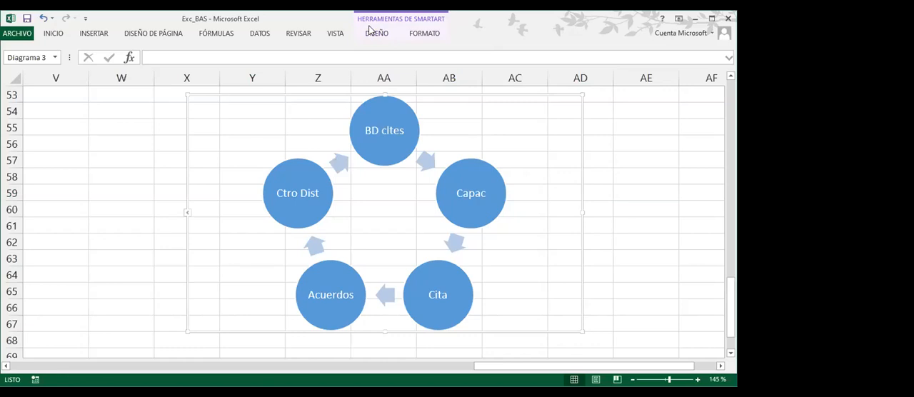
pyautogui.click(311, 163)
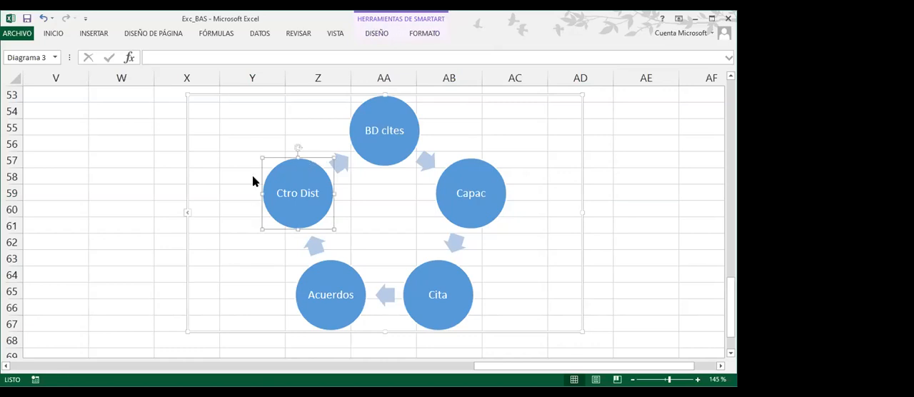
pyautogui.click(378, 34)
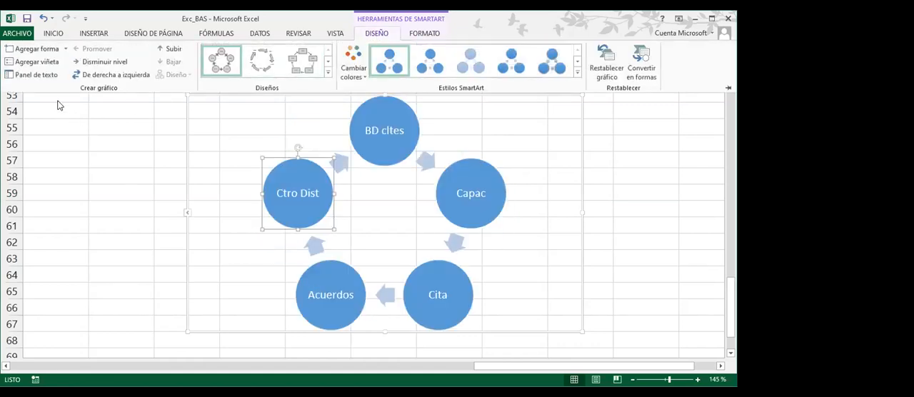
# Try the Agregar forma delante option on the Ctro Dist circle and delete the added circle
pyautogui.click(66, 48)
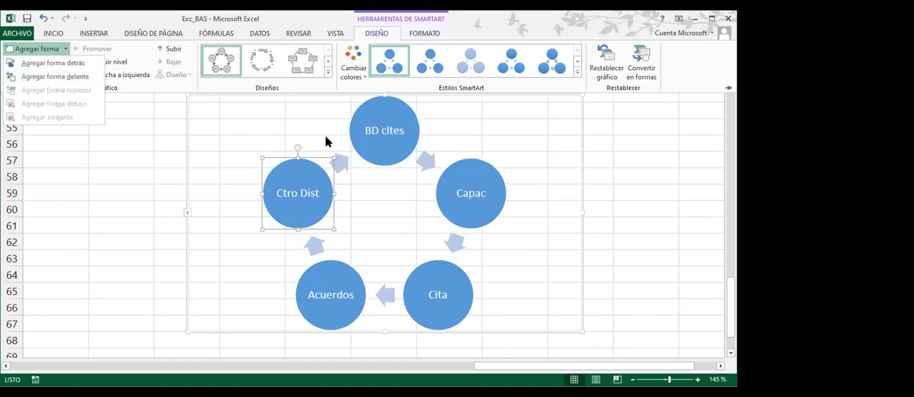
pyautogui.click(71, 77)
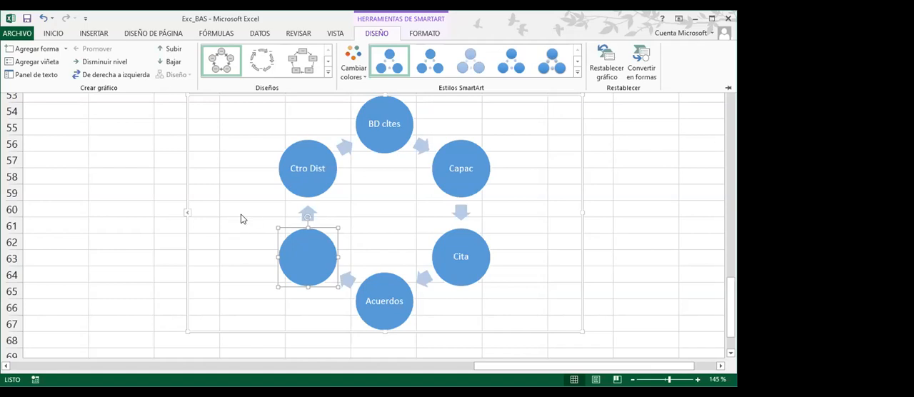
pyautogui.press('Delete')
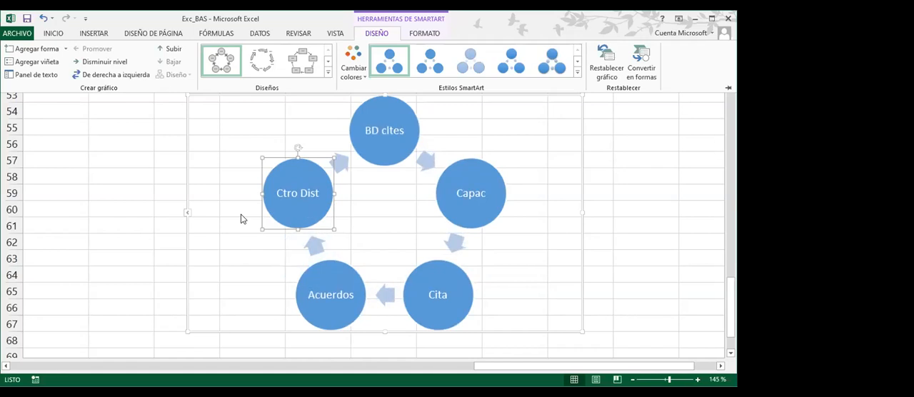
# Add an empty circle following Ctro Dist in the cycle with the Agregar forma detrás option
pyautogui.click(66, 51)
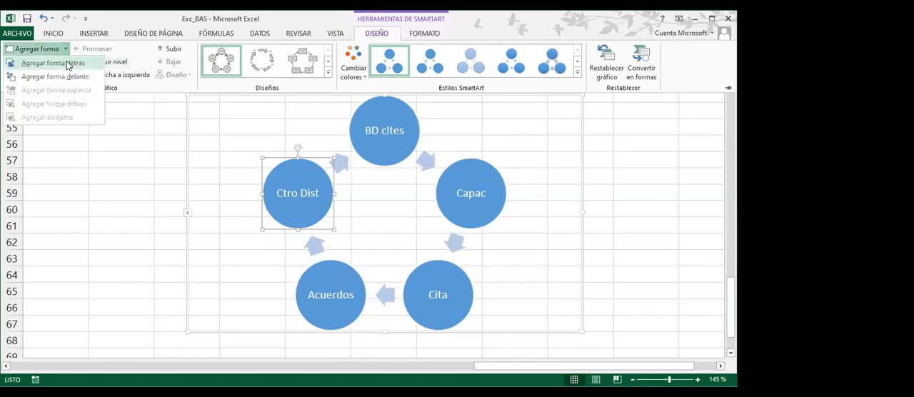
pyautogui.click(69, 66)
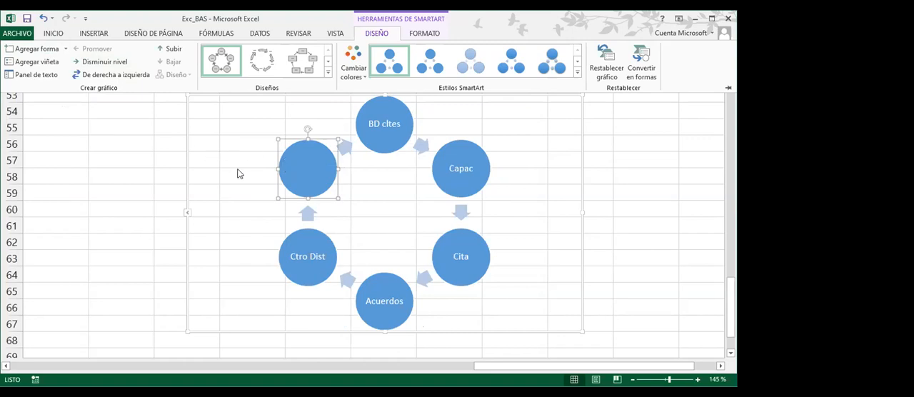
# Label the empty circle "Cumplim" and add another circle following it with the Agregar forma detrás option
pyautogui.click(305, 173)
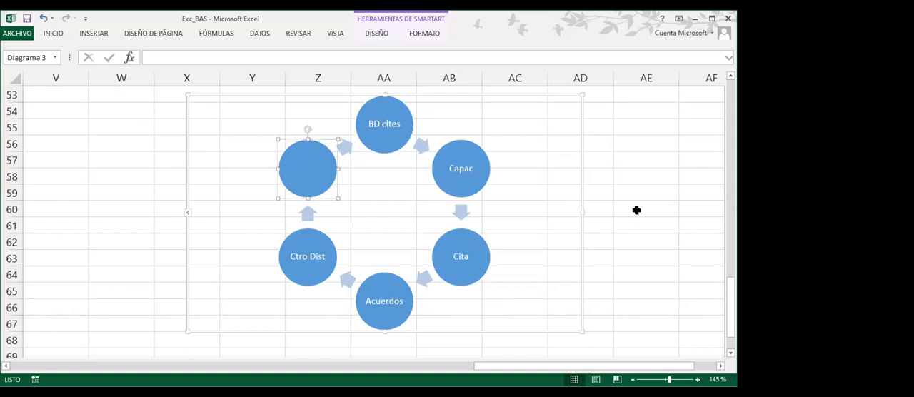
pyautogui.write('Cumplim')
pyautogui.click(383, 35)
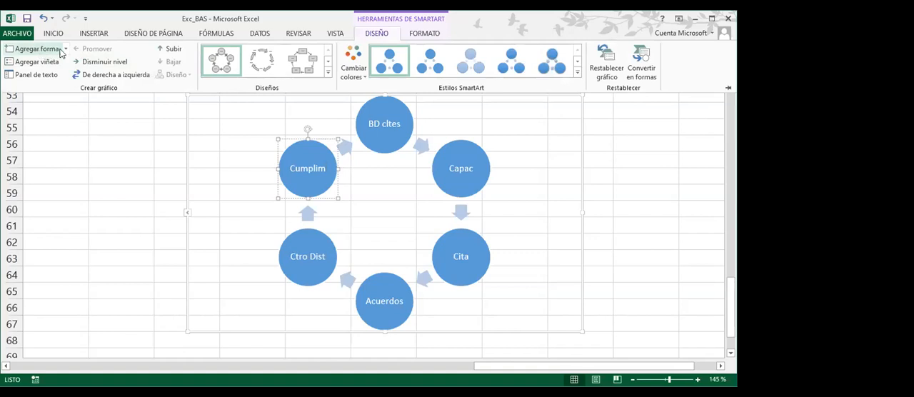
pyautogui.click(65, 49)
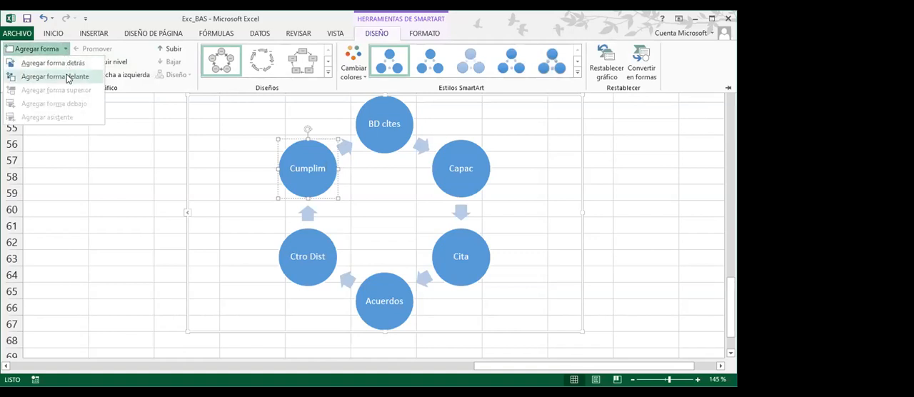
pyautogui.click(53, 63)
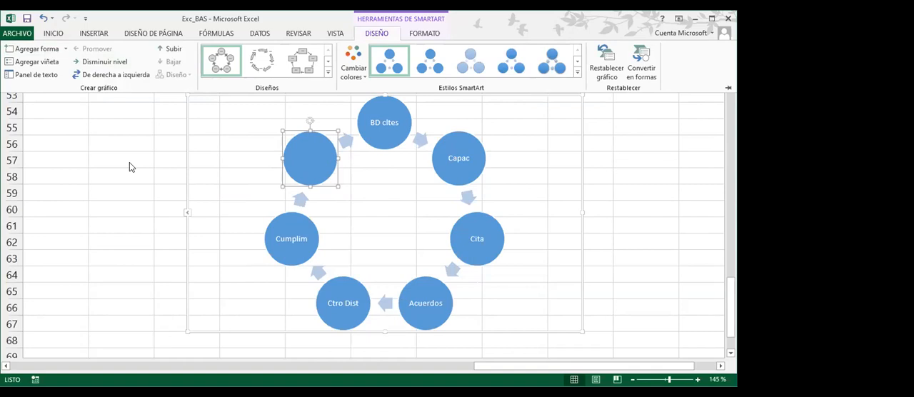
# Label the newly added circle "Post Vta" and deselect the graphic
pyautogui.write('Pos')
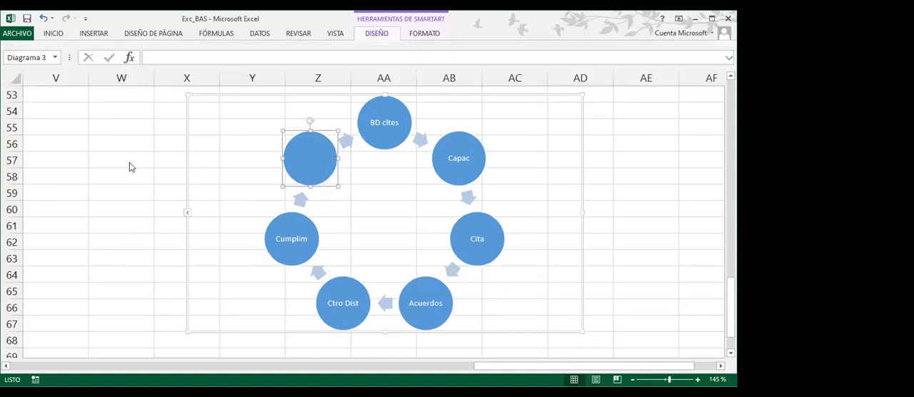
pyautogui.write('t')
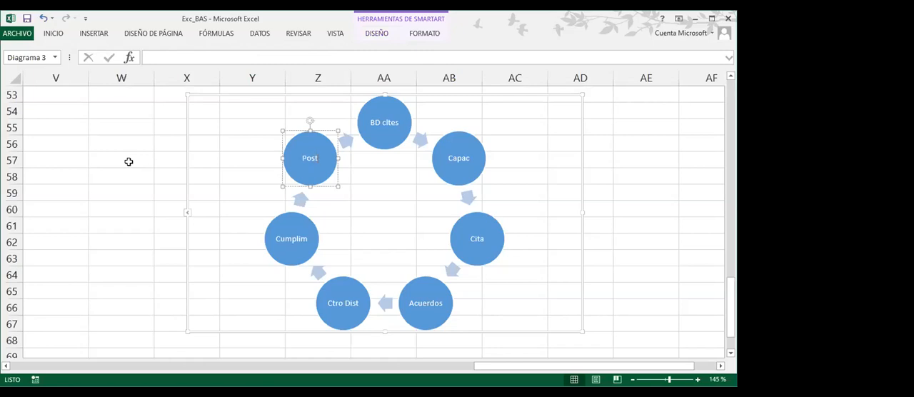
pyautogui.write(' Vta')
pyautogui.click(655, 190)
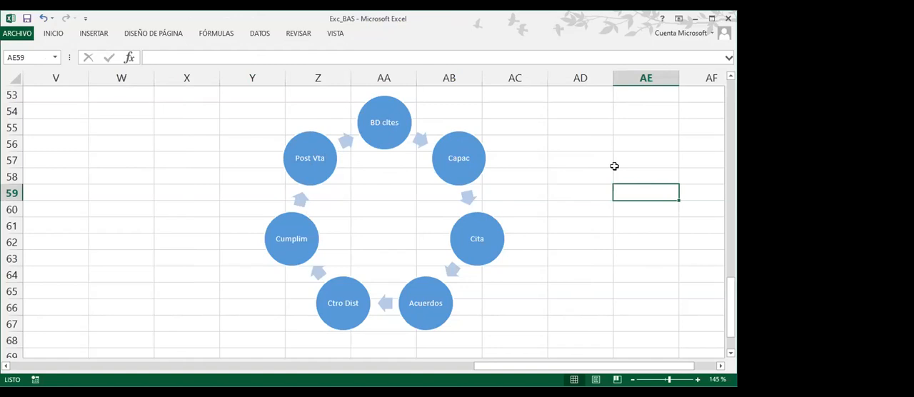
# Select the whole cycle graphic and recolor it with the first Multicolor variation
pyautogui.click(436, 114)
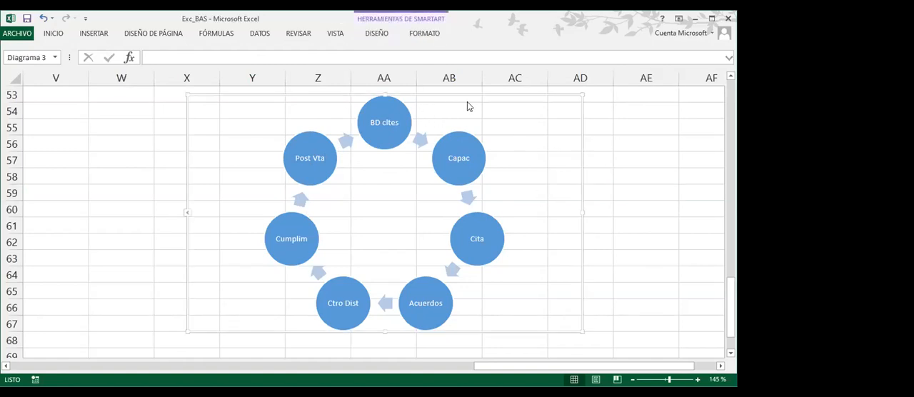
pyautogui.click(403, 138)
pyautogui.click(437, 169)
pyautogui.click(550, 114)
pyautogui.click(377, 34)
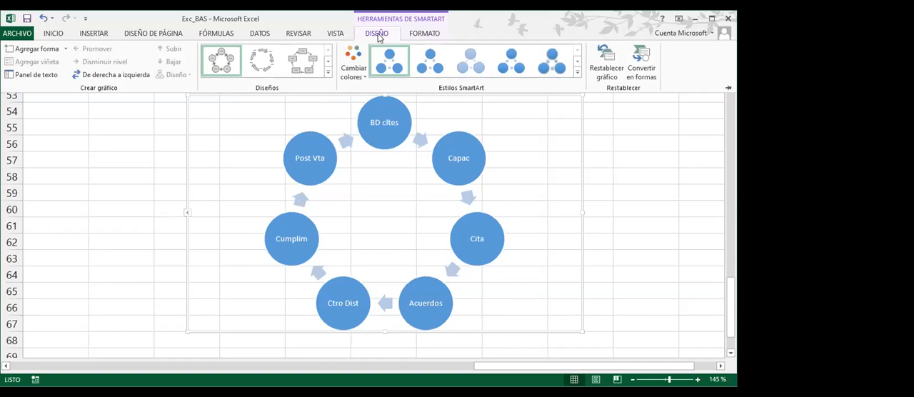
pyautogui.click(359, 77)
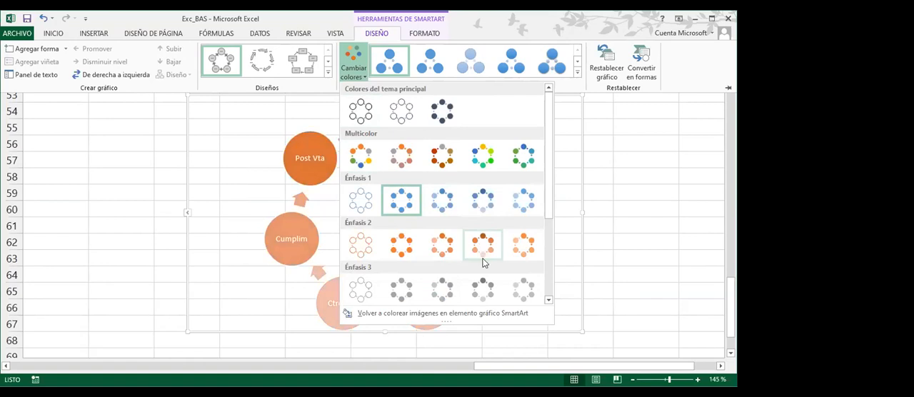
pyautogui.scroll(-2, 482, 262)
pyautogui.scroll(2, 483, 272)
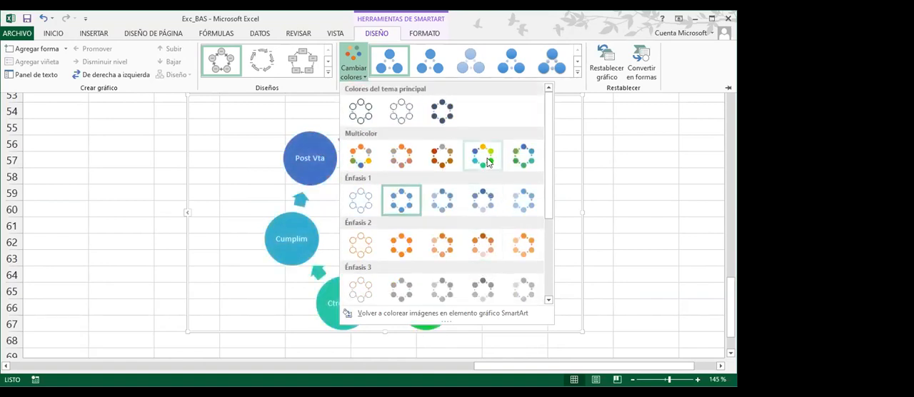
pyautogui.click(369, 155)
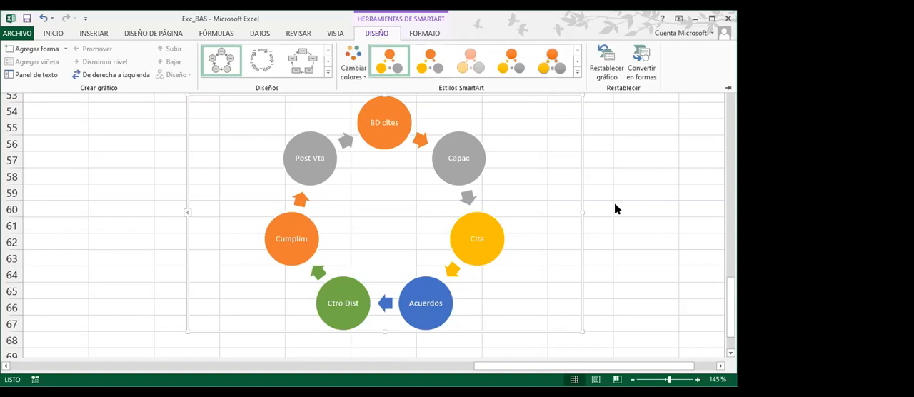
# Fill the Capac circle with the standard red color
pyautogui.click(473, 178)
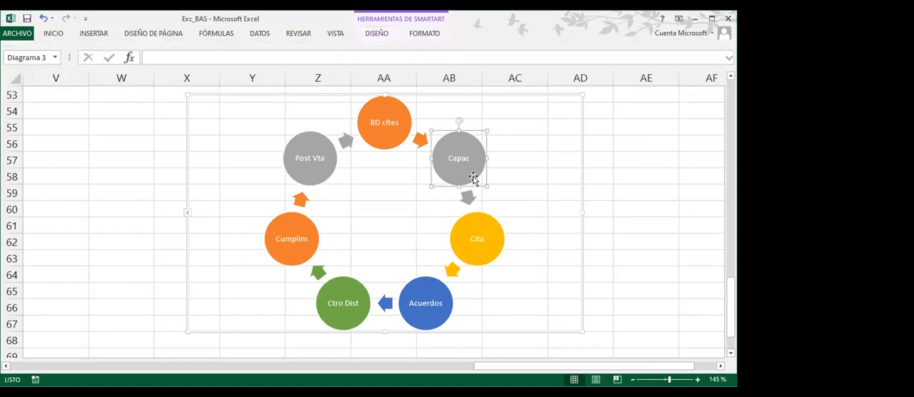
pyautogui.click(424, 38)
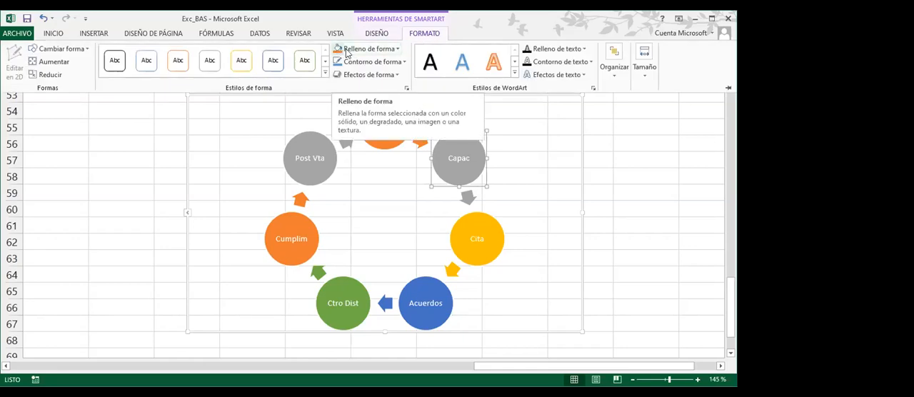
pyautogui.click(398, 51)
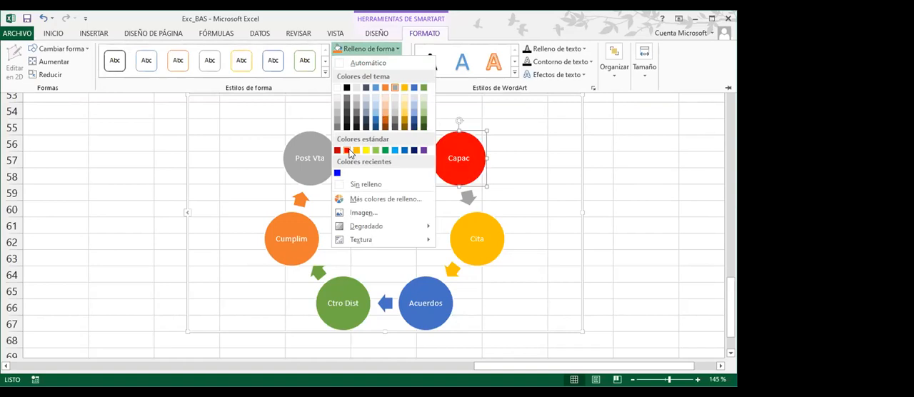
pyautogui.click(347, 151)
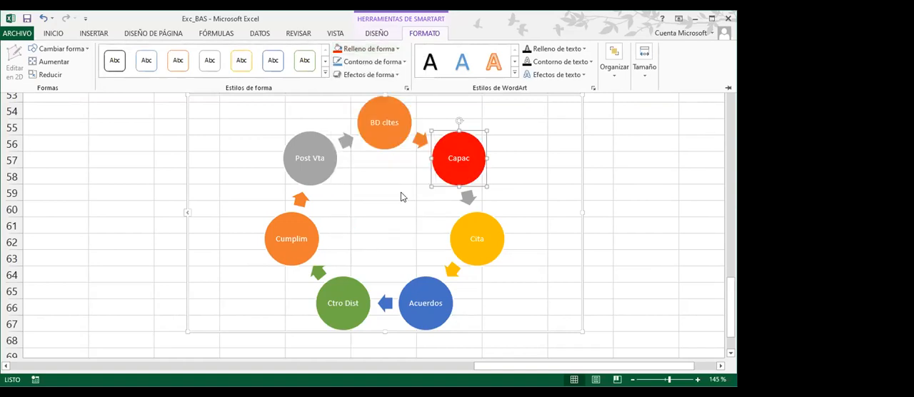
# Fill the Post Vta circle with the standard dark blue color
pyautogui.click(318, 180)
pyautogui.click(318, 179)
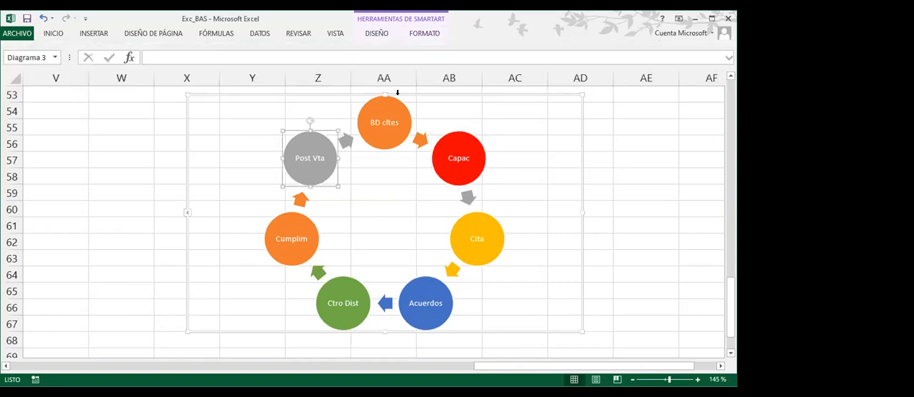
pyautogui.click(423, 34)
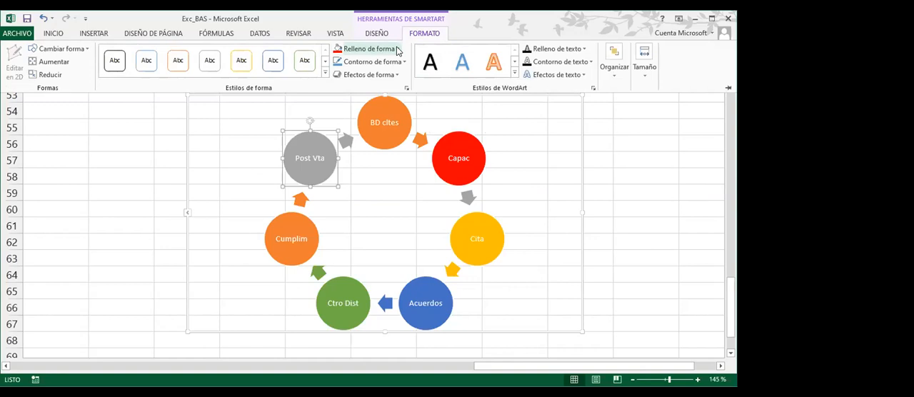
pyautogui.click(397, 50)
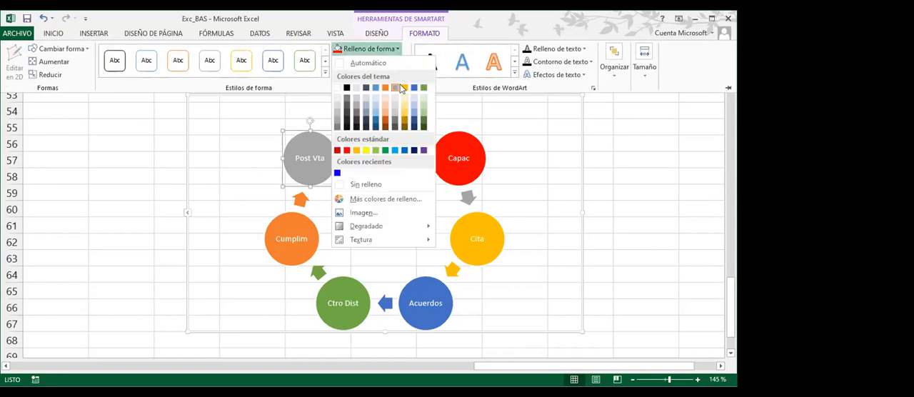
pyautogui.click(415, 150)
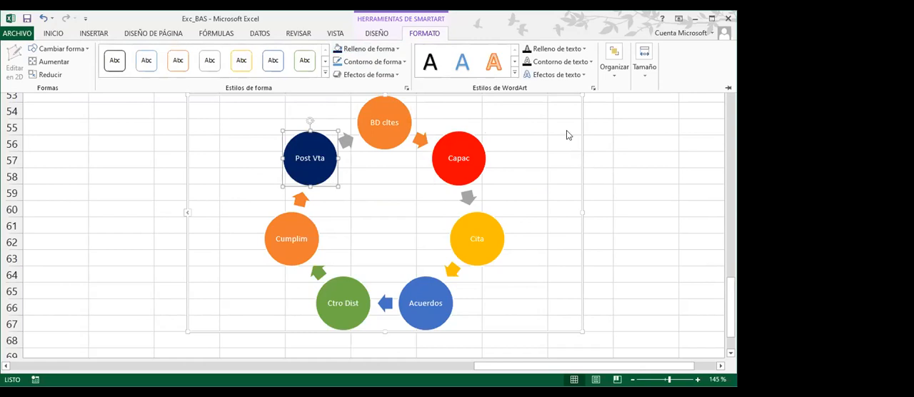
# Select the whole graphic, apply the glossy SmartArt style that keeps the circles facing front, and deselect the graphic
pyautogui.click(564, 109)
pyautogui.click(564, 108)
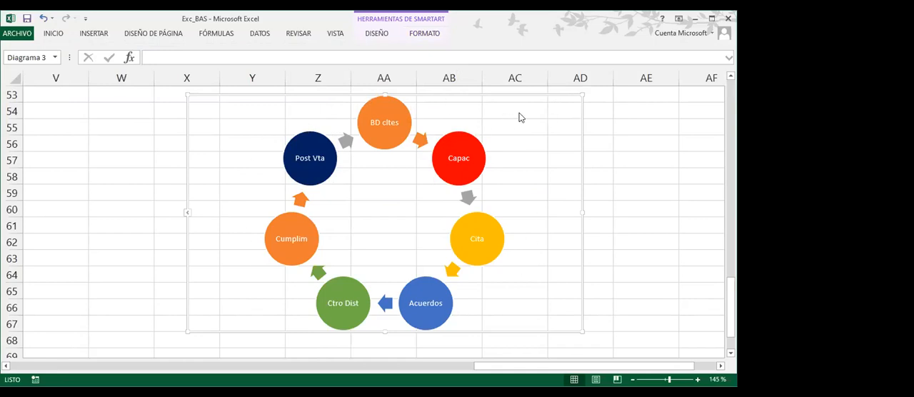
pyautogui.click(379, 34)
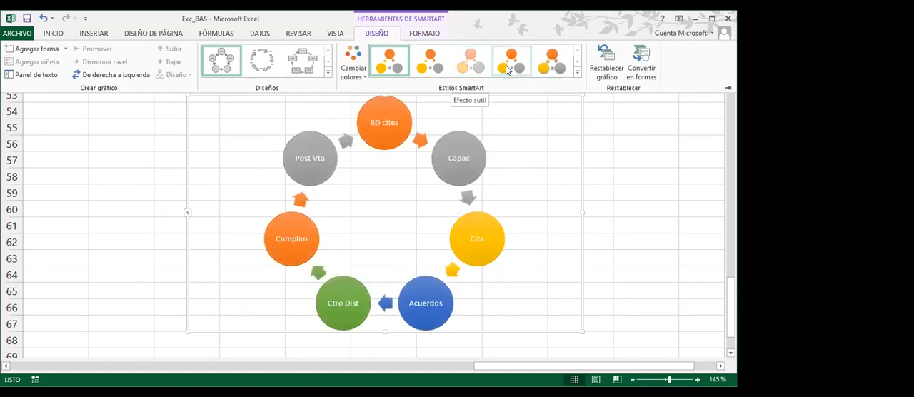
pyautogui.click(577, 63)
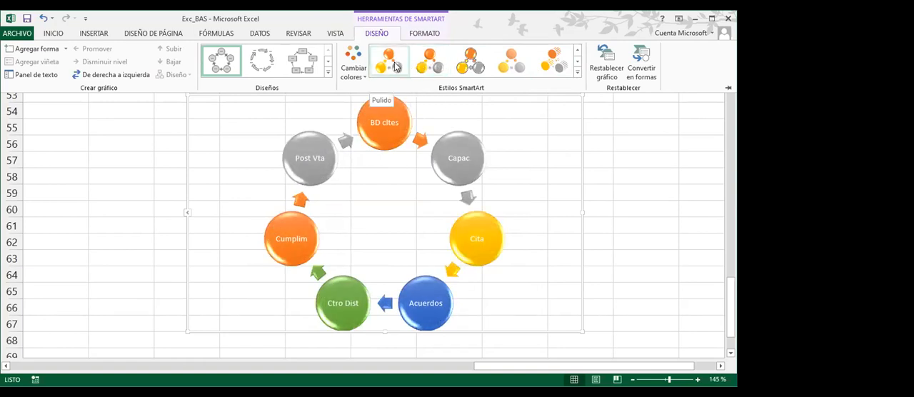
pyautogui.click(577, 63)
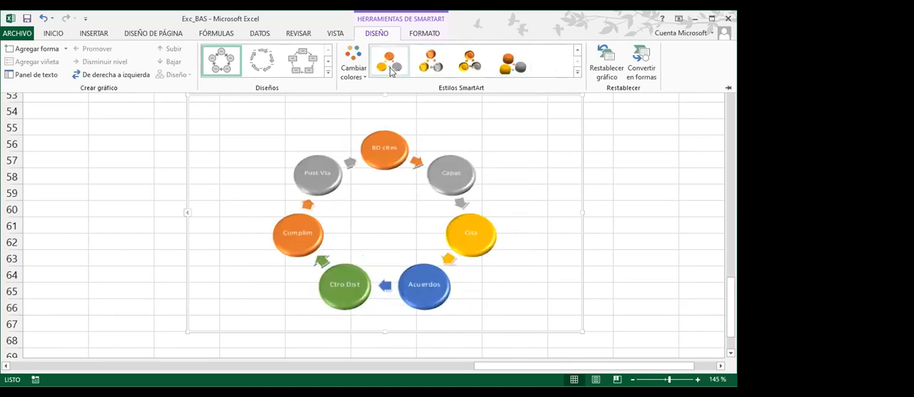
pyautogui.click(577, 50)
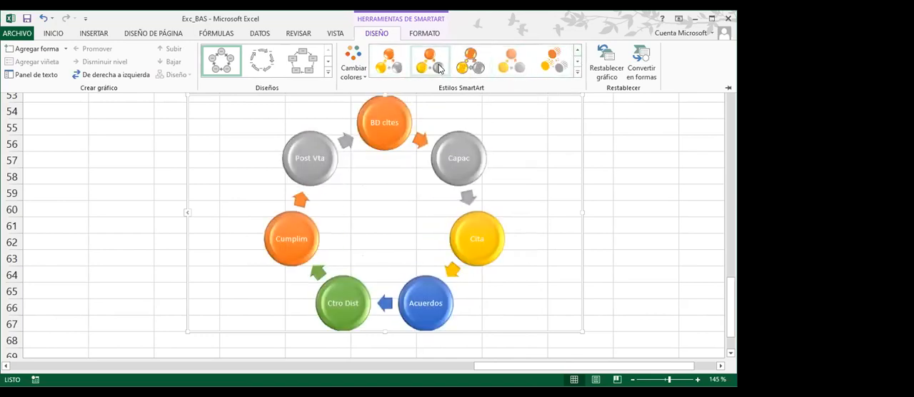
pyautogui.click(398, 67)
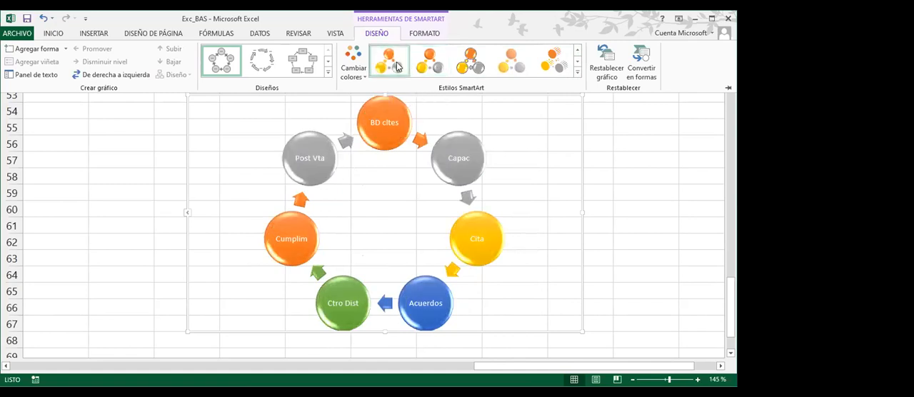
pyautogui.click(626, 194)
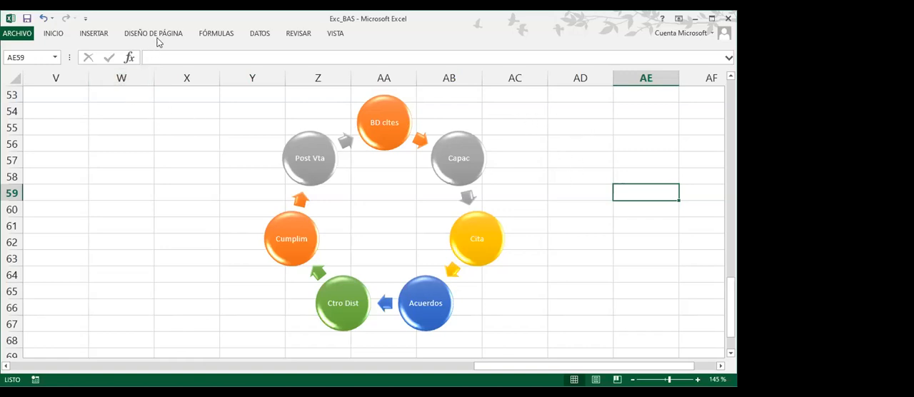
# Hide the worksheet gridlines, show them again, and leave them hidden
pyautogui.click(162, 33)
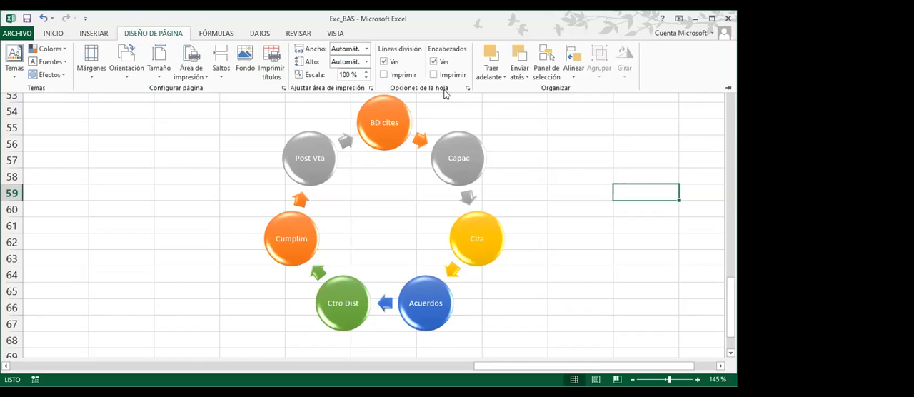
pyautogui.click(395, 64)
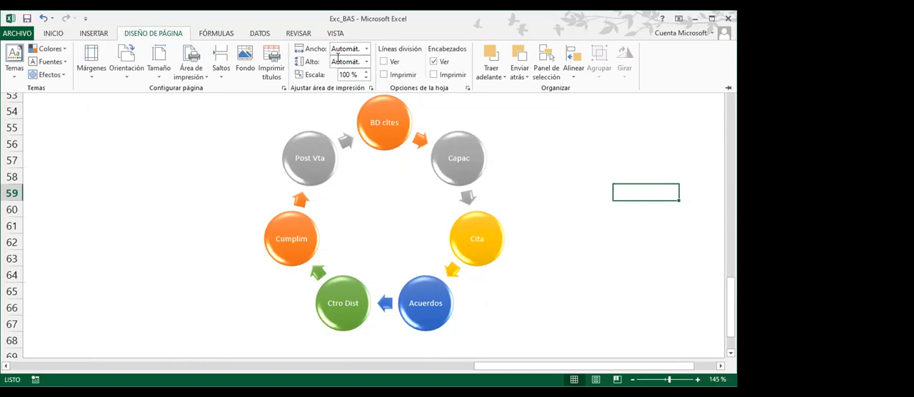
pyautogui.click(335, 34)
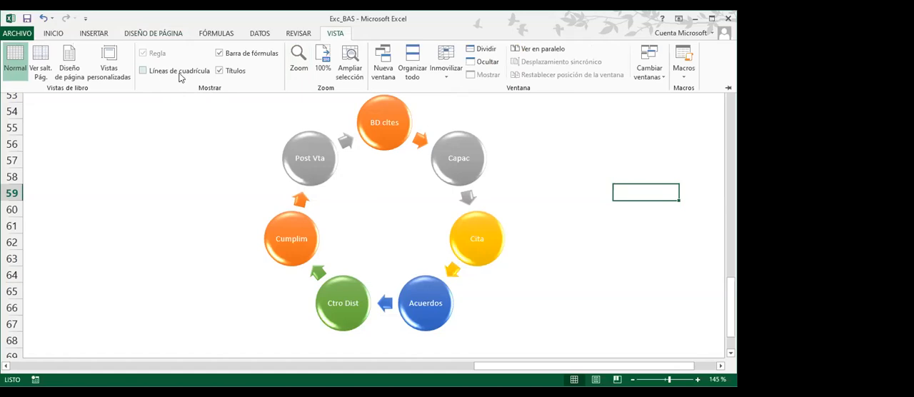
pyautogui.click(143, 71)
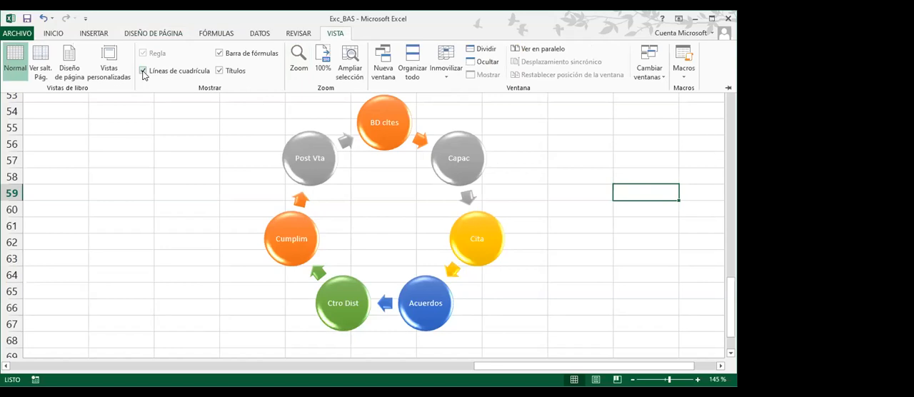
pyautogui.click(143, 71)
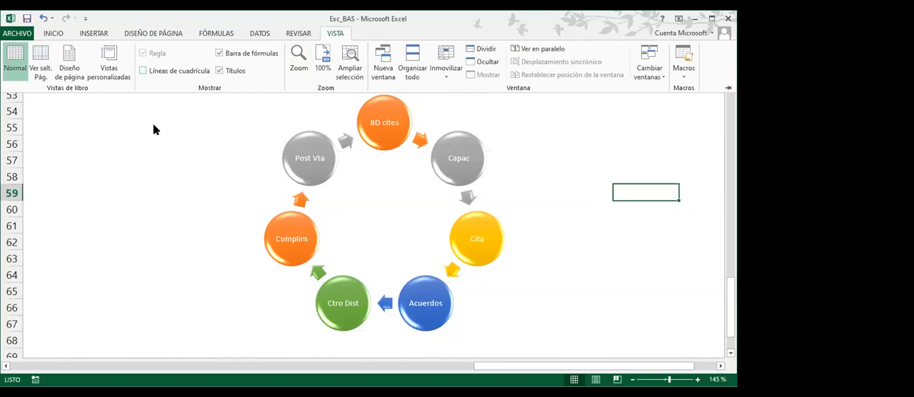
pyautogui.click(153, 126)
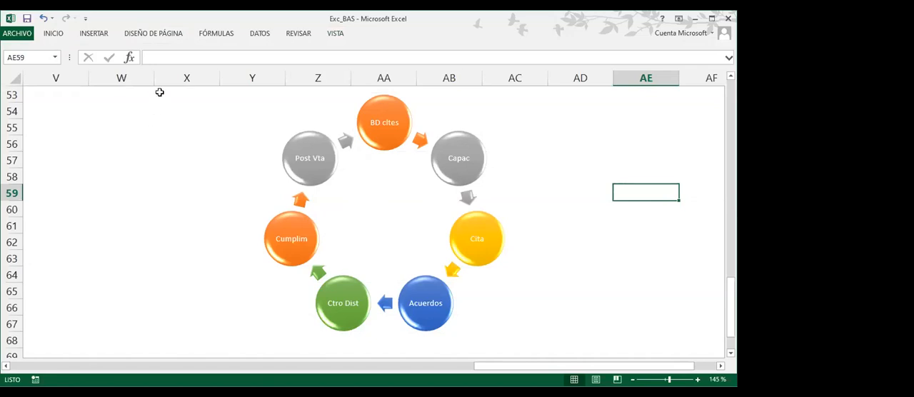
pyautogui.click(172, 37)
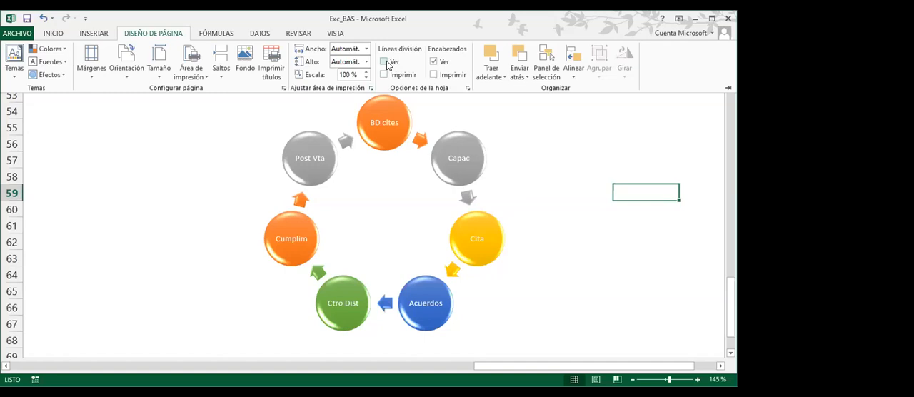
pyautogui.click(335, 34)
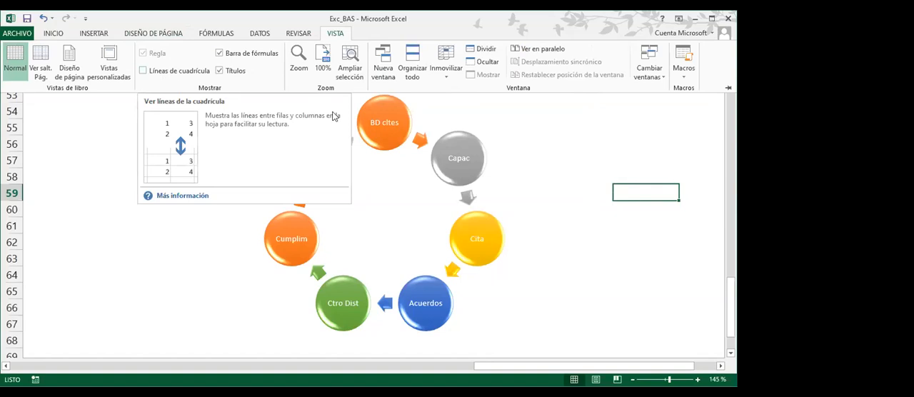
pyautogui.click(681, 293)
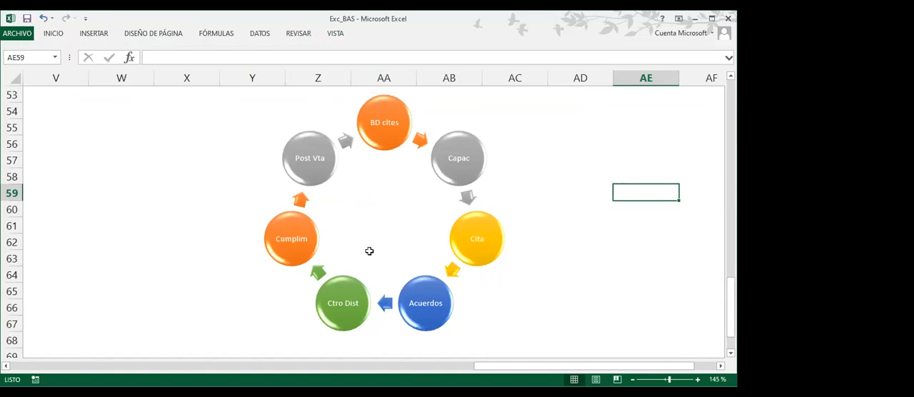
# Try all borders on the cell range W55:X61 and undo them
pyautogui.moveTo(120, 121); pyautogui.dragTo(176, 222)
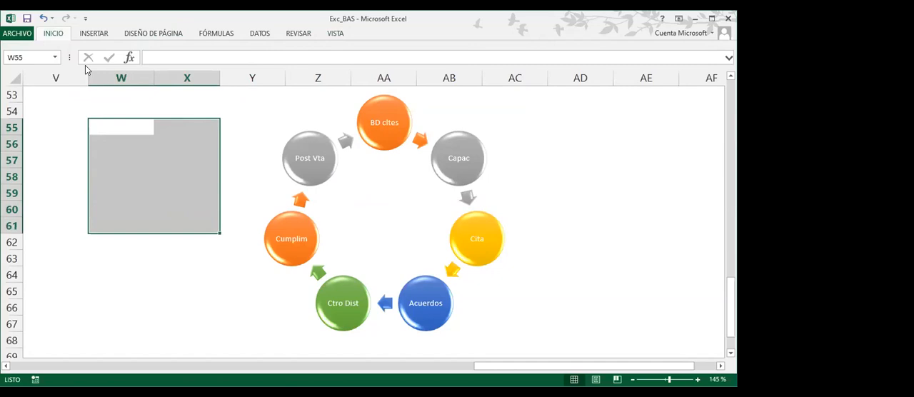
pyautogui.click(62, 36)
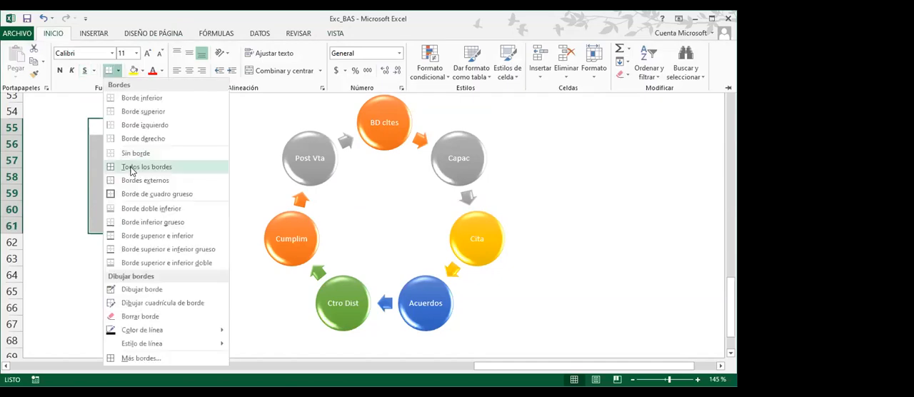
pyautogui.click(130, 169)
pyautogui.click(582, 225)
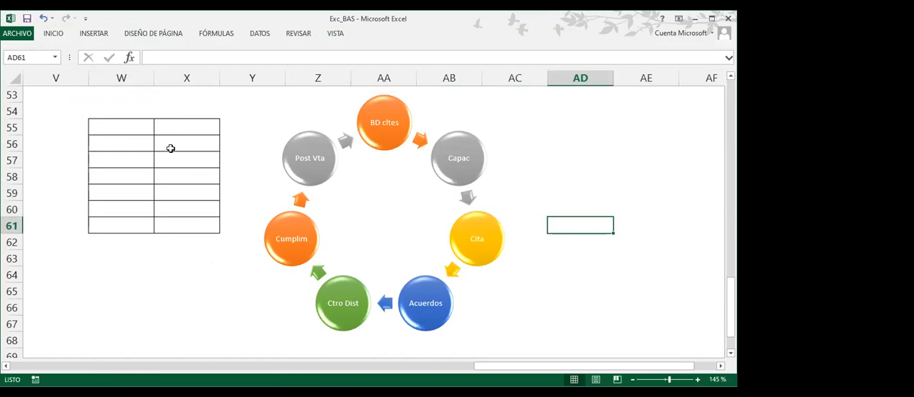
pyautogui.hotkey('ctrl', 'z')
pyautogui.click(601, 253)
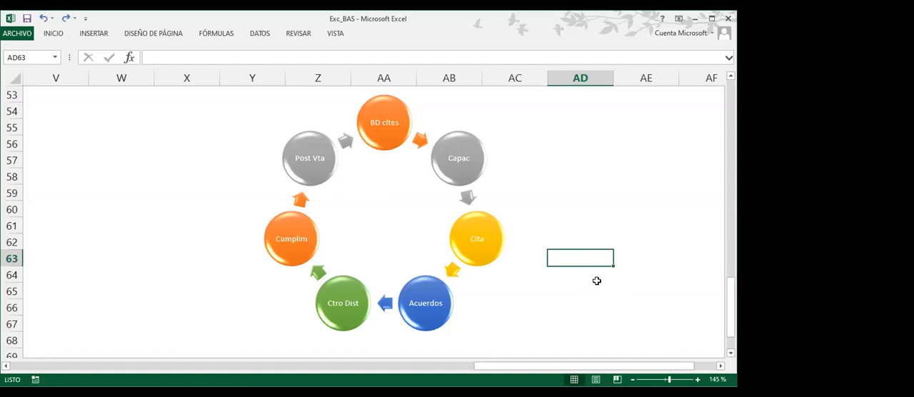
# Draw an ellipse in the blank area beyond the cycle graphic, in column AE across rows 54 to 57, and adjust it to a circle
pyautogui.click(95, 33)
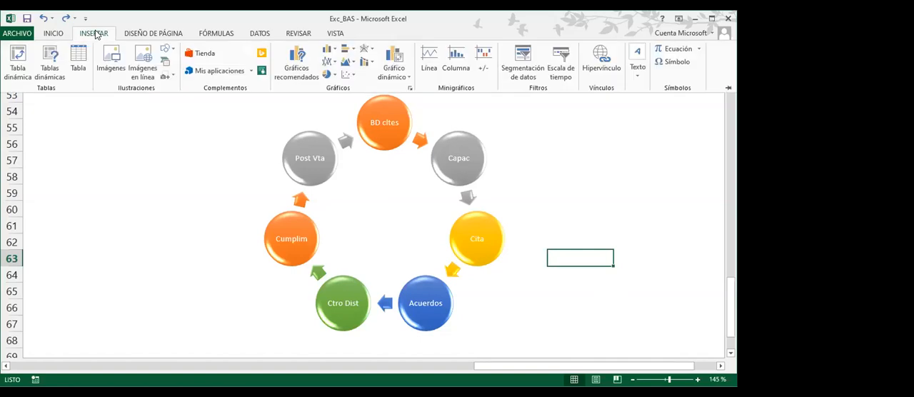
pyautogui.click(169, 51)
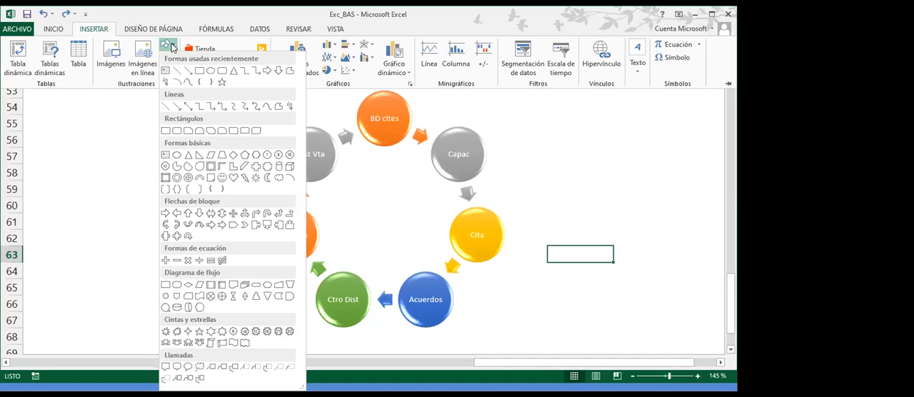
pyautogui.click(719, 363)
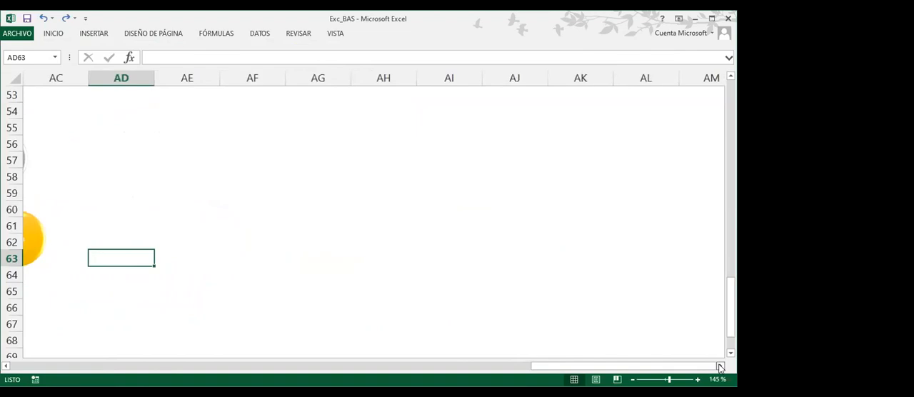
pyautogui.click(95, 34)
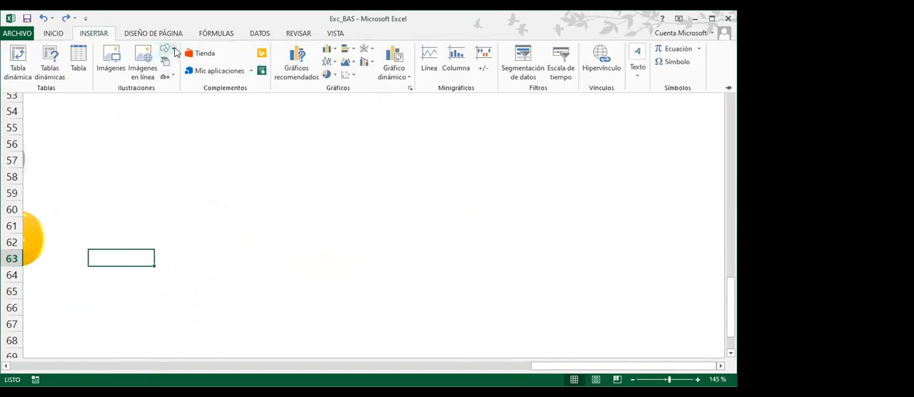
pyautogui.click(174, 51)
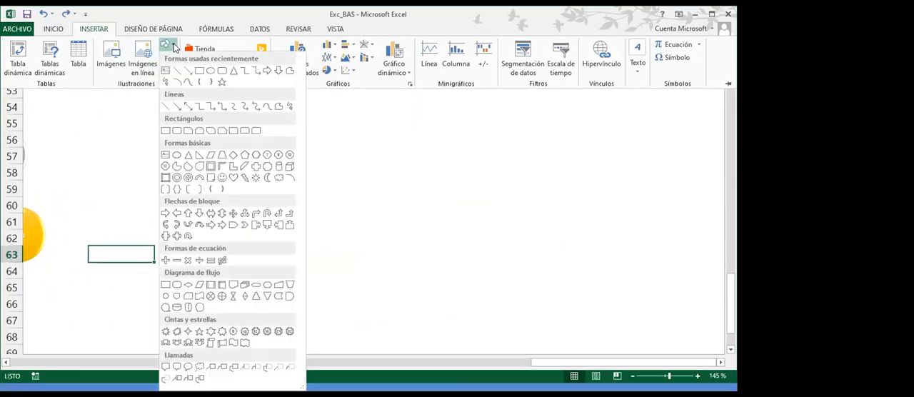
pyautogui.click(212, 73)
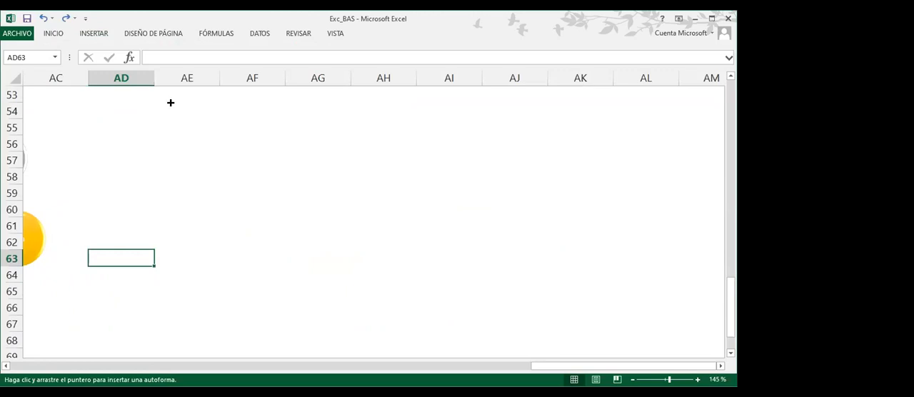
pyautogui.moveTo(170, 103)
pyautogui.mouseDown()
pyautogui.moveTo(176, 224)
pyautogui.moveTo(184, 117)
pyautogui.moveTo(304, 117)
pyautogui.moveTo(346, 124)
pyautogui.moveTo(245, 183)
pyautogui.moveTo(241, 219)
pyautogui.moveTo(396, 255)
pyautogui.moveTo(322, 178)
pyautogui.moveTo(206, 158)
pyautogui.moveTo(222, 151)
pyautogui.mouseUp()
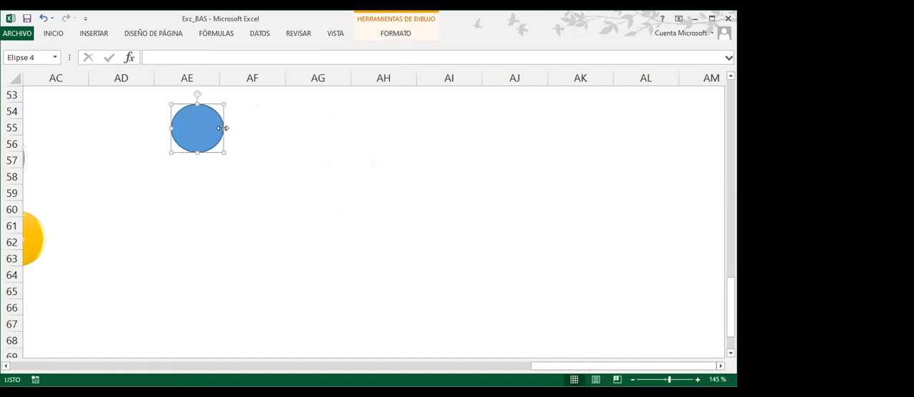
pyautogui.moveTo(223, 128)
pyautogui.mouseDown()
pyautogui.moveTo(243, 129)
pyautogui.moveTo(231, 130)
pyautogui.mouseUp()
pyautogui.moveTo(201, 151); pyautogui.dragTo(222, 154)
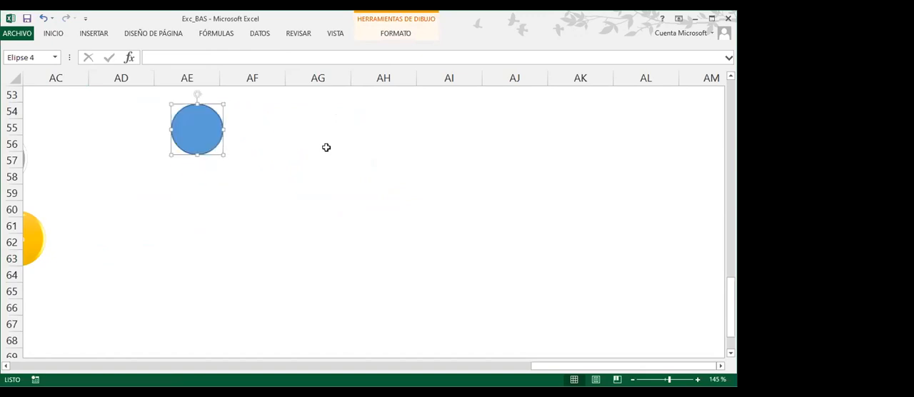
# Draw a right block arrow beside the circle, across columns AG and AH and rows 55 to 58
pyautogui.click(94, 33)
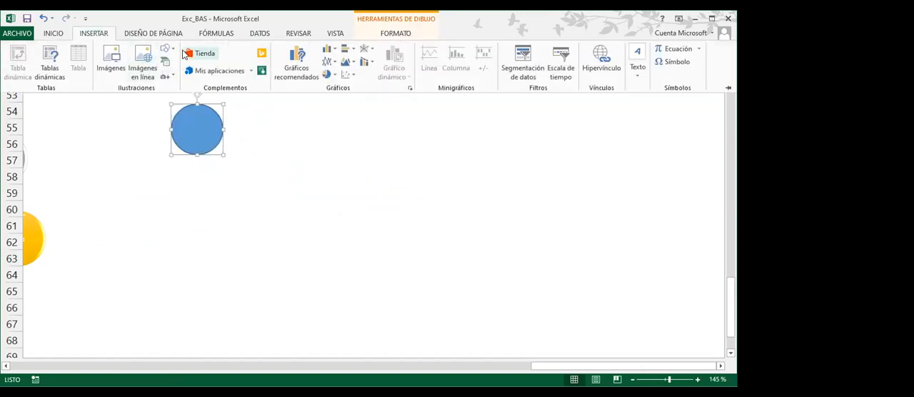
pyautogui.click(169, 50)
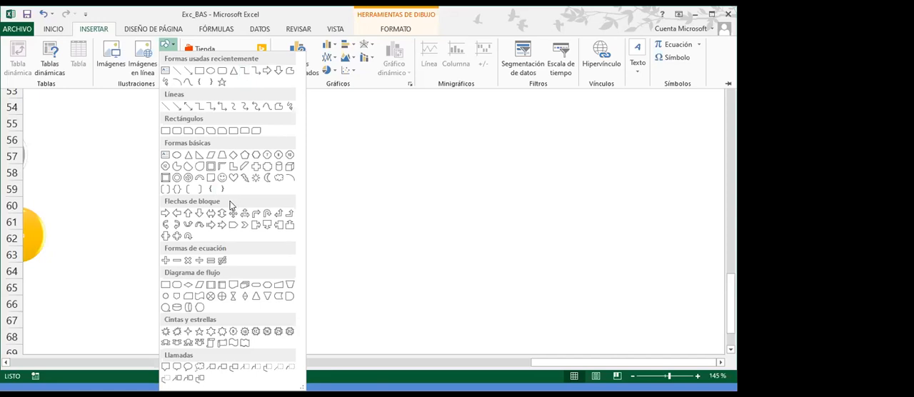
pyautogui.click(265, 69)
pyautogui.moveTo(307, 109); pyautogui.dragTo(371, 167)
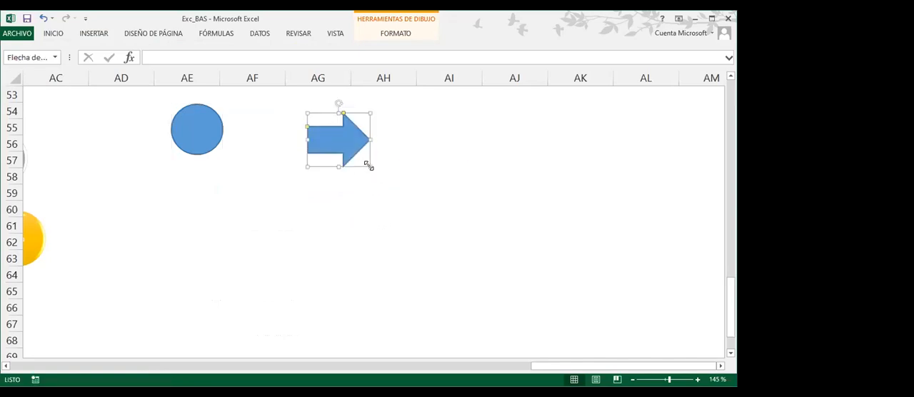
# Draw a large four-way arrow callout across columns AI to AL, shift it slightly up toward the block arrow, and deselect it
pyautogui.click(94, 34)
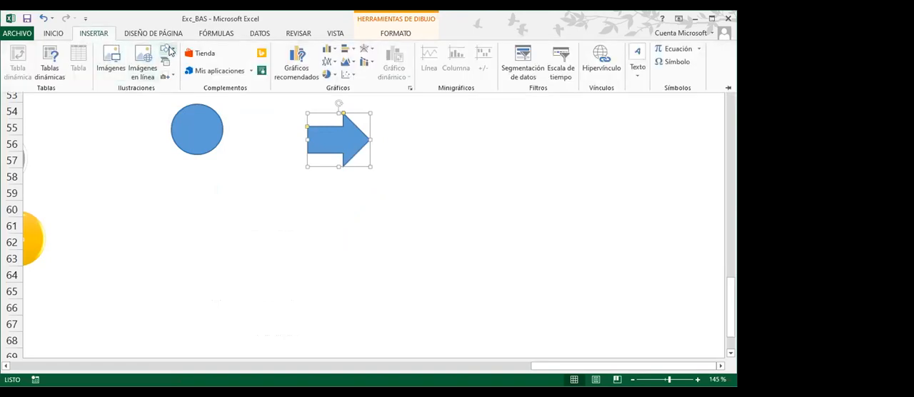
pyautogui.click(170, 50)
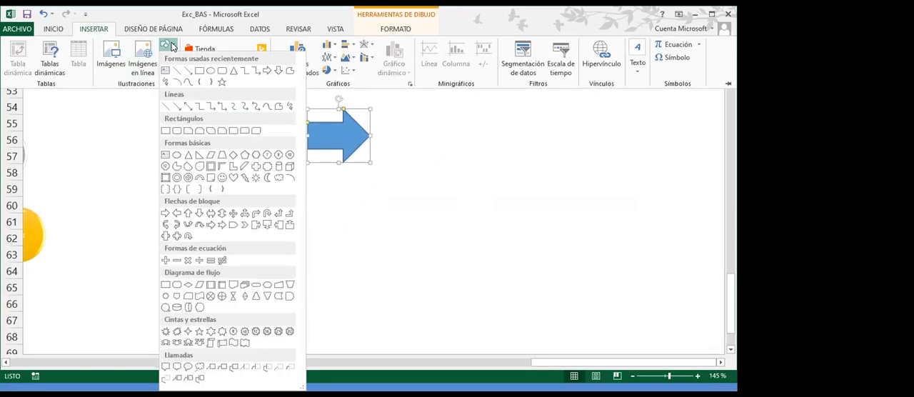
pyautogui.click(177, 236)
pyautogui.moveTo(495, 115); pyautogui.dragTo(637, 242)
pyautogui.moveTo(585, 197); pyautogui.dragTo(569, 191)
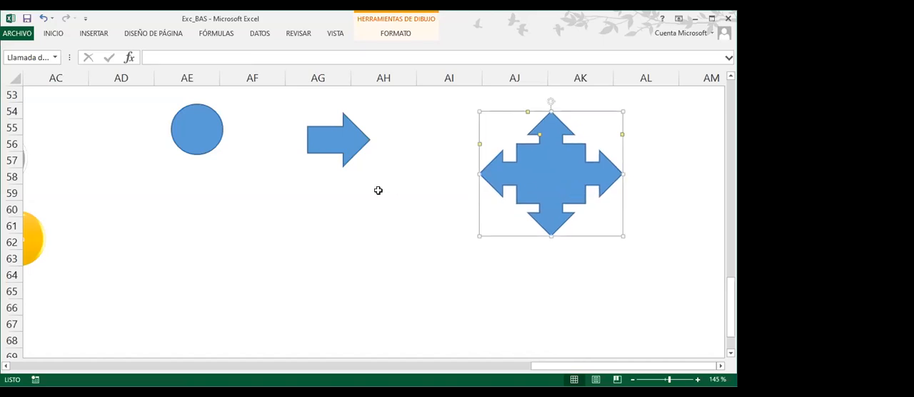
pyautogui.click(378, 190)
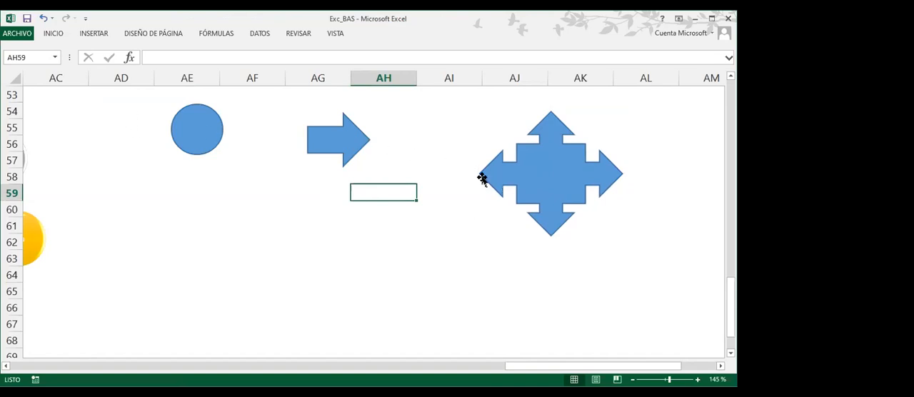
# Select the circle, the block arrow and the four-way arrow callout in turn to examine their handles, and deselect them
pyautogui.click(206, 152)
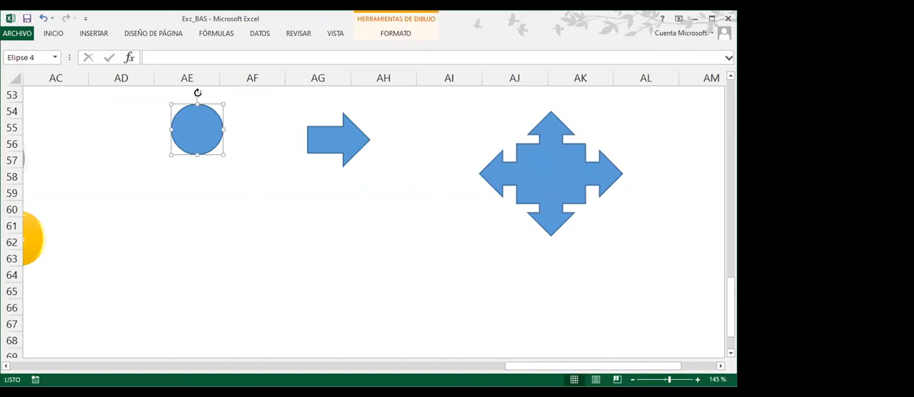
pyautogui.click(333, 153)
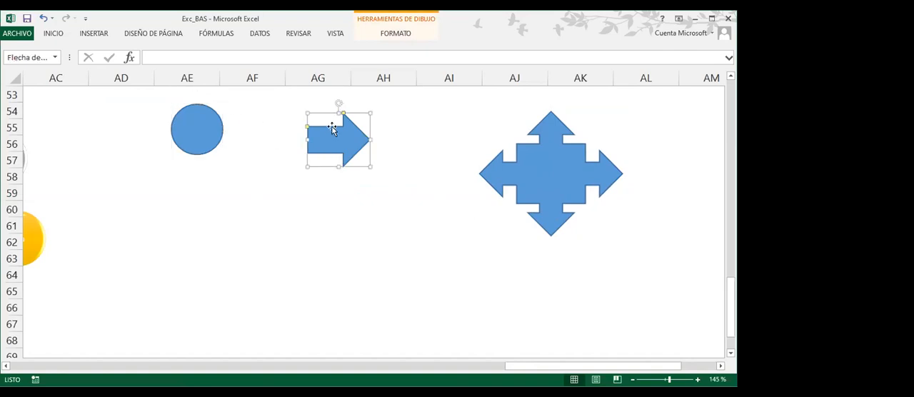
pyautogui.click(507, 173)
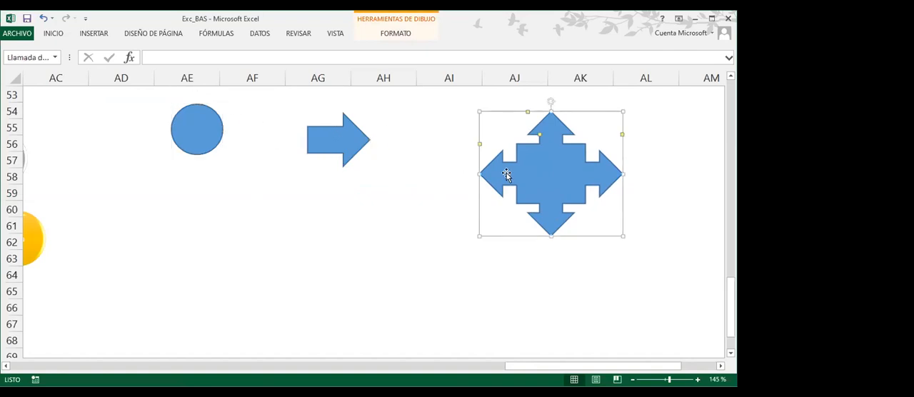
pyautogui.click(304, 216)
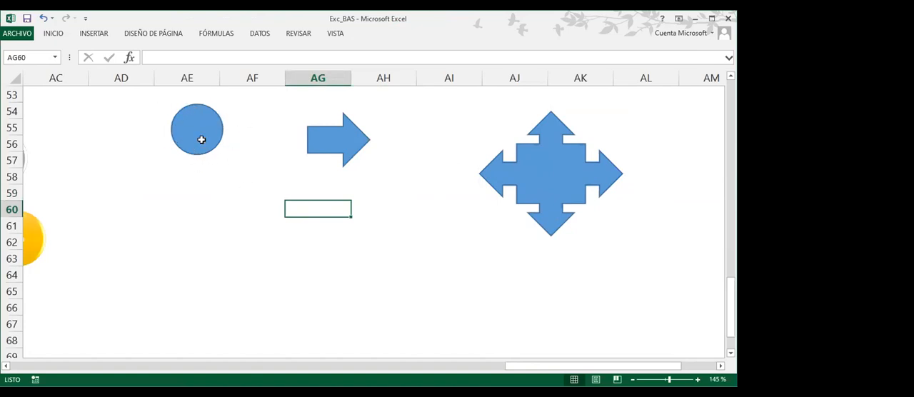
# Rotate the block arrow in columns AG and AH slightly clockwise, and try the rotation handle of the four-way arrow callout
pyautogui.click(345, 144)
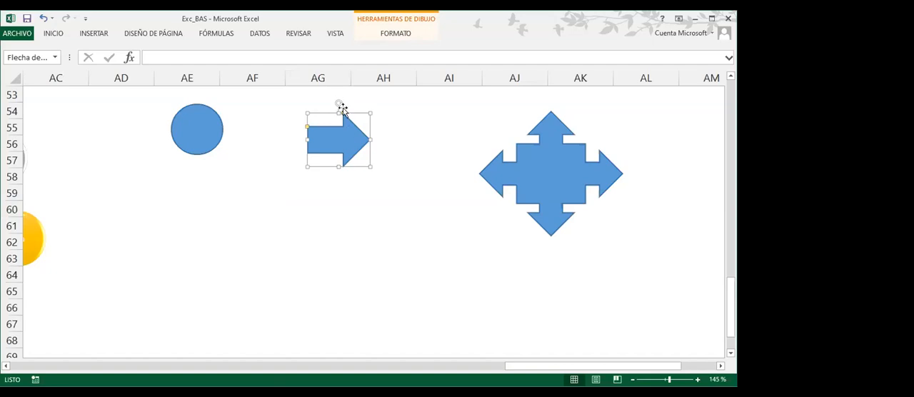
pyautogui.moveTo(339, 102)
pyautogui.mouseDown()
pyautogui.moveTo(317, 102)
pyautogui.moveTo(294, 119)
pyautogui.moveTo(306, 102)
pyautogui.moveTo(372, 112)
pyautogui.moveTo(381, 153)
pyautogui.moveTo(383, 112)
pyautogui.moveTo(306, 104)
pyautogui.moveTo(299, 116)
pyautogui.moveTo(331, 104)
pyautogui.moveTo(345, 113)
pyautogui.mouseUp()
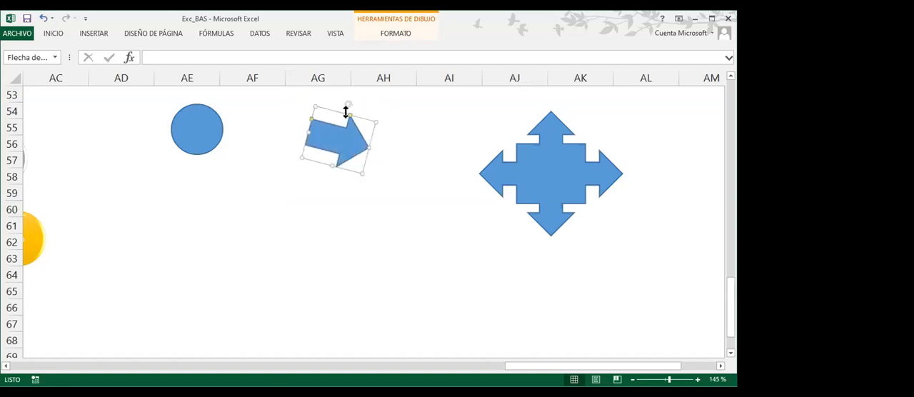
pyautogui.click(586, 157)
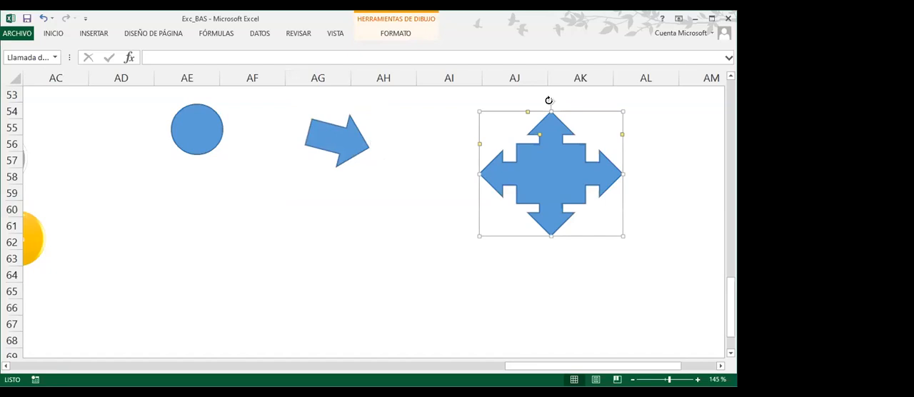
pyautogui.moveTo(537, 102)
pyautogui.mouseDown()
pyautogui.moveTo(511, 122)
pyautogui.moveTo(540, 107)
pyautogui.moveTo(590, 125)
pyautogui.moveTo(552, 110)
pyautogui.moveTo(536, 116)
pyautogui.moveTo(559, 112)
pyautogui.moveTo(584, 124)
pyautogui.moveTo(549, 104)
pyautogui.mouseUp()
# Select the circle, the tilted block arrow and the four-way callout in turn to compare their rotation, sizing and adjustment handles
pyautogui.click(214, 145)
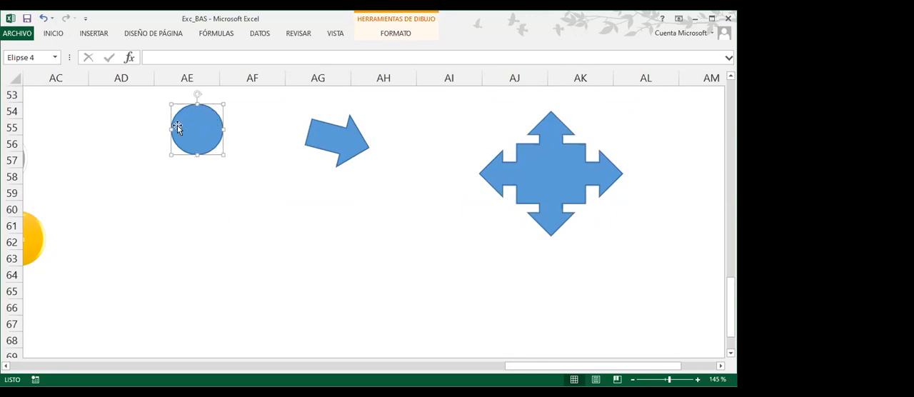
pyautogui.click(337, 151)
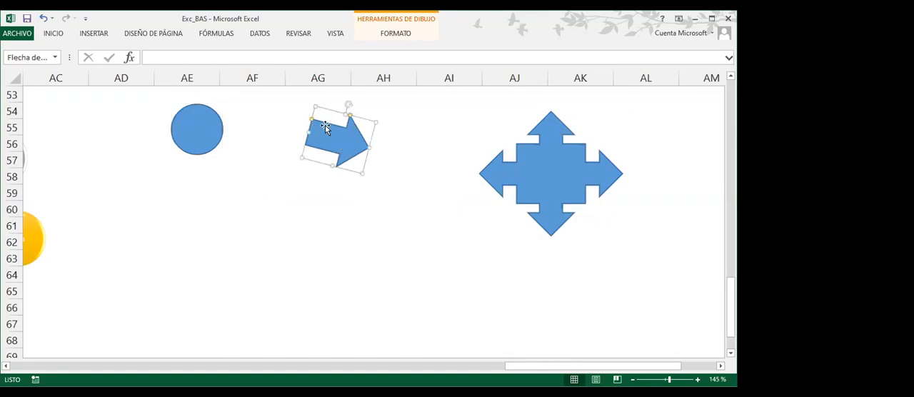
pyautogui.click(500, 160)
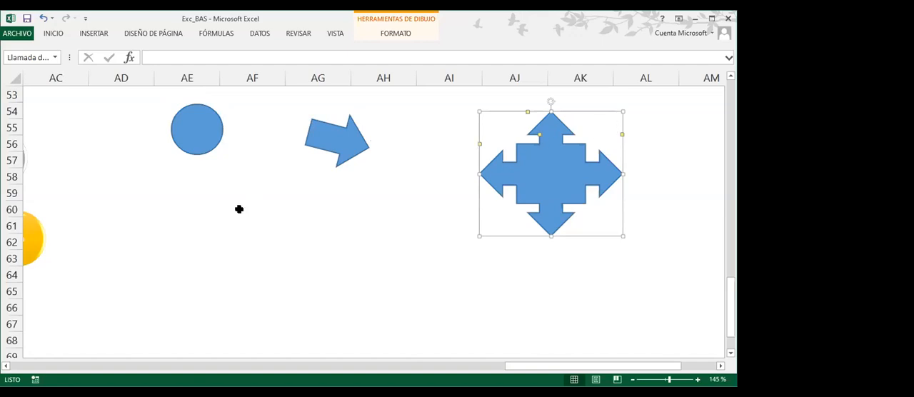
pyautogui.click(208, 174)
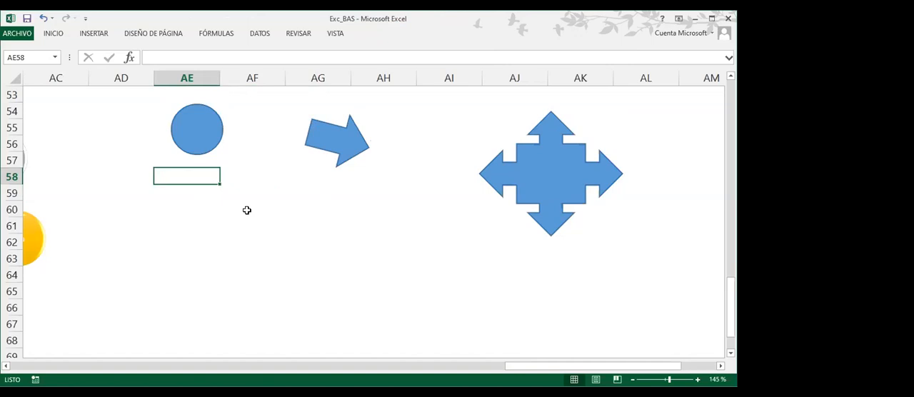
pyautogui.click(182, 151)
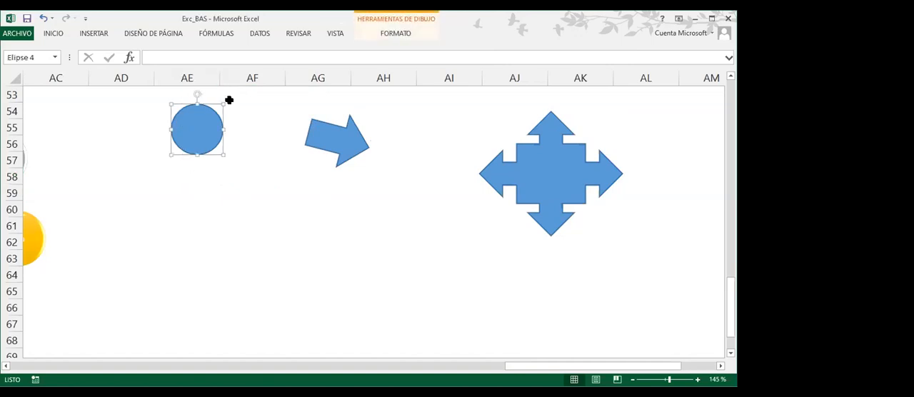
# Rotate the block arrow back to nearly level, make its shaft thinner and shorten its arrowhead slightly
pyautogui.click(318, 148)
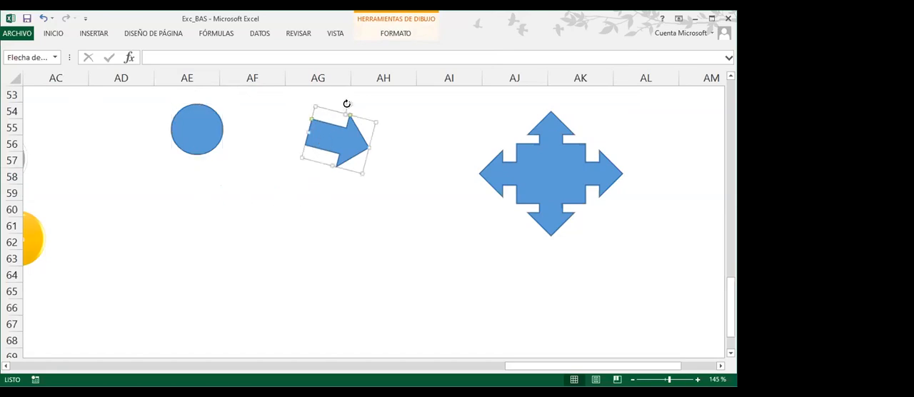
pyautogui.moveTo(347, 103); pyautogui.dragTo(341, 104)
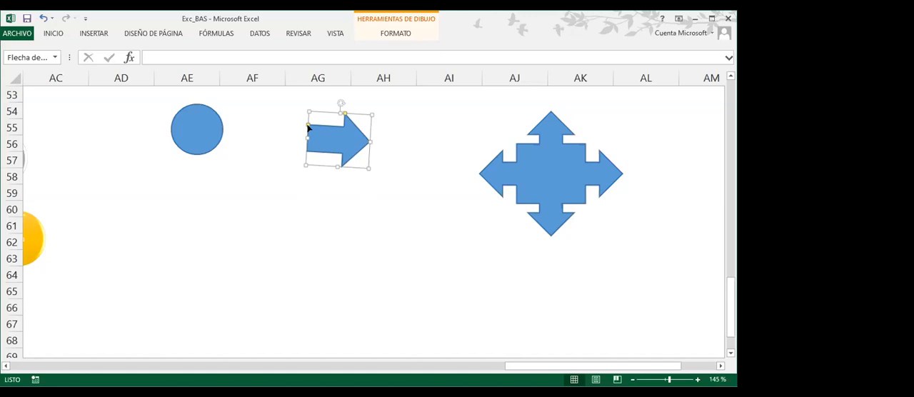
pyautogui.moveTo(309, 126)
pyautogui.mouseDown()
pyautogui.moveTo(309, 137)
pyautogui.moveTo(311, 127)
pyautogui.mouseUp()
pyautogui.moveTo(344, 114)
pyautogui.mouseDown()
pyautogui.moveTo(357, 119)
pyautogui.moveTo(348, 124)
pyautogui.mouseUp()
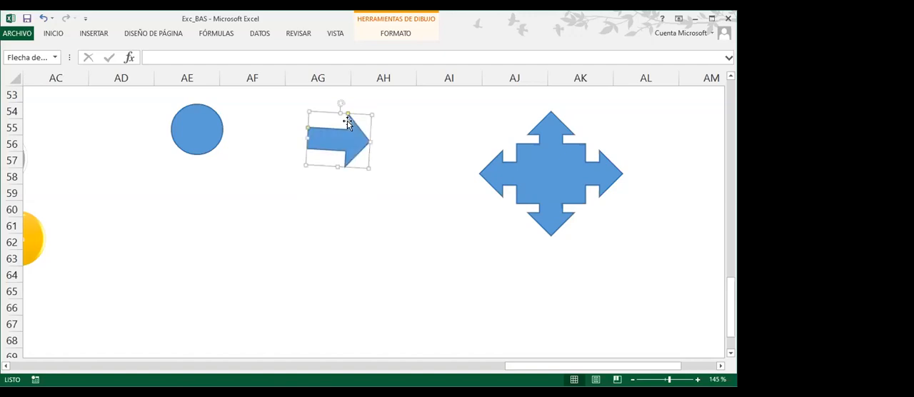
# Reshape the four-way arrow callout with thinner connecting shafts, shorter and wider arrowheads, and a slightly larger central box
pyautogui.click(517, 157)
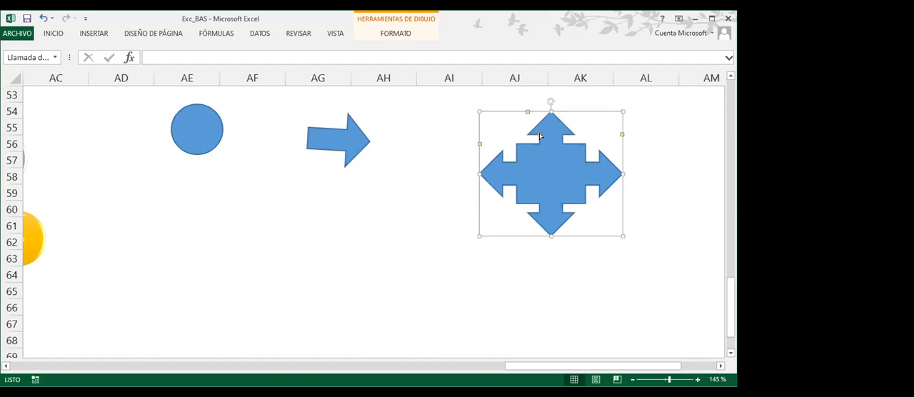
pyautogui.moveTo(540, 134); pyautogui.dragTo(543, 138)
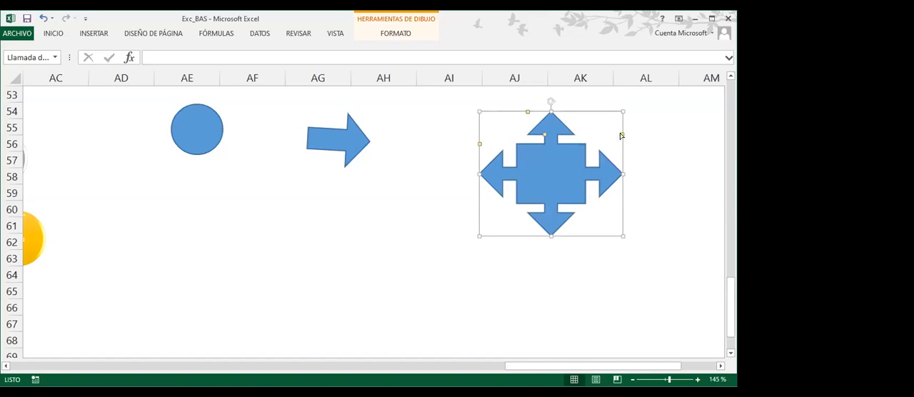
pyautogui.moveTo(621, 136); pyautogui.dragTo(625, 130)
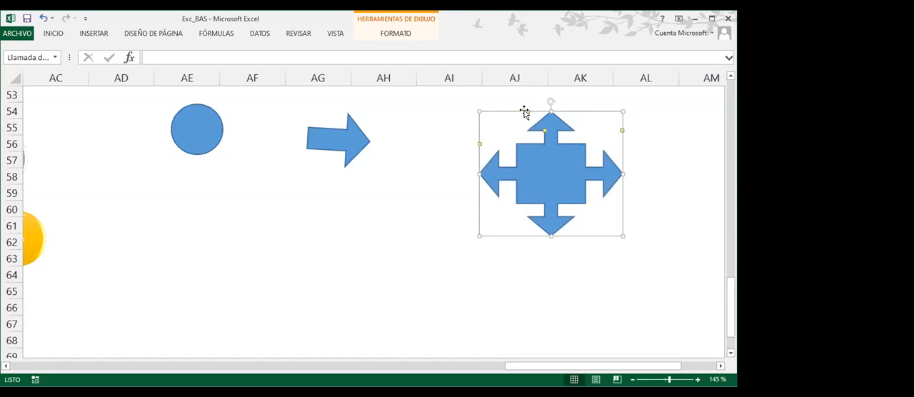
pyautogui.moveTo(529, 113); pyautogui.dragTo(512, 117)
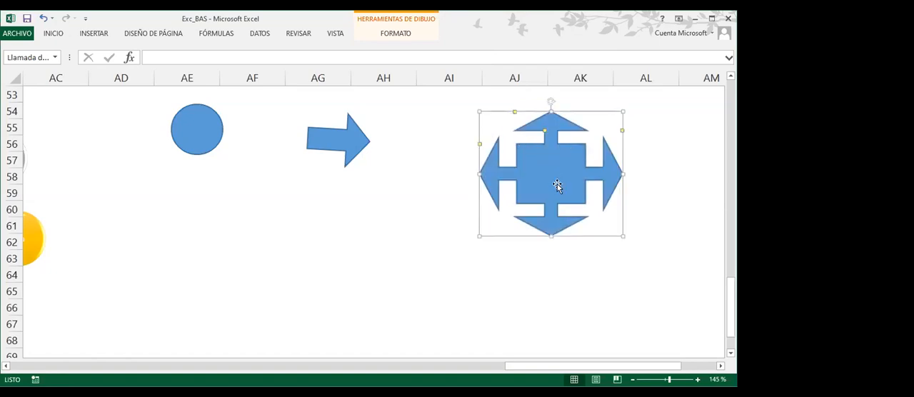
pyautogui.moveTo(479, 146)
pyautogui.mouseDown()
pyautogui.moveTo(490, 143)
pyautogui.moveTo(467, 143)
pyautogui.moveTo(487, 140)
pyautogui.moveTo(494, 152)
pyautogui.moveTo(471, 142)
pyautogui.mouseUp()
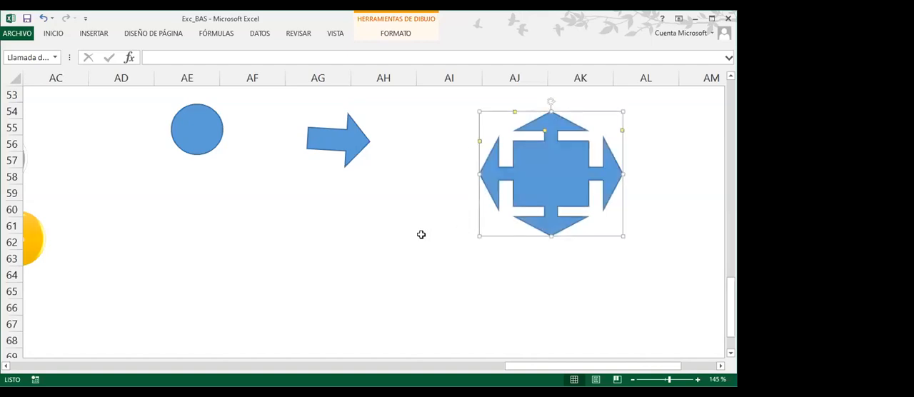
# Fill the circle with the standard red color
pyautogui.click(211, 148)
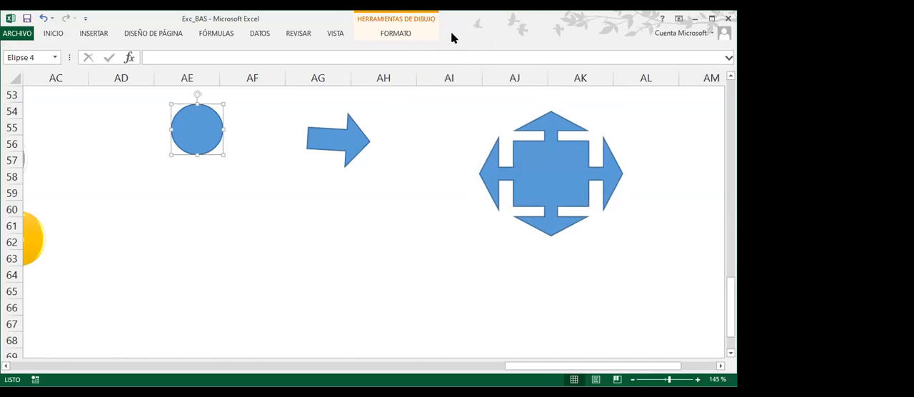
pyautogui.click(396, 35)
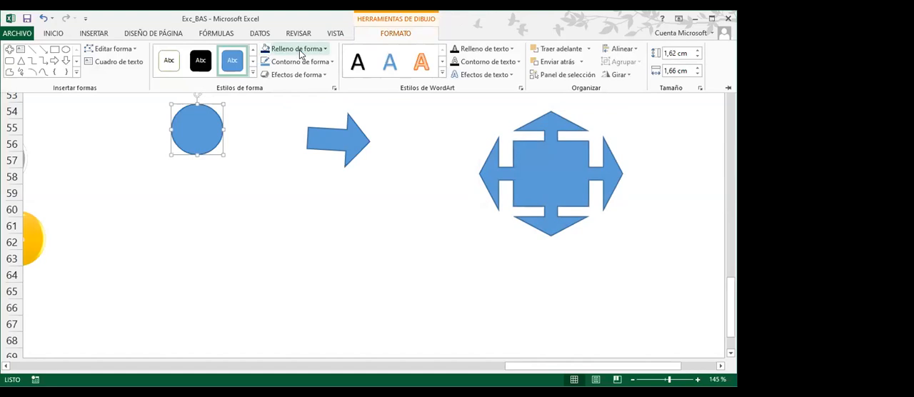
pyautogui.click(325, 51)
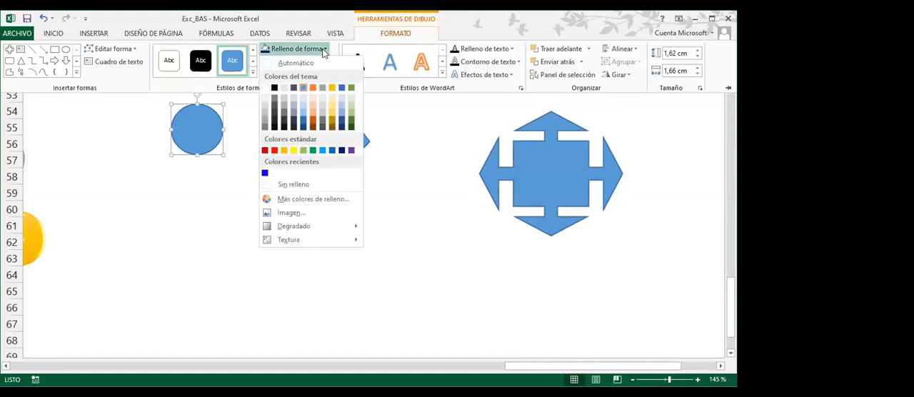
pyautogui.click(275, 151)
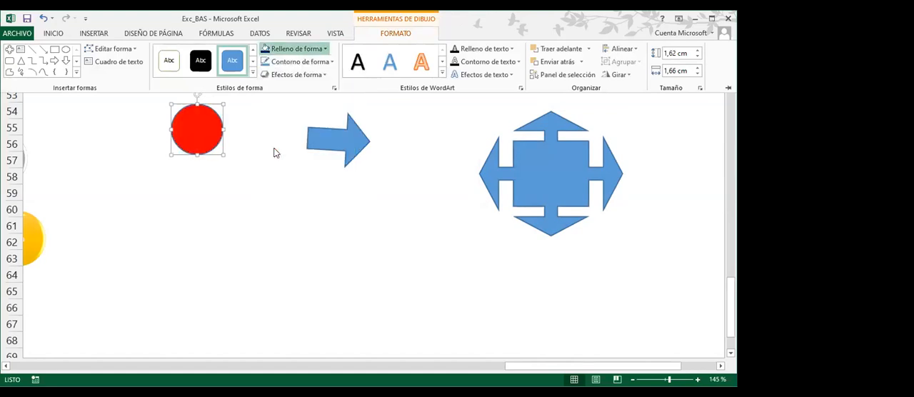
# Fill the block arrow with the standard dark green color
pyautogui.click(316, 148)
pyautogui.click(316, 148)
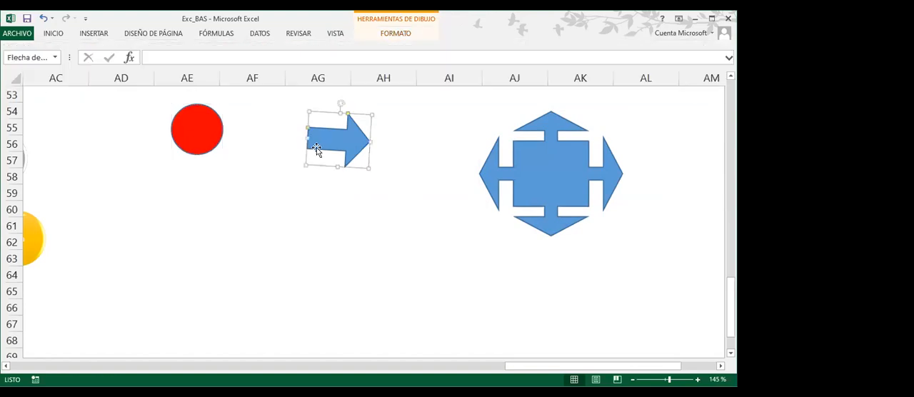
pyautogui.click(399, 32)
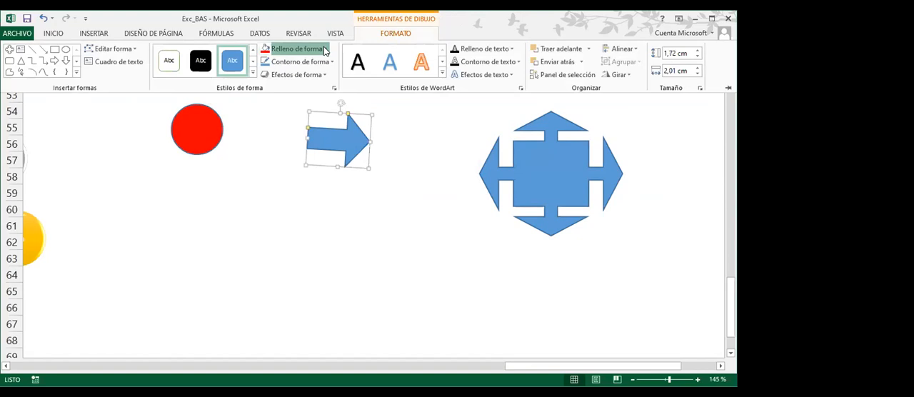
pyautogui.click(324, 49)
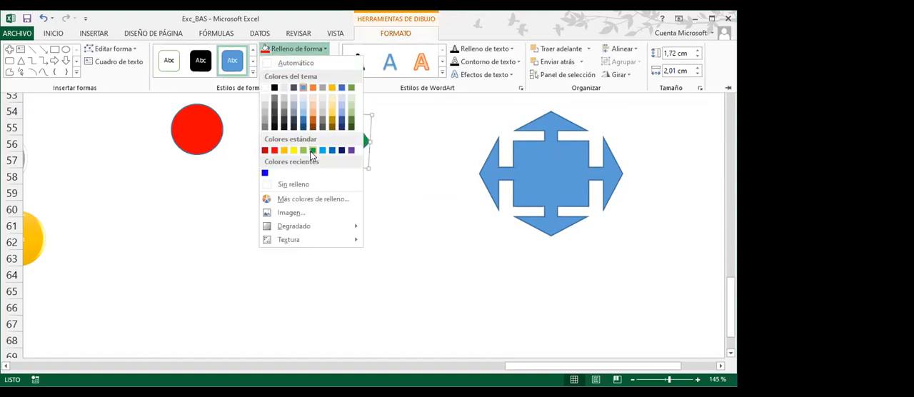
pyautogui.click(312, 150)
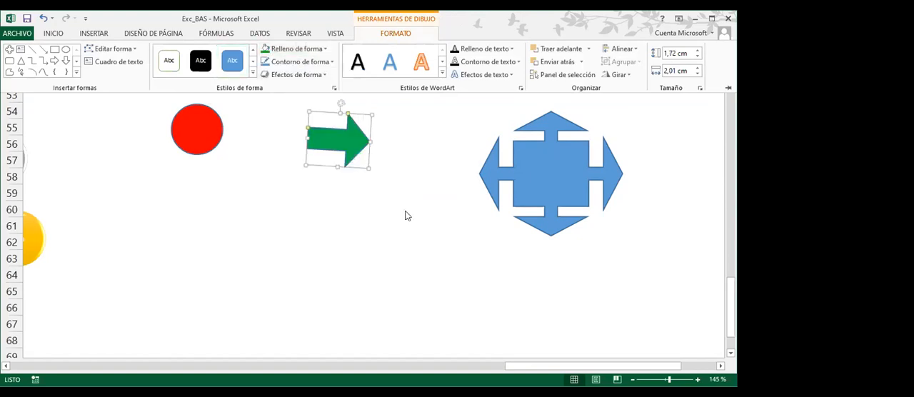
# Move the red circle horizontally away from the block arrow, so it spans columns AC and AD in rows 54 to 57
pyautogui.click(216, 143)
pyautogui.click(396, 33)
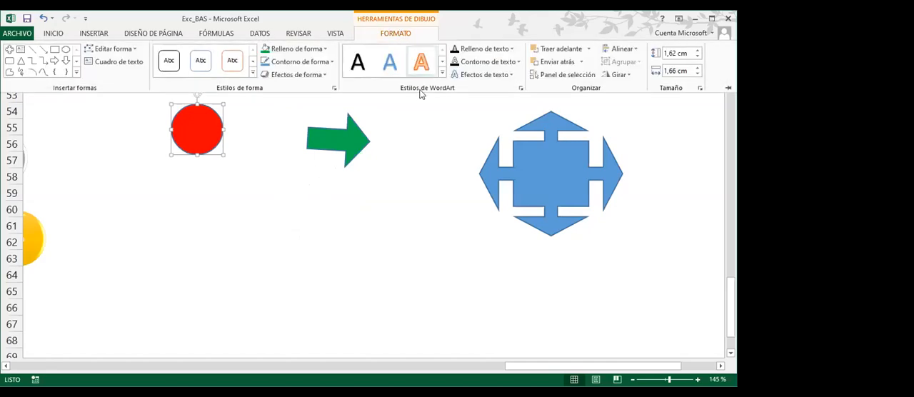
pyautogui.click(214, 144)
pyautogui.moveTo(178, 146); pyautogui.dragTo(74, 146)
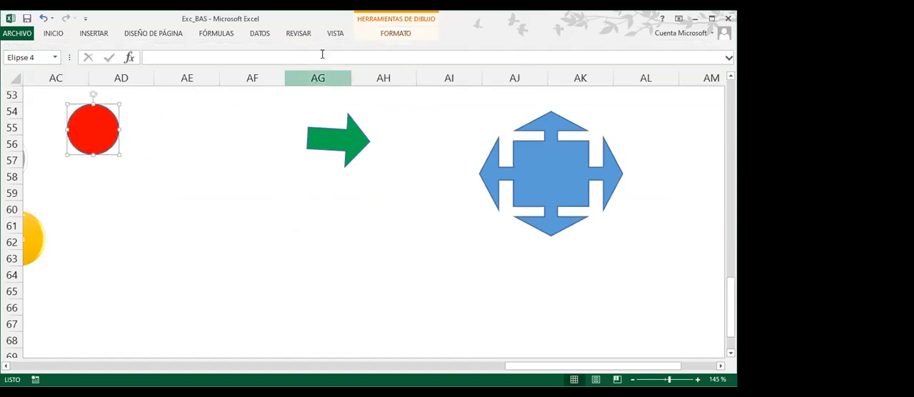
# Apply the third perspective shadow, cast below the shape, to the red circle and deselect it
pyautogui.click(403, 33)
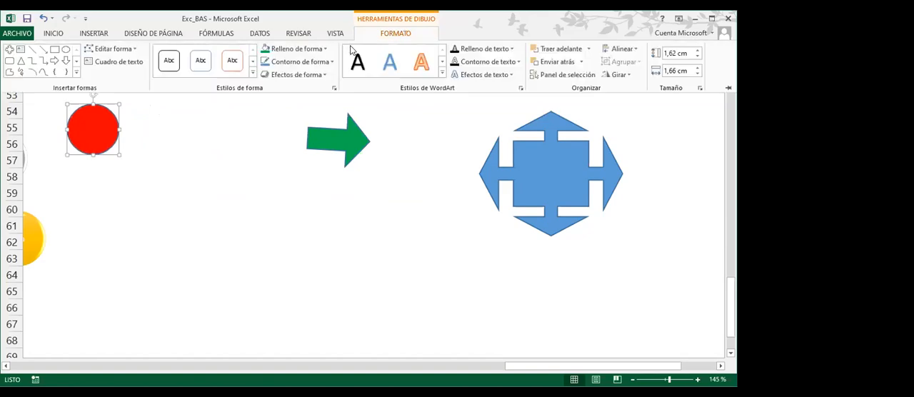
pyautogui.click(323, 76)
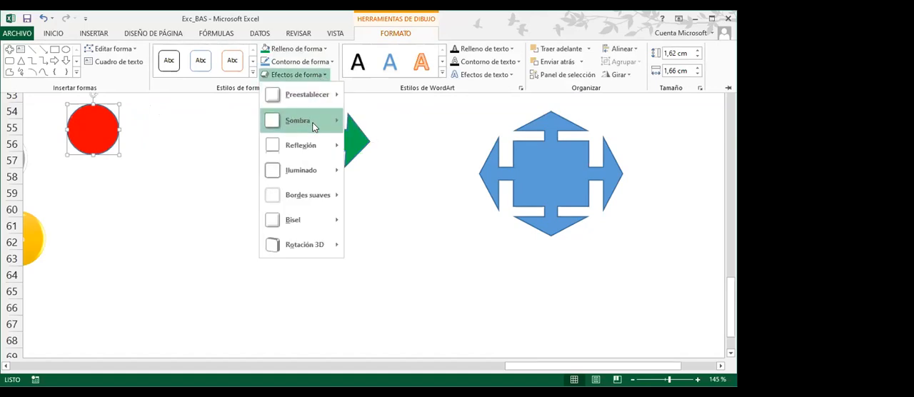
pyautogui.moveTo(312, 127)
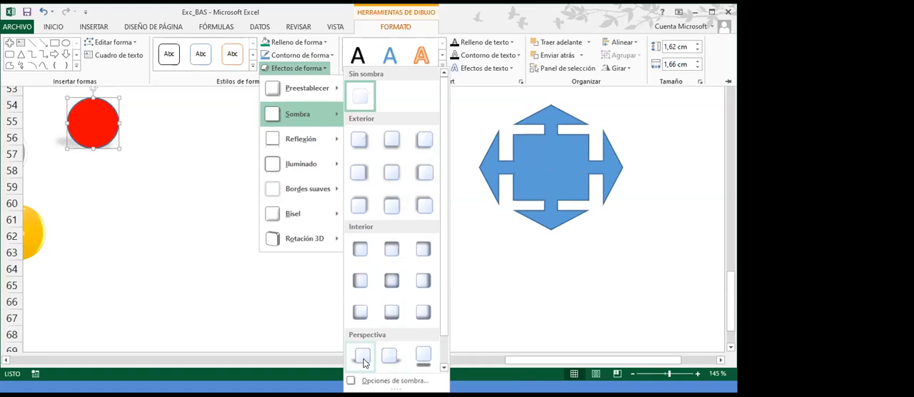
pyautogui.click(423, 361)
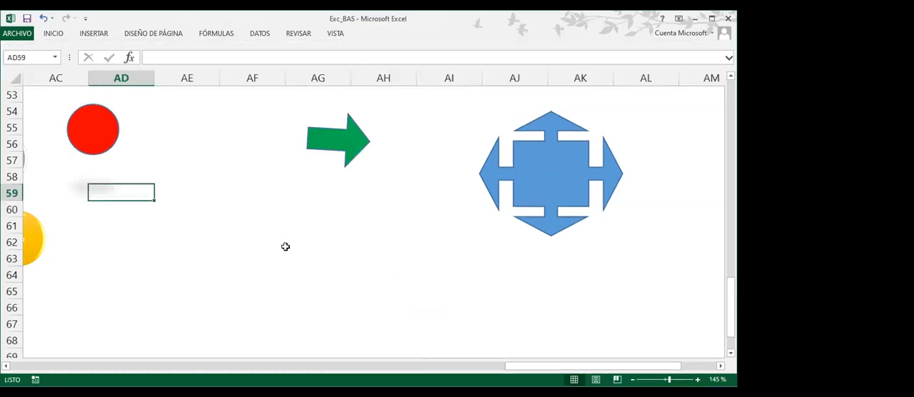
pyautogui.click(287, 242)
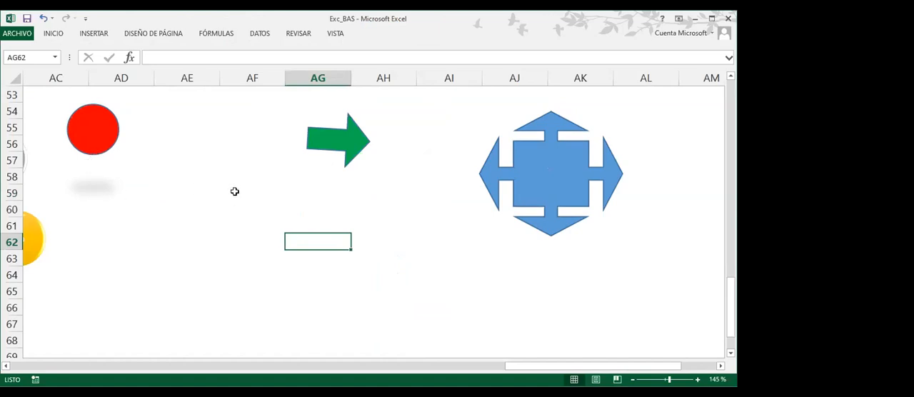
# Move the green arrow to columns AD and AE, rows 59 to 62, and apply the second reflection variation in the first row
pyautogui.click(313, 150)
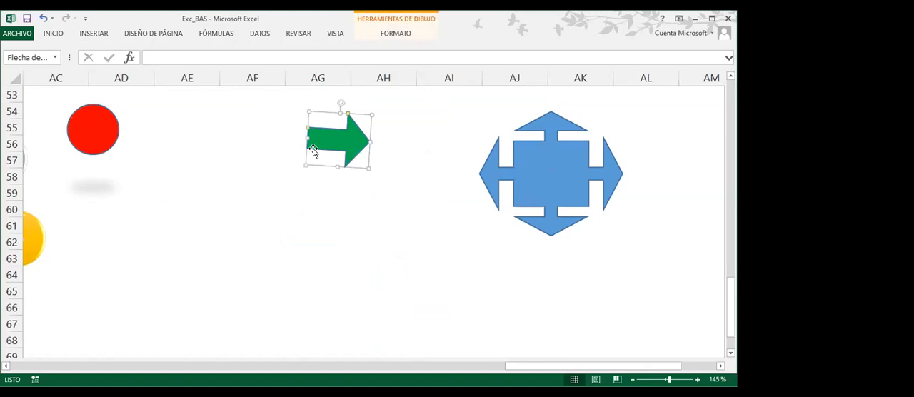
pyautogui.moveTo(327, 150); pyautogui.dragTo(159, 230)
pyautogui.click(388, 36)
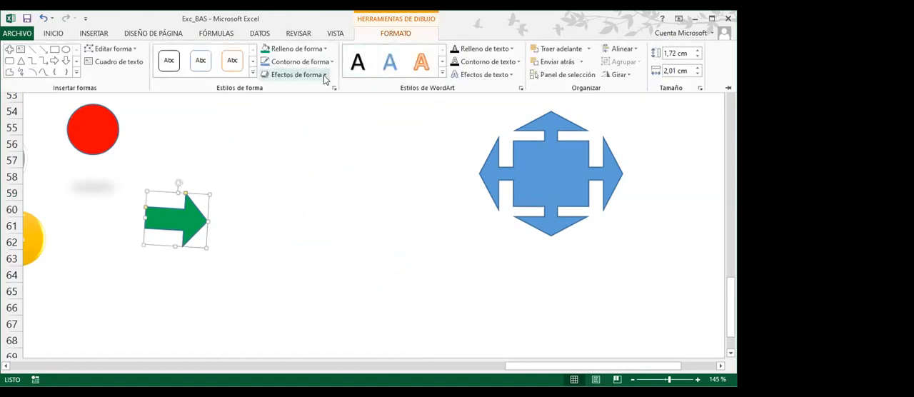
pyautogui.click(323, 75)
pyautogui.moveTo(318, 145)
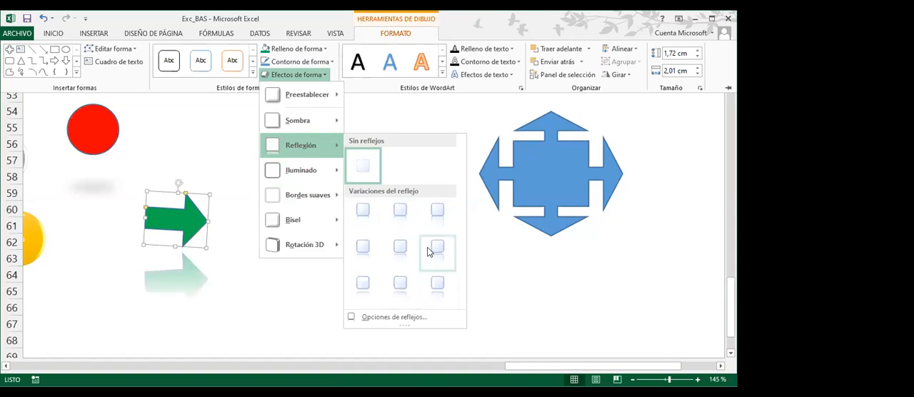
pyautogui.click(402, 212)
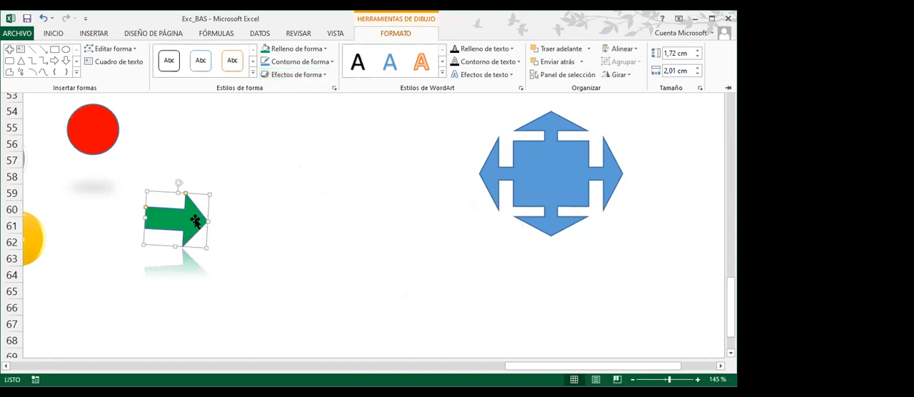
# Move the green arrow to columns AF and AG, rows 55 to 58, rotate it to point horizontally right, and deselect it
pyautogui.click(194, 218)
pyautogui.moveTo(200, 212); pyautogui.dragTo(292, 149)
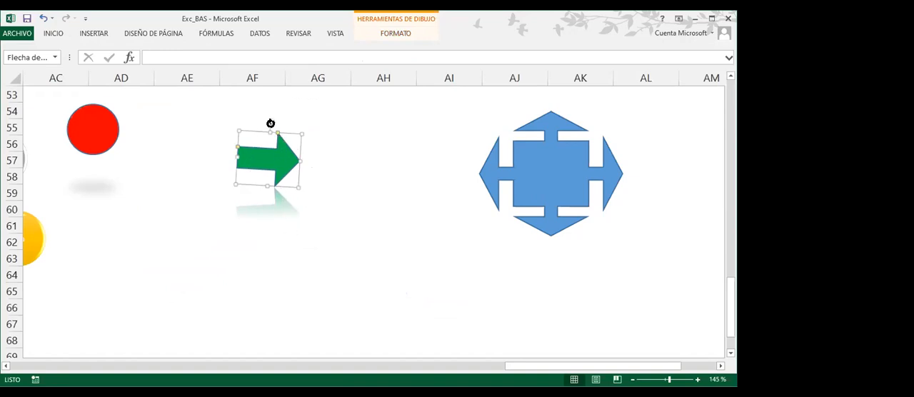
pyautogui.moveTo(269, 122); pyautogui.dragTo(252, 128)
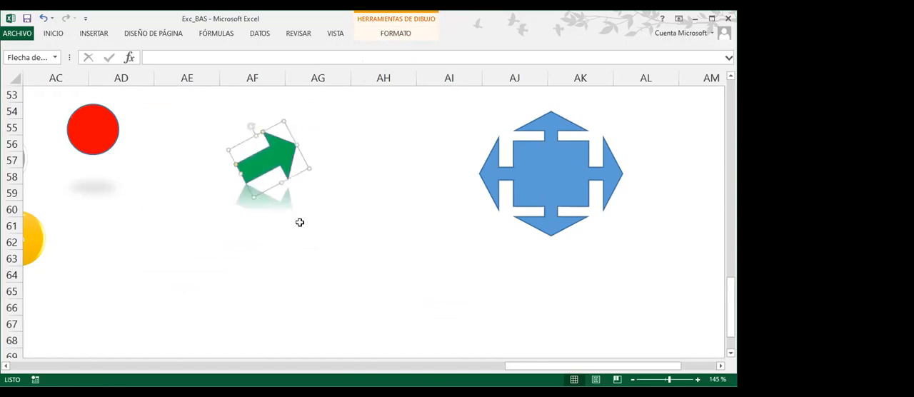
pyautogui.moveTo(250, 126); pyautogui.dragTo(268, 131)
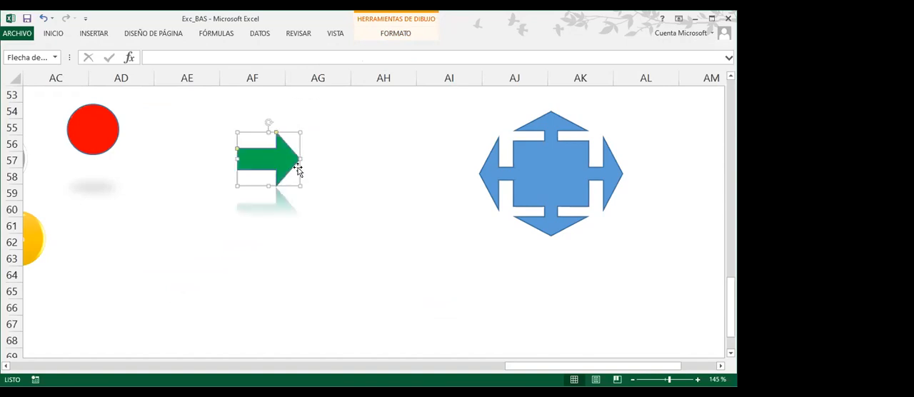
pyautogui.click(339, 206)
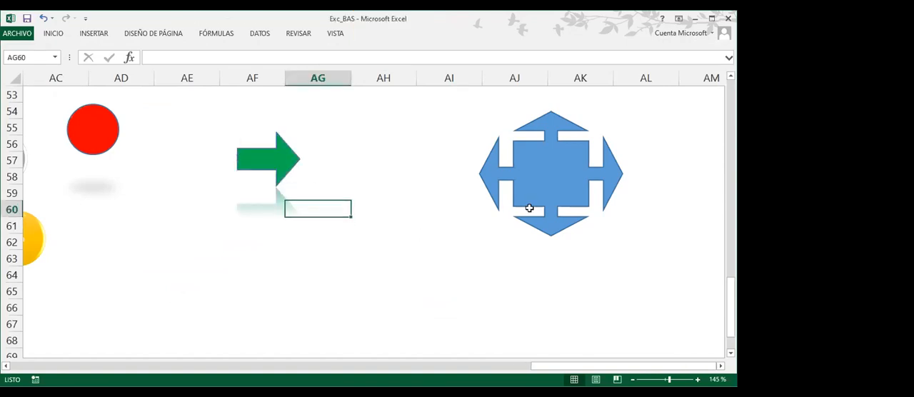
# Move the four-way arrow callout to columns AJ to AL, rows 56 to 63, and apply the first bevel in the first row
pyautogui.moveTo(542, 198)
pyautogui.mouseDown()
pyautogui.moveTo(547, 224)
pyautogui.moveTo(572, 225)
pyautogui.mouseUp()
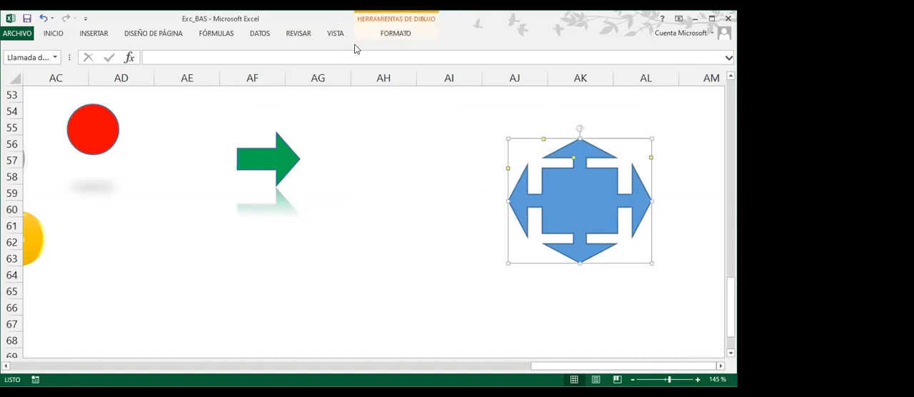
pyautogui.click(397, 34)
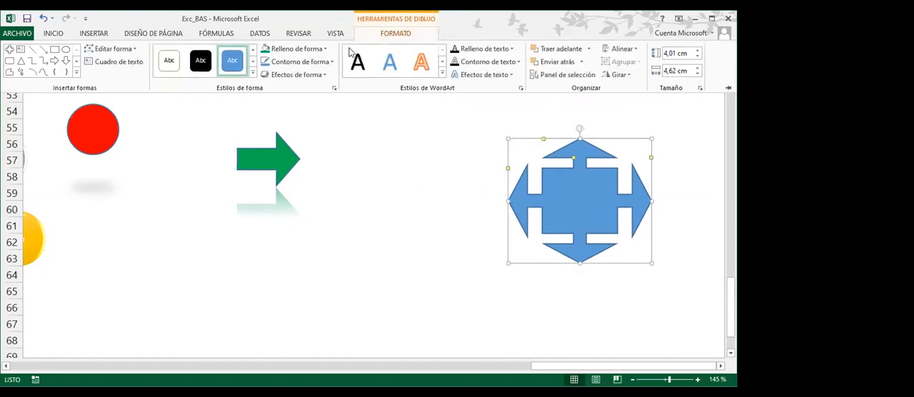
pyautogui.click(322, 75)
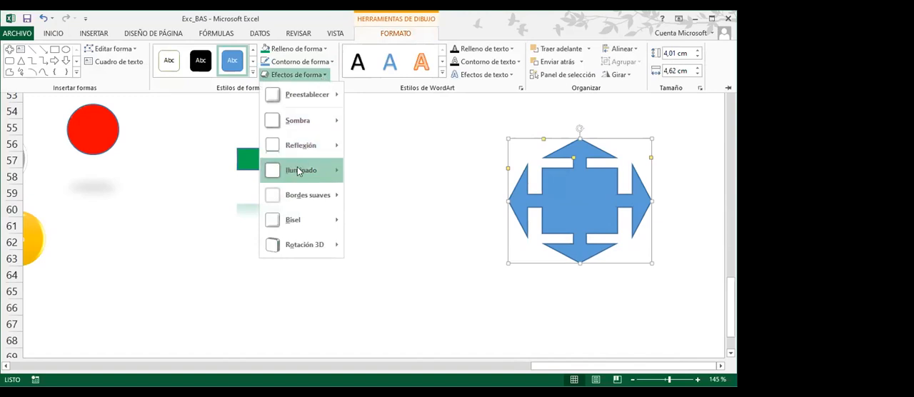
pyautogui.moveTo(298, 174)
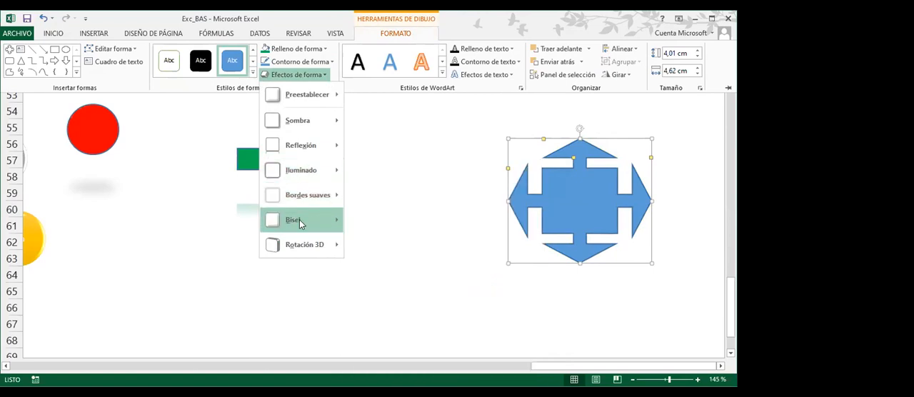
pyautogui.moveTo(299, 220)
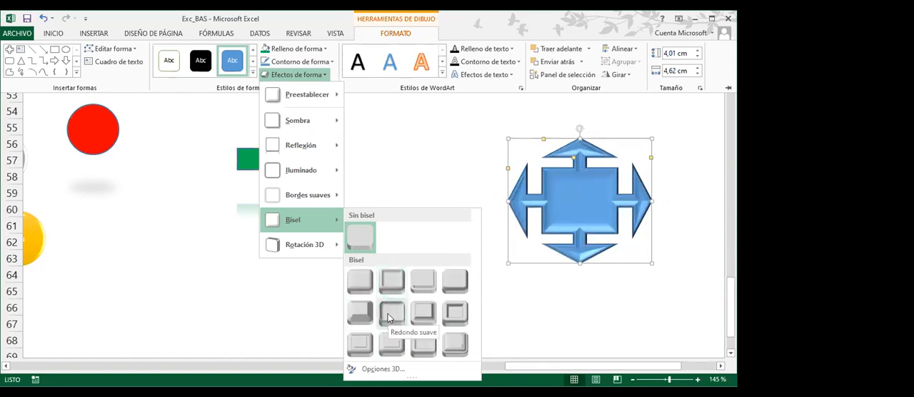
pyautogui.click(360, 281)
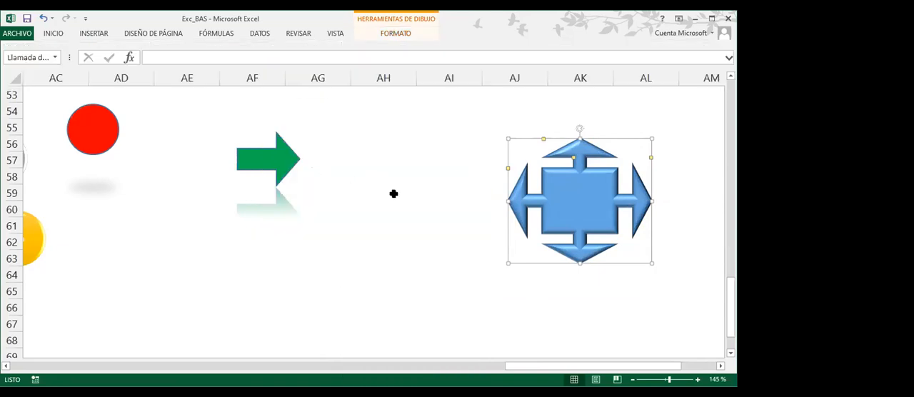
# Apply the orange shape style from the last row of the style gallery to the red circle
pyautogui.click(112, 143)
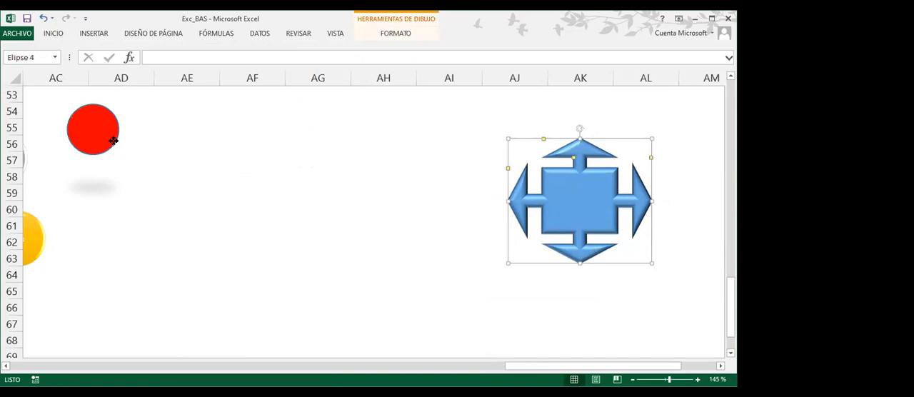
pyautogui.click(396, 33)
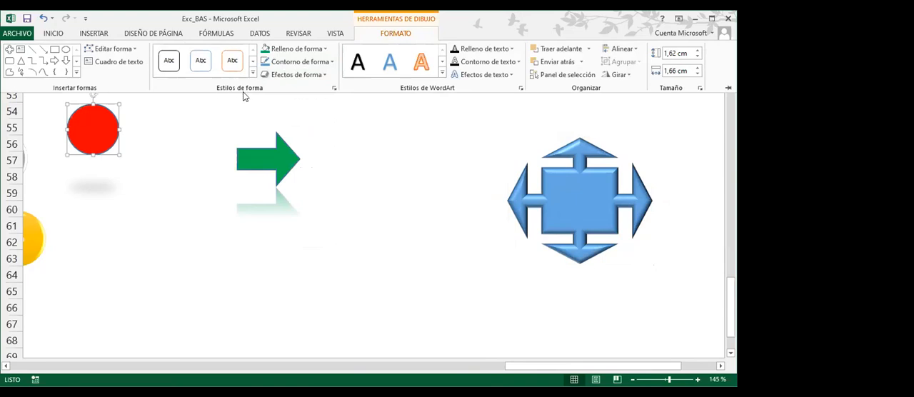
pyautogui.click(236, 64)
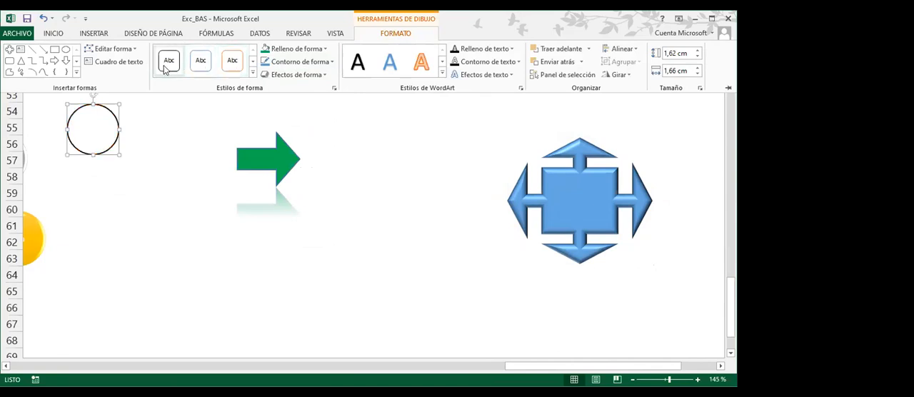
pyautogui.hotkey('ctrl', 'z')
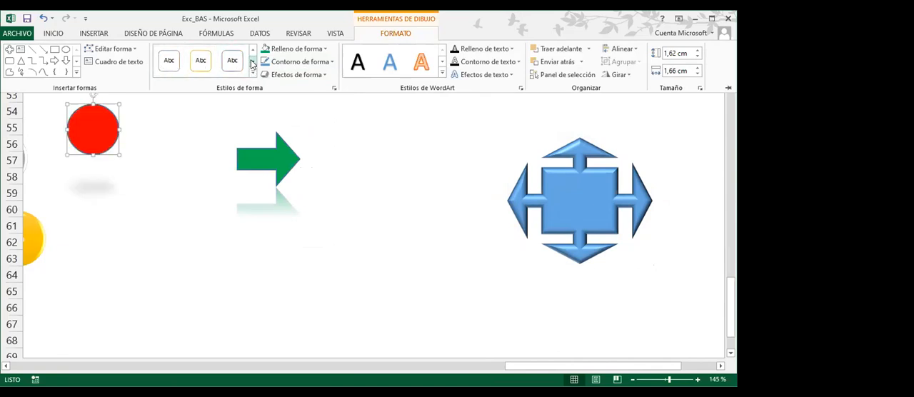
pyautogui.click(252, 63)
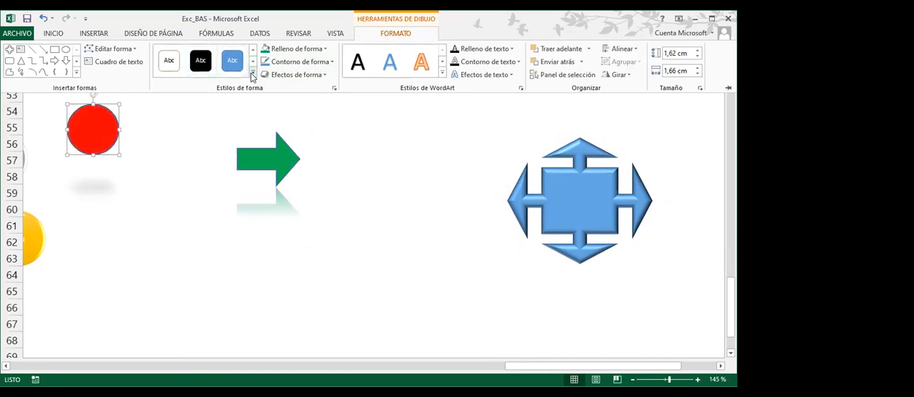
pyautogui.click(251, 75)
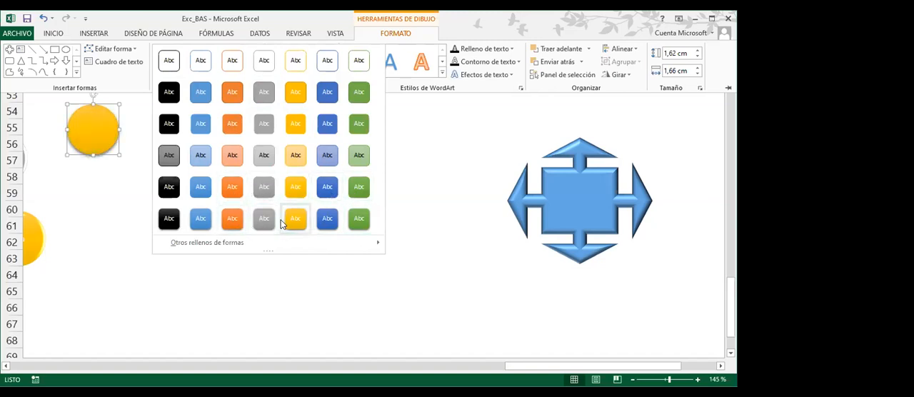
pyautogui.click(232, 219)
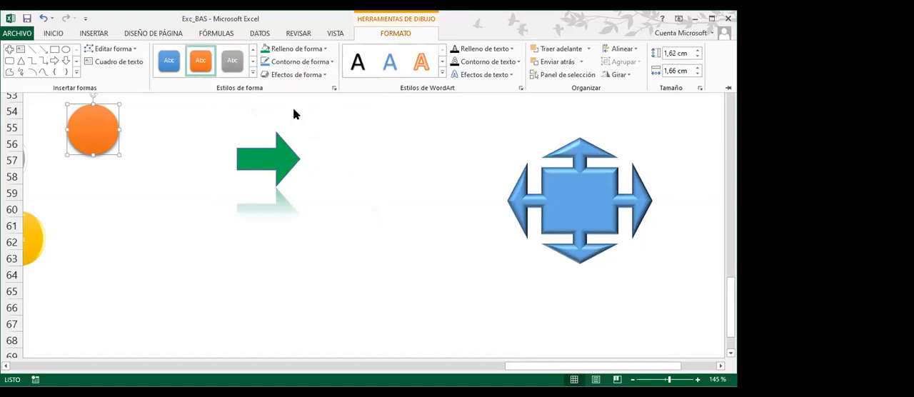
# Apply the last preset effect in the third row to the orange circle and deselect it
pyautogui.click(327, 76)
pyautogui.moveTo(326, 93)
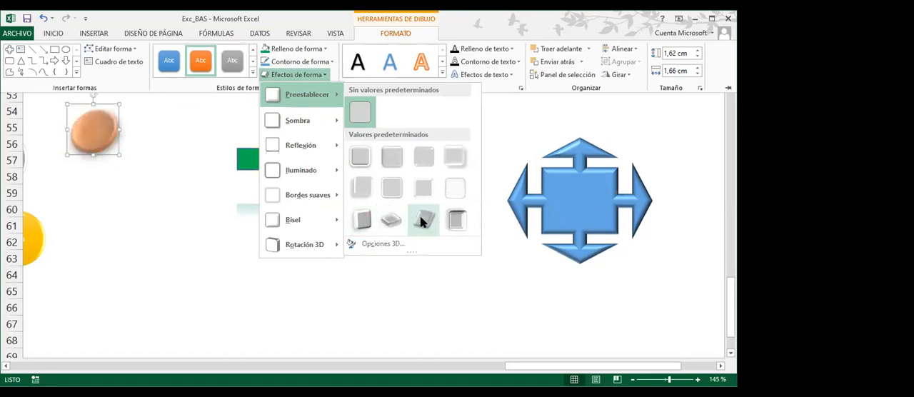
pyautogui.click(457, 220)
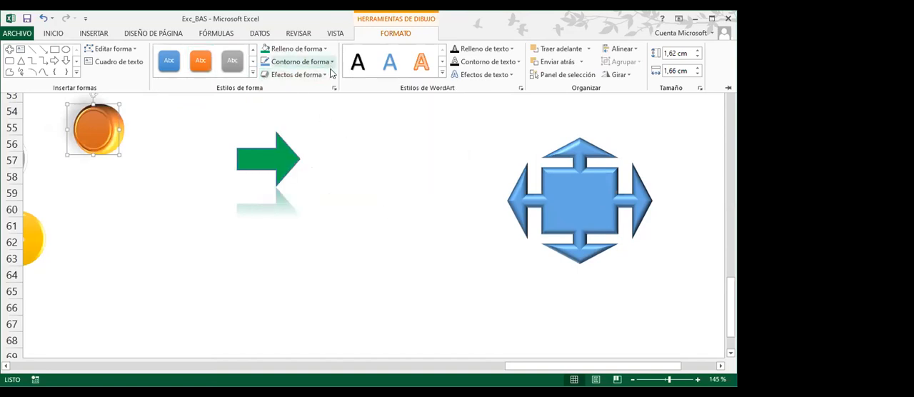
pyautogui.click(341, 256)
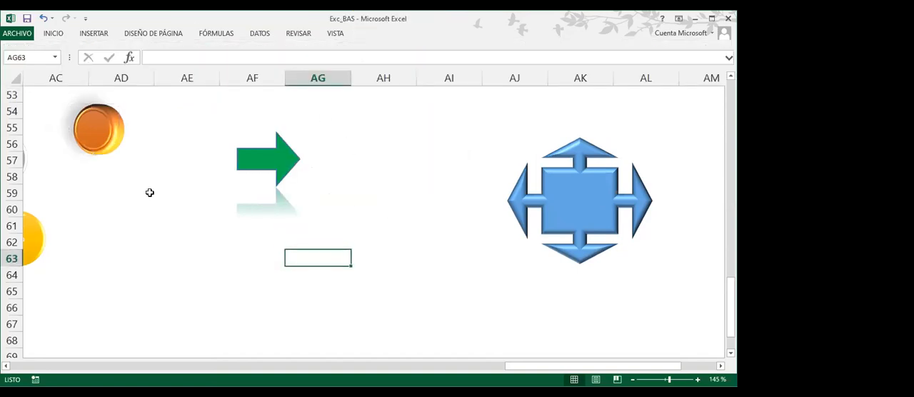
# Move the orange circle to column AI, rows 54 to 56, and the green arrow to columns AH and AI, rows 58 to 61
pyautogui.moveTo(105, 140); pyautogui.dragTo(464, 135)
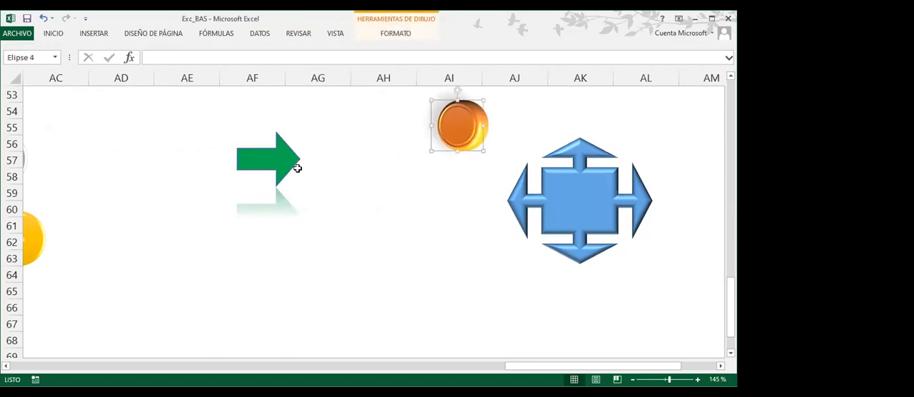
pyautogui.moveTo(293, 162); pyautogui.dragTo(464, 206)
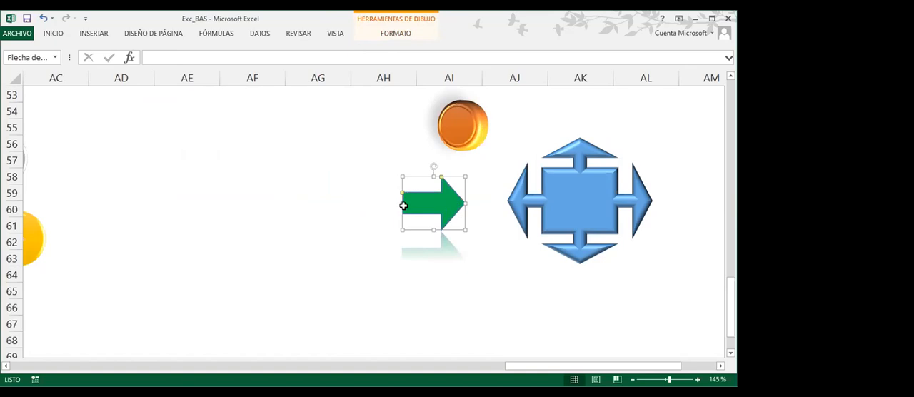
pyautogui.click(279, 187)
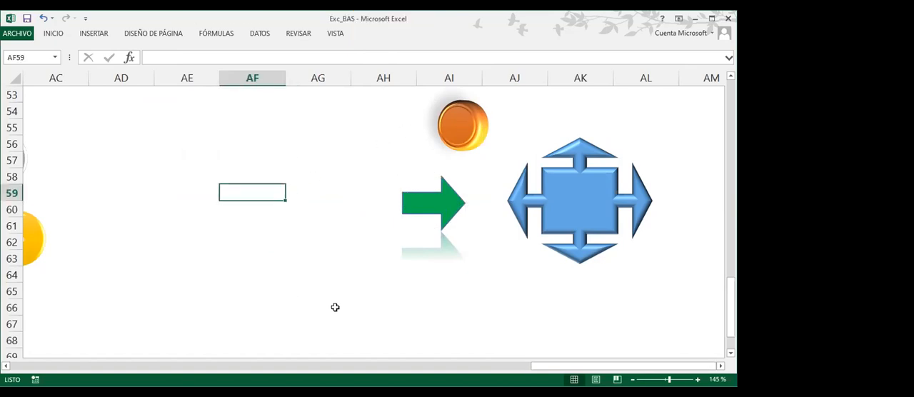
# Draw a straight arrow line about 2.63 cm long in row 57, from beside the Capac circle to column AD
pyautogui.moveTo(542, 366); pyautogui.dragTo(422, 375)
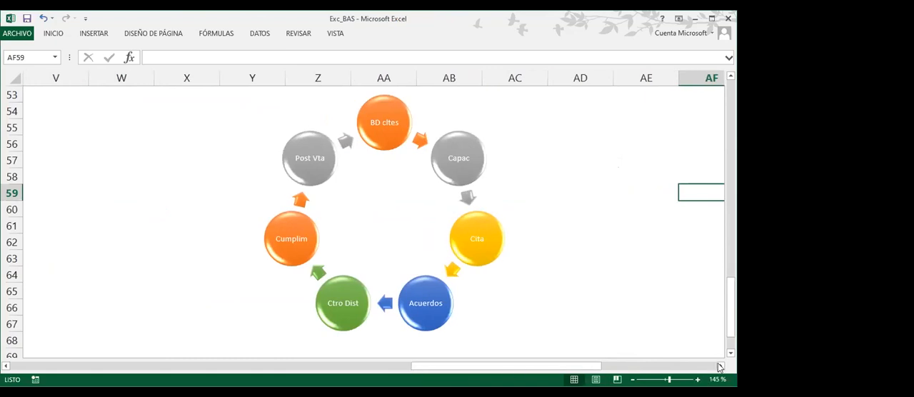
pyautogui.click(720, 366)
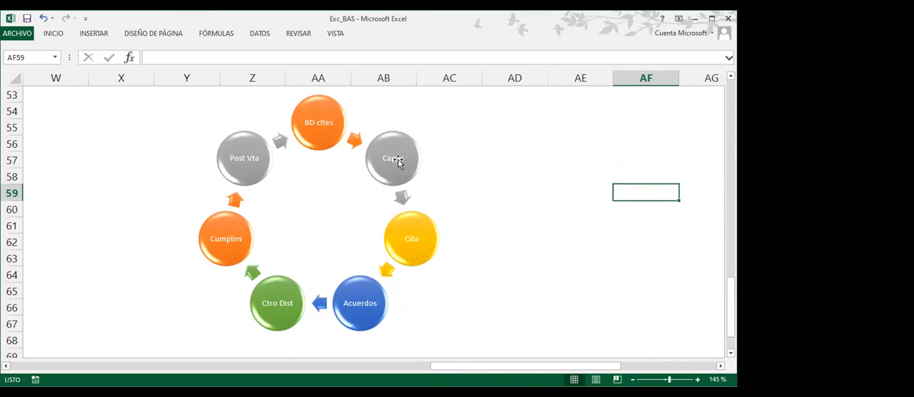
pyautogui.click(92, 36)
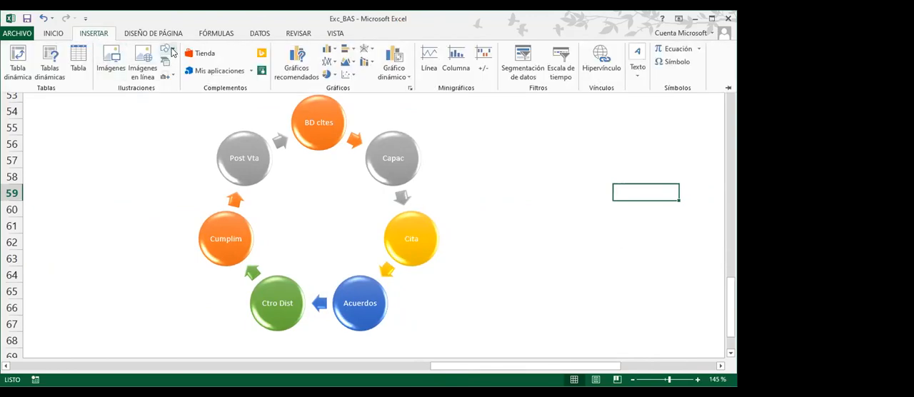
pyautogui.click(170, 50)
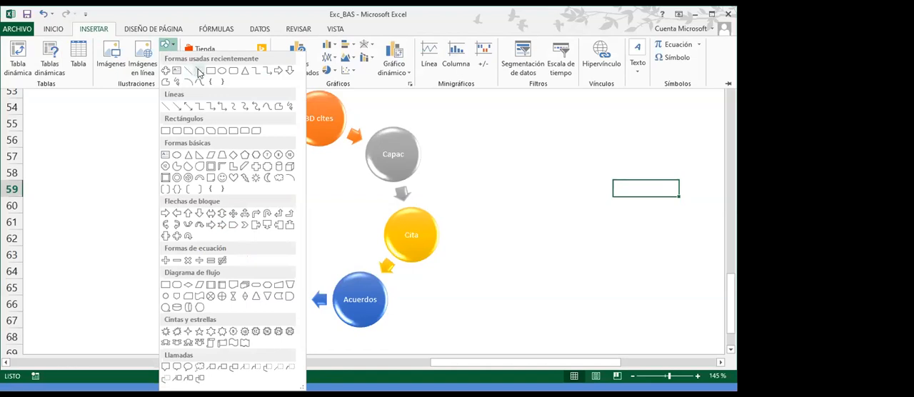
pyautogui.click(198, 71)
pyautogui.moveTo(431, 154); pyautogui.dragTo(511, 159)
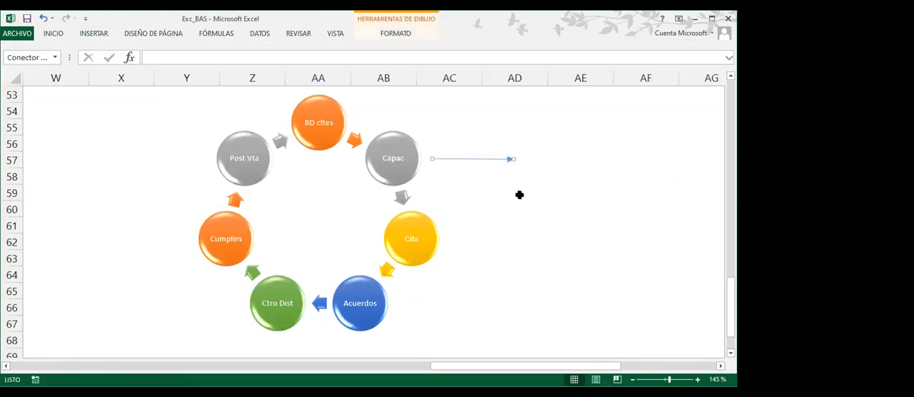
# Apply the orange line style from the third row of the style gallery to the arrow line
pyautogui.click(395, 32)
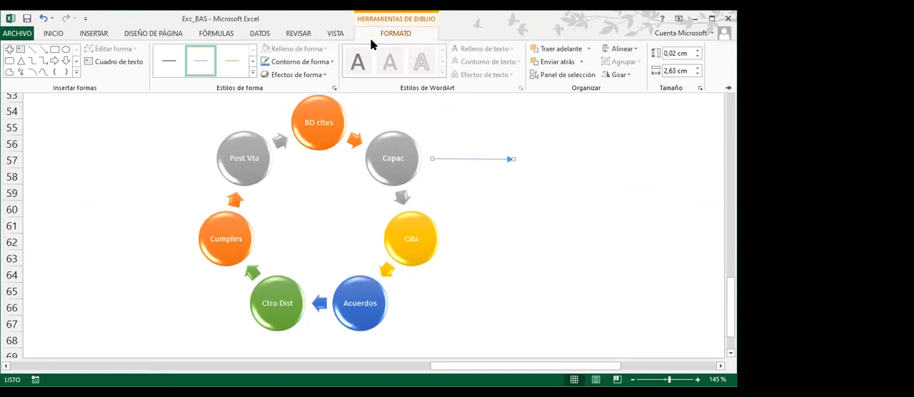
pyautogui.click(252, 76)
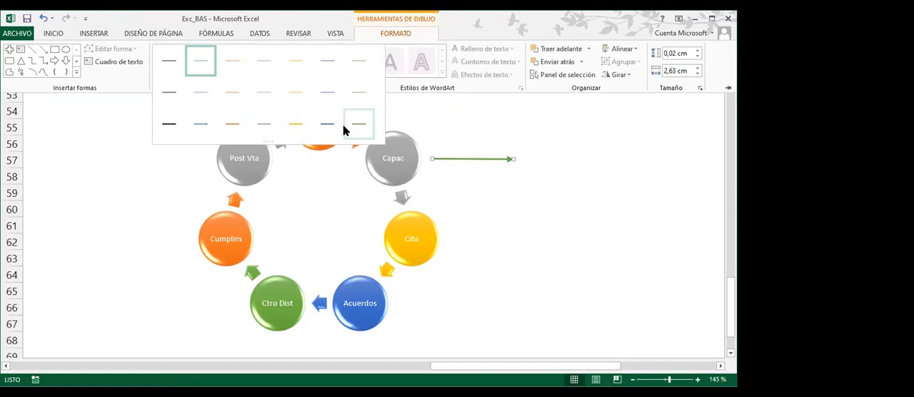
pyautogui.click(229, 128)
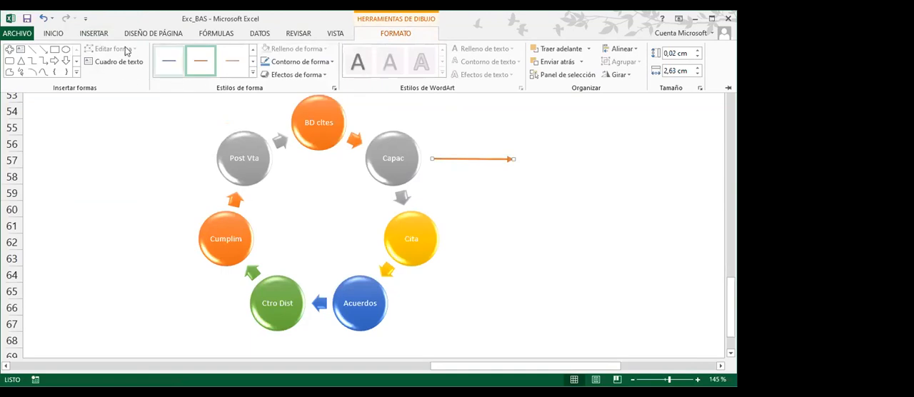
# Insert an oval callout over columns AE and AF, rows 55 to 59, and pull its tail tip to column AD in row 59
pyautogui.click(95, 35)
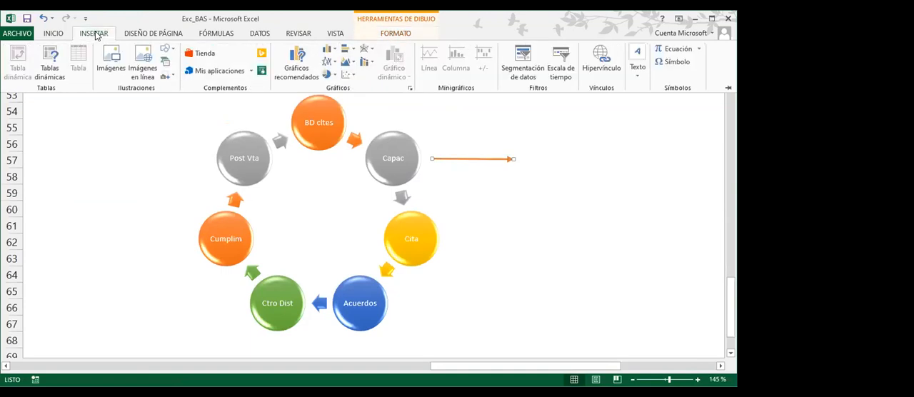
pyautogui.click(172, 51)
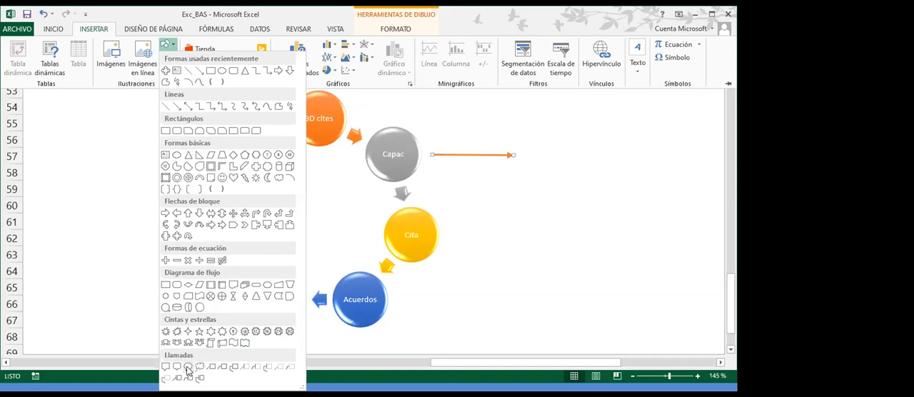
pyautogui.click(187, 370)
pyautogui.moveTo(539, 115); pyautogui.dragTo(649, 196)
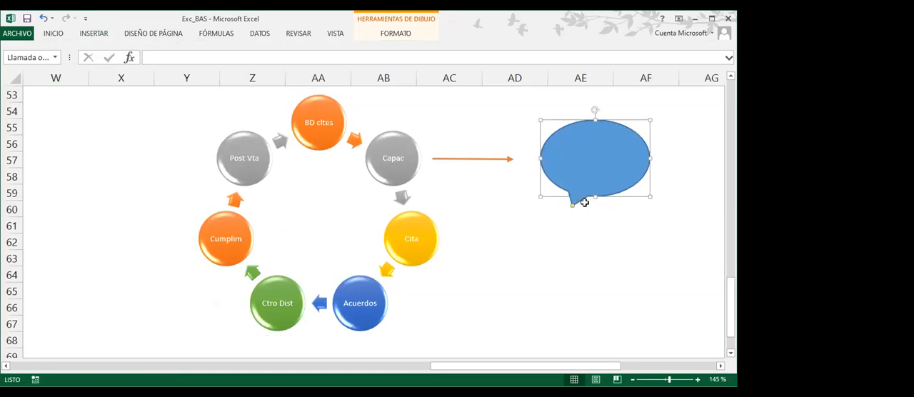
pyautogui.moveTo(571, 205); pyautogui.dragTo(525, 189)
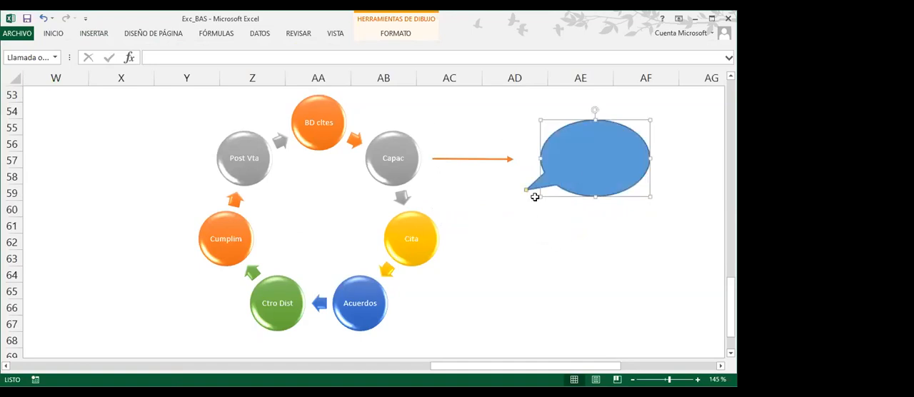
# Replace the oval callout with a cloud callout over columns AE and AF, rows 53 to 57, with its tail ending beside the orange arrow's tip
pyautogui.press('Delete')
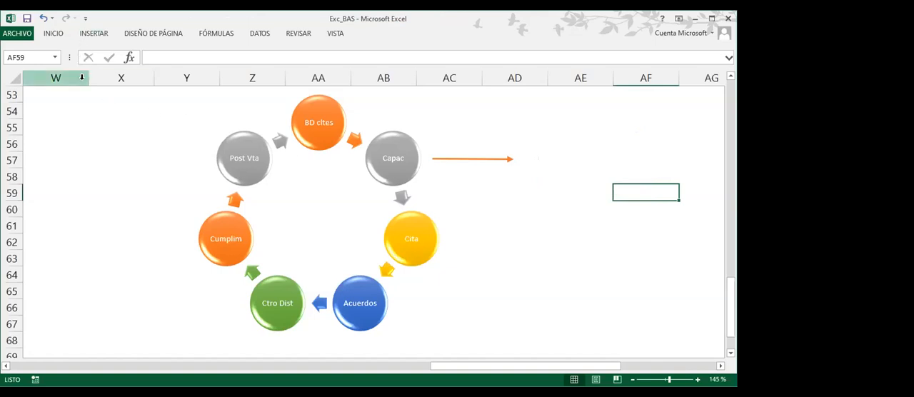
pyautogui.click(91, 38)
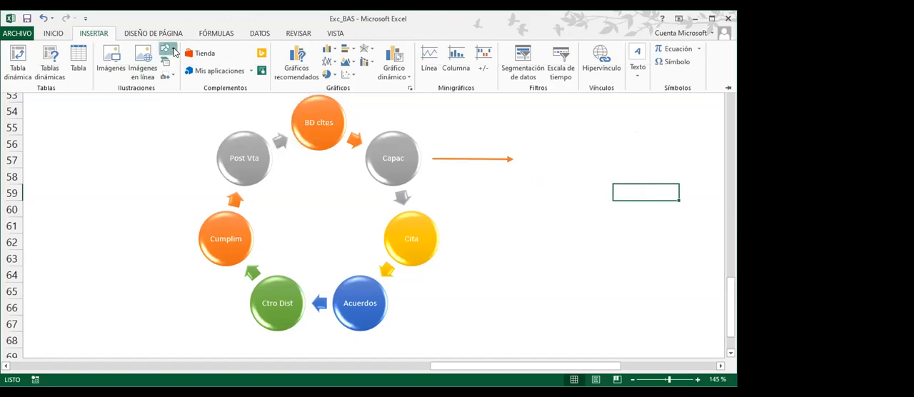
pyautogui.click(169, 51)
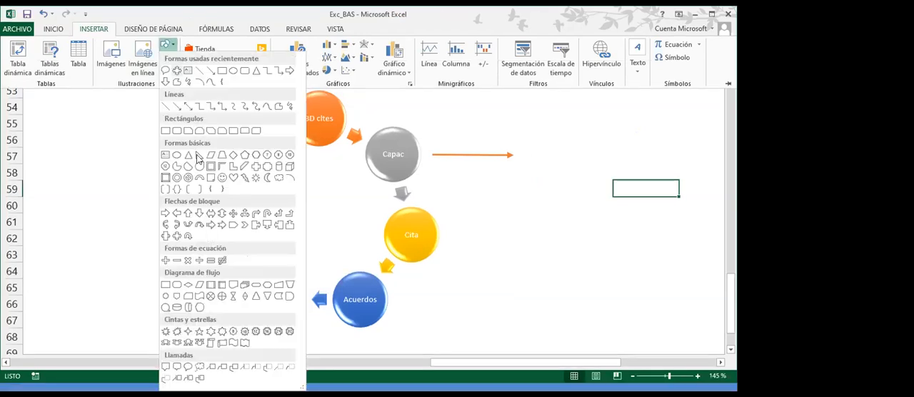
pyautogui.click(200, 368)
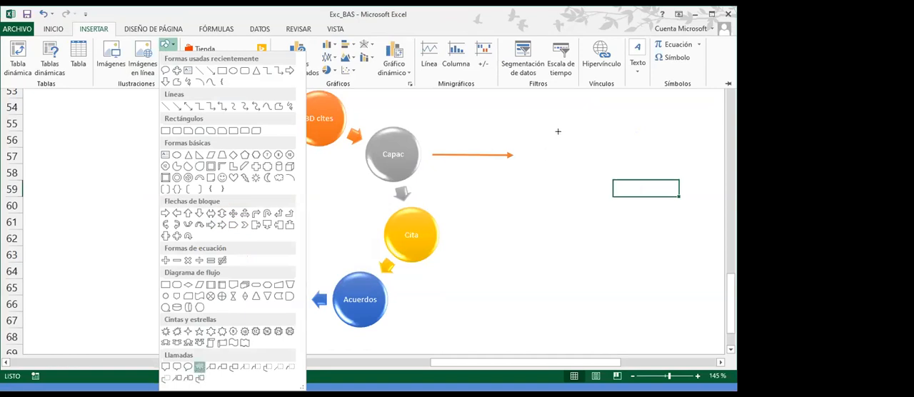
pyautogui.moveTo(587, 113)
pyautogui.mouseDown()
pyautogui.moveTo(667, 200)
pyautogui.moveTo(688, 193)
pyautogui.mouseUp()
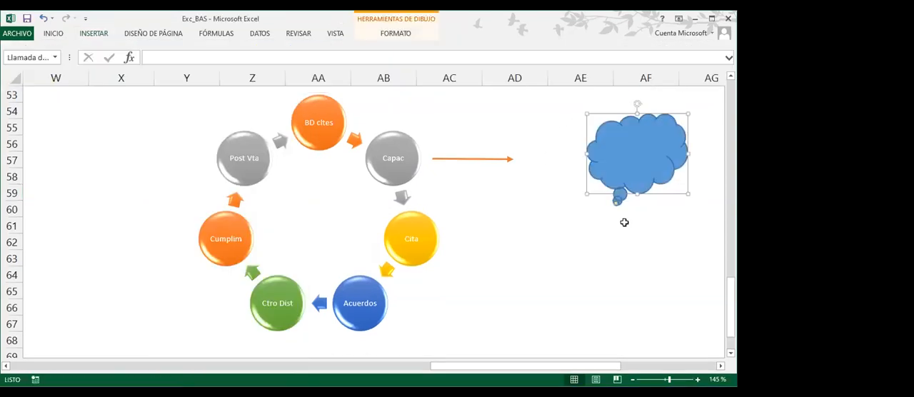
pyautogui.moveTo(617, 204); pyautogui.dragTo(557, 191)
pyautogui.moveTo(635, 189); pyautogui.dragTo(606, 161)
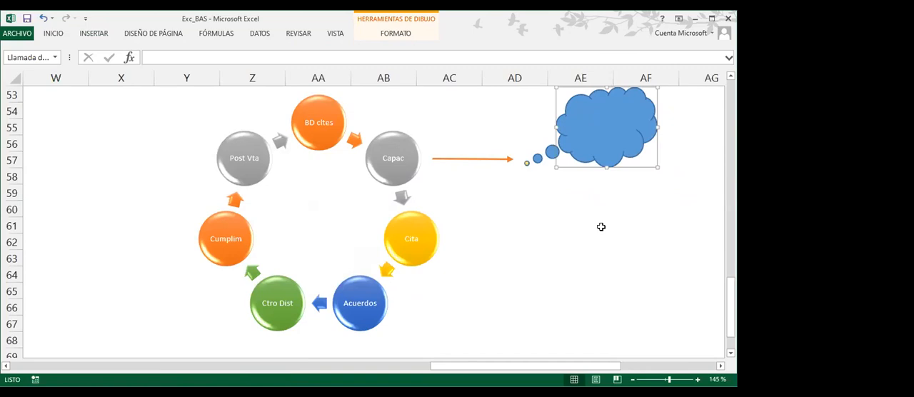
# Enter the text "Mínimo 80% de asistencia" in the cloud callout
pyautogui.write('Minimo 80% de asistencia')
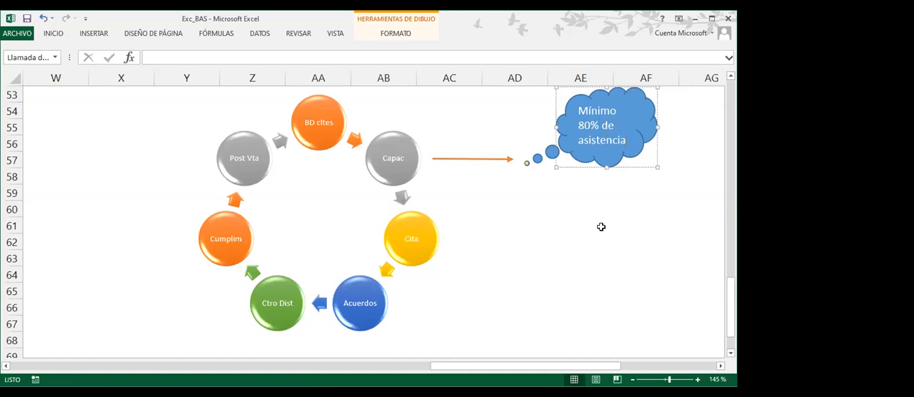
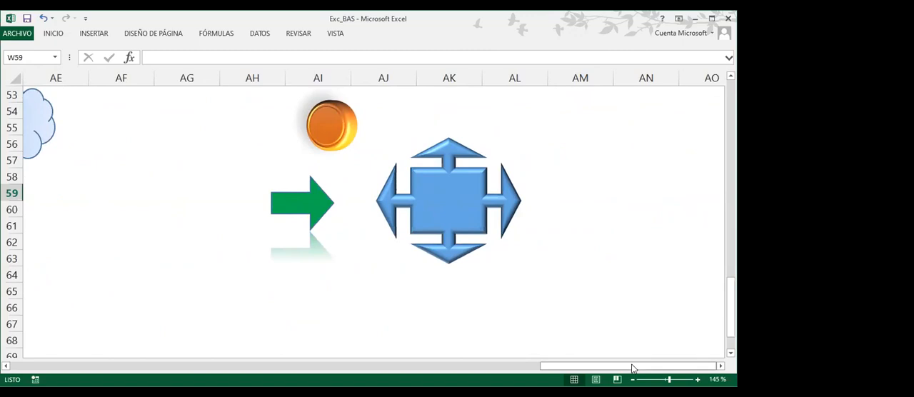
# Review the client process cycle diagram and its SmartArt design options
pyautogui.moveTo(632, 368); pyautogui.dragTo(490, 367)
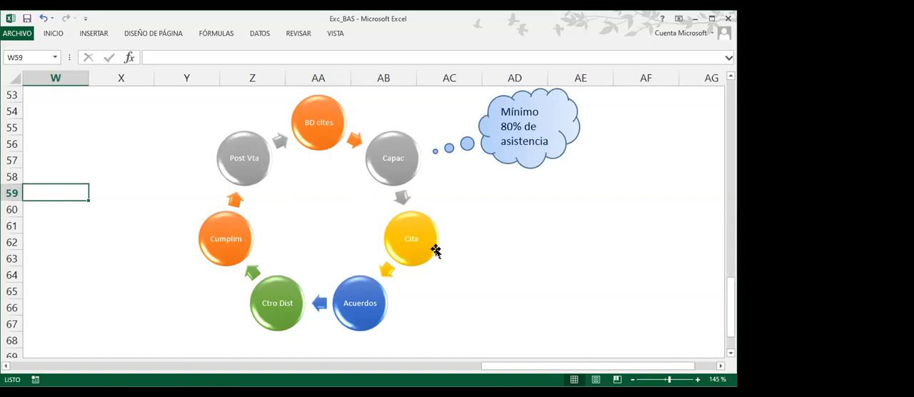
pyautogui.click(338, 232)
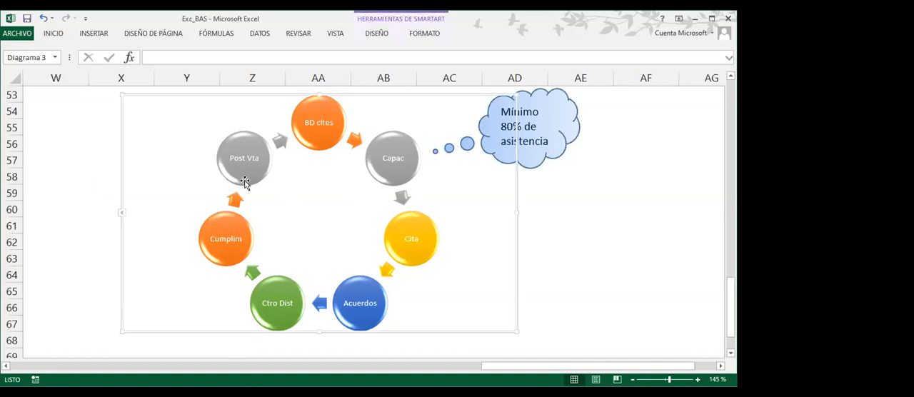
pyautogui.click(245, 227)
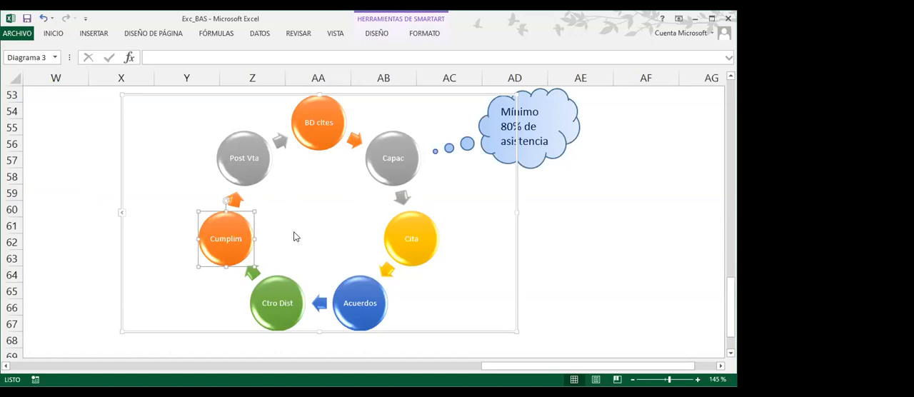
pyautogui.click(377, 35)
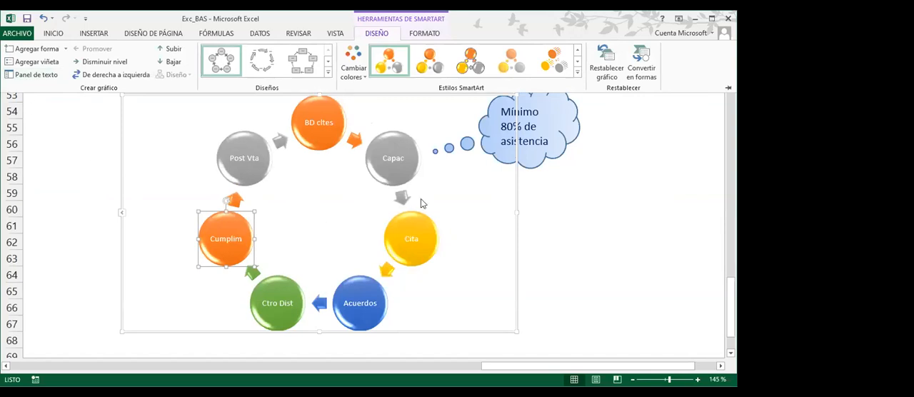
pyautogui.click(595, 217)
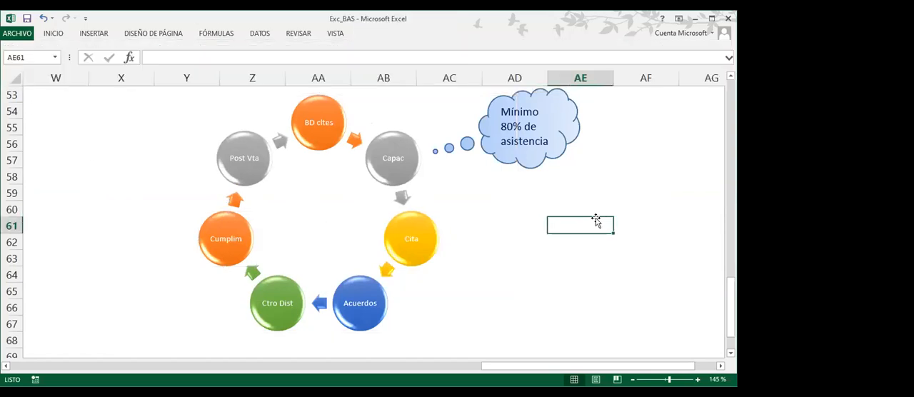
# Insert an Organigrama SmartArt graphic from the Jerarquía category in the empty area below the cycle diagram, around cell Z73
pyautogui.scroll(-5, 596, 220)
pyautogui.scroll(-1, 596, 220)
pyautogui.click(234, 159)
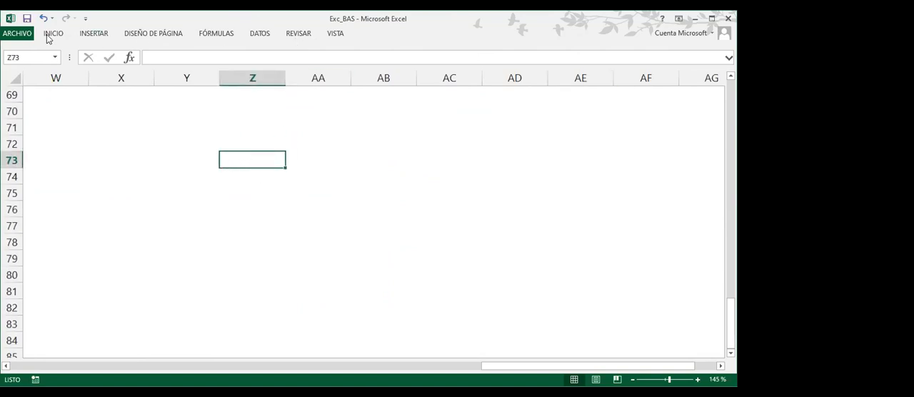
pyautogui.click(99, 34)
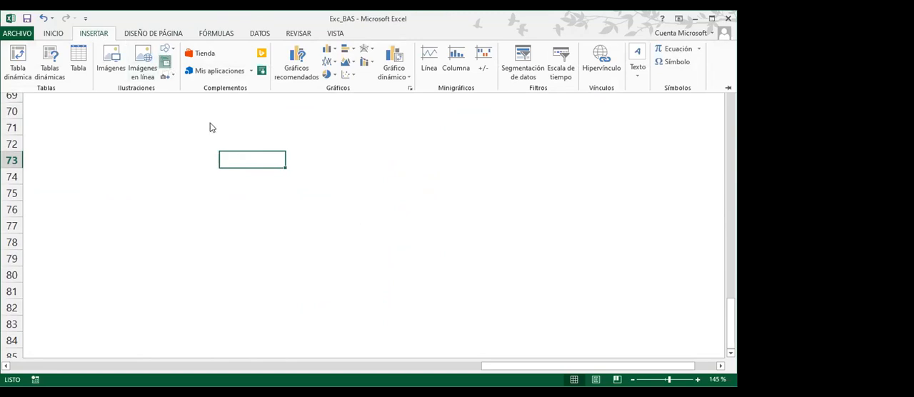
pyautogui.click(165, 61)
pyautogui.click(203, 175)
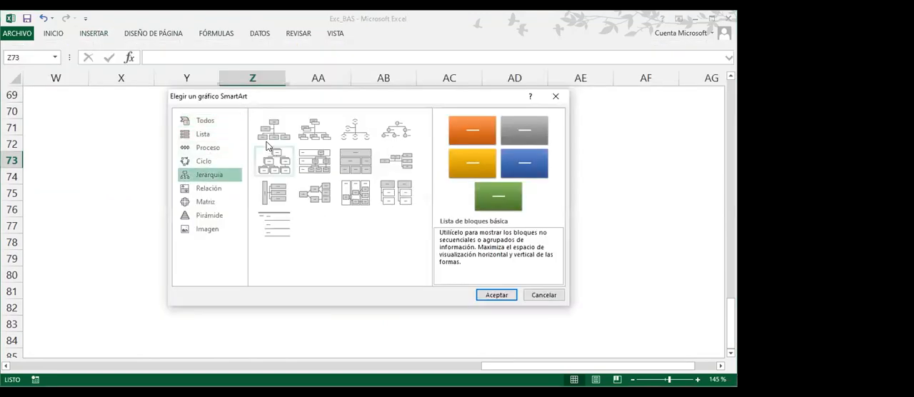
pyautogui.click(274, 134)
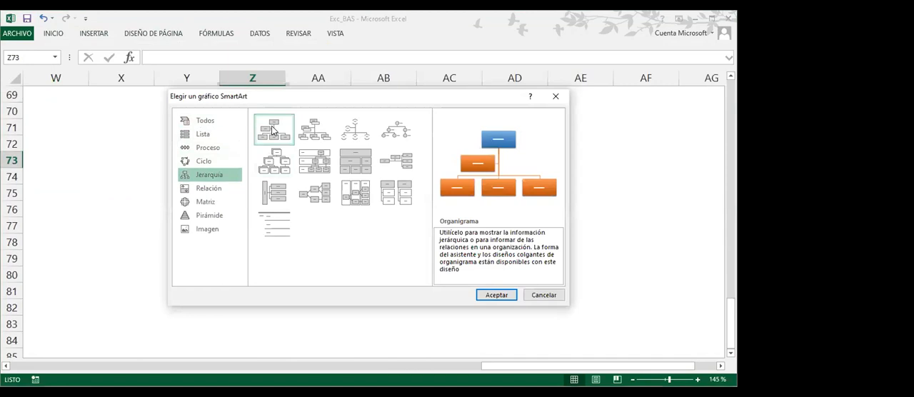
pyautogui.click(496, 295)
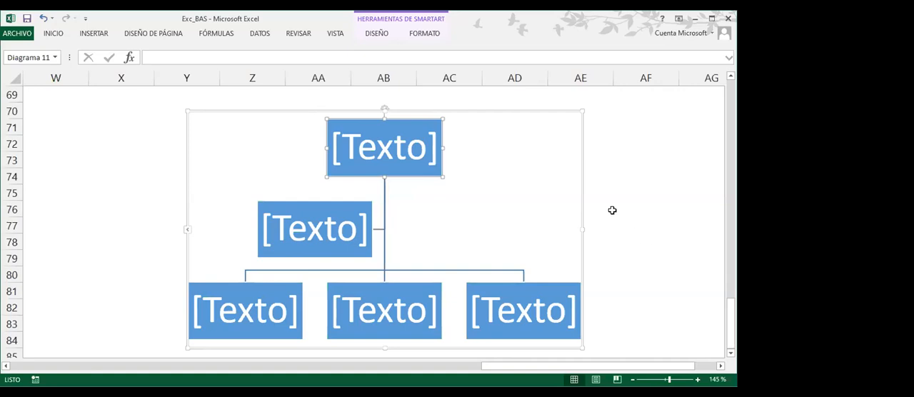
pyautogui.click(457, 4)
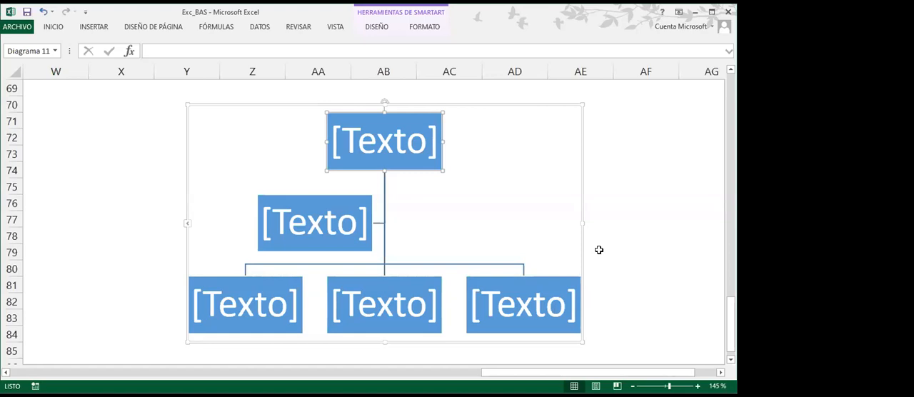
# Label the organization chart's top box GR and its three lower boxes NORTE, CENTRO and SUR
pyautogui.click(381, 139)
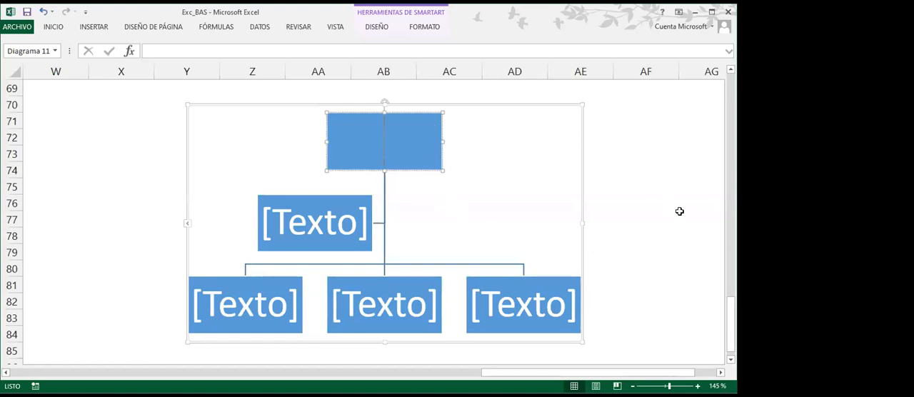
pyautogui.write('GR')
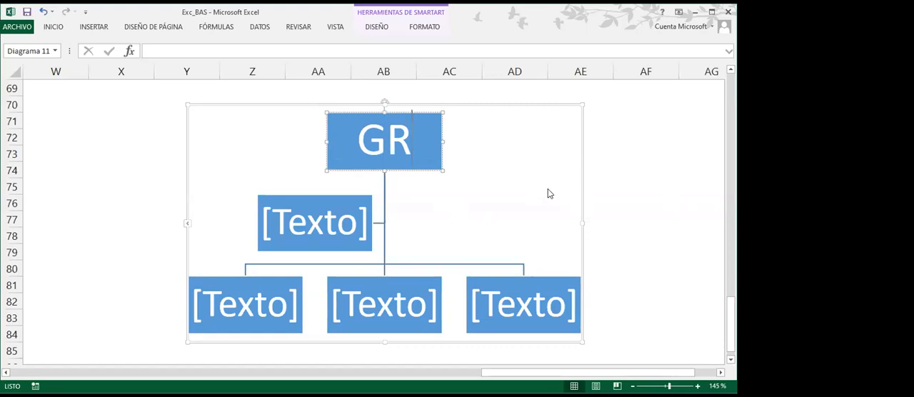
pyautogui.click(260, 280)
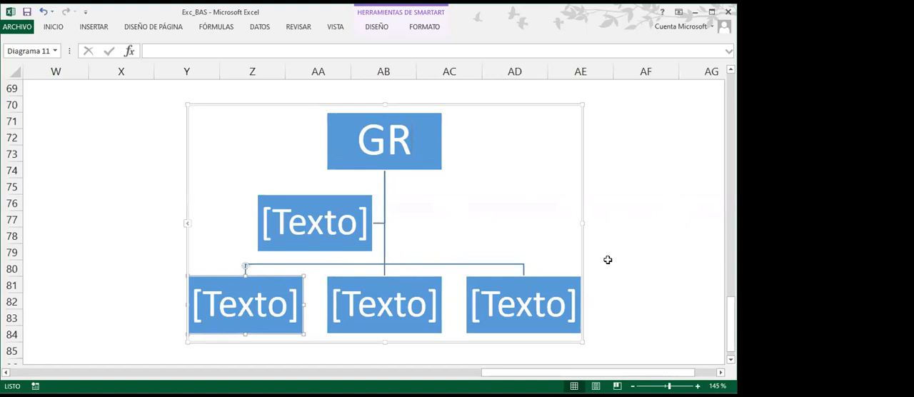
pyautogui.write('NO')
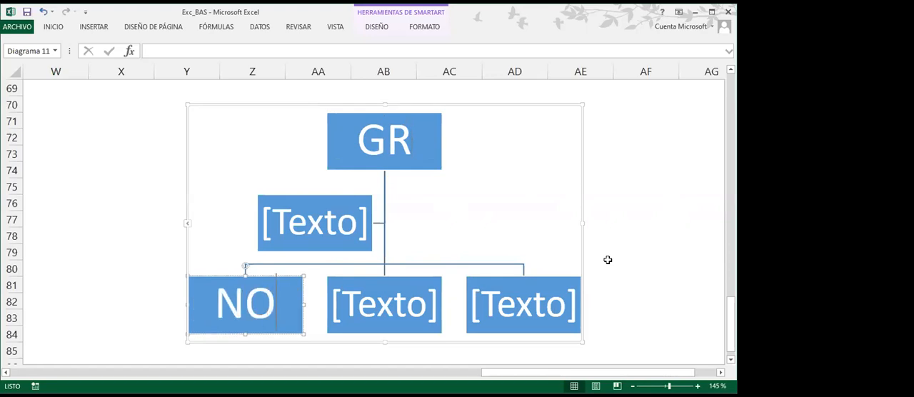
pyautogui.write('RTE')
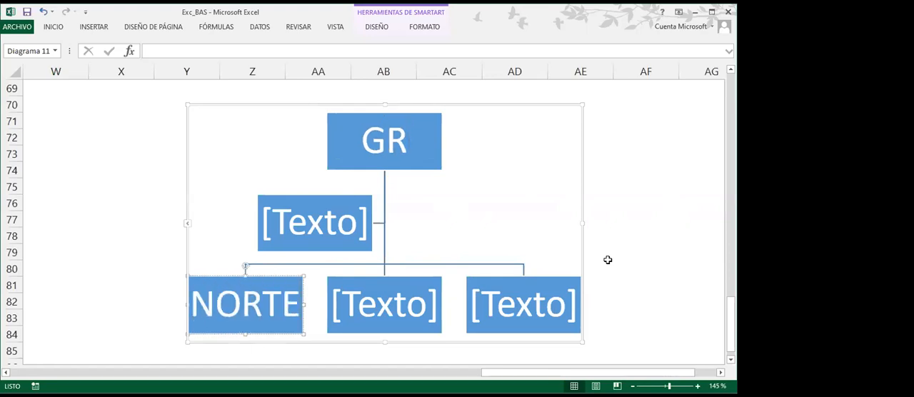
pyautogui.click(395, 306)
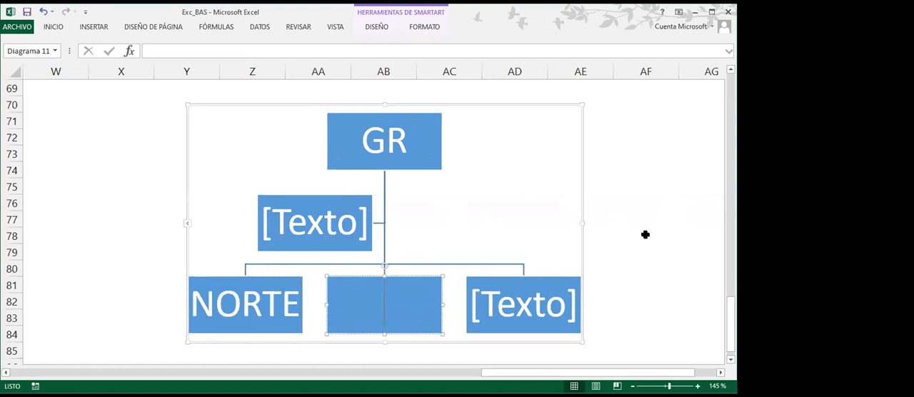
pyautogui.write('CENTRO')
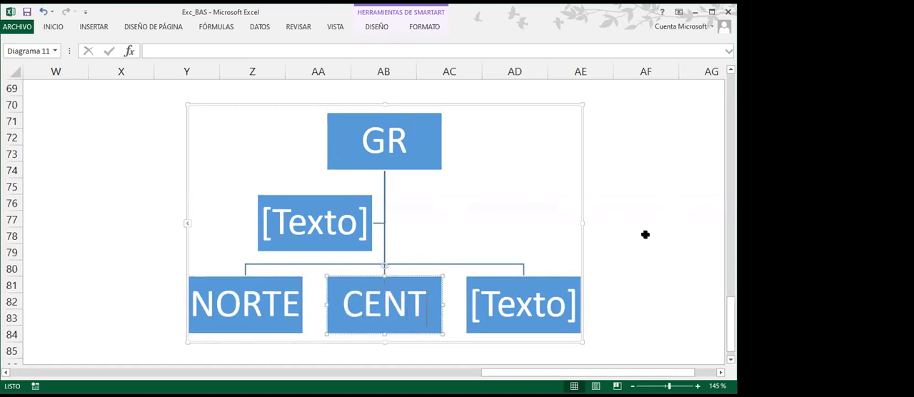
pyautogui.click(538, 294)
pyautogui.write('SUR')
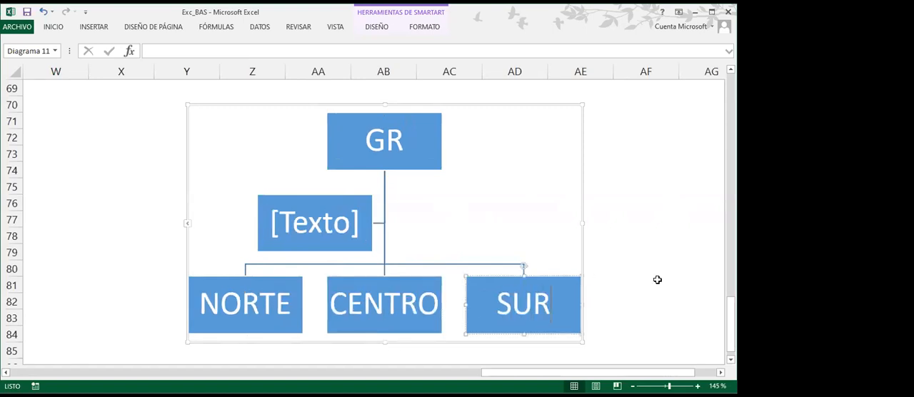
pyautogui.click(552, 211)
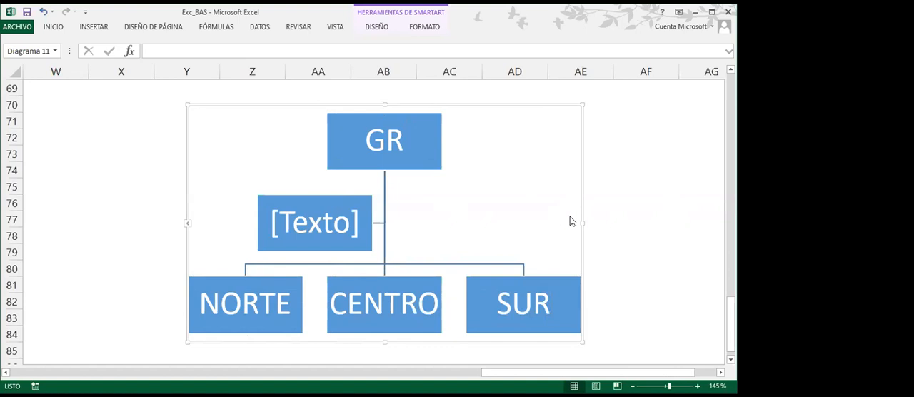
pyautogui.click(635, 221)
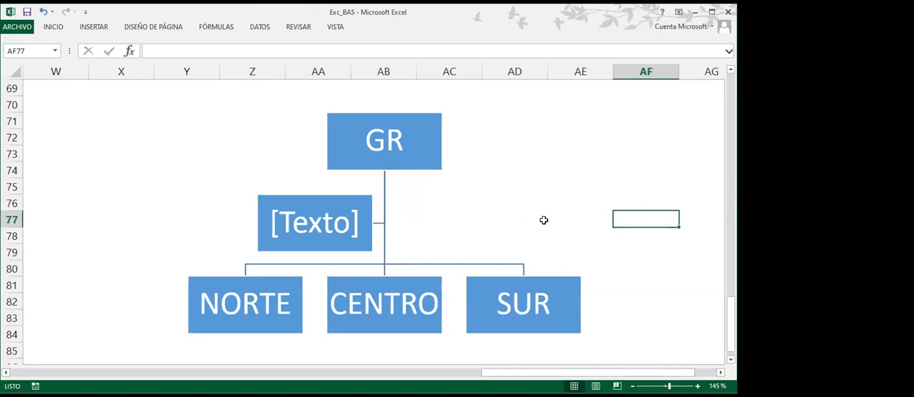
# Delete the empty assistant box between GR and the lower row of the organization chart
pyautogui.scroll(-1, 543, 220)
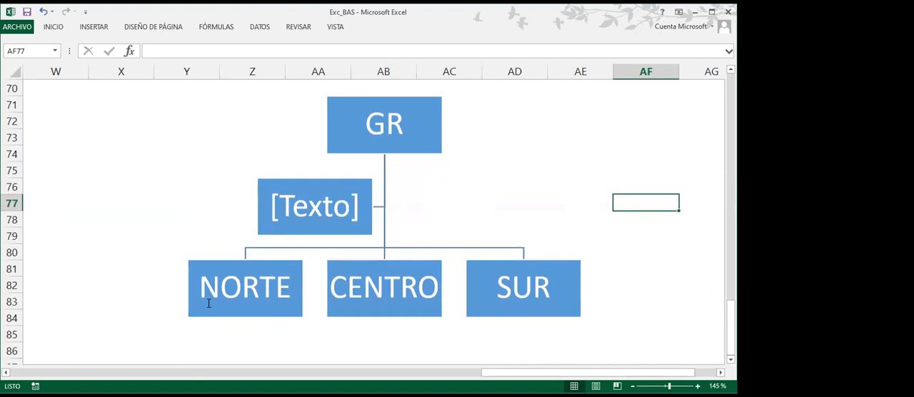
pyautogui.click(243, 261)
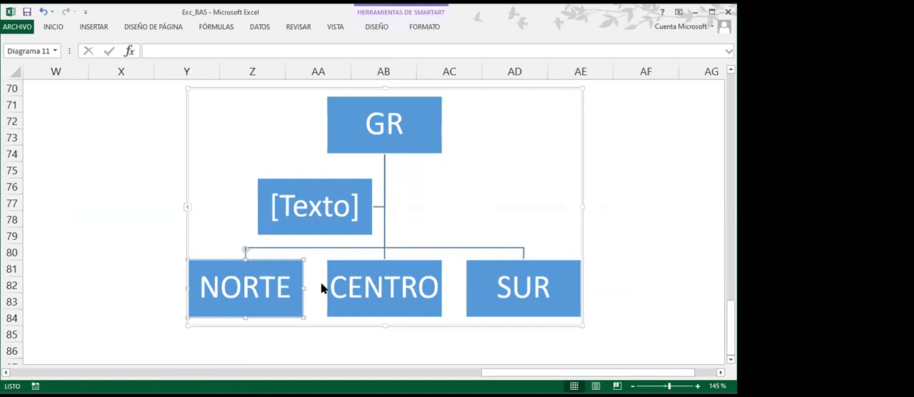
pyautogui.click(399, 263)
pyautogui.click(509, 262)
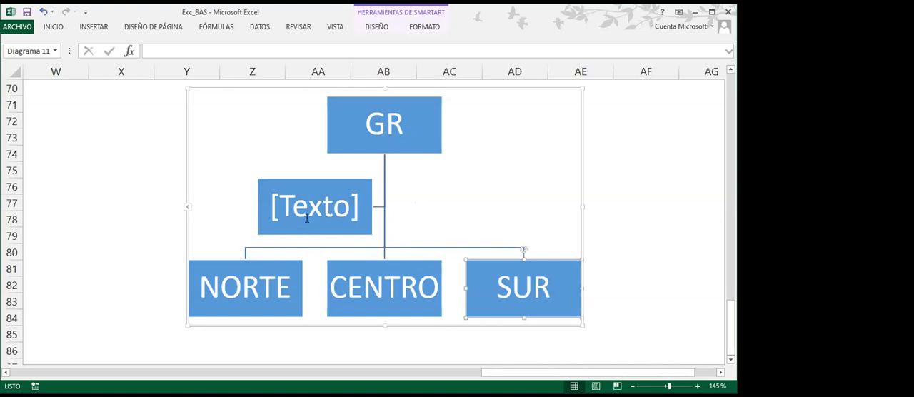
pyautogui.click(314, 185)
pyautogui.click(316, 179)
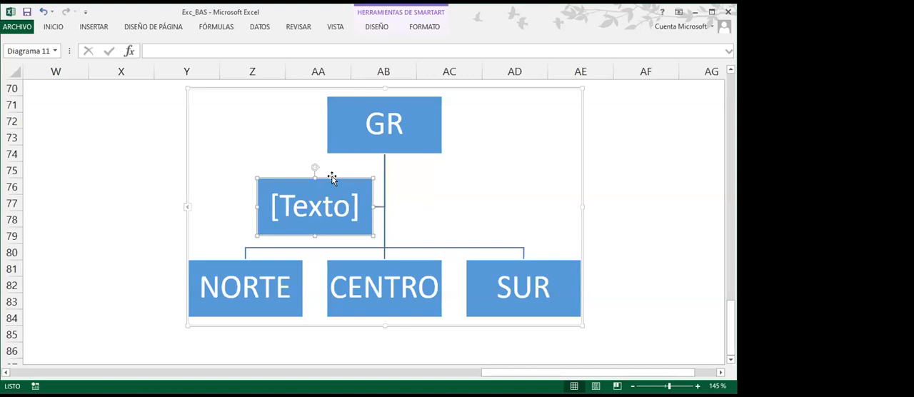
pyautogui.press('Delete')
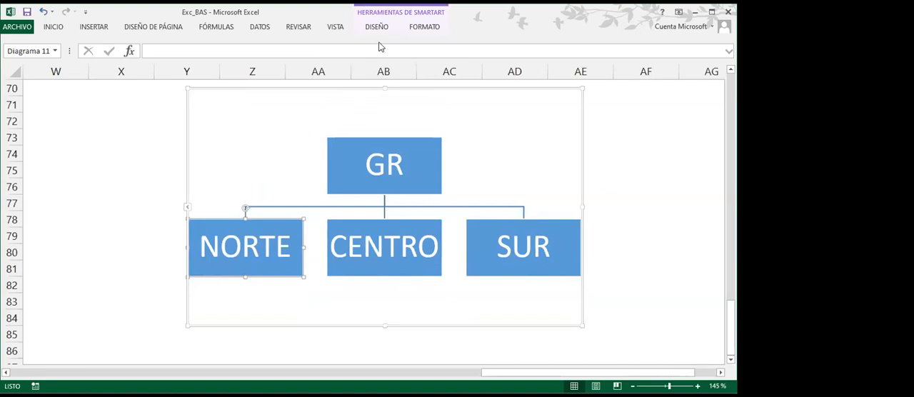
# Add a shape below the NORTE box and enter the zone manager's name in it
pyautogui.click(377, 28)
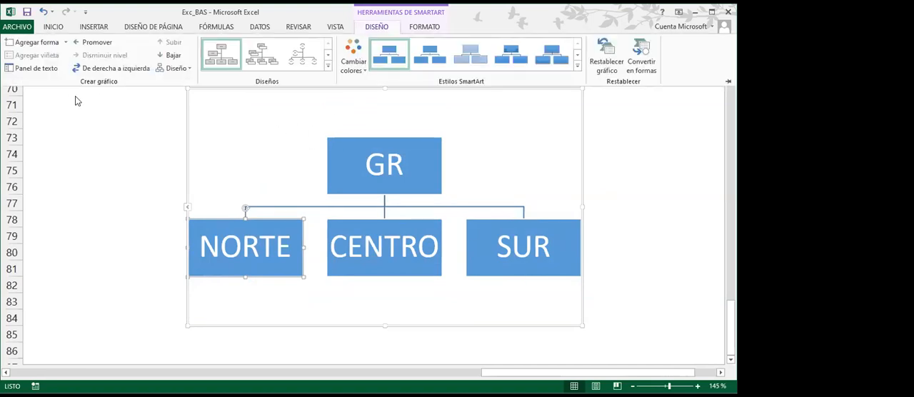
pyautogui.click(66, 43)
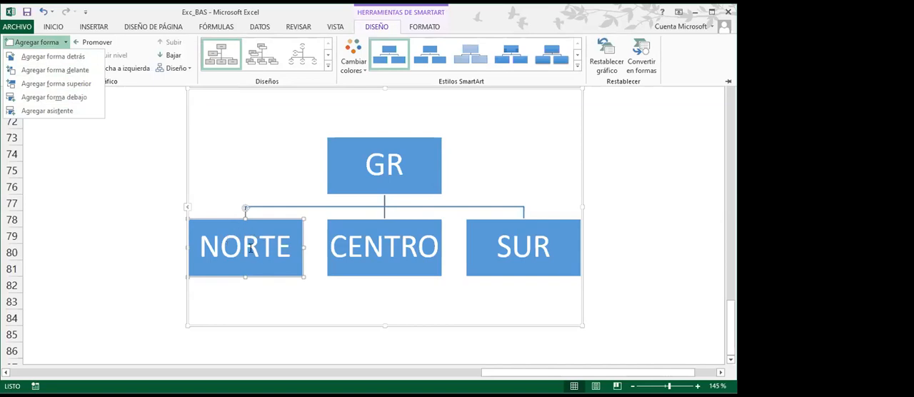
pyautogui.click(65, 96)
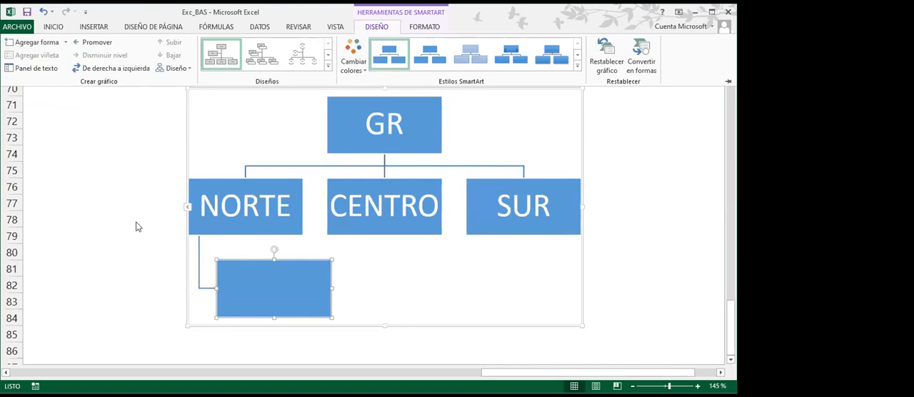
pyautogui.write('H')
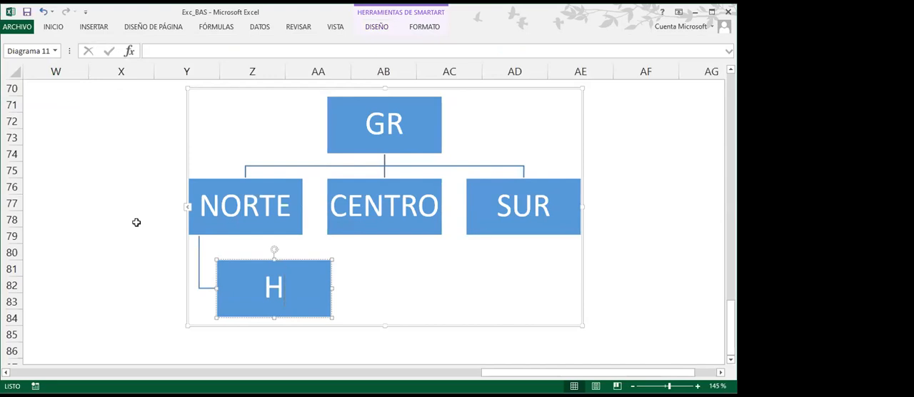
pyautogui.write(' H')
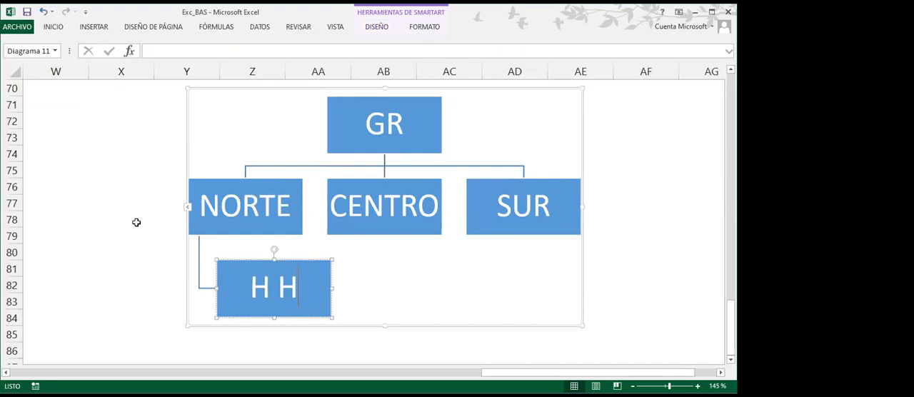
pyautogui.write('igueras')
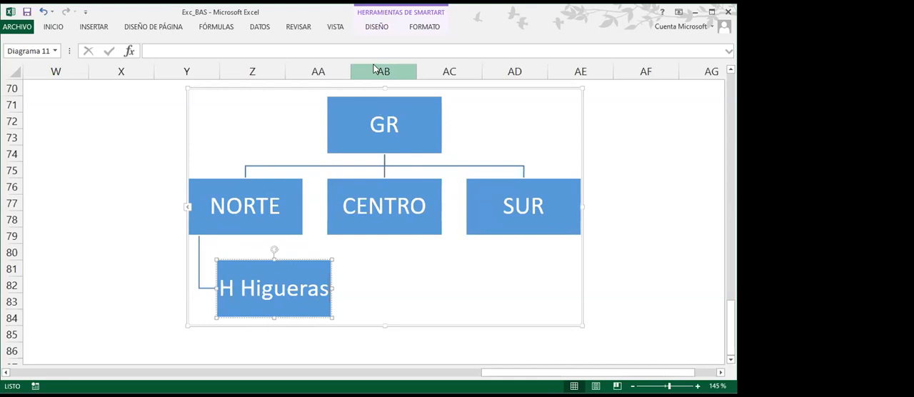
pyautogui.click(358, 31)
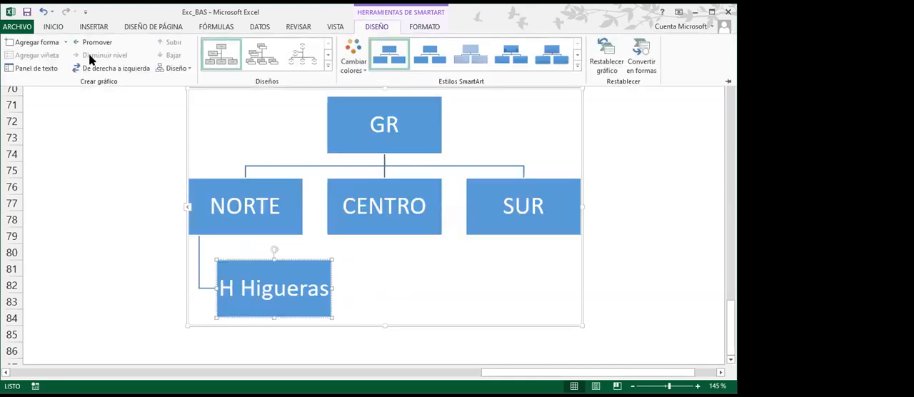
pyautogui.click(65, 42)
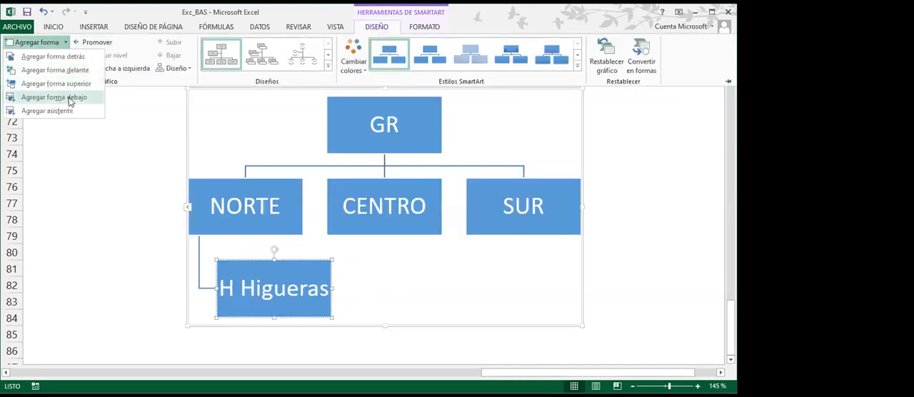
pyautogui.click(69, 97)
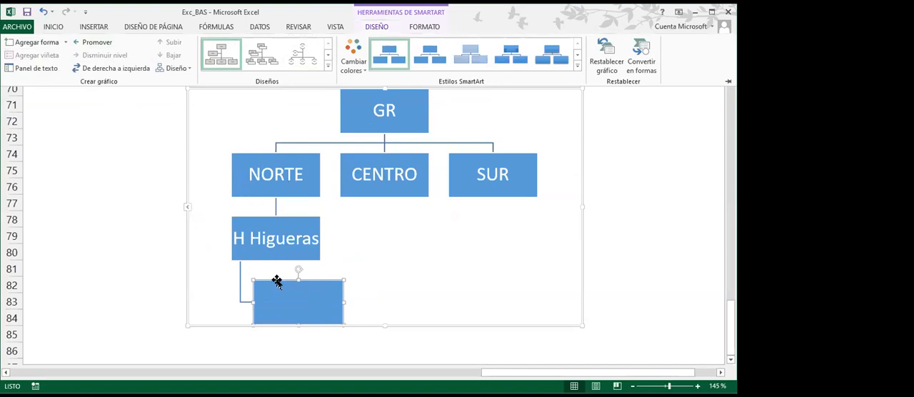
pyautogui.click(277, 282)
pyautogui.press('Delete')
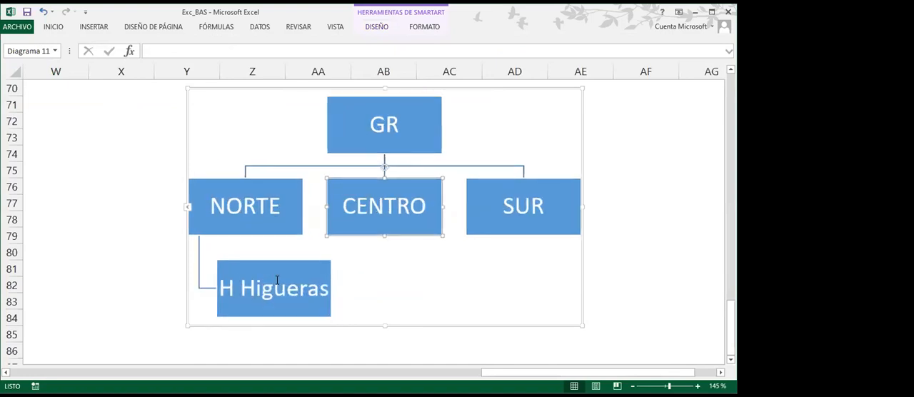
pyautogui.click(226, 233)
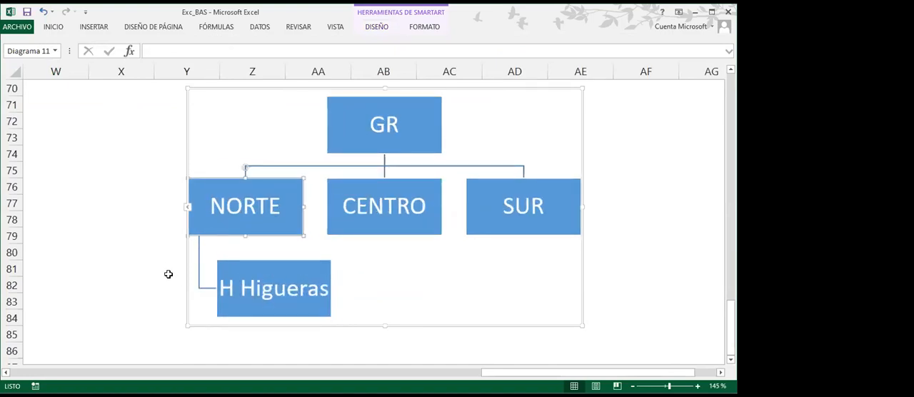
# Add a shape in front of the existing subordinate box under NORTE and enter the second subordinate's abbreviated name in it
pyautogui.click(285, 261)
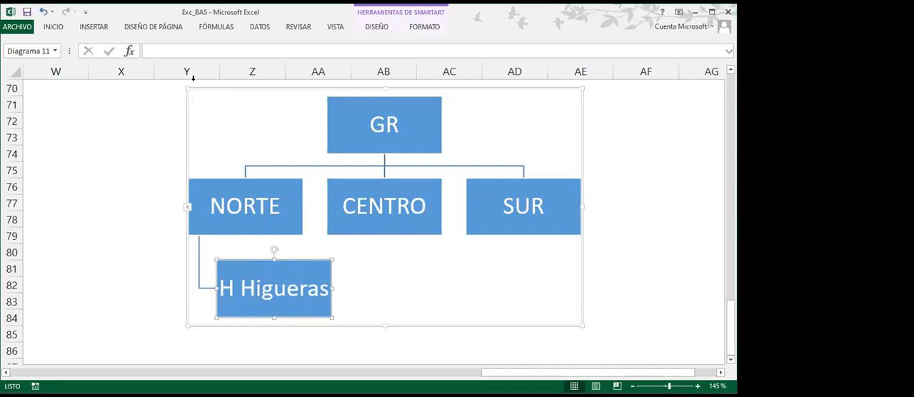
pyautogui.click(368, 30)
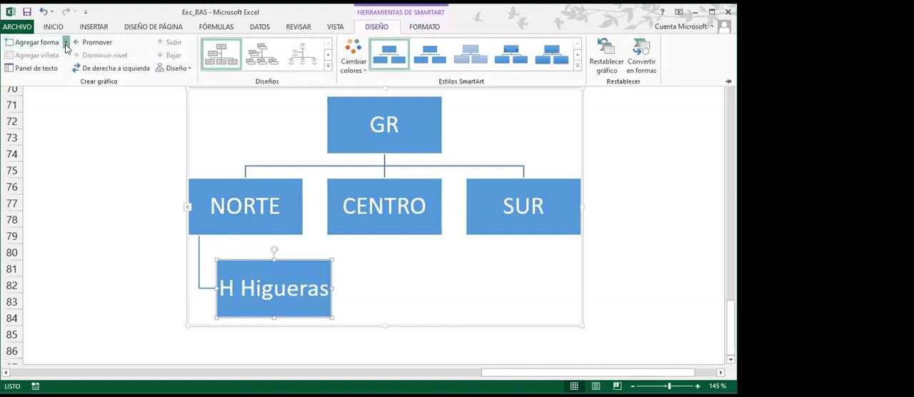
pyautogui.click(65, 43)
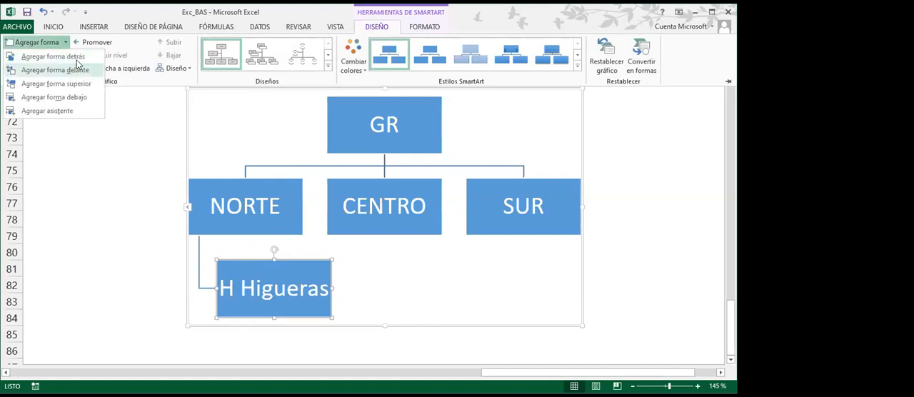
pyautogui.click(79, 70)
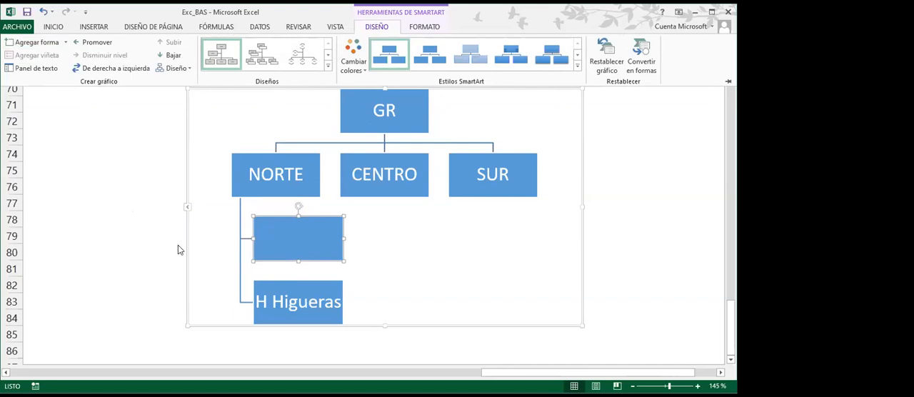
pyautogui.write('C')
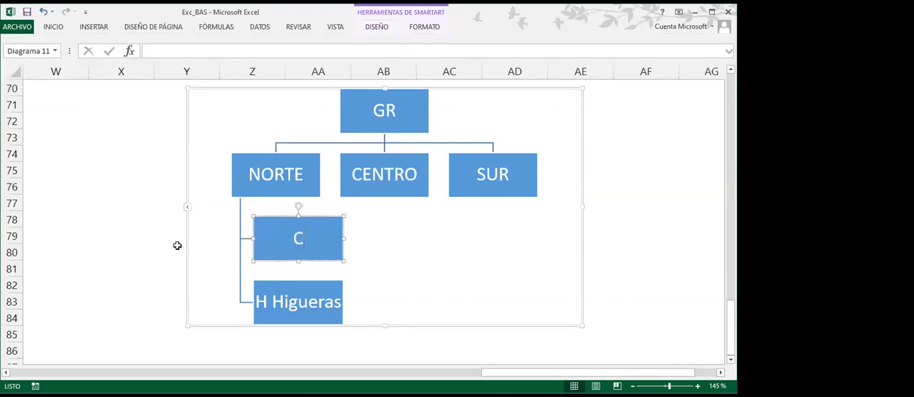
pyautogui.write('l. Meza')
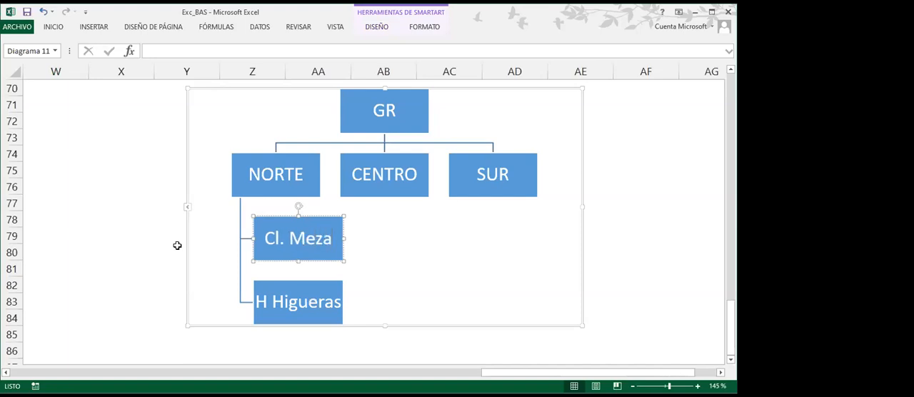
# Add a shape below the CENTRO box and label it Cl. Cordillera
pyautogui.click(402, 195)
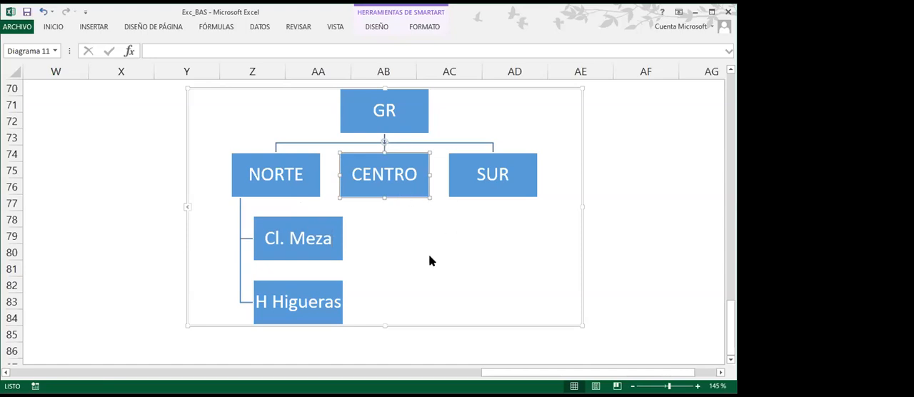
pyautogui.click(378, 27)
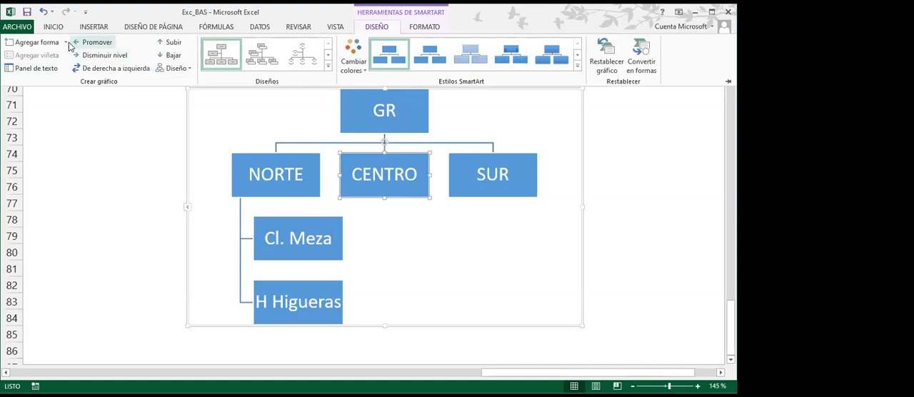
pyautogui.click(67, 43)
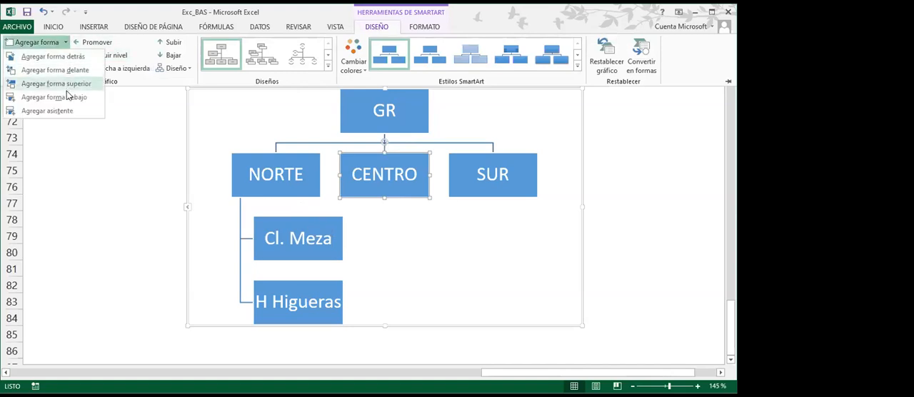
pyautogui.click(67, 98)
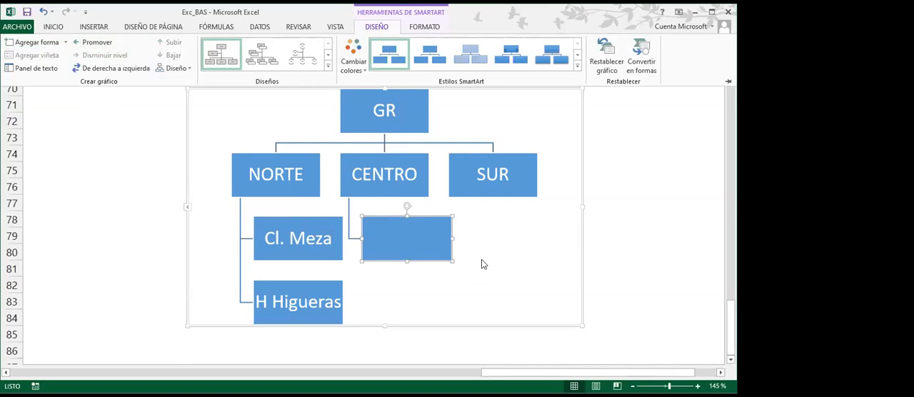
pyautogui.write('Cl.')
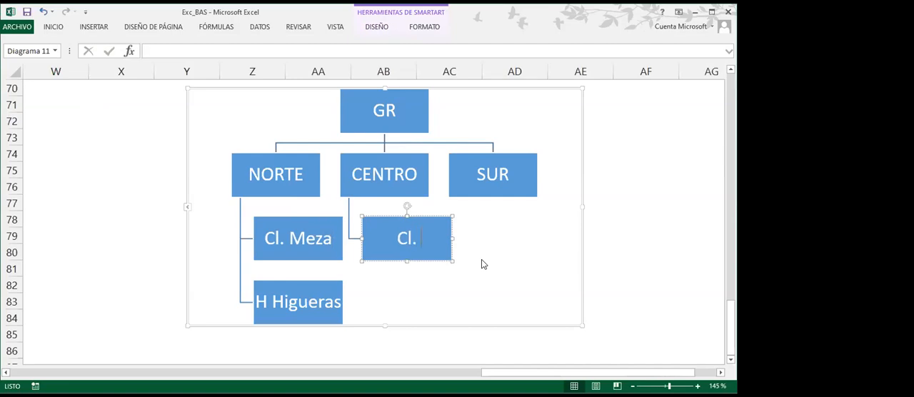
pyautogui.write('Cor')
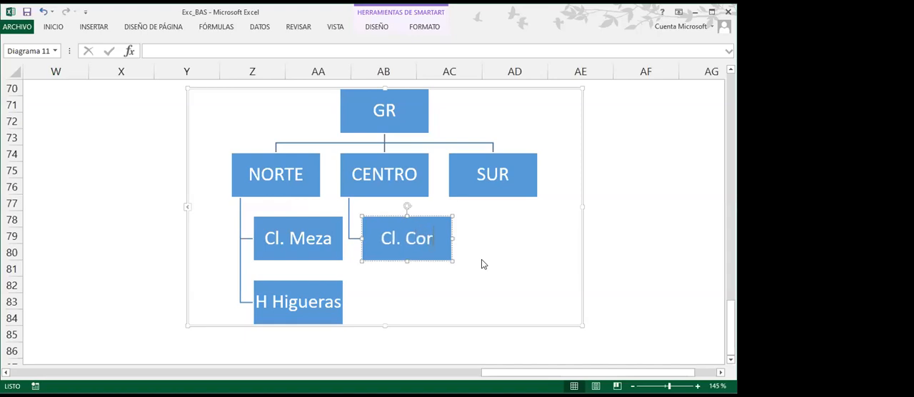
pyautogui.write('dillera')
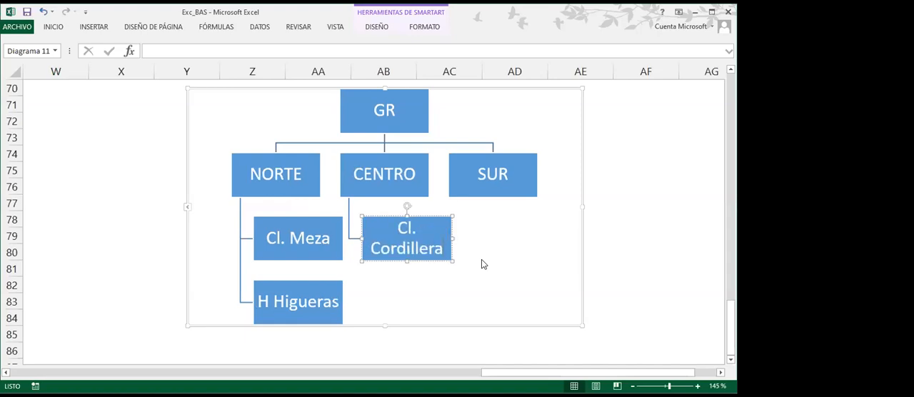
# Add three empty subordinate boxes under SUR, two below SUR itself and one in front of the last of them
pyautogui.click(504, 196)
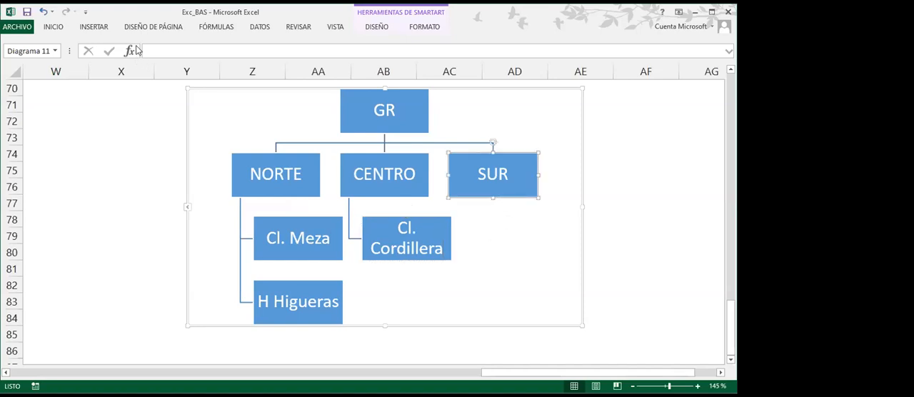
pyautogui.click(376, 27)
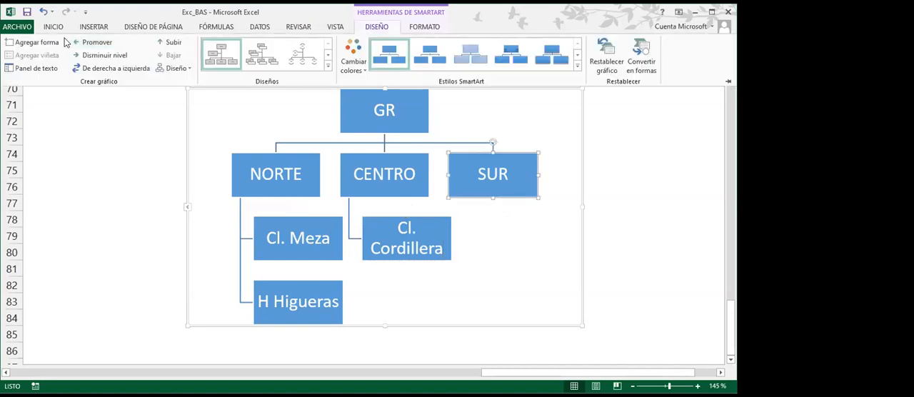
pyautogui.click(65, 43)
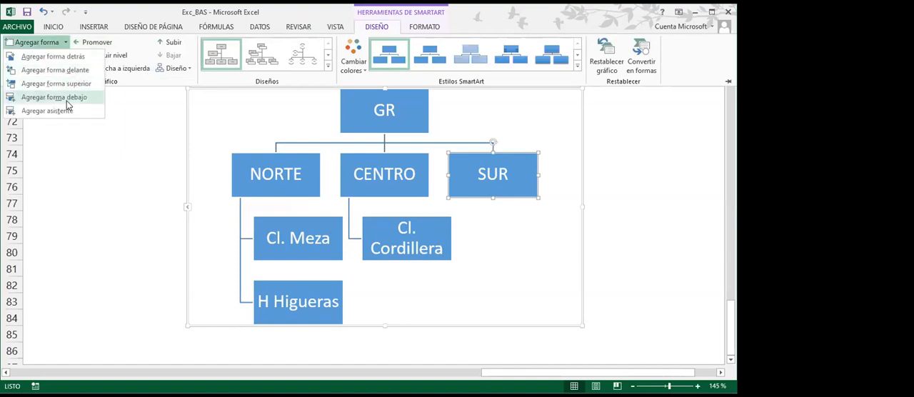
pyautogui.click(70, 100)
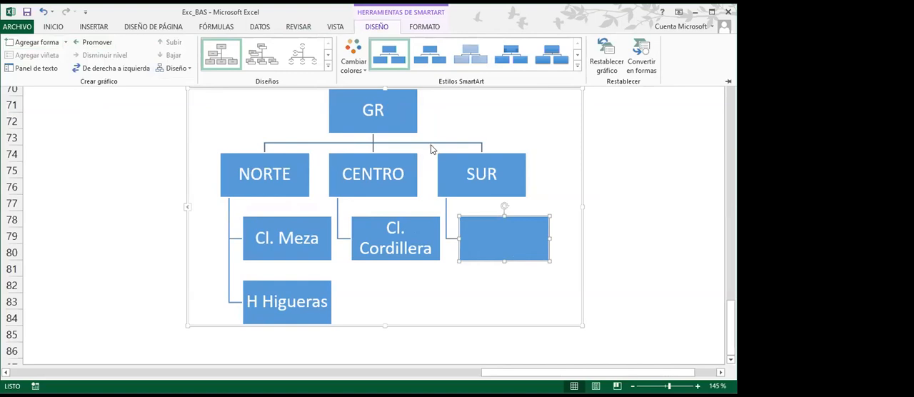
pyautogui.click(466, 194)
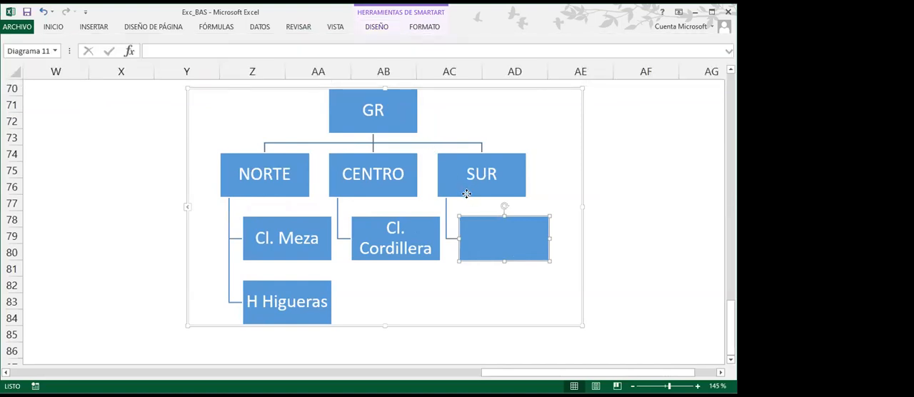
pyautogui.click(385, 27)
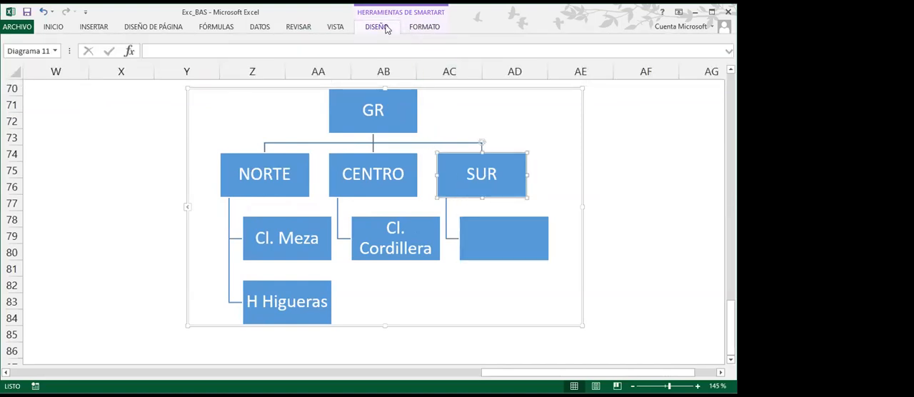
pyautogui.click(66, 42)
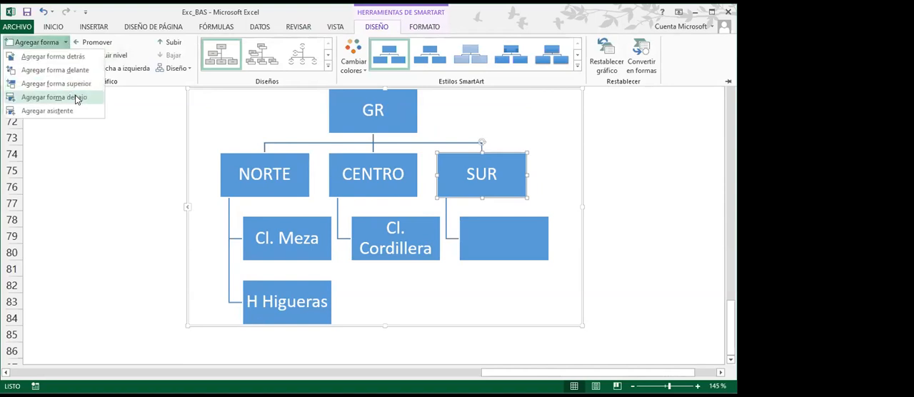
pyautogui.click(77, 99)
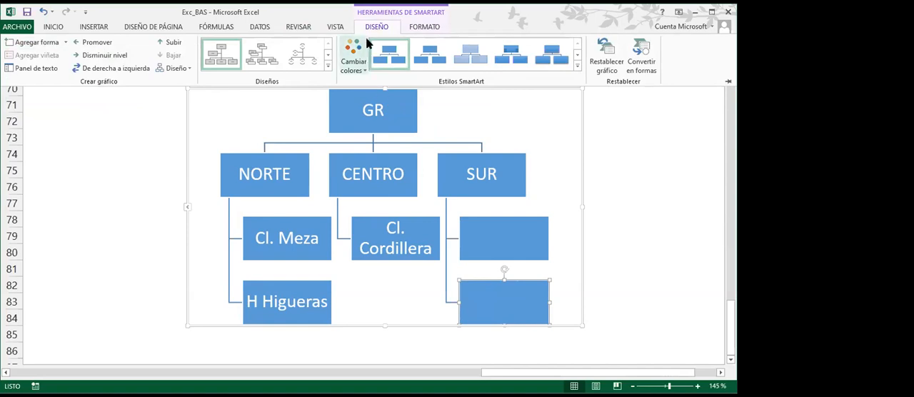
pyautogui.click(65, 43)
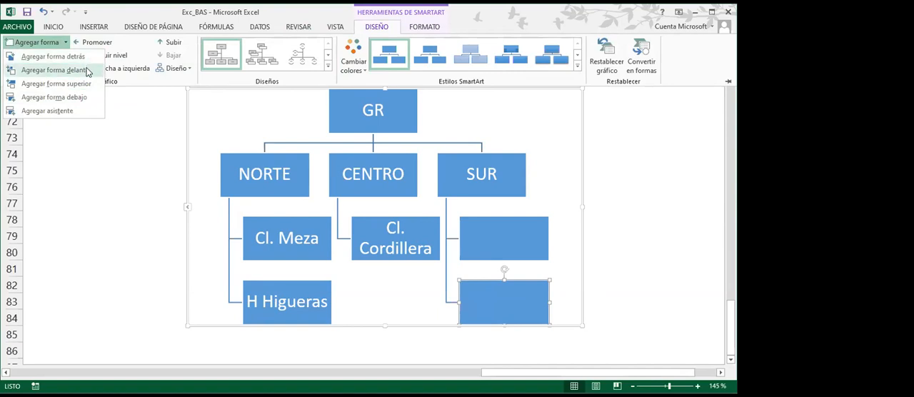
pyautogui.click(88, 70)
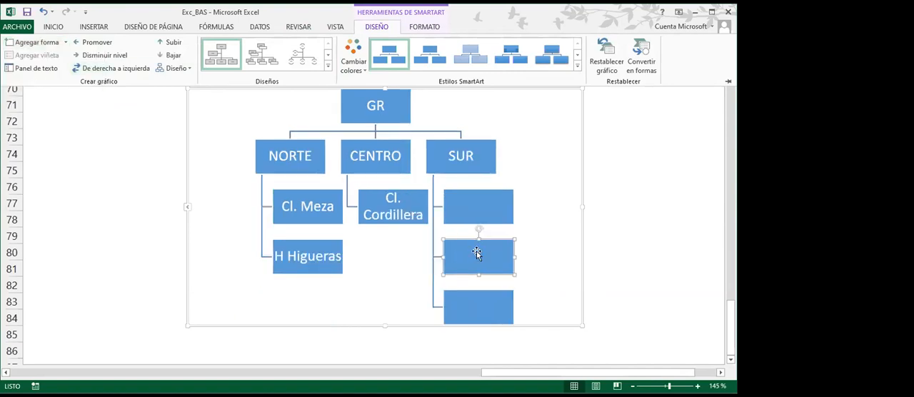
# Label the middle box under SUR H.Reg and enter the subordinates' abbreviated names in the first and third boxes
pyautogui.click(591, 245)
pyautogui.click(472, 199)
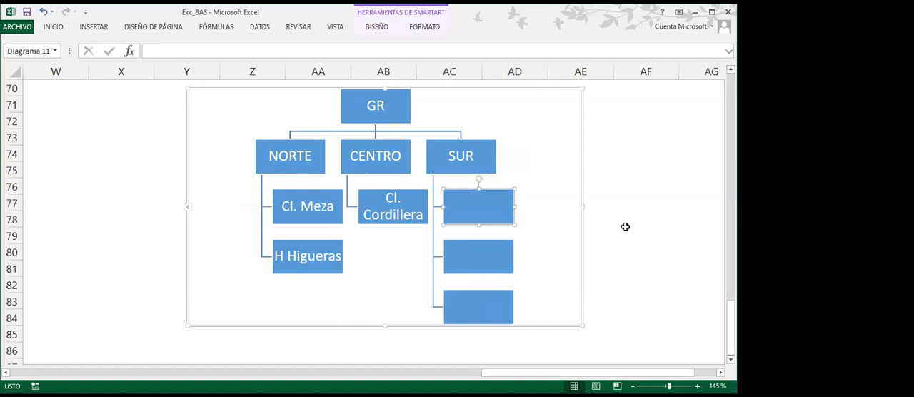
pyautogui.write('H. Cancino')
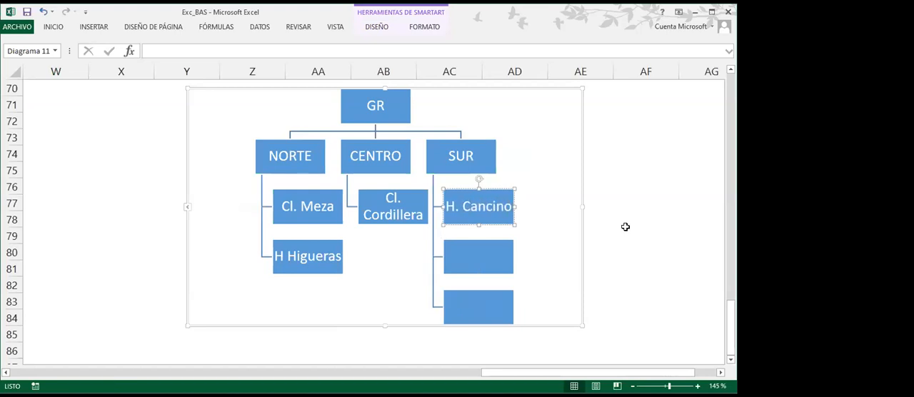
pyautogui.click(478, 271)
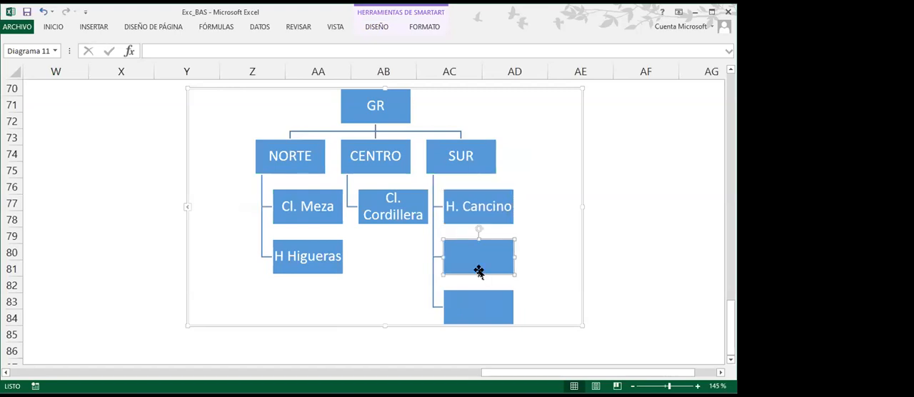
pyautogui.write('H.Reg')
pyautogui.click(476, 291)
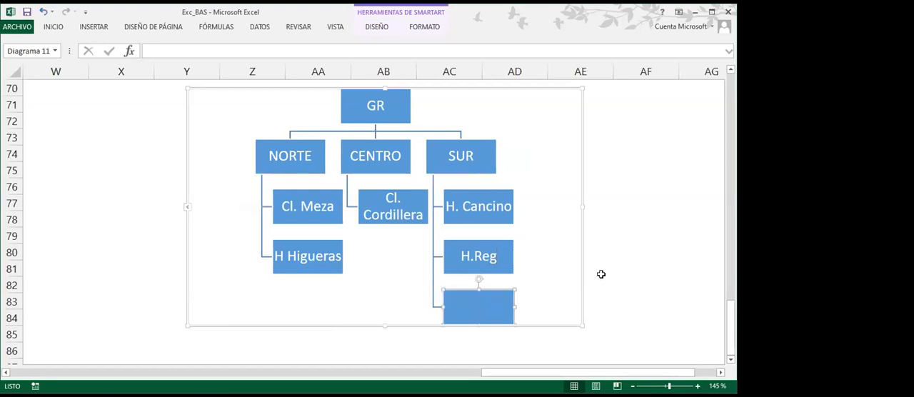
pyautogui.write('Cl. Vera')
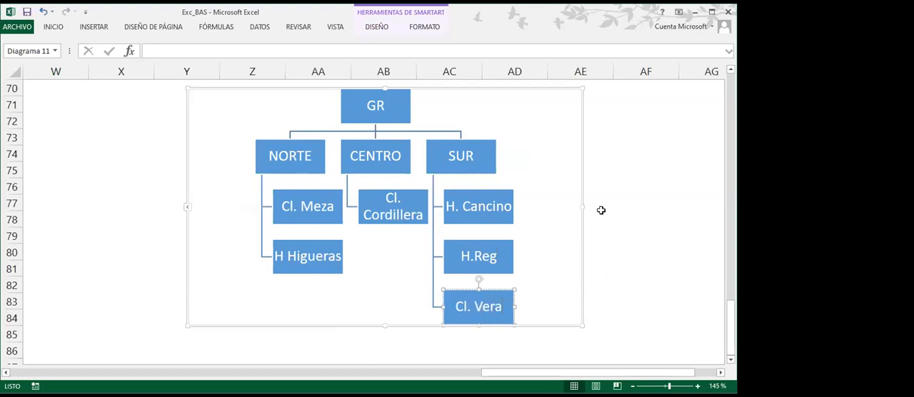
pyautogui.click(625, 215)
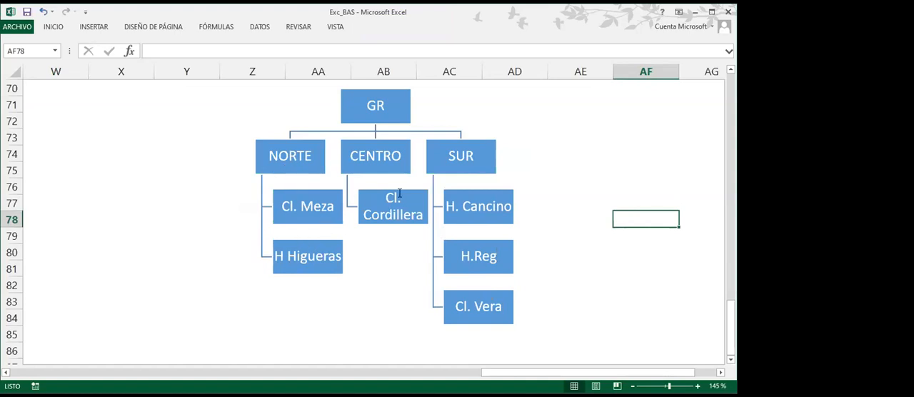
# Change the organization chart's layout to the labeled-style hierarchy with rounded boxes, horizontal level bands and all subordinates in one row
pyautogui.click(461, 120)
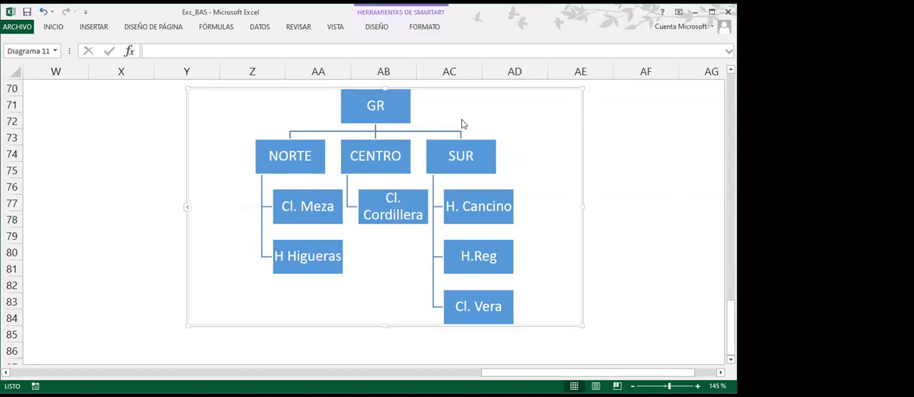
pyautogui.click(385, 28)
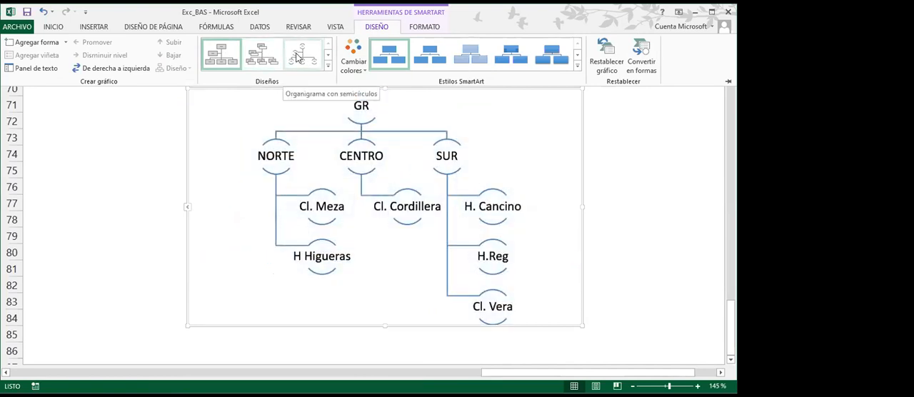
pyautogui.click(328, 55)
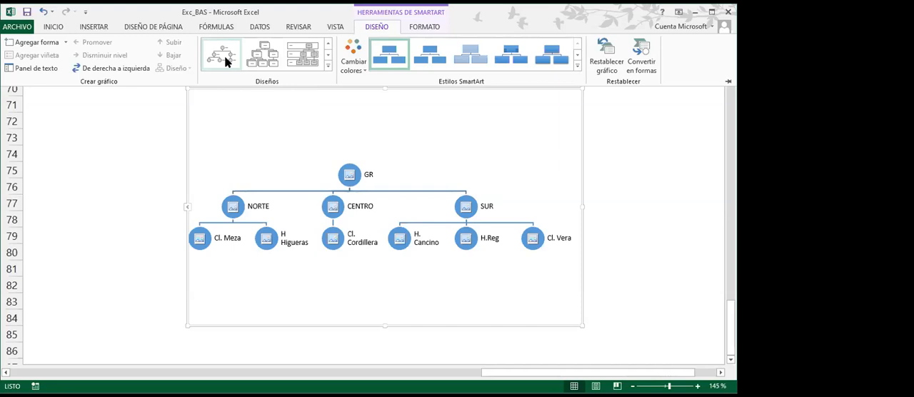
pyautogui.click(259, 57)
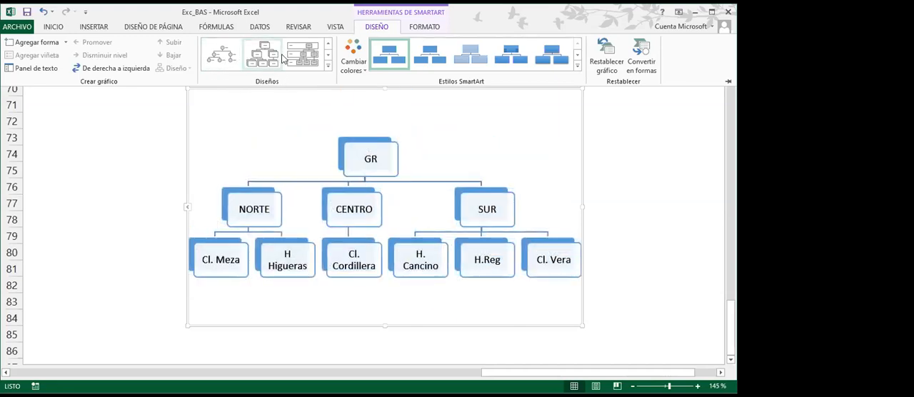
pyautogui.click(327, 67)
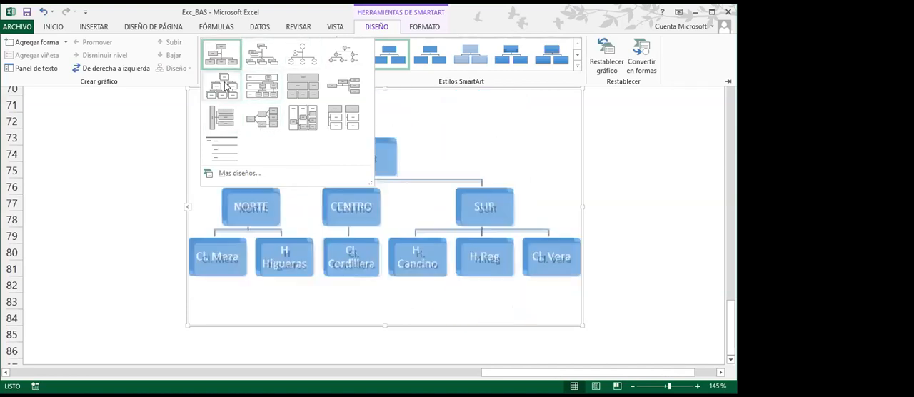
pyautogui.click(268, 90)
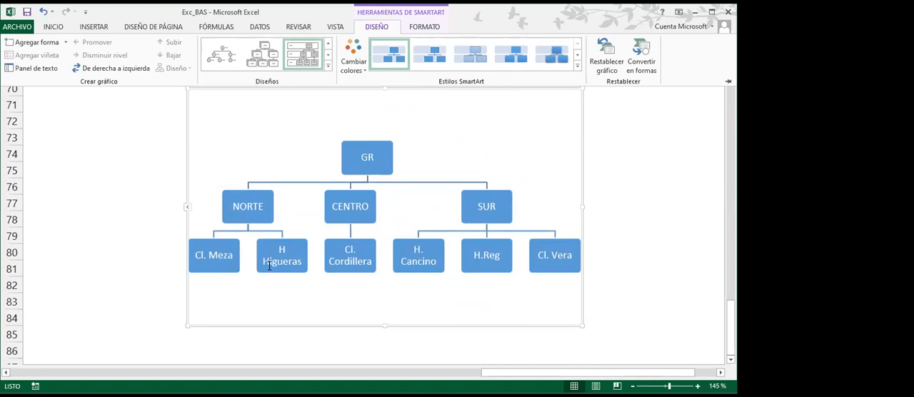
pyautogui.hotkey('ctrl', 'F1')
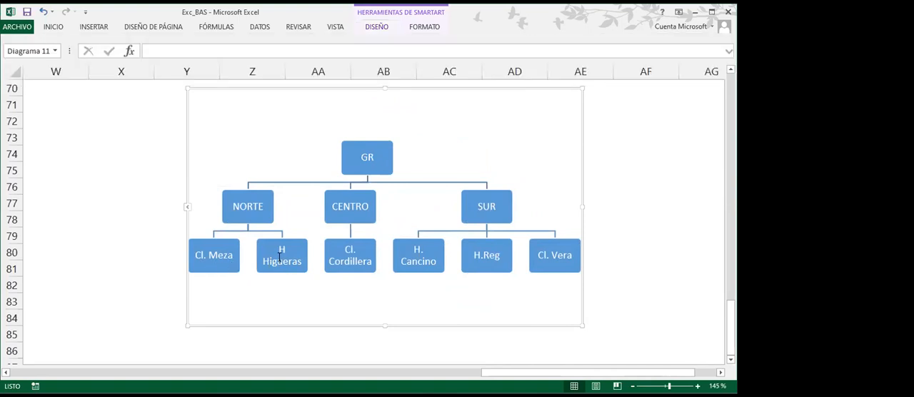
# Try moving the second box under NORTE across to the SUR branch, then below that row, and back beside the first NORTE subordinate
pyautogui.click(283, 271)
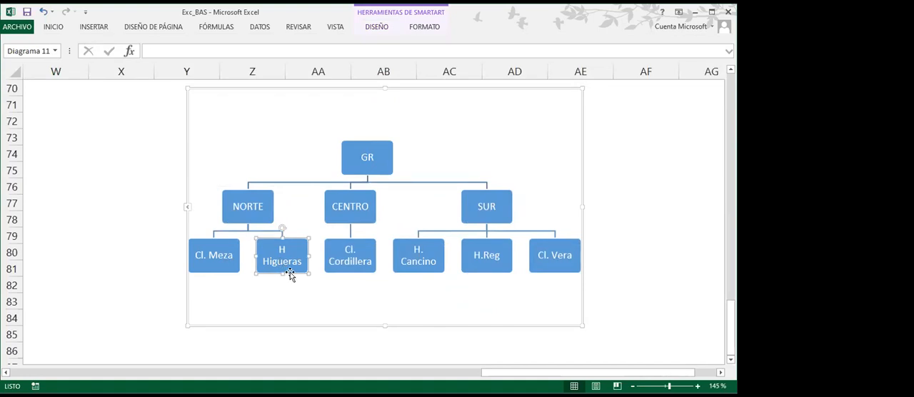
pyautogui.moveTo(291, 270); pyautogui.dragTo(541, 269)
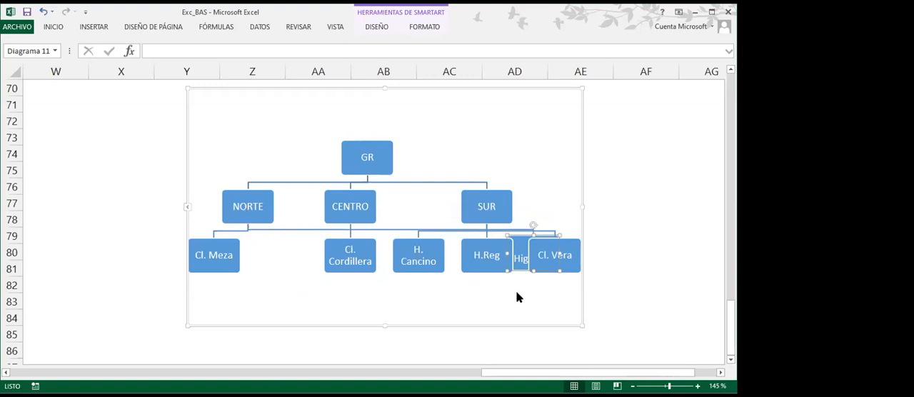
pyautogui.moveTo(518, 272); pyautogui.dragTo(517, 315)
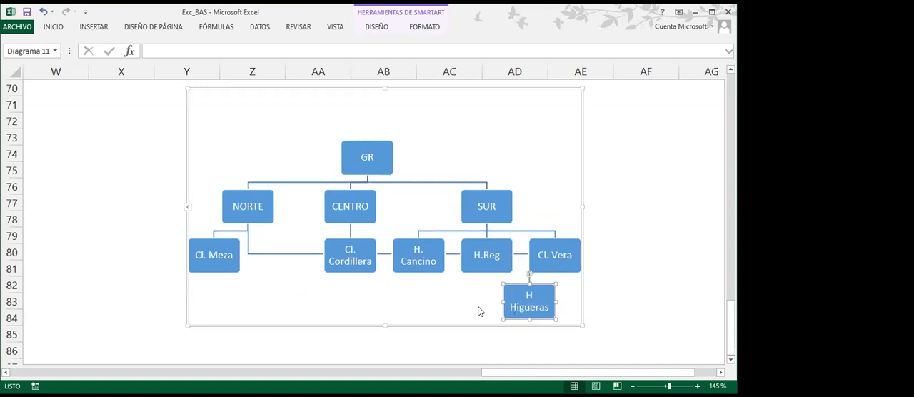
pyautogui.moveTo(516, 287); pyautogui.dragTo(271, 272)
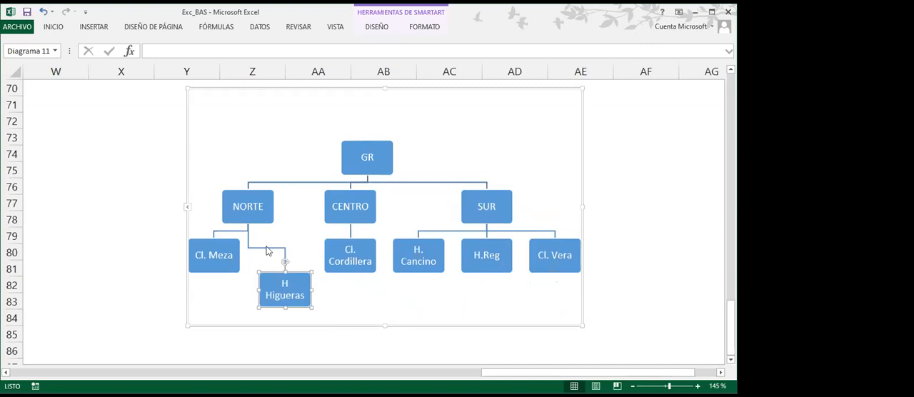
pyautogui.moveTo(266, 272); pyautogui.dragTo(265, 236)
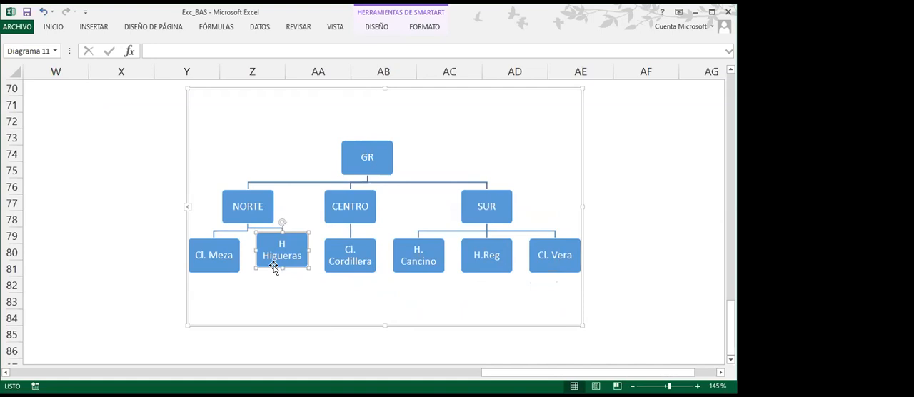
pyautogui.moveTo(271, 265); pyautogui.dragTo(273, 271)
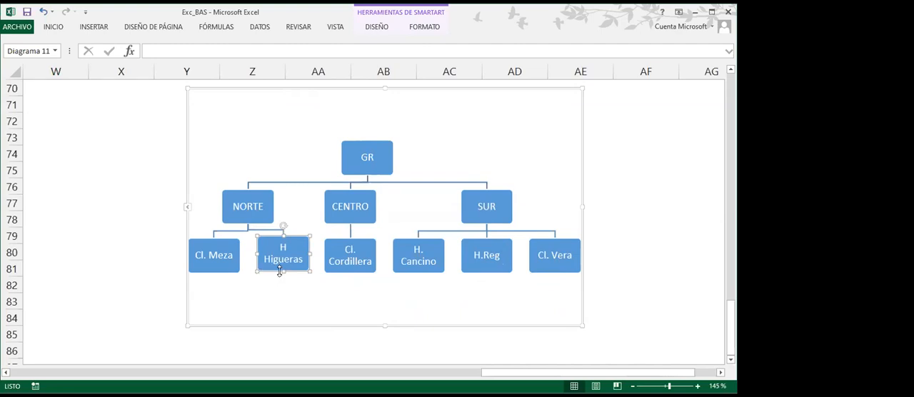
# Delete the second subordinate box under NORTE and add a new shape below NORTE with the replacement subordinate's abbreviated name
pyautogui.press('Delete')
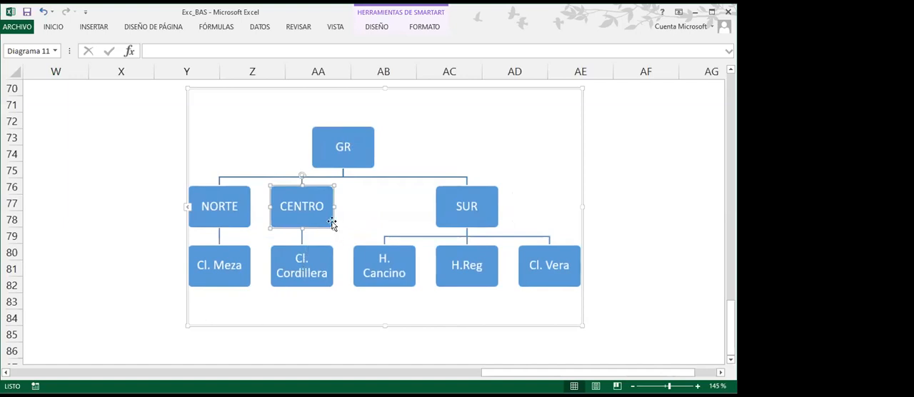
pyautogui.click(223, 226)
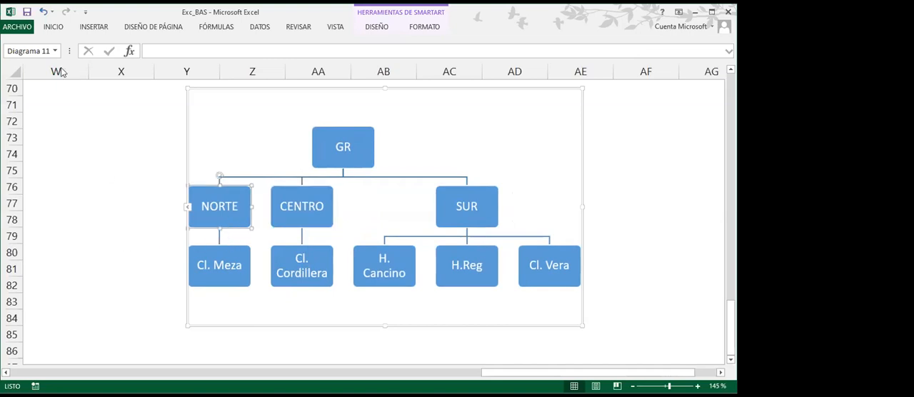
pyautogui.click(378, 28)
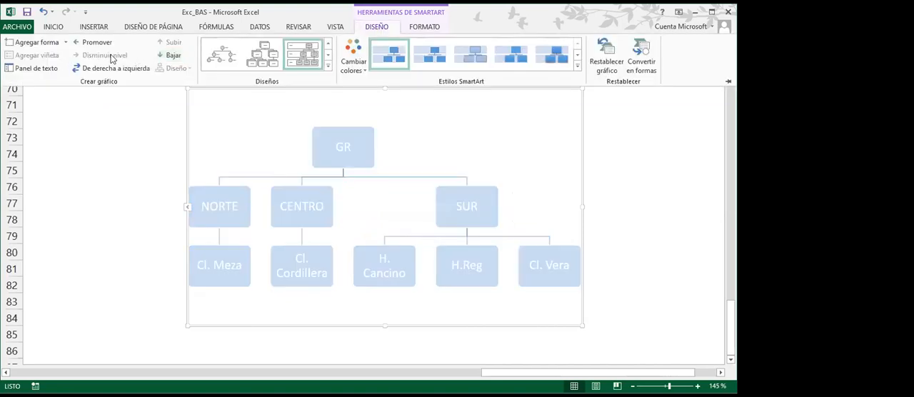
pyautogui.click(65, 43)
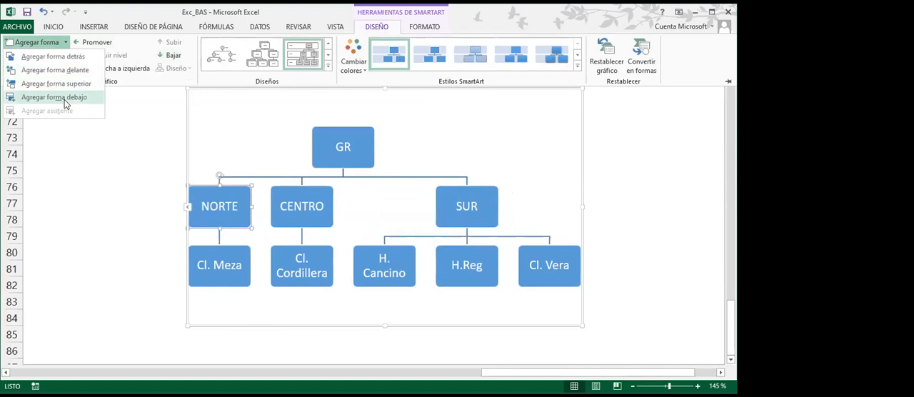
pyautogui.click(65, 100)
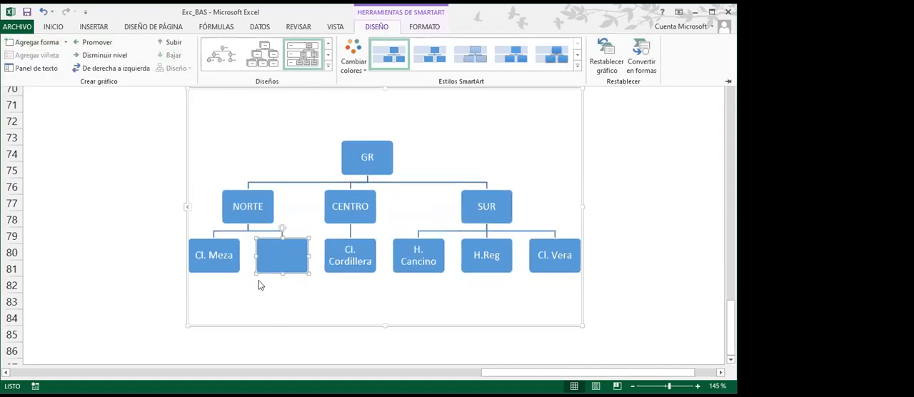
pyautogui.write('H')
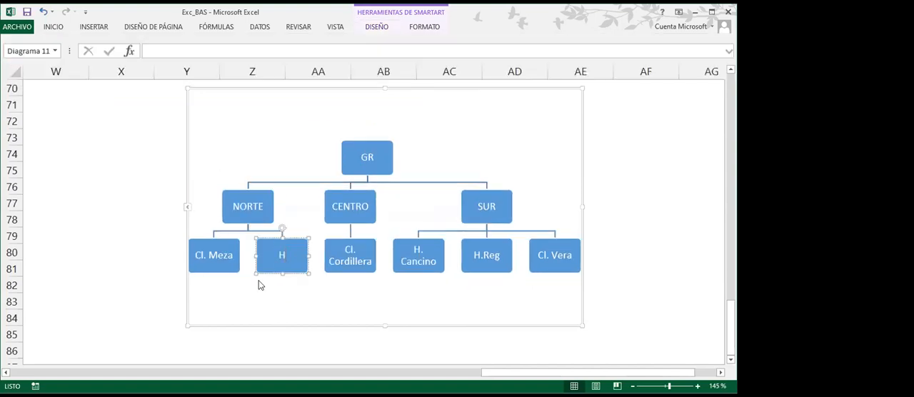
pyautogui.write('. Soto')
pyautogui.click(347, 288)
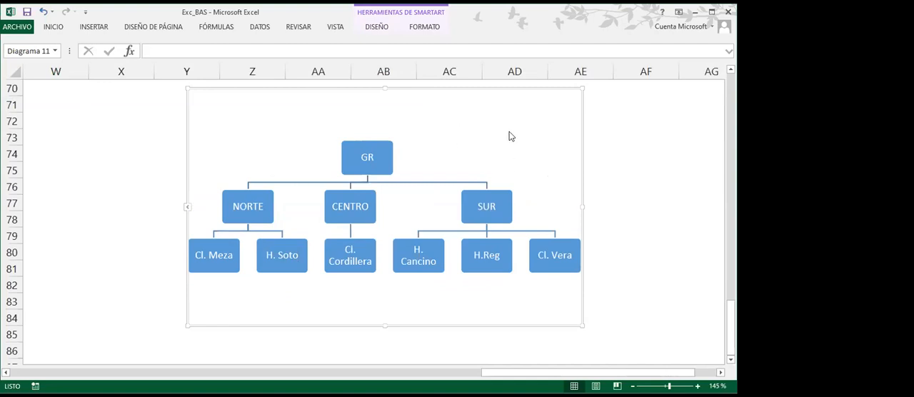
pyautogui.click(290, 269)
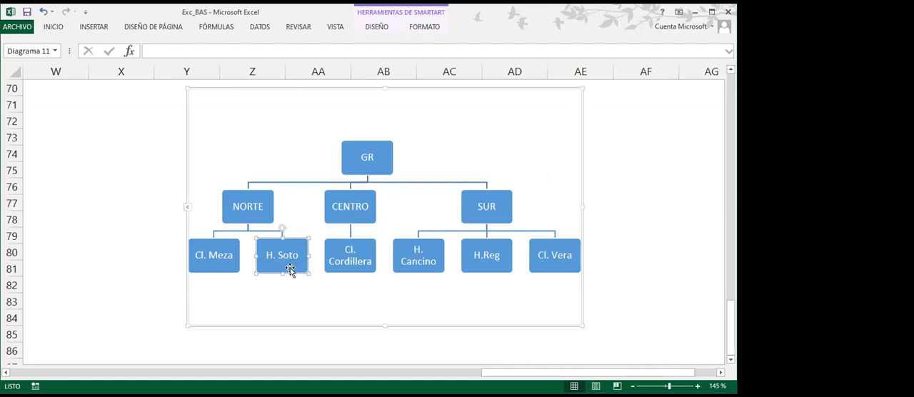
# Recolor the whole organization chart with the second Multicolor variation and check the colors of boxes on each level
pyautogui.click(567, 102)
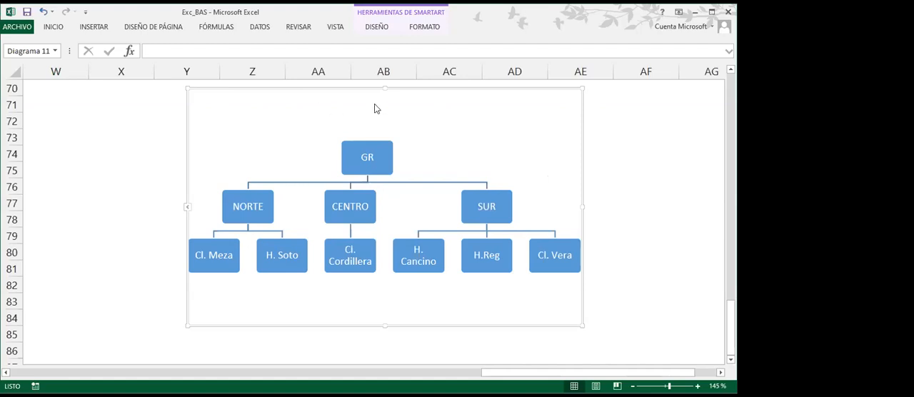
pyautogui.click(381, 27)
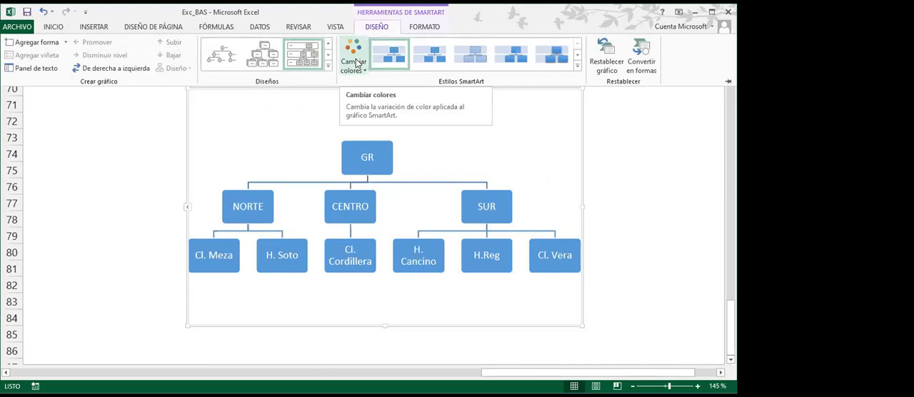
pyautogui.click(356, 63)
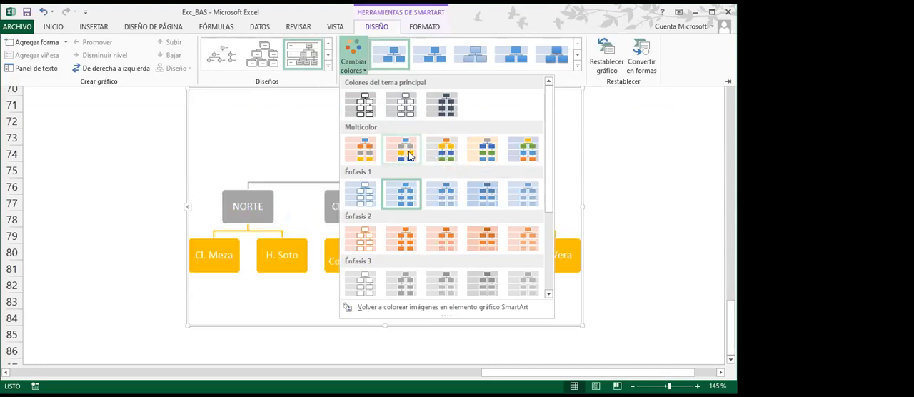
pyautogui.click(407, 155)
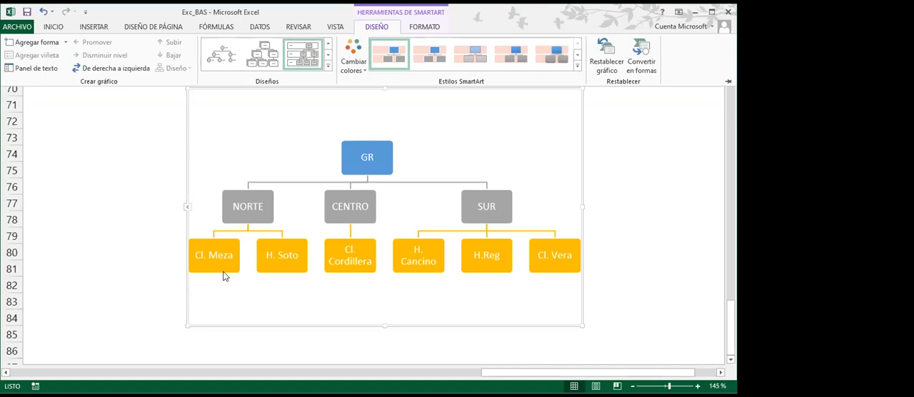
pyautogui.click(369, 150)
pyautogui.click(257, 195)
pyautogui.click(353, 205)
pyautogui.click(500, 209)
pyautogui.click(467, 258)
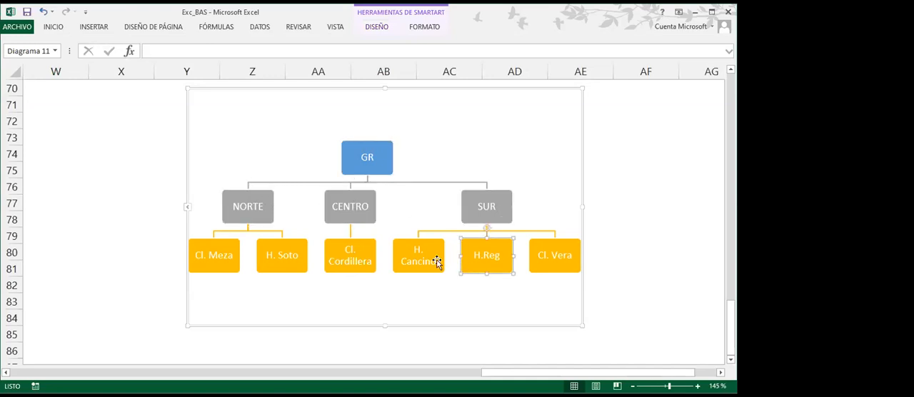
# Recolor the whole organization chart with the third green variation of Énfasis 6
pyautogui.click(567, 104)
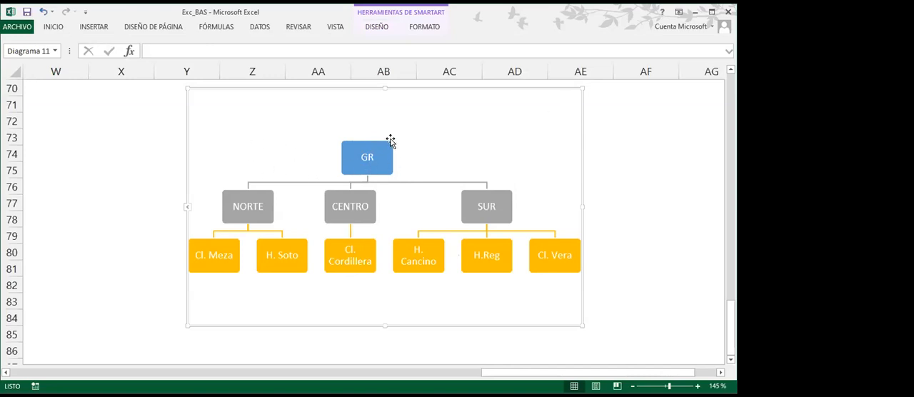
pyautogui.click(378, 27)
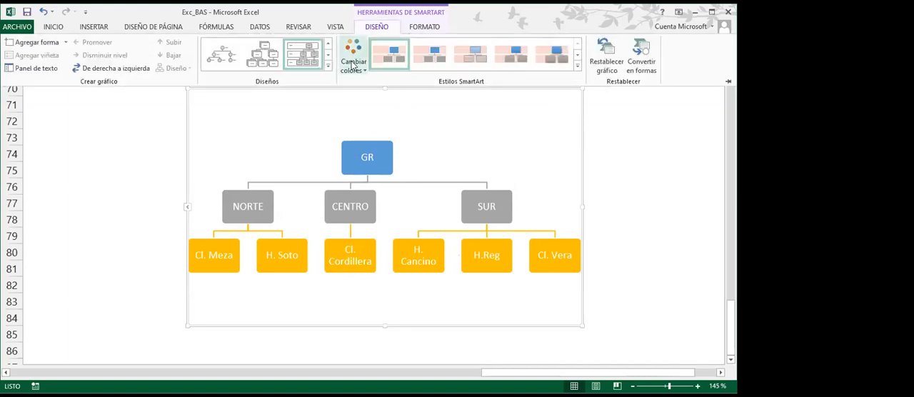
pyautogui.click(366, 69)
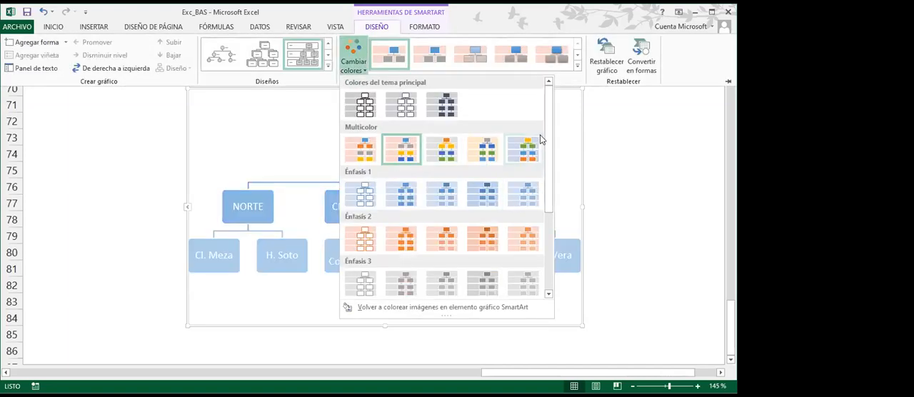
pyautogui.moveTo(547, 136); pyautogui.dragTo(546, 223)
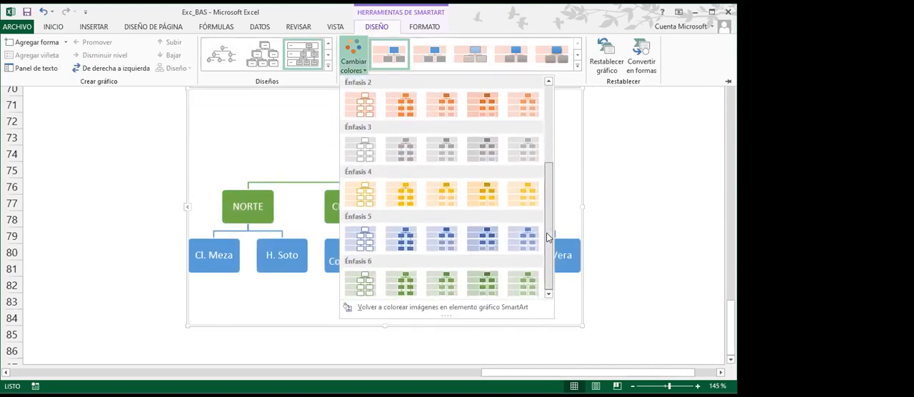
pyautogui.click(455, 283)
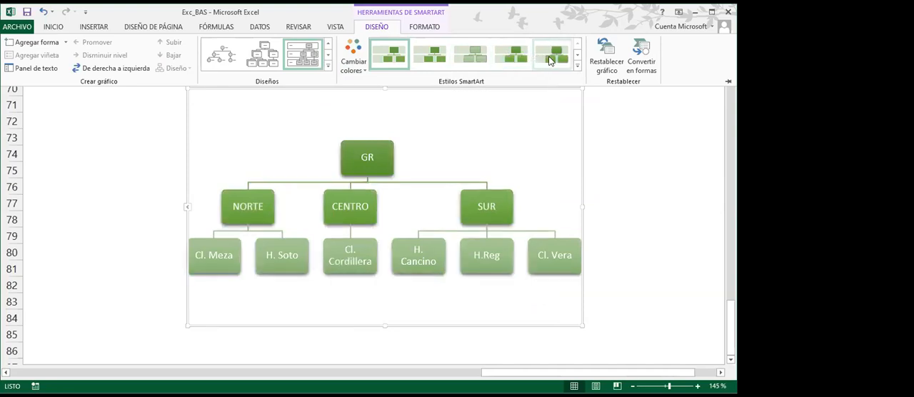
# Apply the 3D SmartArt style Escena metálica to the organization chart
pyautogui.click(577, 54)
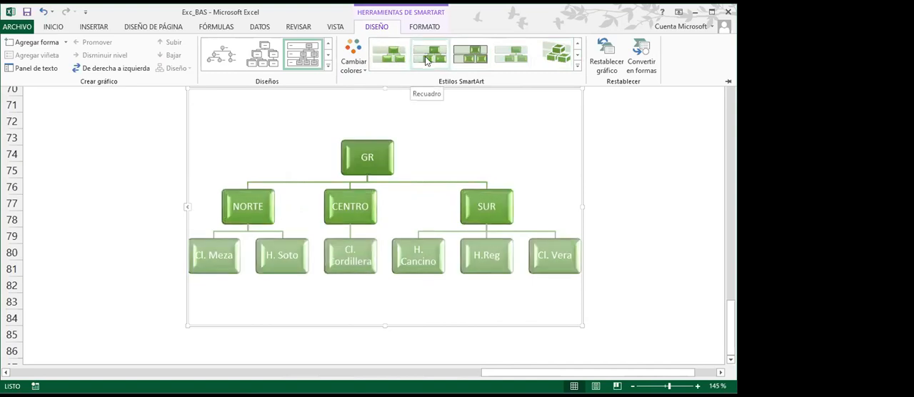
pyautogui.click(577, 57)
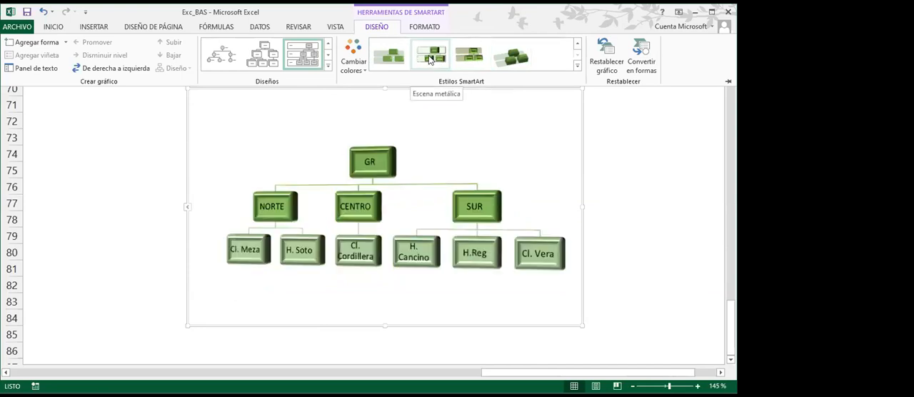
pyautogui.click(430, 59)
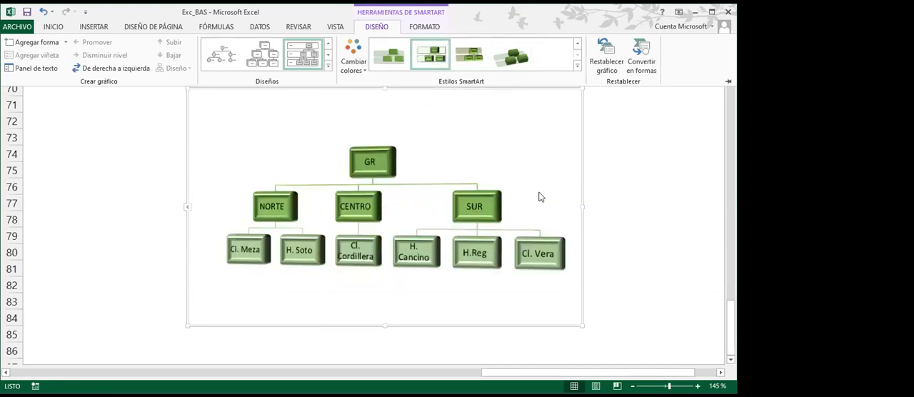
pyautogui.click(582, 205)
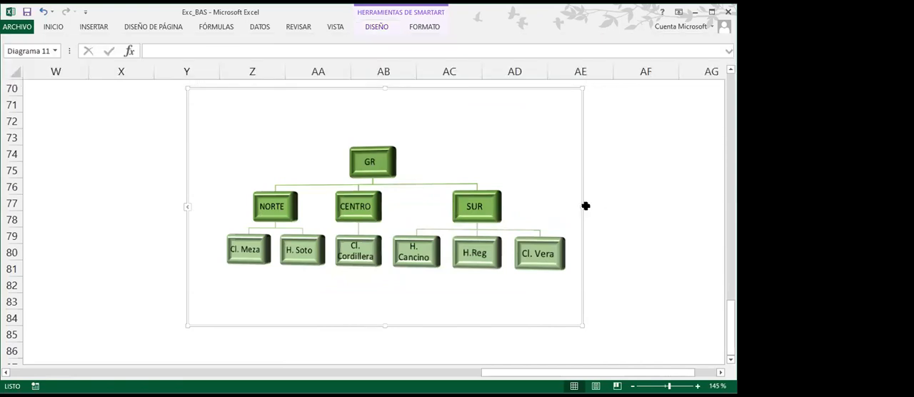
# Widen the organization chart's frame on both sides so it spans columns W to AF
pyautogui.moveTo(583, 206); pyautogui.dragTo(667, 209)
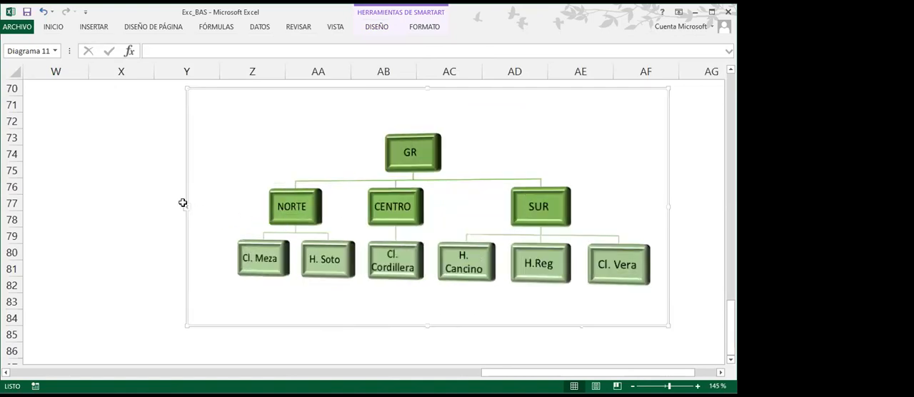
pyautogui.moveTo(181, 202); pyautogui.dragTo(62, 204)
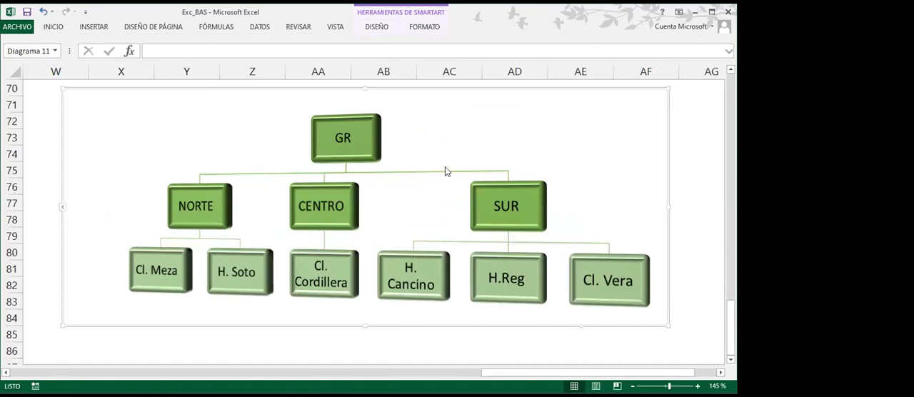
pyautogui.click(693, 141)
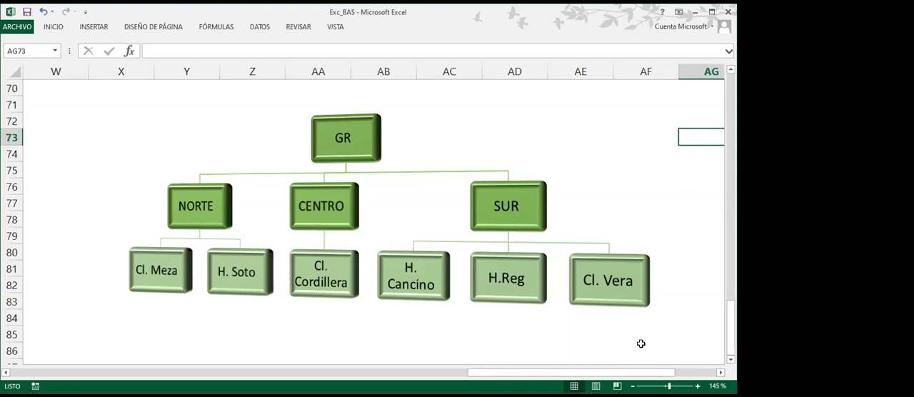
# Move the organization chart straight down to start at about row 76, leaving empty rows above it for a title
pyautogui.scroll(2, 160, 155)
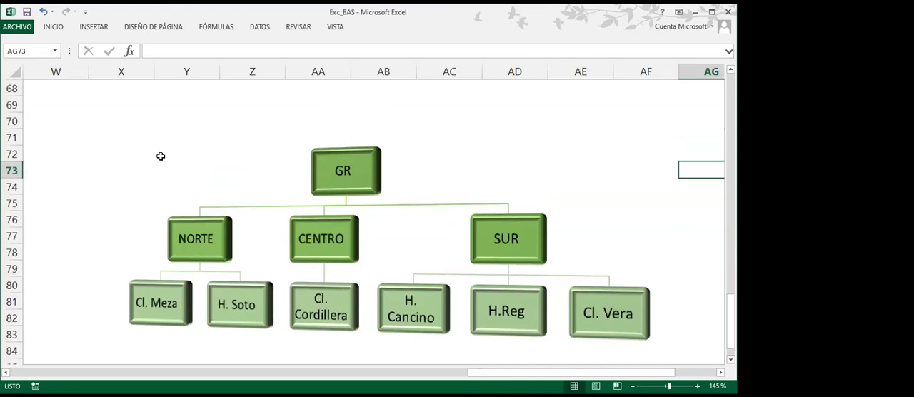
pyautogui.scroll(-1, 160, 156)
pyautogui.scroll(-1, 160, 156)
pyautogui.click(445, 171)
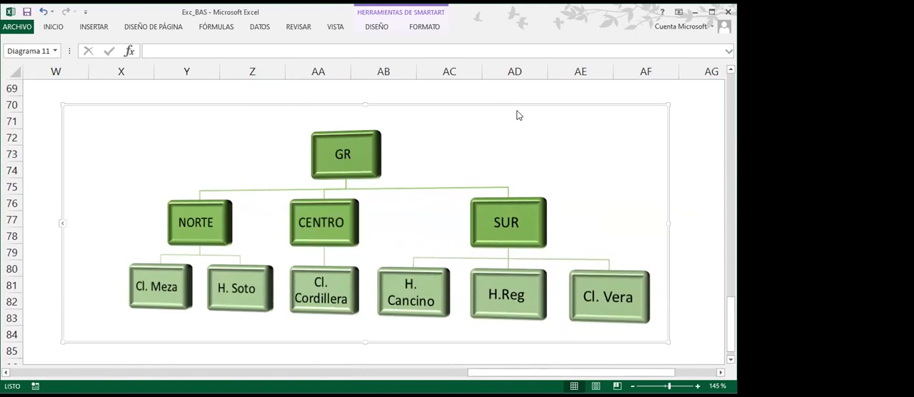
pyautogui.moveTo(512, 101); pyautogui.dragTo(506, 206)
pyautogui.scroll(2, 506, 206)
pyautogui.scroll(-2, 506, 205)
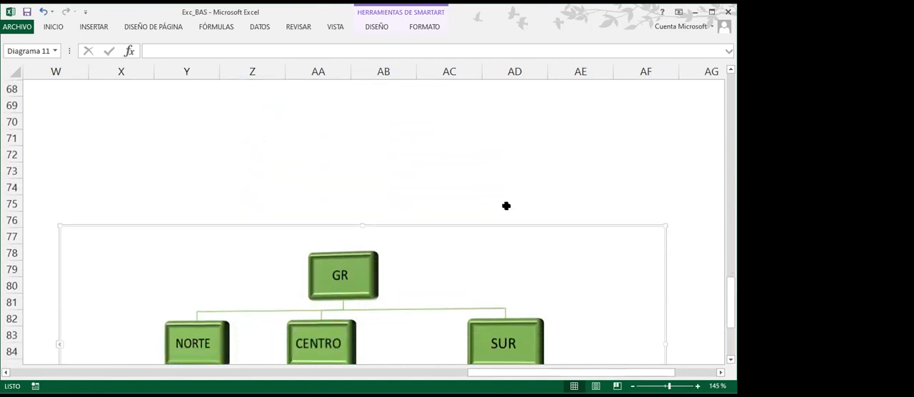
pyautogui.click(507, 206)
pyautogui.scroll(-1, 235, 168)
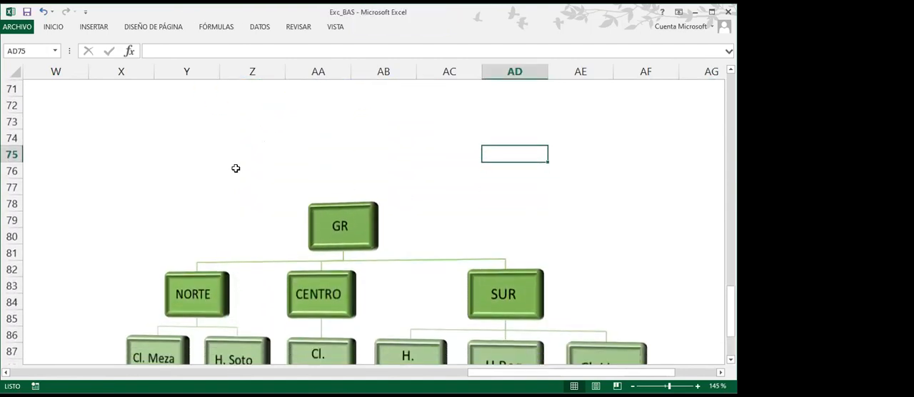
pyautogui.click(174, 119)
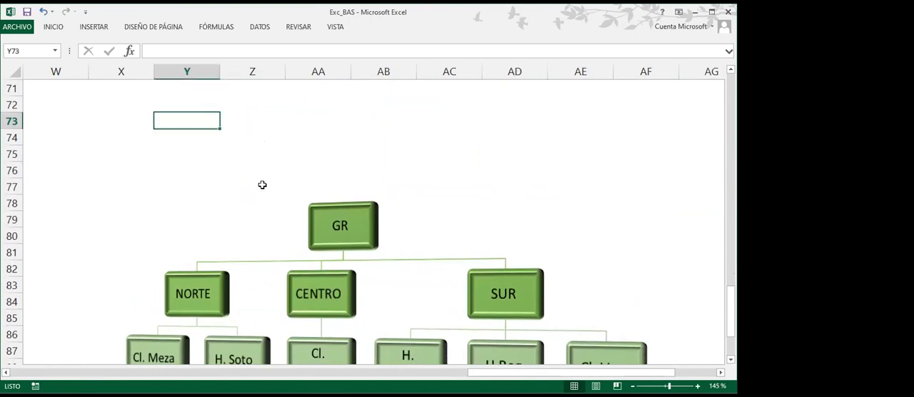
pyautogui.write('jfdgh dfkjghdgh dg d')
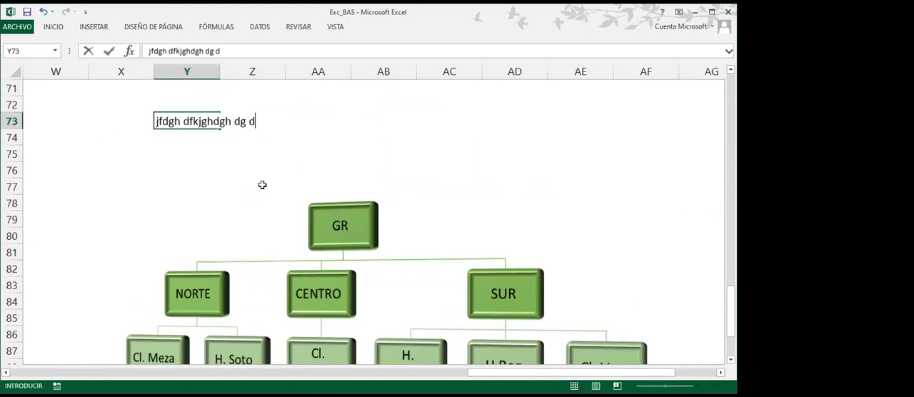
pyautogui.press('Escape')
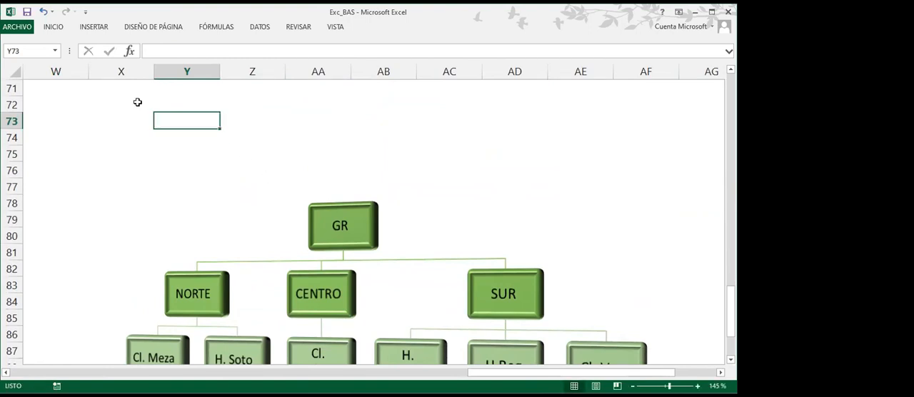
# Insert a WordArt in the style Relleno - Blanco, Contorno - Énfasis 2, Sombra intensa - Énfasis 2 and place it above the organization chart
pyautogui.click(88, 28)
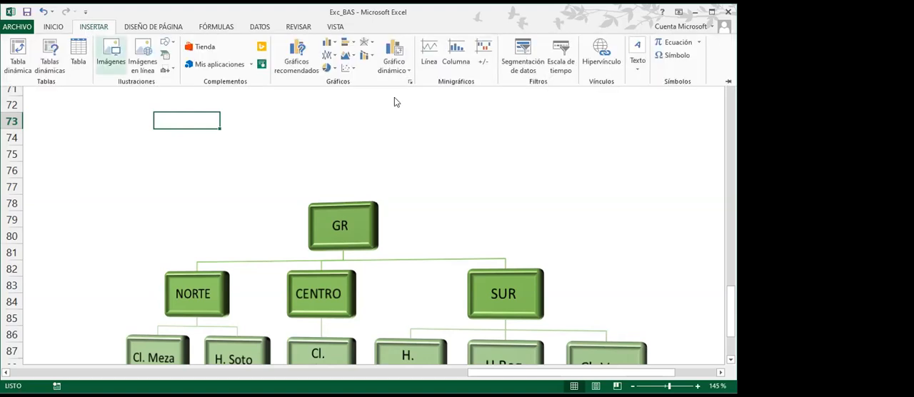
pyautogui.click(637, 74)
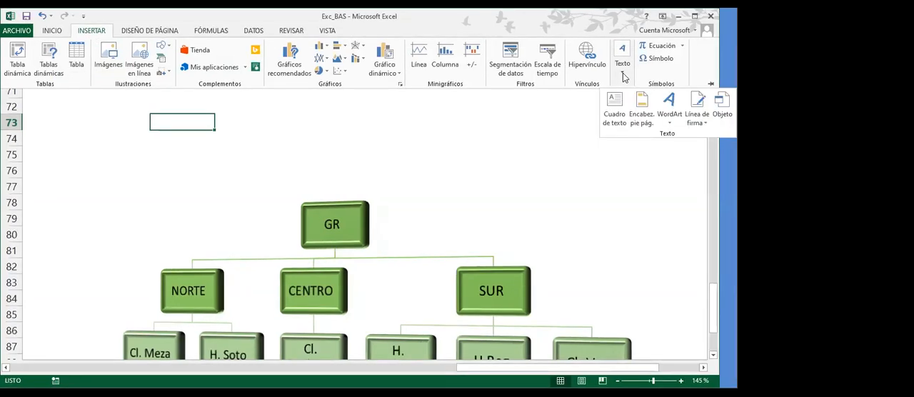
pyautogui.click(670, 107)
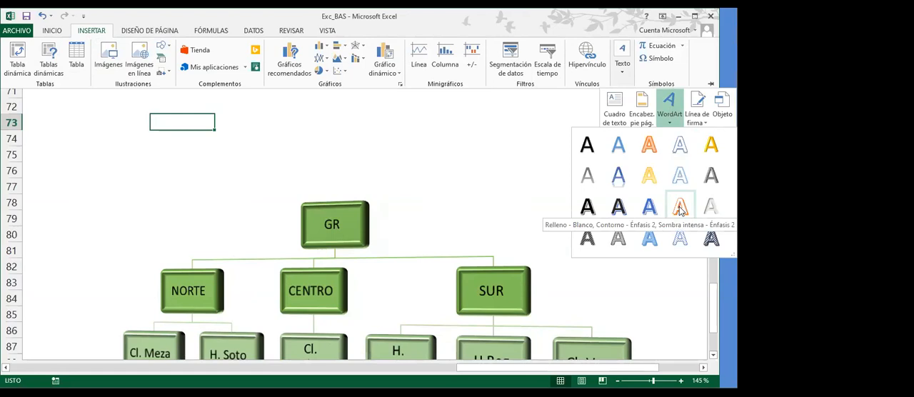
pyautogui.click(680, 208)
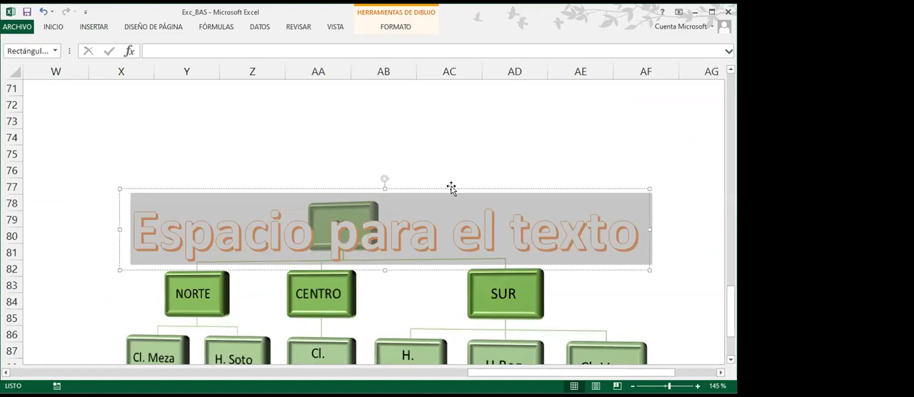
pyautogui.moveTo(452, 188); pyautogui.dragTo(443, 104)
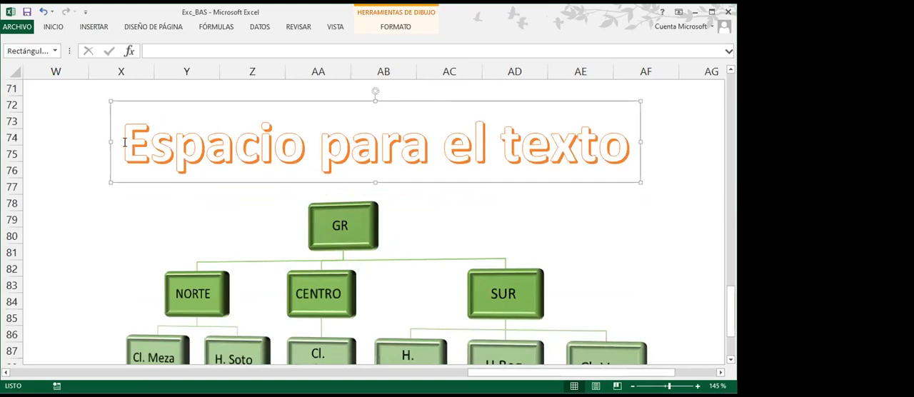
# Replace the WordArt placeholder text with Gedeon Richter
pyautogui.moveTo(123, 143); pyautogui.dragTo(620, 157)
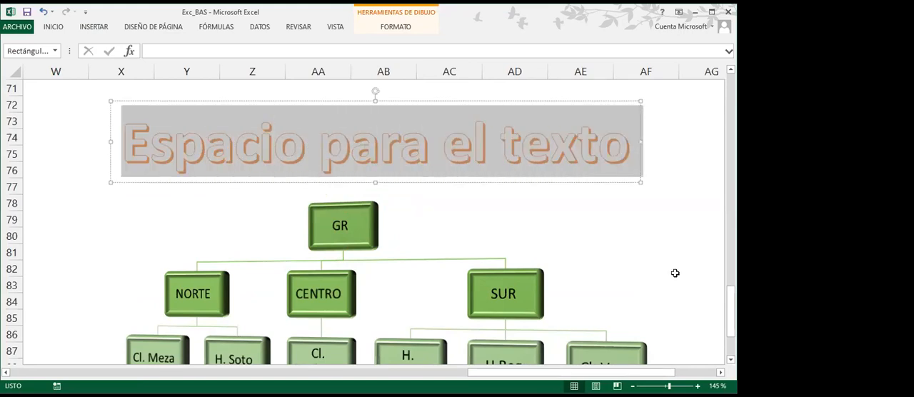
pyautogui.write('Gedeon Rich')
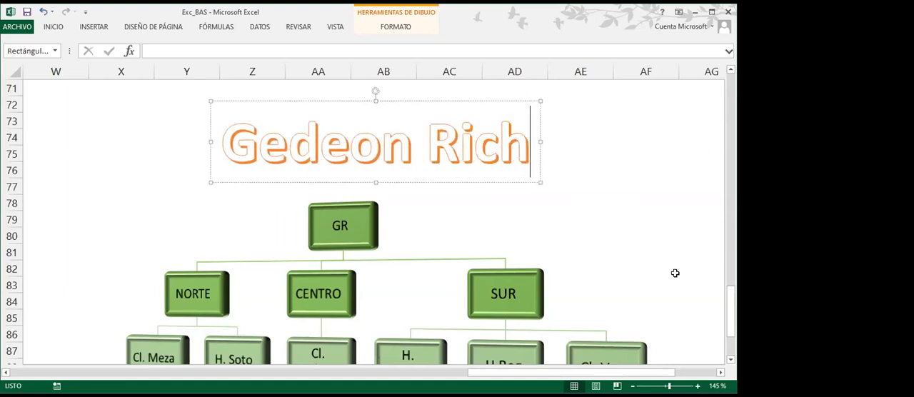
pyautogui.write('ter')
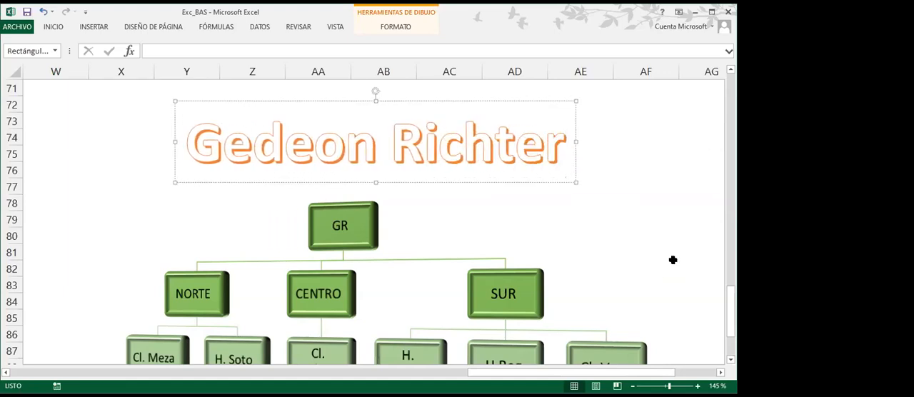
pyautogui.click(650, 225)
pyautogui.click(688, 255)
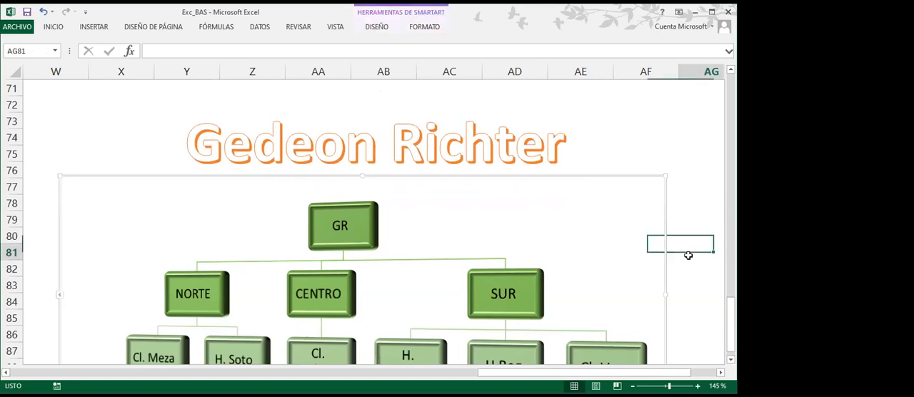
# Move the Gedeon Richter title slightly up and to the left so it is centered over the GR box
pyautogui.keyDown('ctrl'); pyautogui.scroll(-3, 688, 255); pyautogui.keyUp('ctrl')
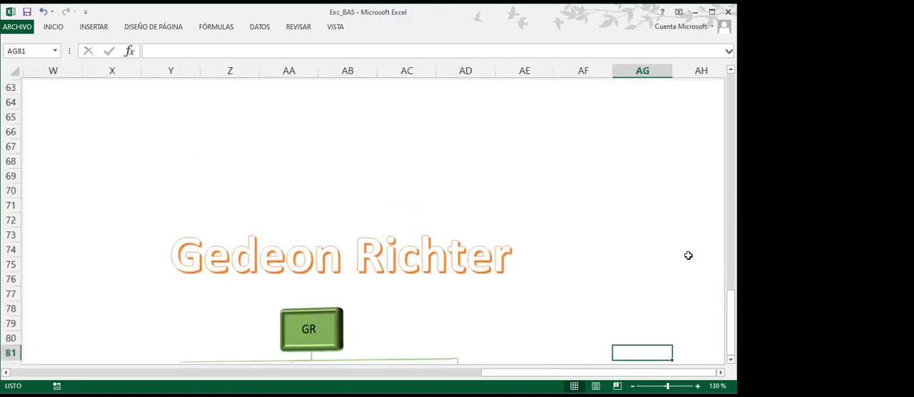
pyautogui.scroll(-2, 687, 255)
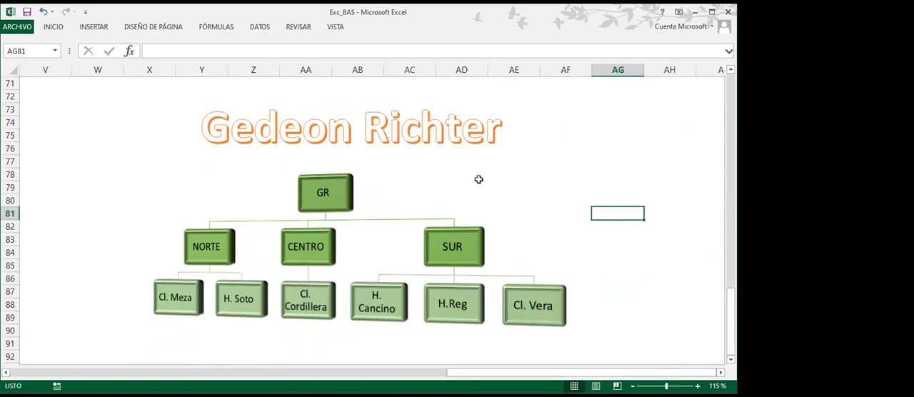
pyautogui.click(447, 139)
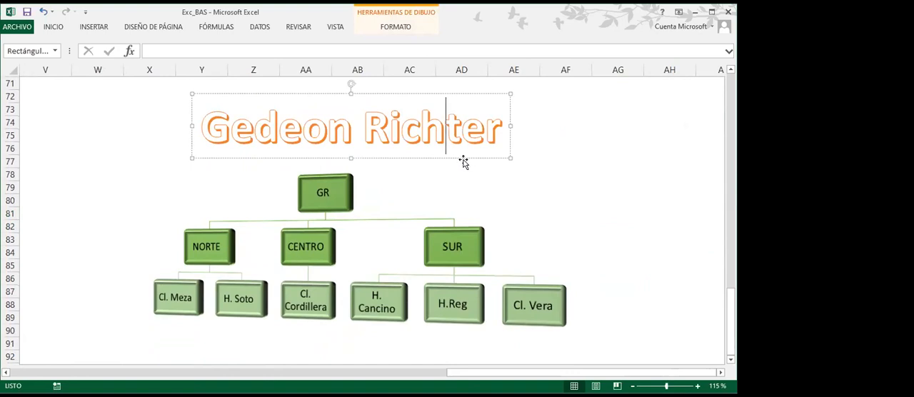
pyautogui.moveTo(463, 158); pyautogui.dragTo(443, 153)
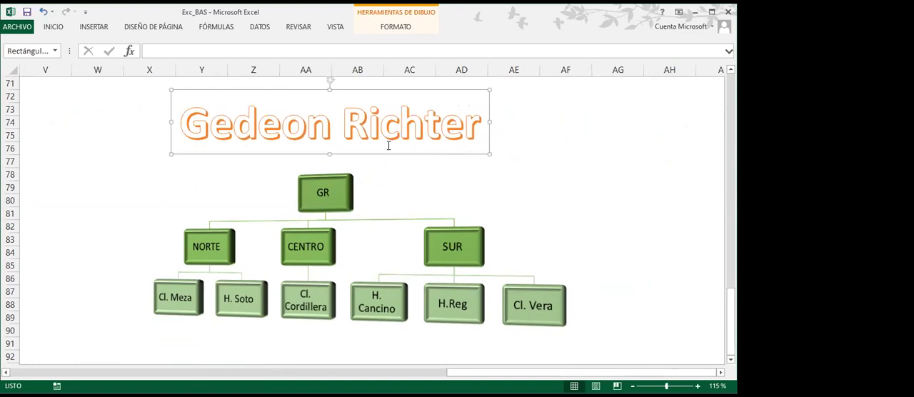
# Try several WordArt styles on the Gedeon Richter title and apply the light gray one with the engraved inner shadow
pyautogui.click(407, 27)
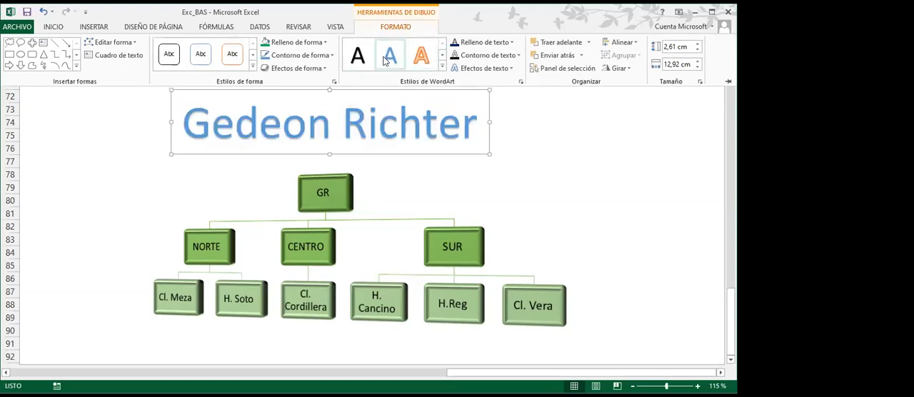
pyautogui.click(421, 56)
pyautogui.click(442, 56)
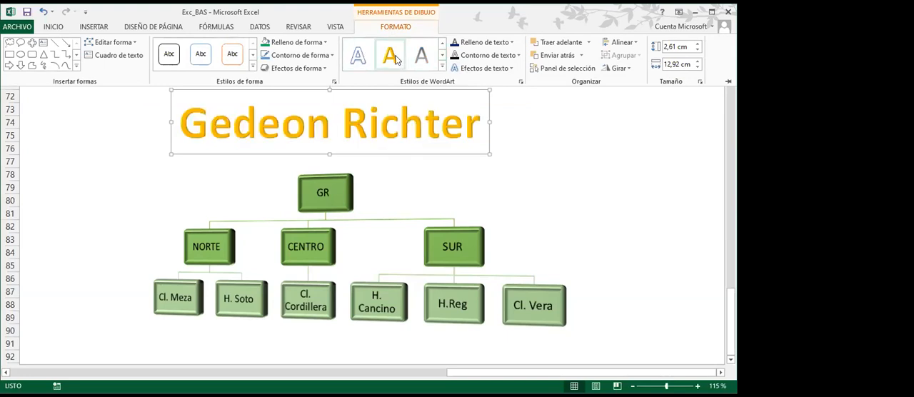
pyautogui.click(442, 44)
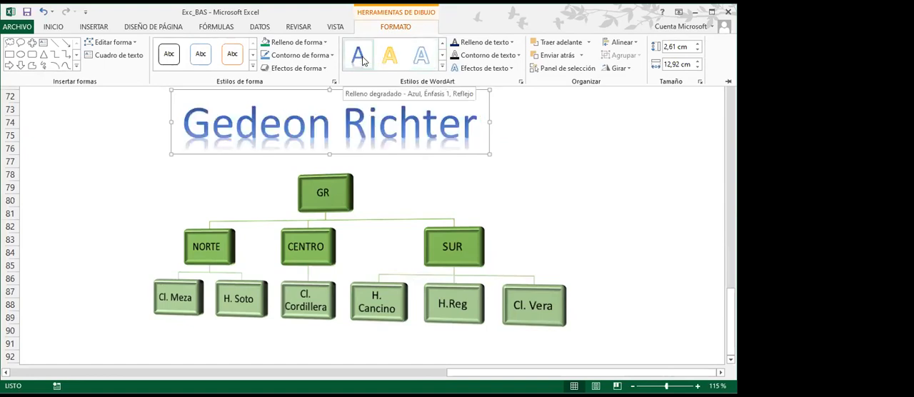
pyautogui.click(441, 56)
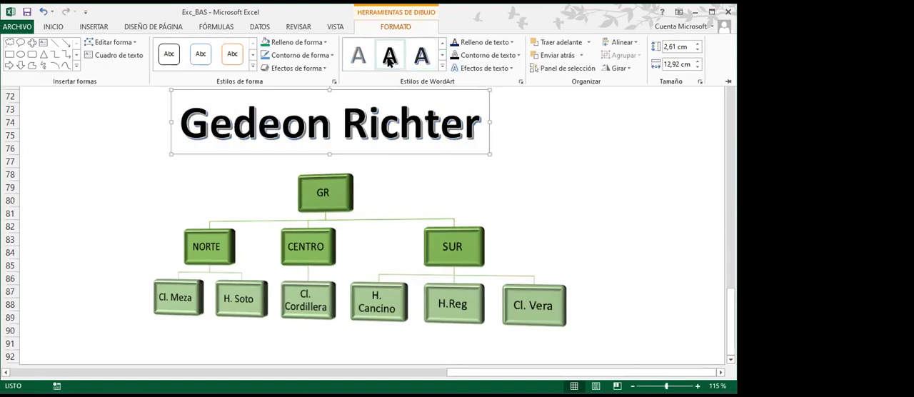
pyautogui.click(439, 56)
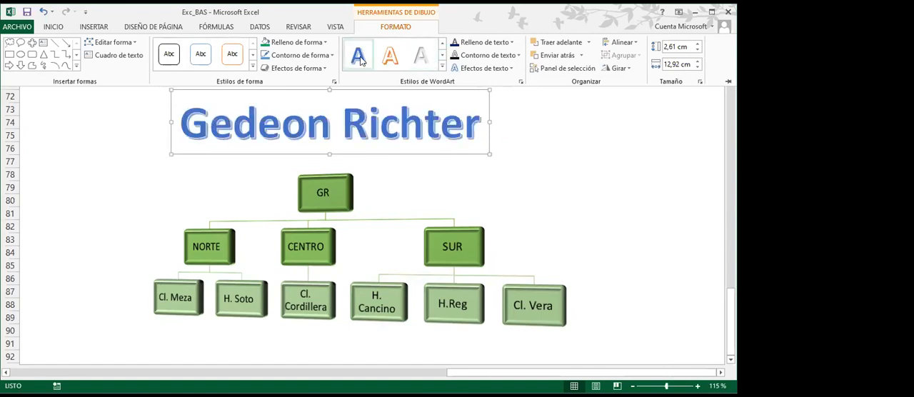
pyautogui.click(442, 57)
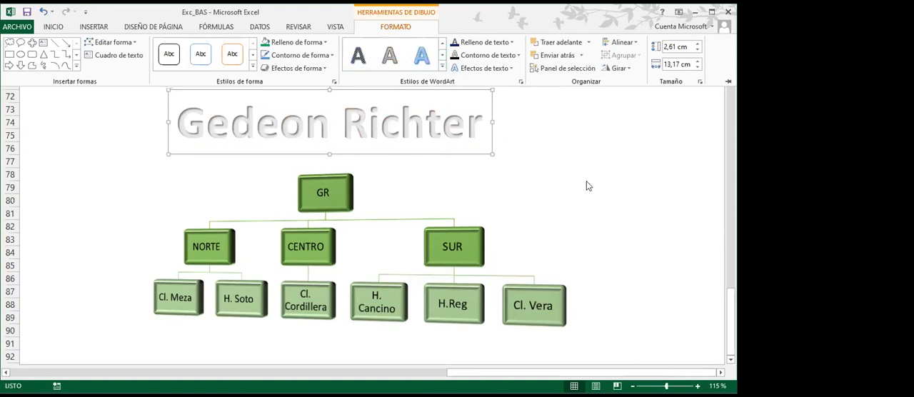
pyautogui.press('Escape')
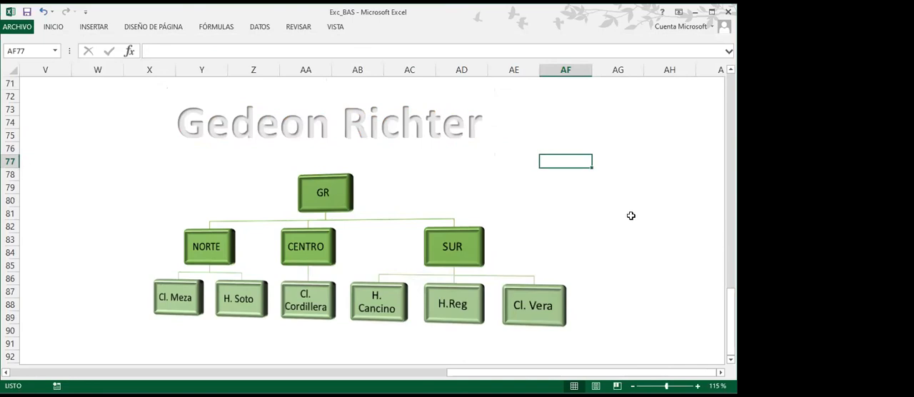
# Save the Exc_BAS workbook
pyautogui.click(684, 331)
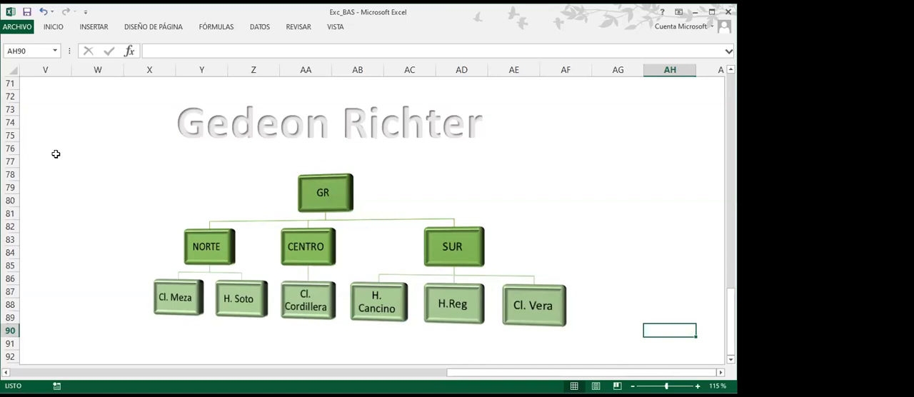
pyautogui.click(26, 12)
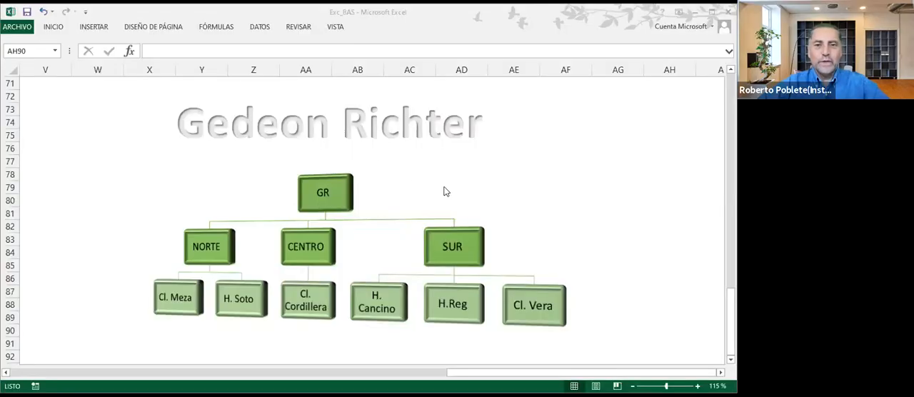
# Select the GR organization chart and review the Add Shape options offered for the whole graphic
pyautogui.click(507, 164)
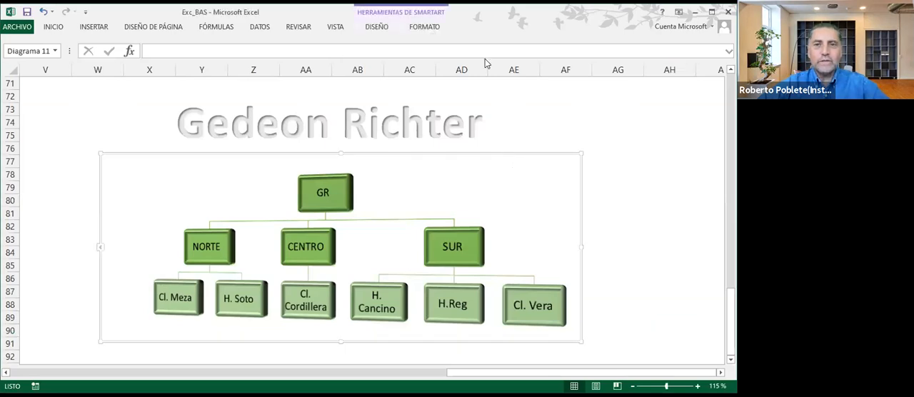
pyautogui.click(376, 26)
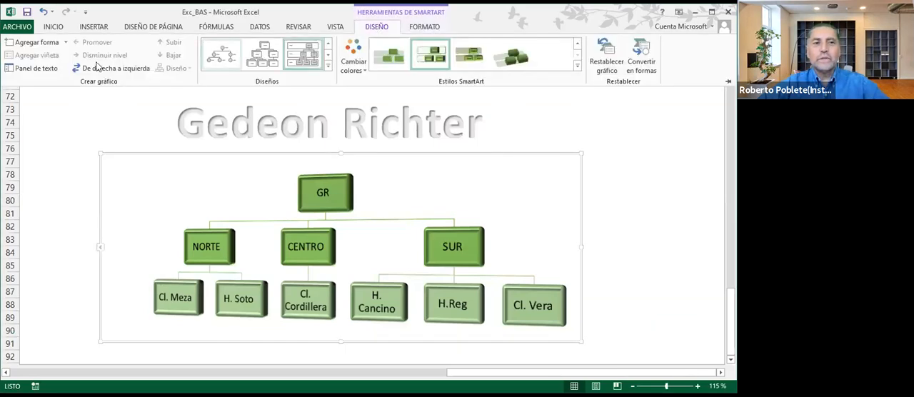
pyautogui.click(66, 43)
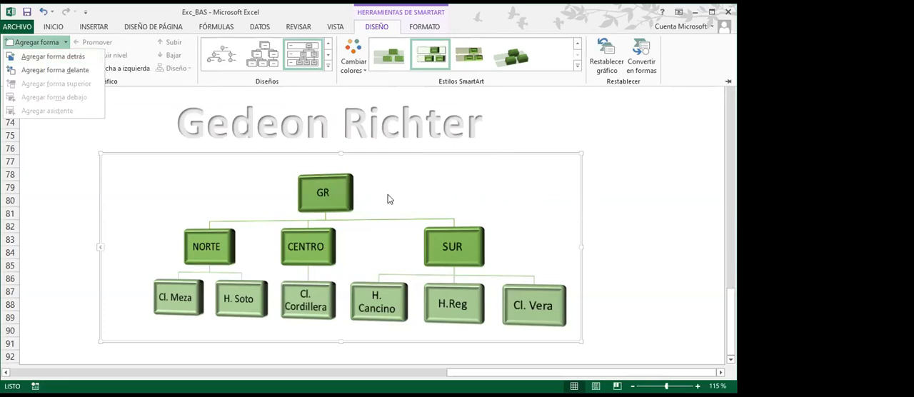
pyautogui.click(469, 230)
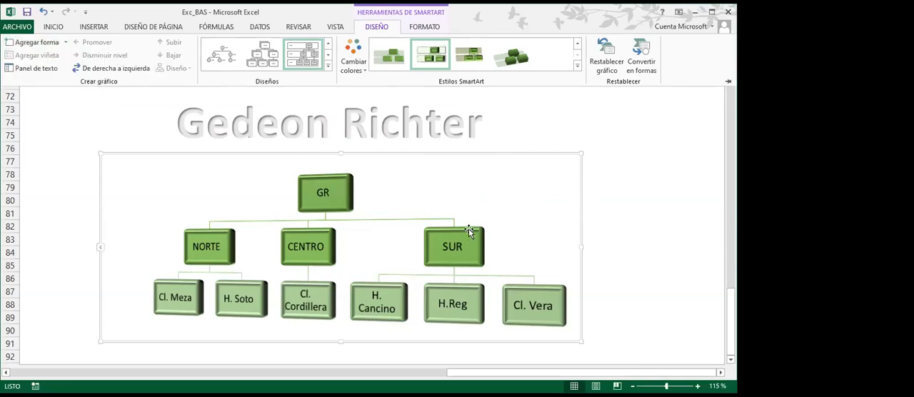
# Select the SUR box in the organization chart and review the Add Shape options available for it
pyautogui.click(468, 229)
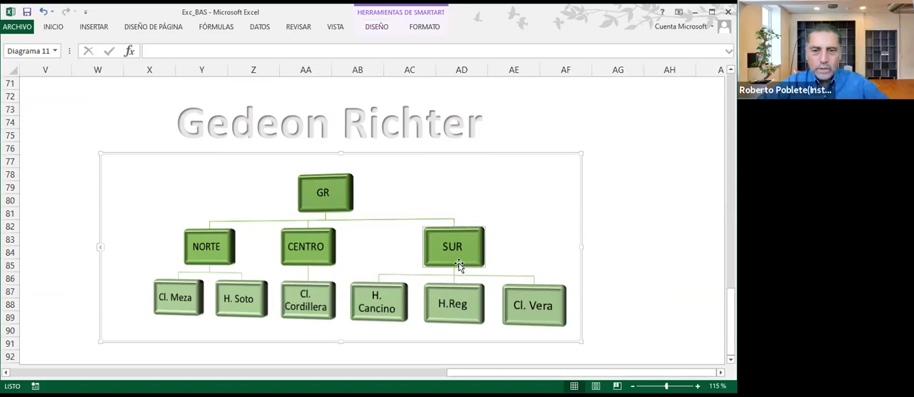
pyautogui.click(377, 27)
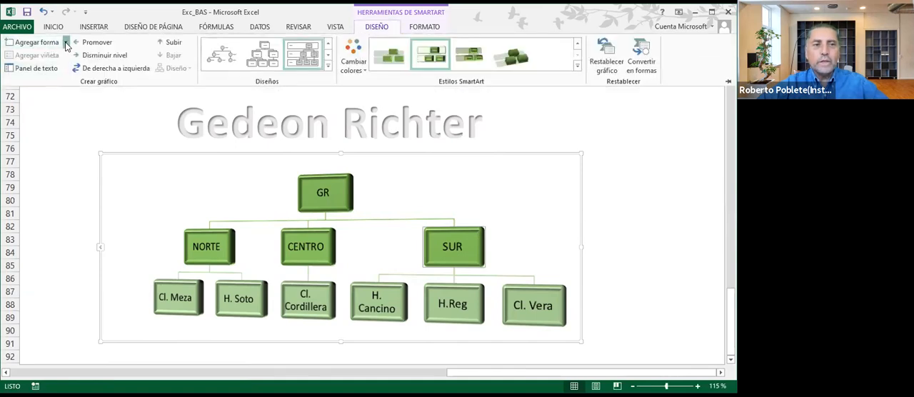
pyautogui.click(66, 43)
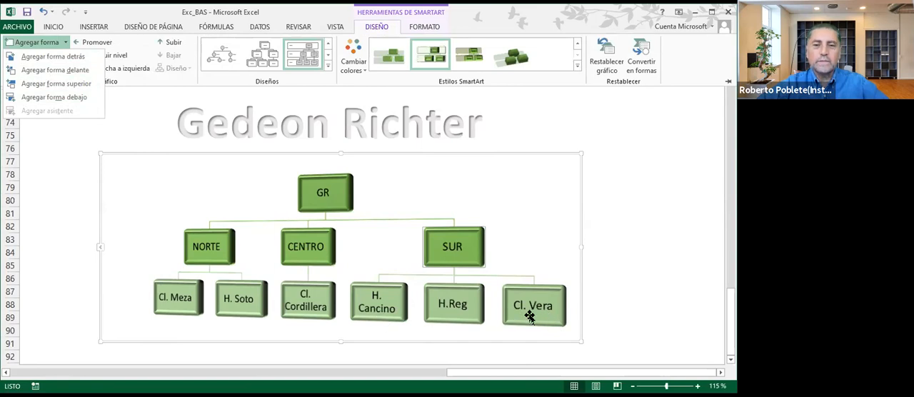
pyautogui.click(630, 174)
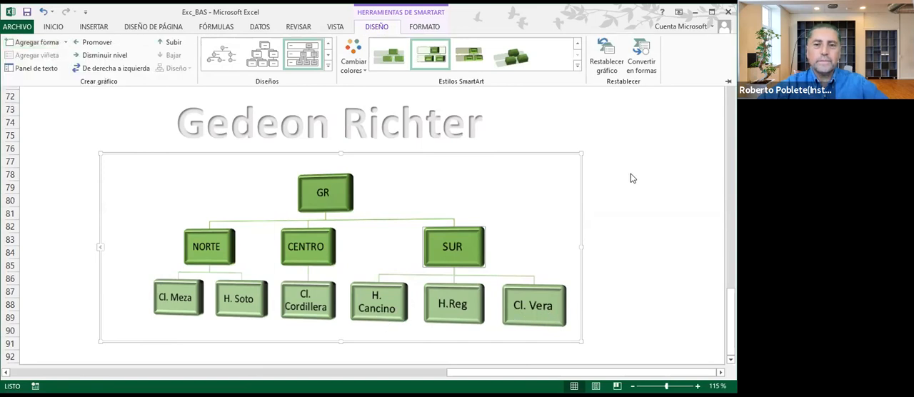
pyautogui.click(630, 174)
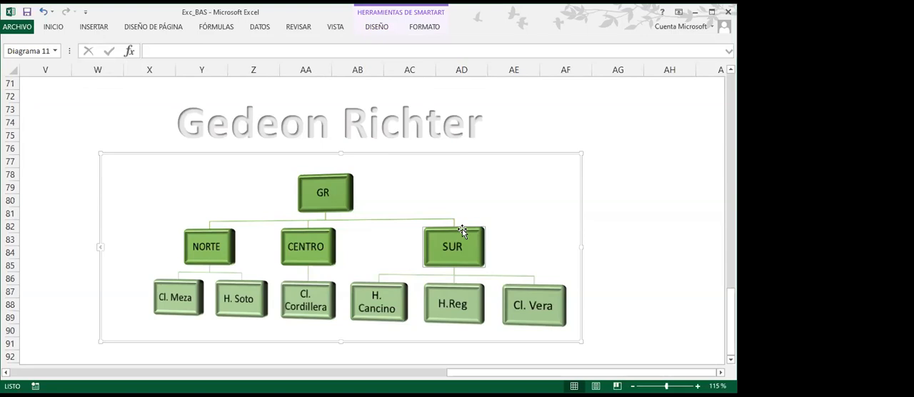
# Try deleting the SUR box from the organization chart and undo the deletion
pyautogui.press('Delete')
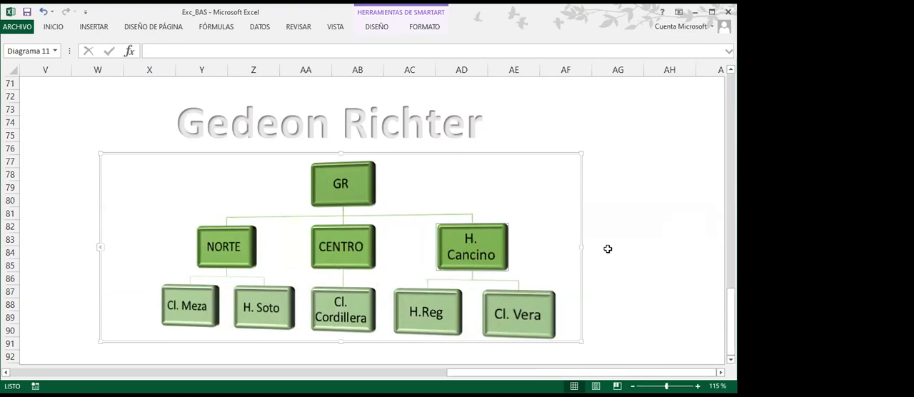
pyautogui.hotkey('ctrl', 'z')
pyautogui.hotkey('ctrl', 'z')
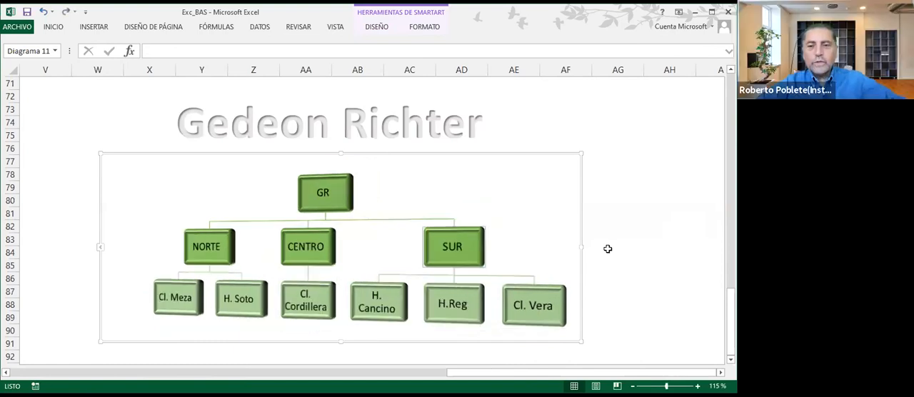
pyautogui.click(646, 150)
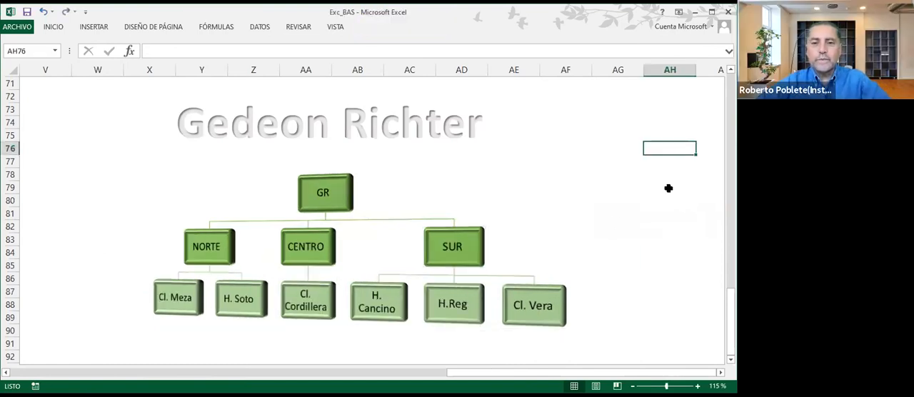